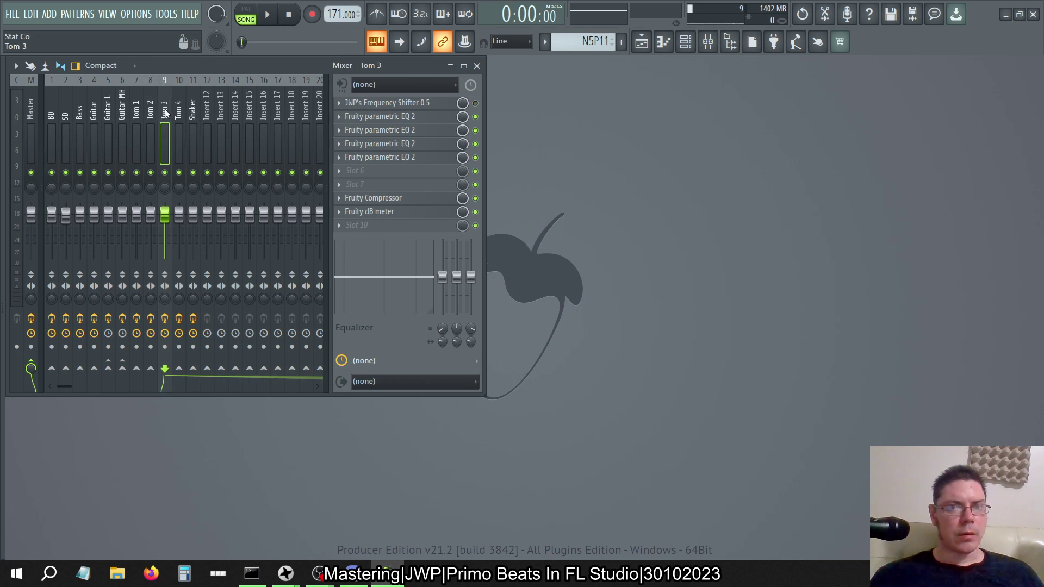
Check the effect chains of the Tom 3 and Shaker mixer tracks and move the mixer closer to the workspace centre.
left_click(167, 111)
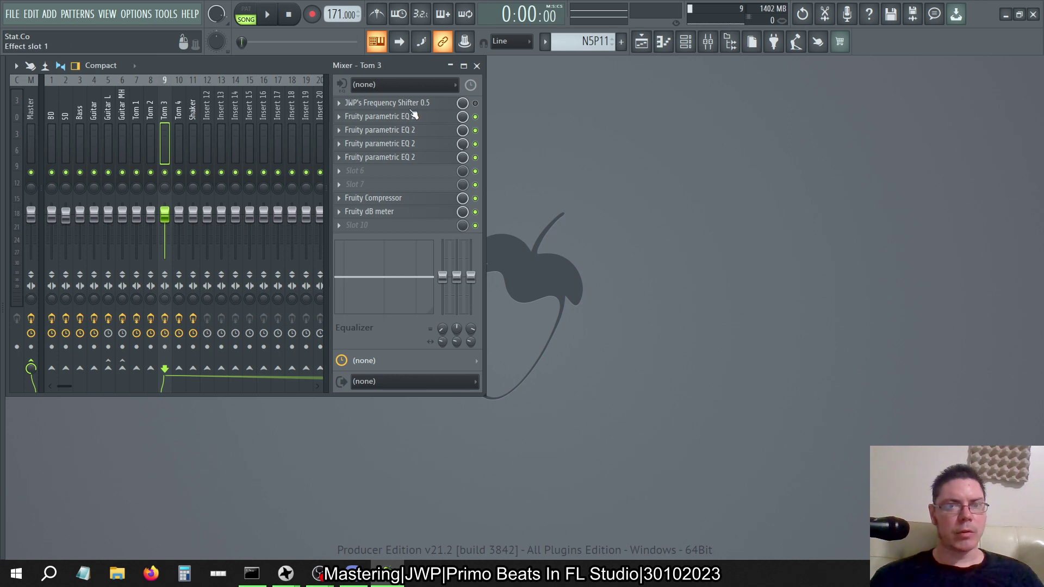
left_click(192, 109)
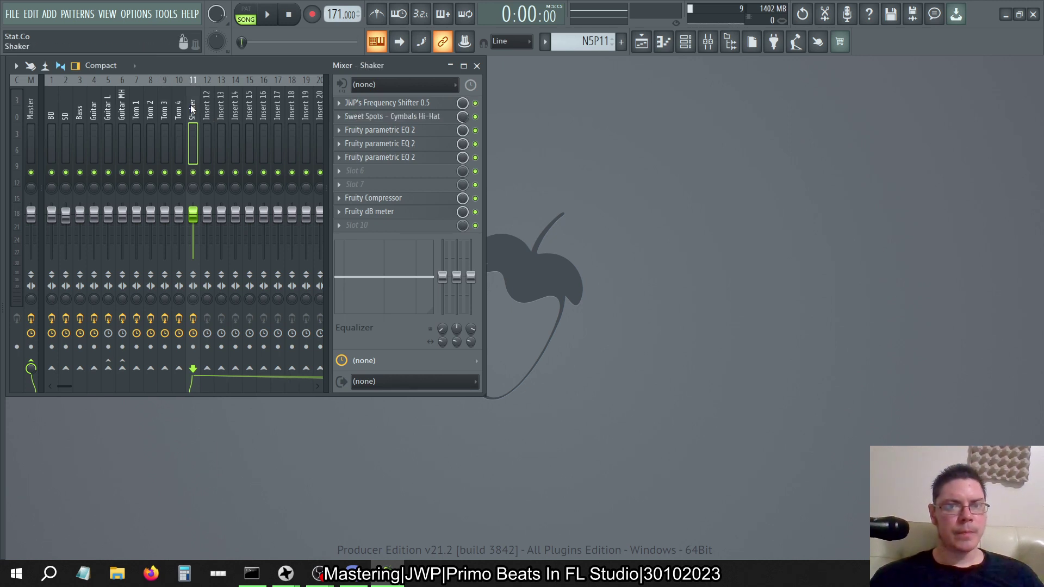
left_click_drag(162, 68, 292, 69)
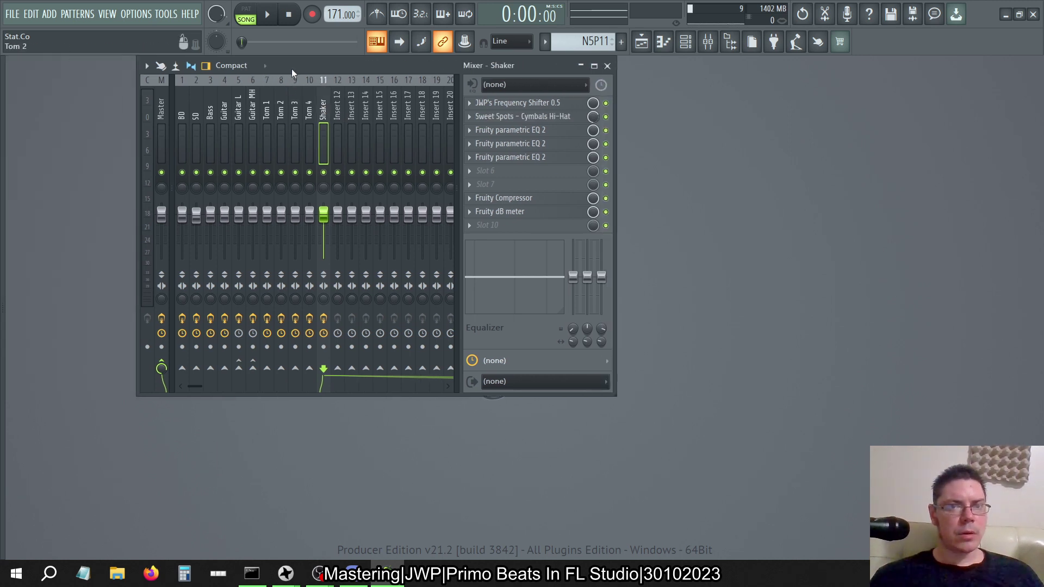
Start song playback and compare the Master track with its Sub Tester effect enabled and disabled.
left_click(266, 14)
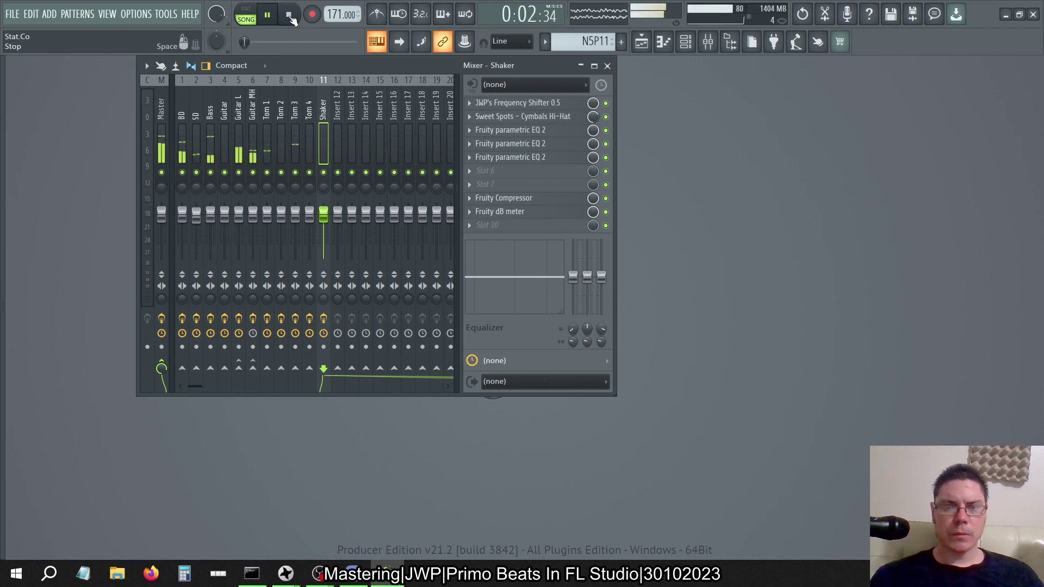
left_click(161, 112)
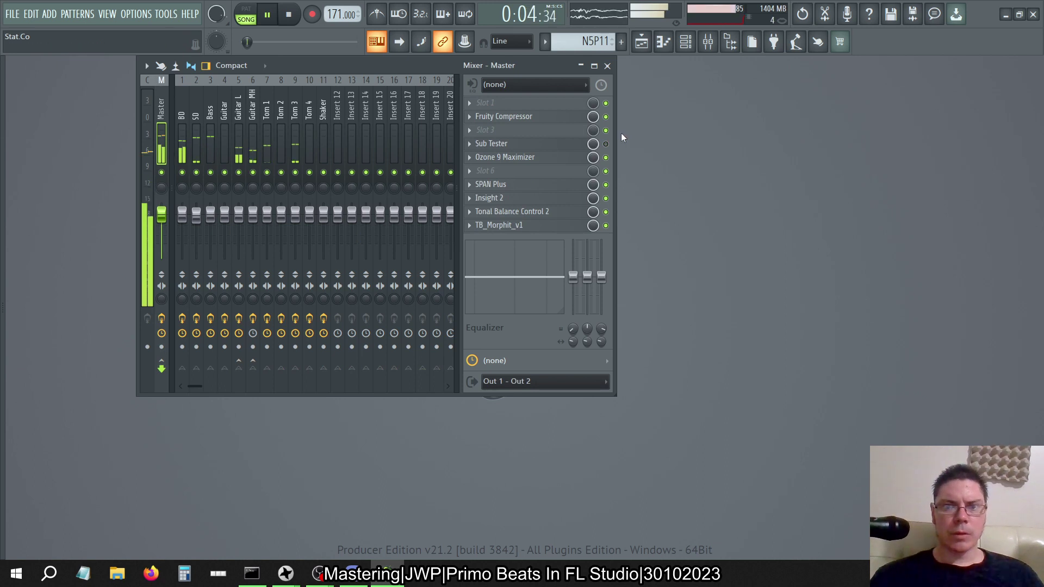
left_click(606, 144)
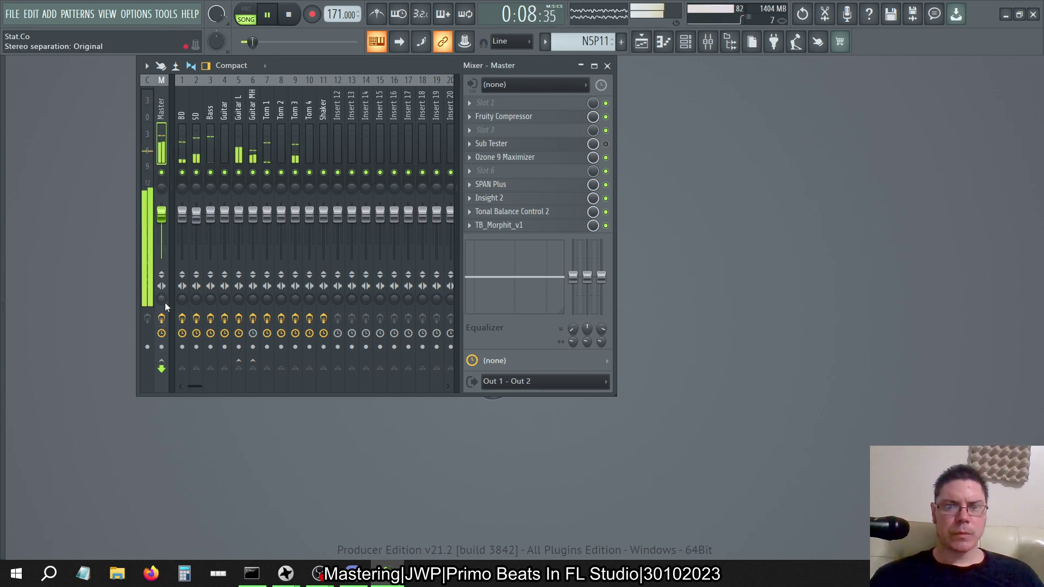
left_click(606, 143)
Audition the Master track with its stereo separation 100% merged, reset the separation and stop playback.
left_click_drag(161, 299, 161, 315)
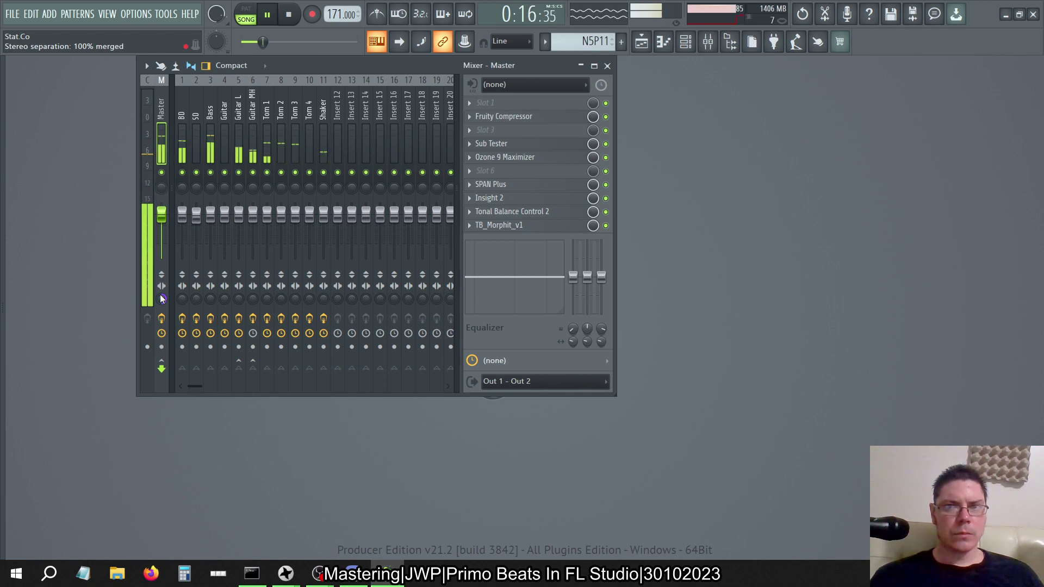
right_click(162, 299)
left_click(173, 302)
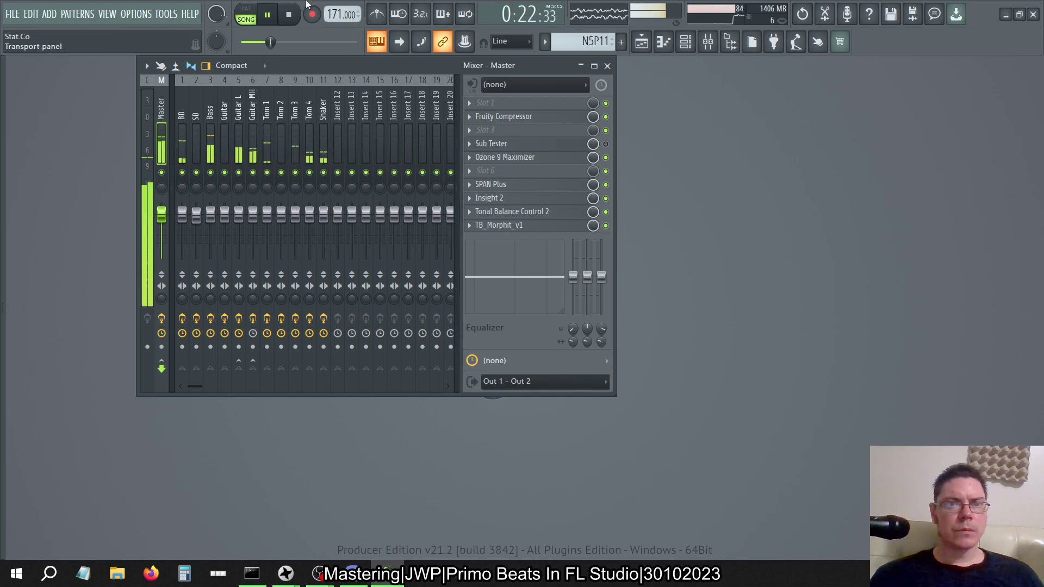
key("space")
Inspect the Guitar L mixer track's effects and open the playlist's GTR_STEELSTRING pattern in the piano roll.
left_click(641, 48)
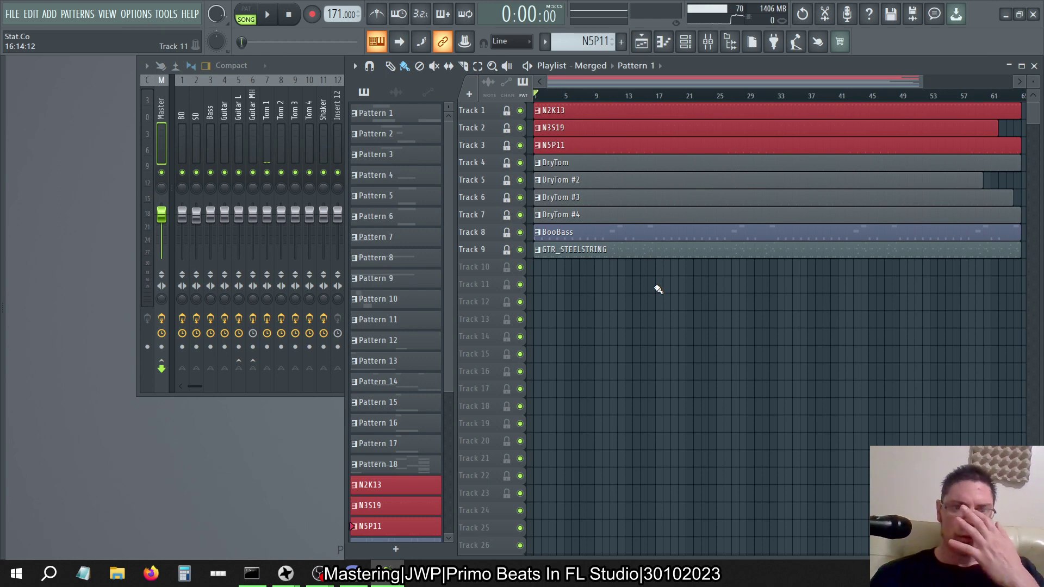
left_click(305, 65)
left_click(263, 99)
left_click(240, 100)
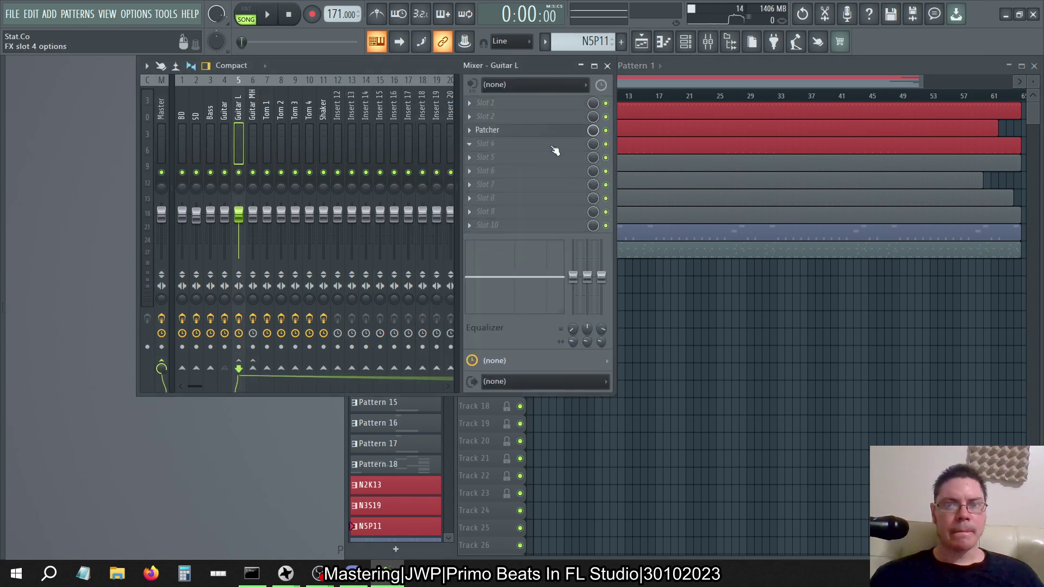
left_click(709, 64)
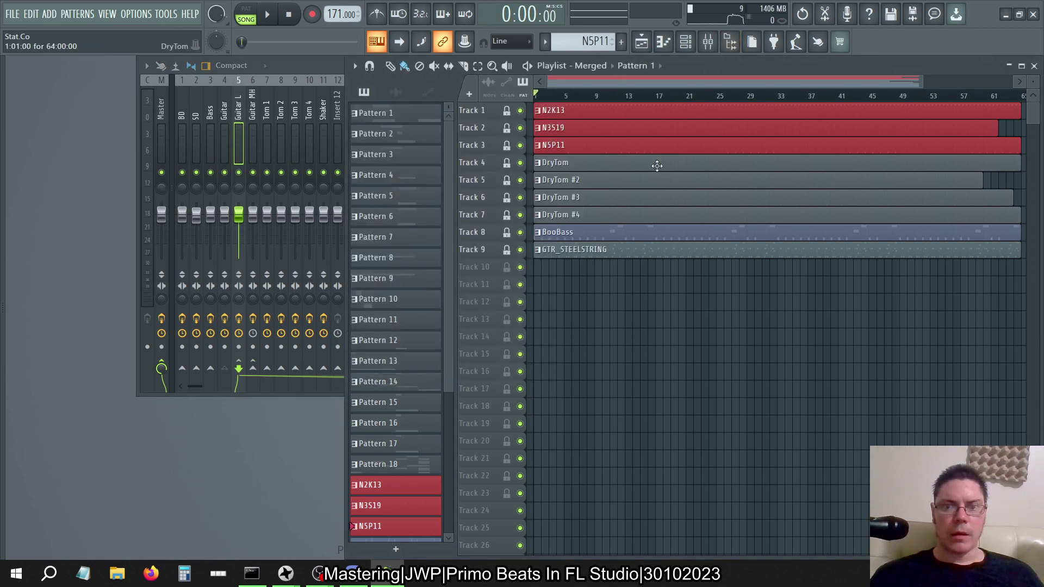
double_click(603, 249)
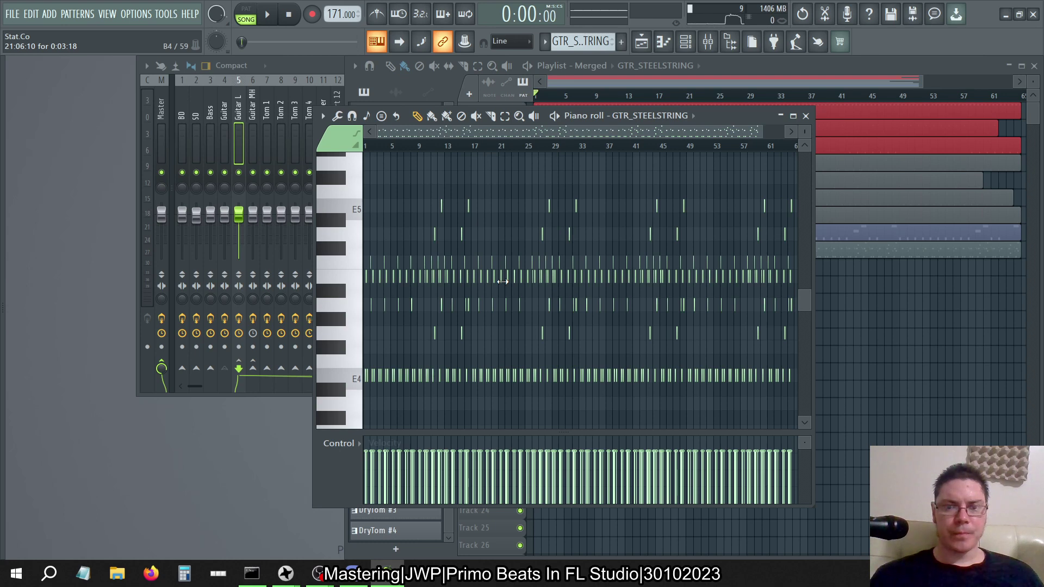
Open Guitar L's Patcher effect, then shrink and reposition its window so the mixer tracks stay visible.
left_click(337, 68)
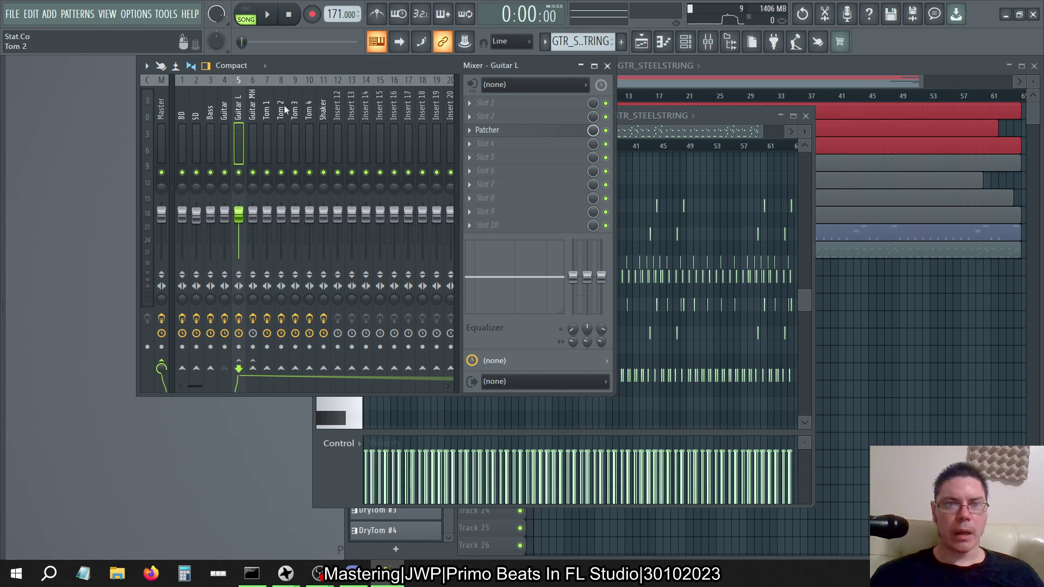
left_click(514, 129)
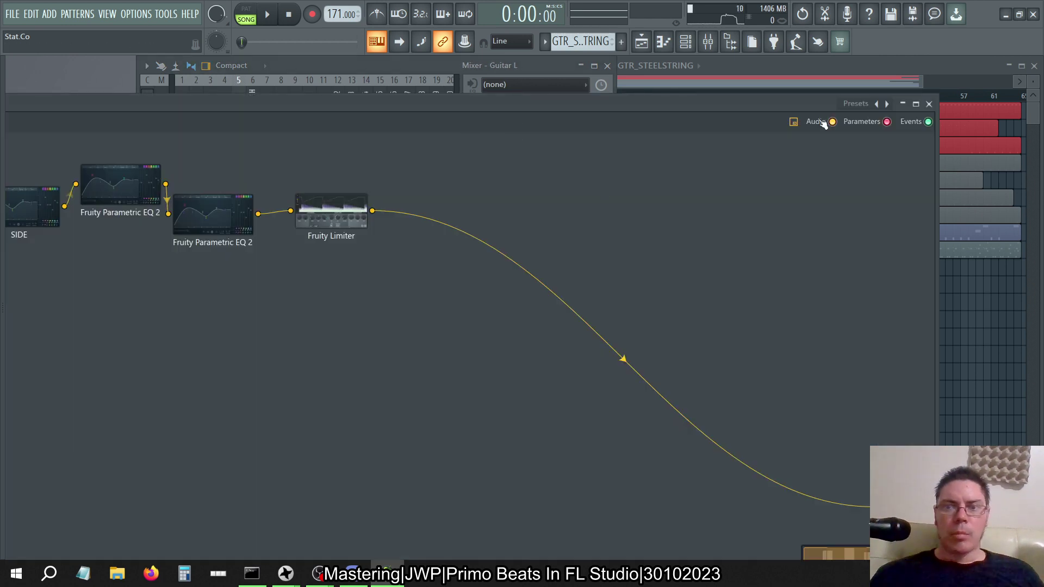
double_click(779, 98)
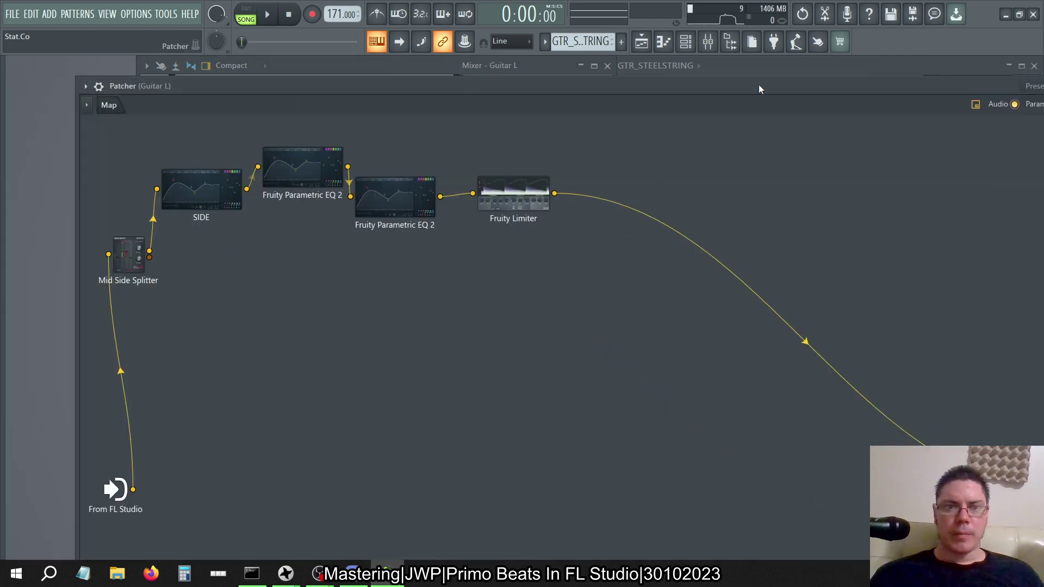
left_click_drag(74, 77, 562, 380)
left_click_drag(695, 317, 140, 279)
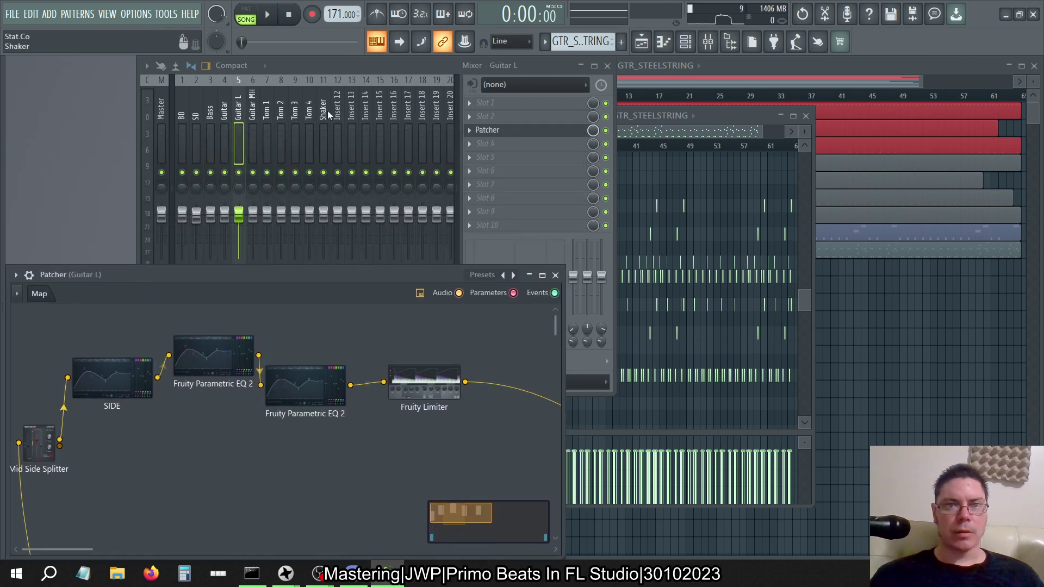
Examine Guitar L's Patcher map and the note property options of the GTR_STEELSTRING piano roll.
left_click(399, 63)
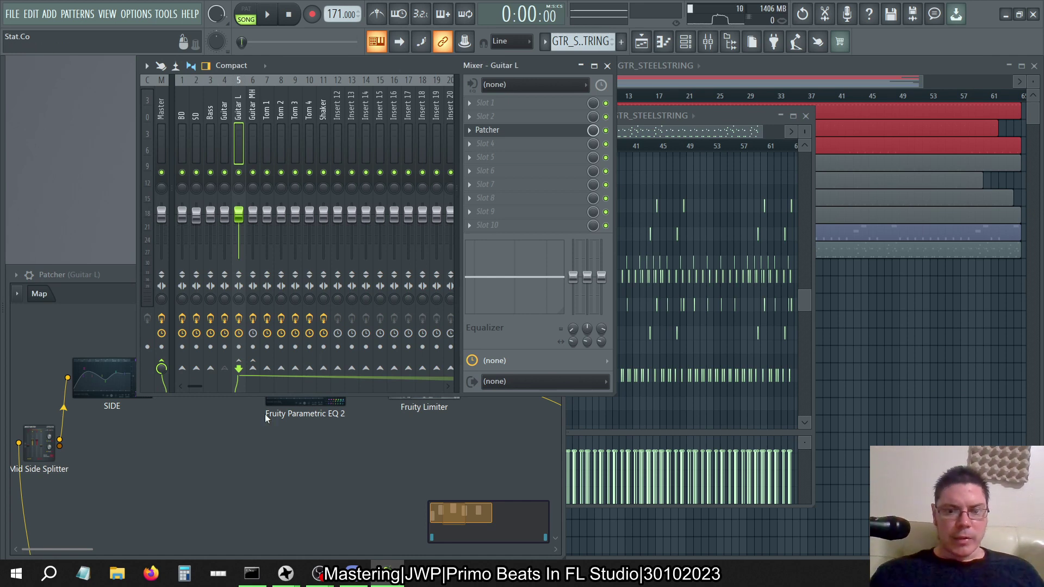
left_click(254, 440)
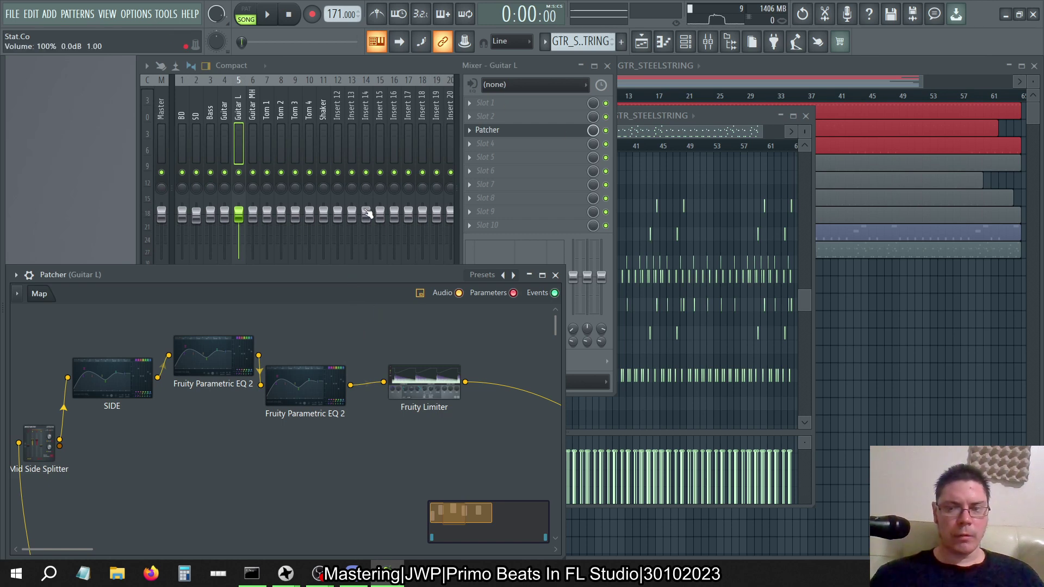
left_click(733, 121)
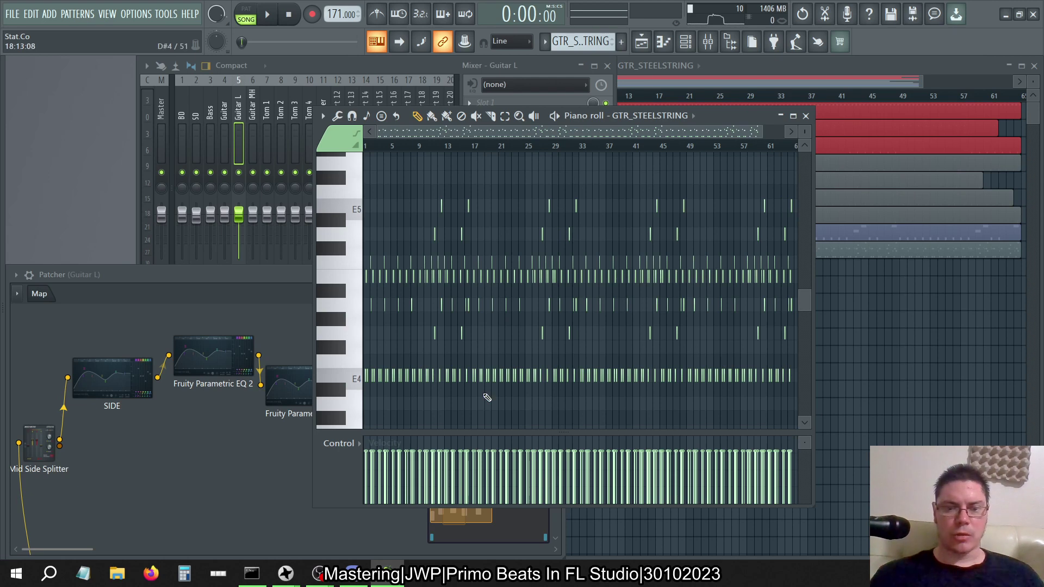
left_click(348, 444)
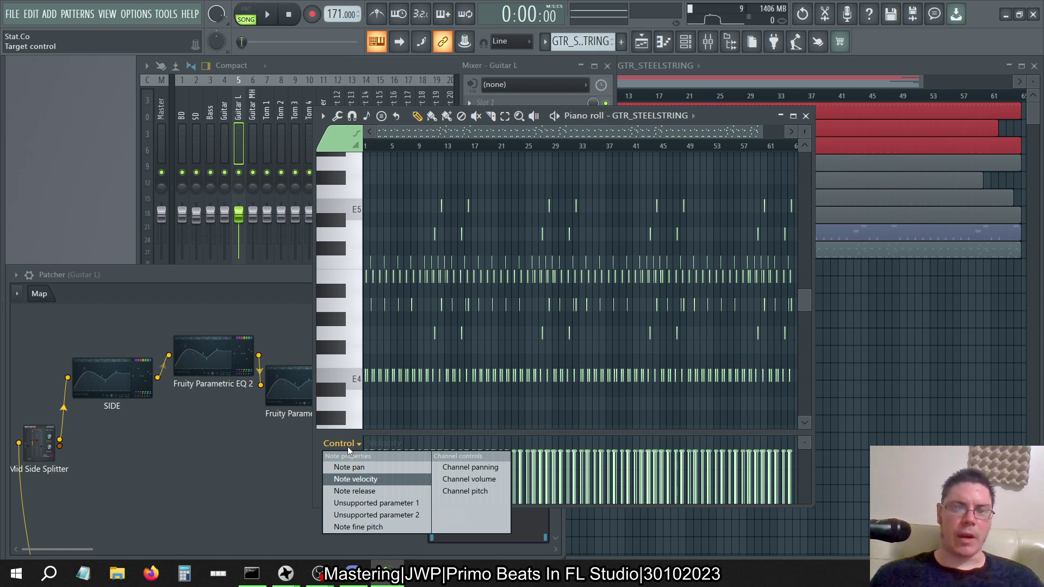
Mute the Guitar MH mixer track and pan Guitar L 51% left while the song plays.
left_click(356, 64)
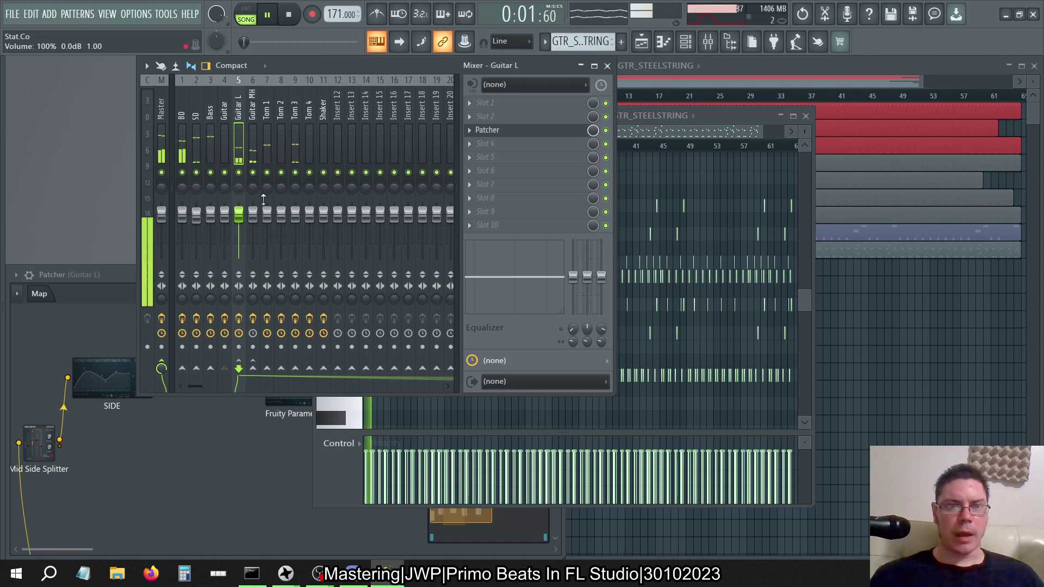
left_click(253, 172)
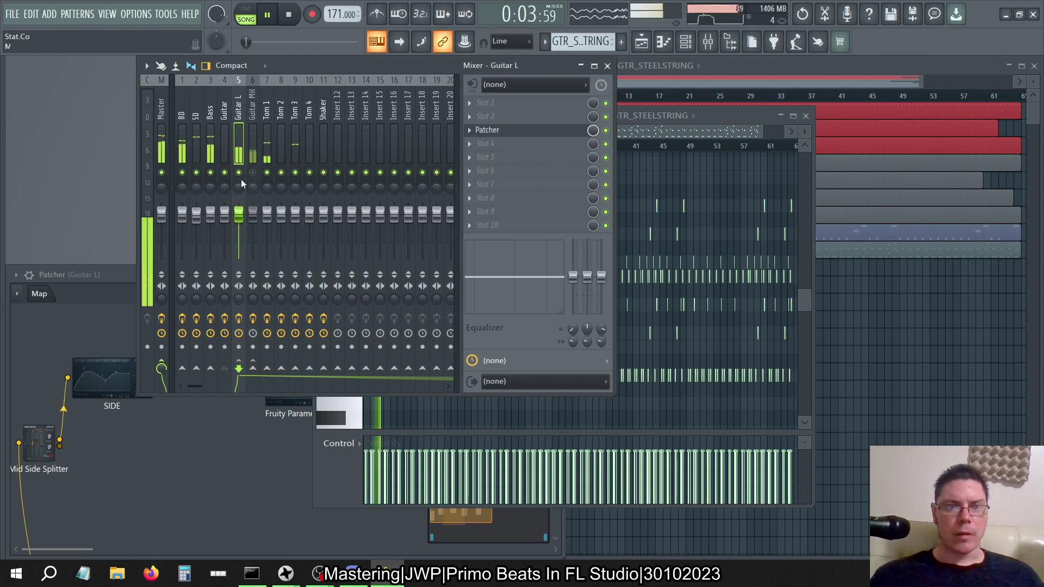
left_click_drag(238, 190, 238, 209)
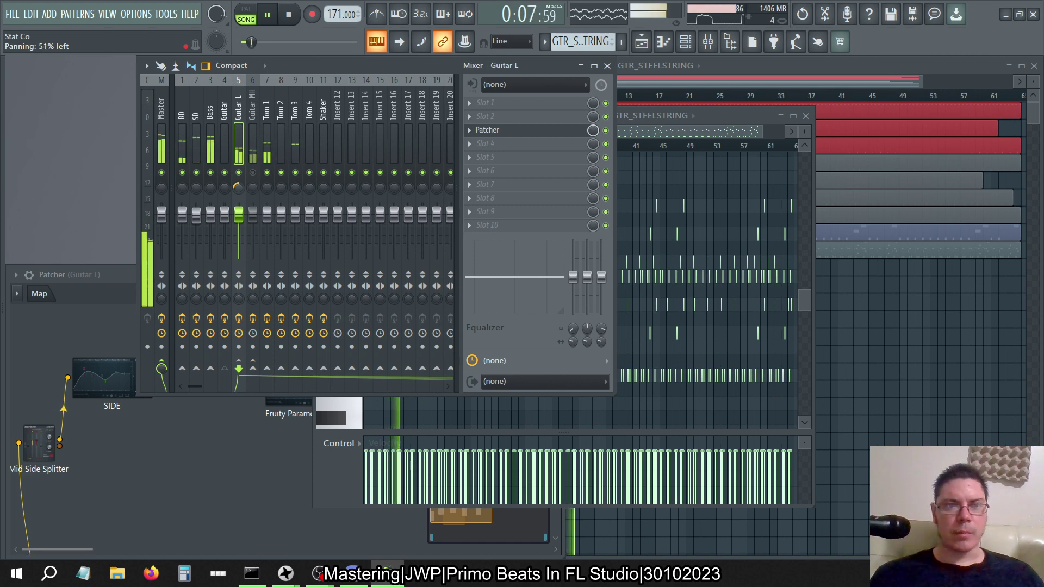
Merge the Master track's stereo separation, and audition Guitar L panned 100% right before resetting its panning.
left_click(161, 82)
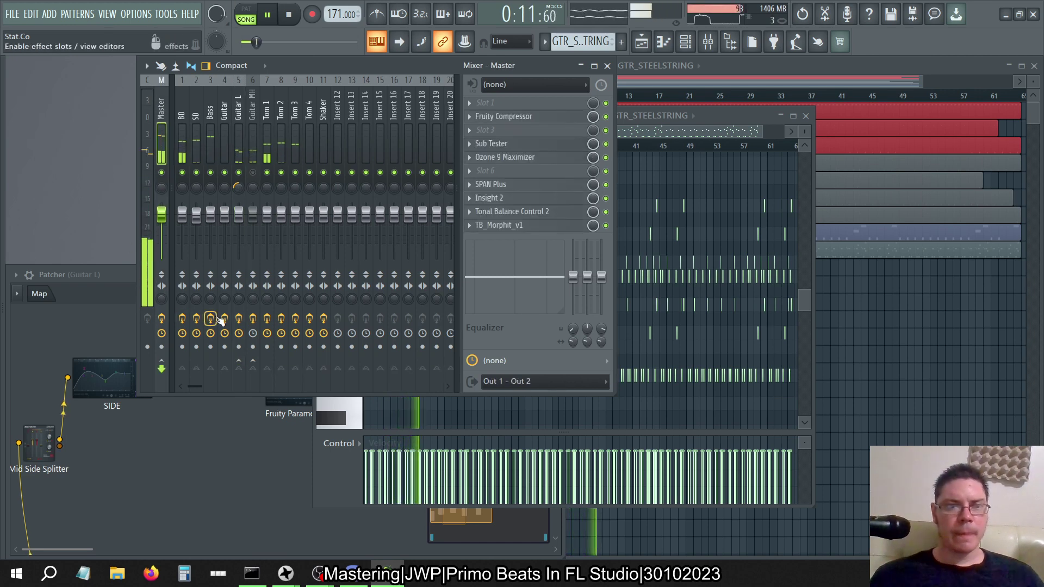
left_click(240, 108)
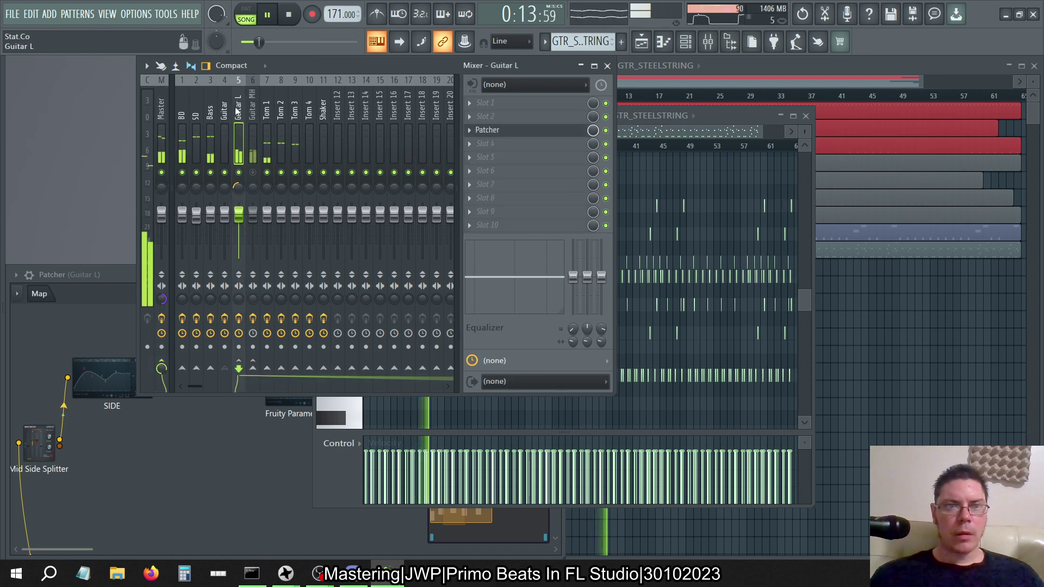
left_click_drag(238, 187, 239, 150)
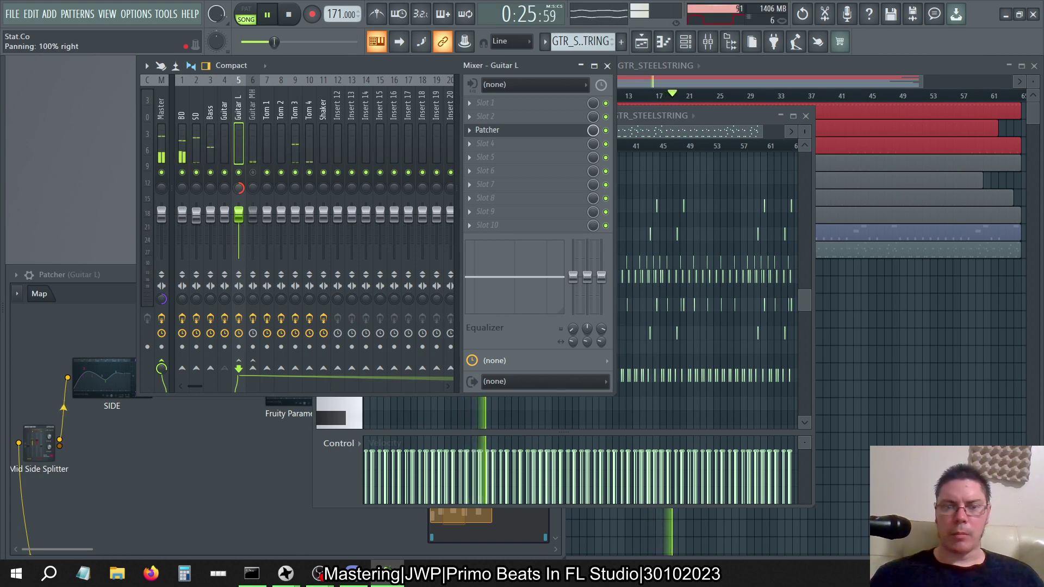
right_click(239, 188)
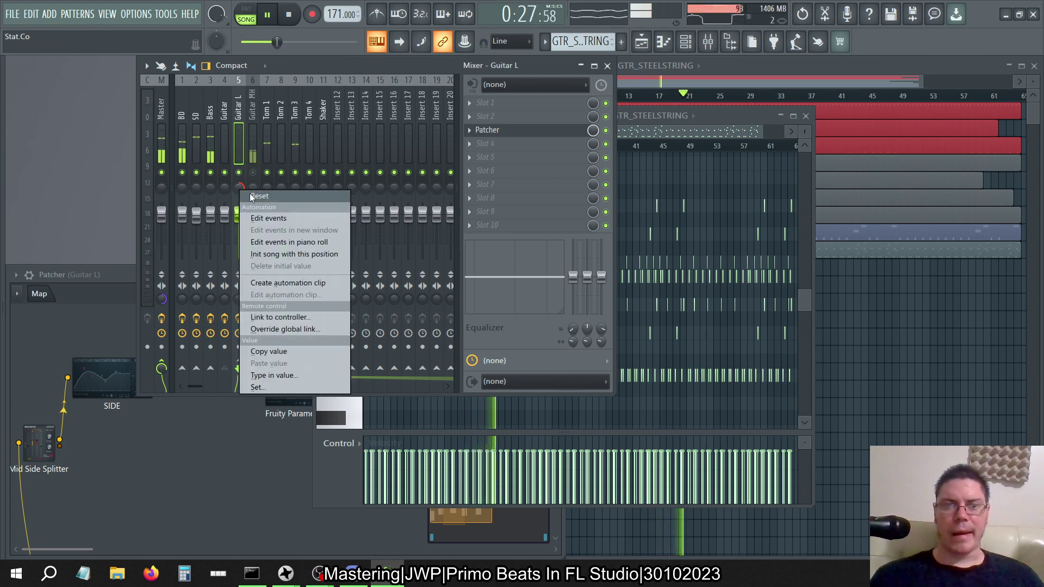
left_click(249, 194)
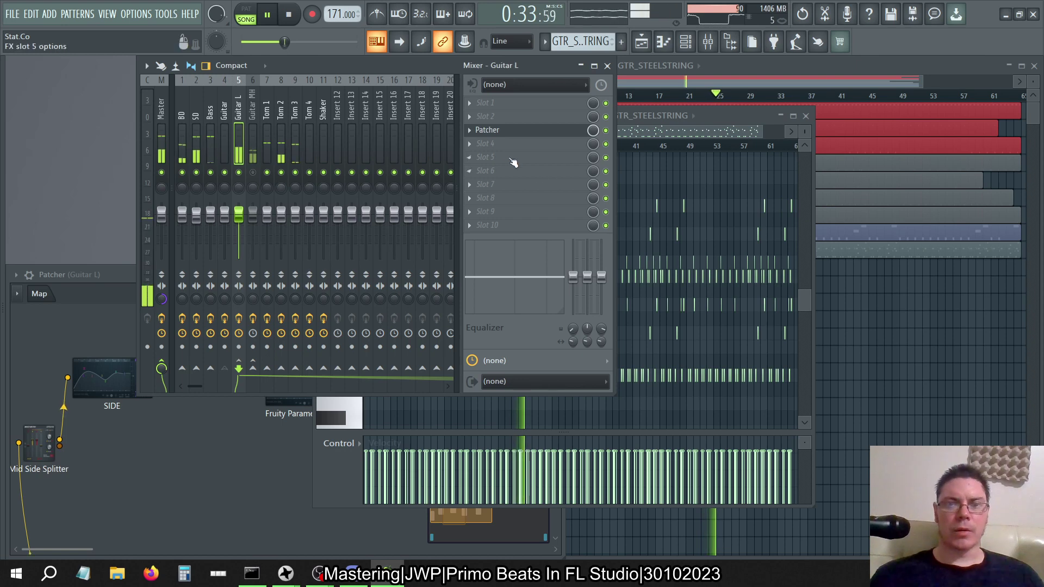
Add Fruity Balance to slot 4 of the Guitar L track and move its window clear of the mixer tracks.
left_click(469, 144)
mouse_move(703, 67)
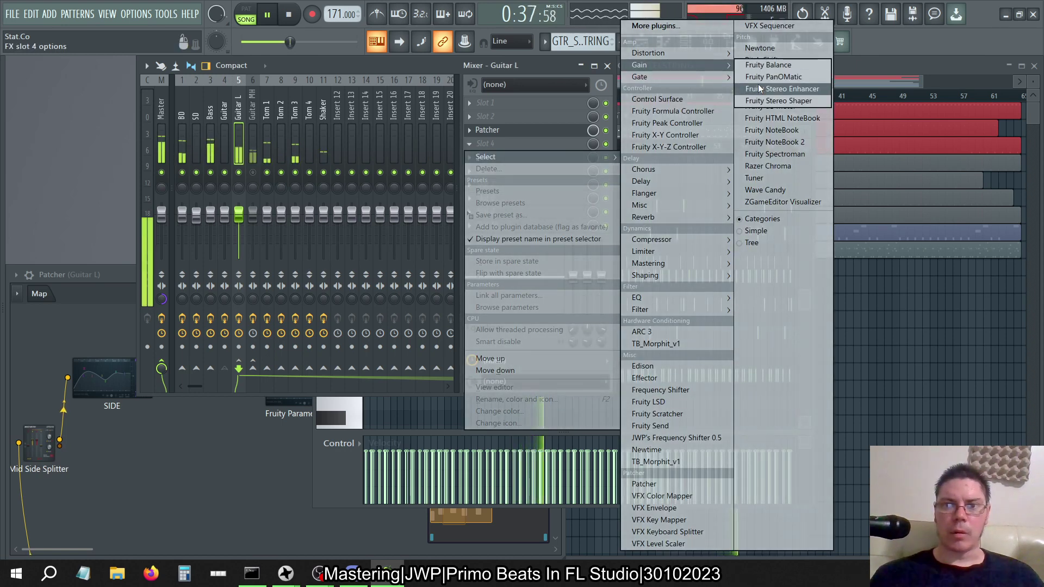
left_click(752, 66)
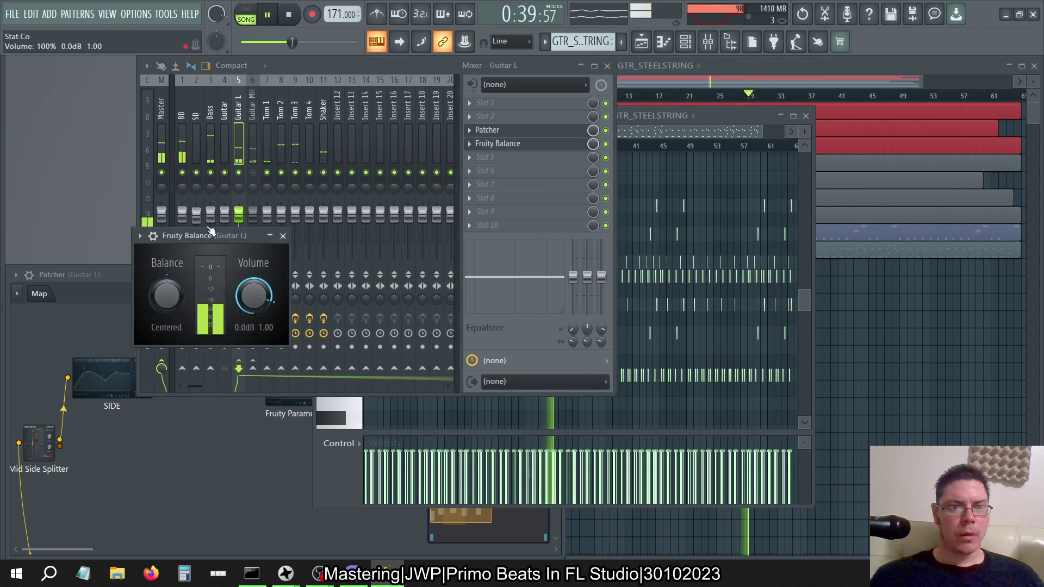
left_click_drag(191, 237, 563, 284)
Try shifting Fruity Balance's balance on Guitar L, reset it to centre and close the plugin window.
left_click_drag(538, 343, 538, 286)
right_click(535, 341)
left_click(549, 351)
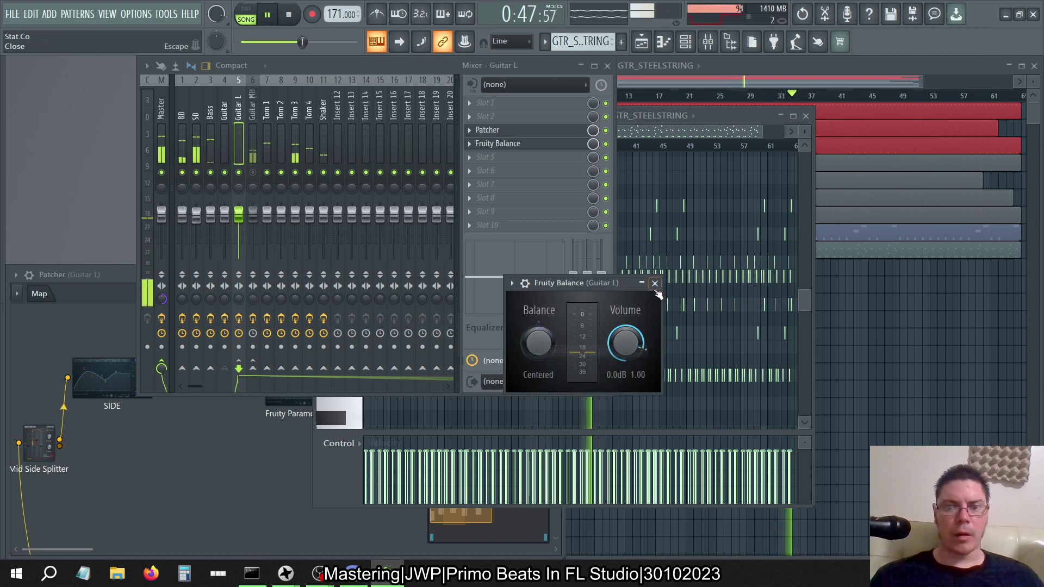
left_click(654, 284)
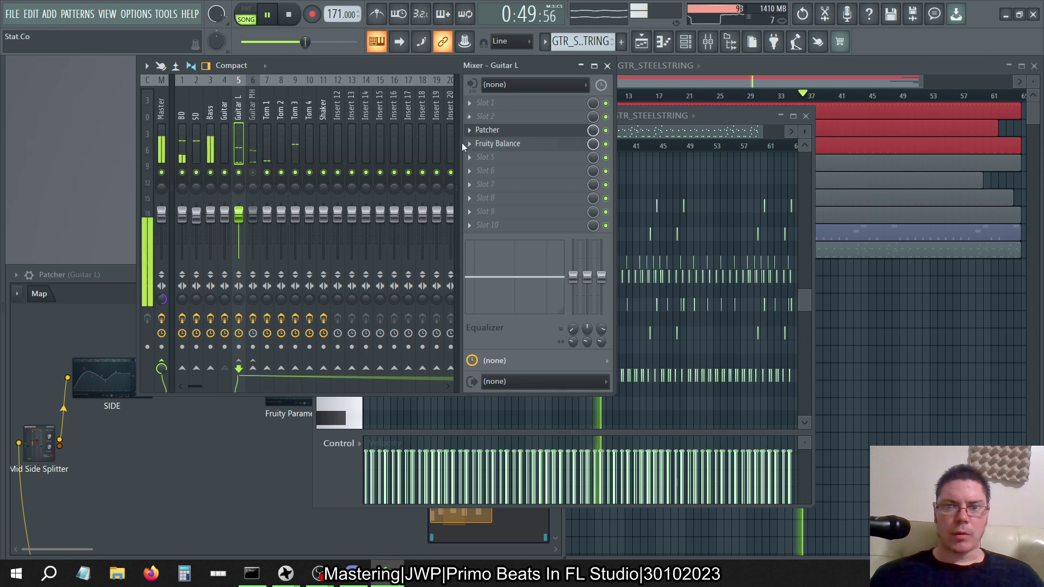
Delete the Fruity Balance plugin from slot 4 of the Guitar L track.
left_click(469, 146)
left_click(487, 166)
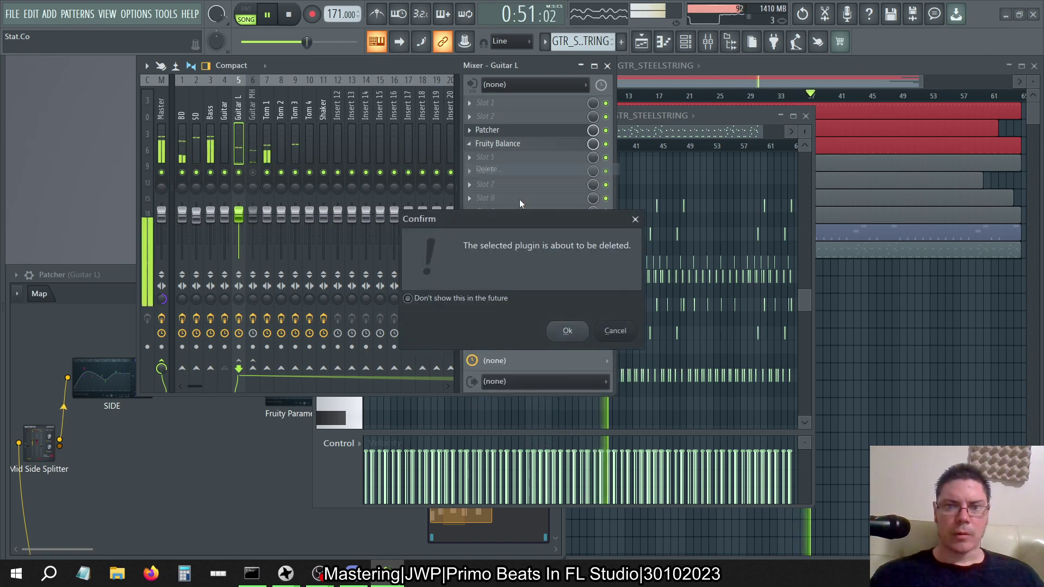
left_click(563, 328)
Add the Sweet Spots - Acoustic Guitar plugin to slot 4 of the Guitar L track and move its window.
key("alt+F8")
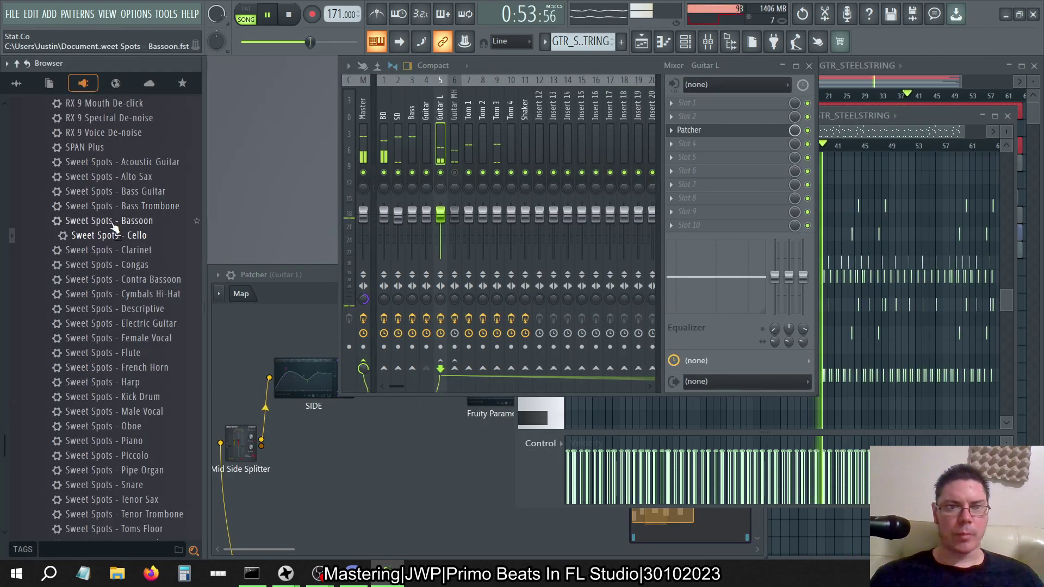
mouse_move(131, 193)
left_mouse_down()
mouse_move(458, 277)
mouse_move(1, 269)
mouse_move(140, 196)
left_mouse_up()
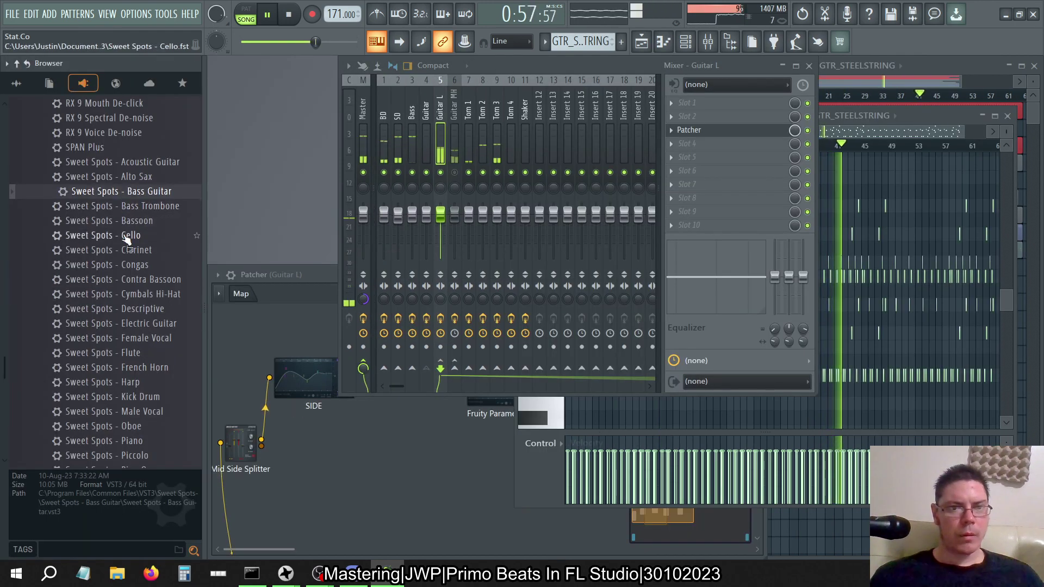
left_click_drag(124, 162, 557, 151)
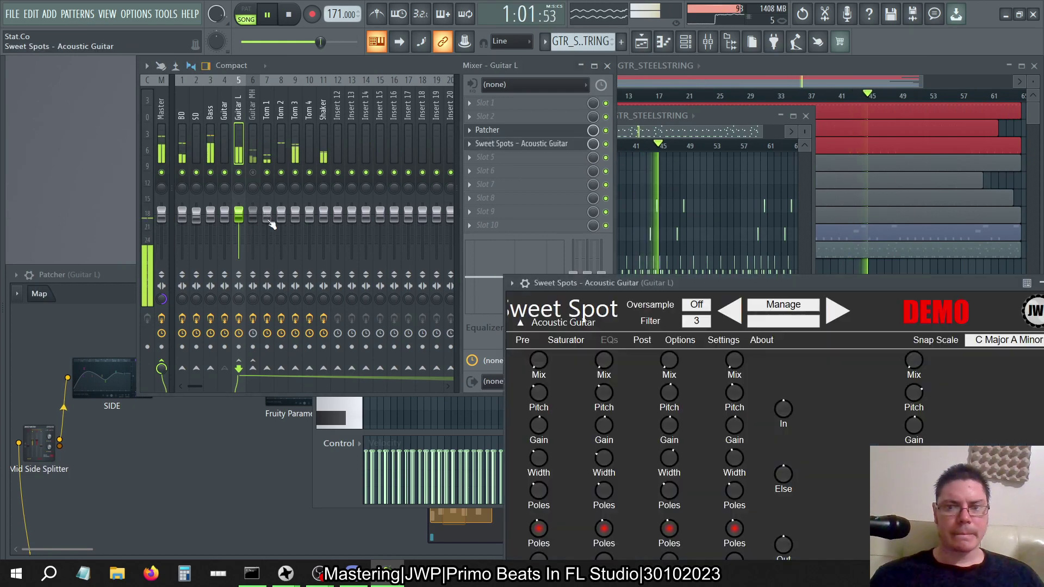
left_click_drag(632, 283, 383, 138)
Close all open windows, view the audio device and mixer settings, and close the settings.
key("F12")
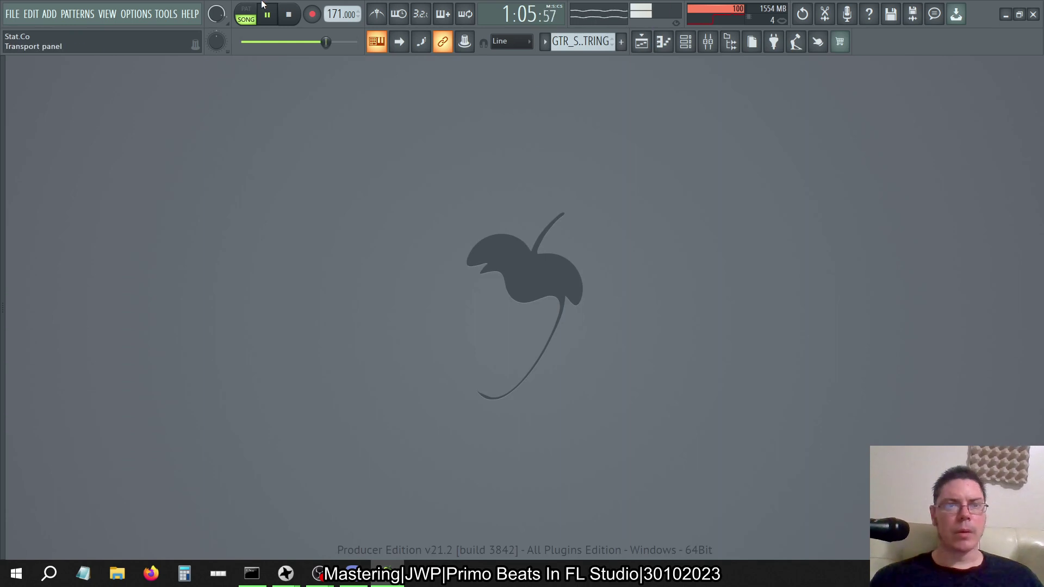
left_click(143, 14)
left_click(150, 52)
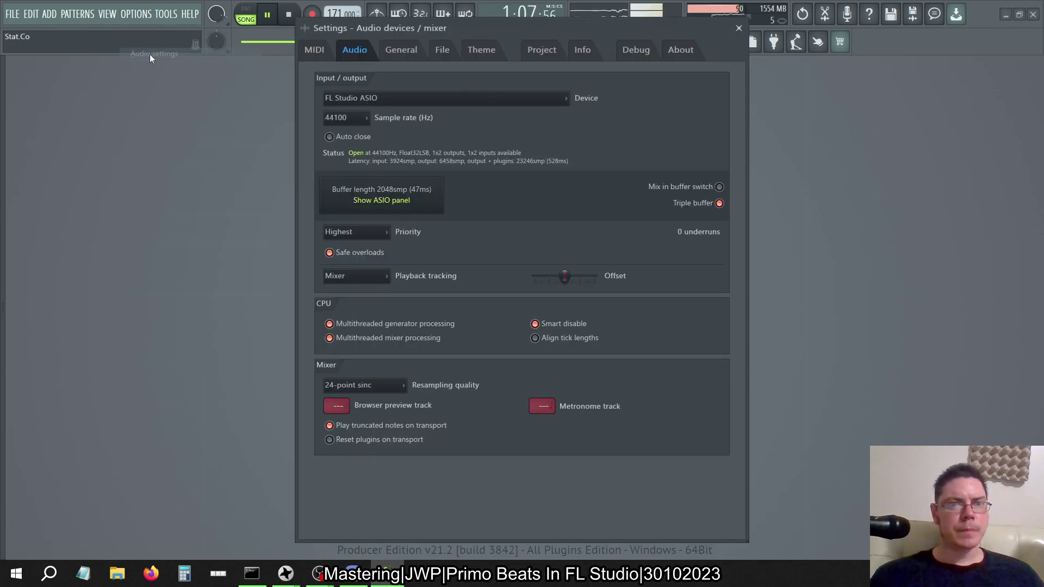
left_click(738, 27)
Reopen the mixer and disable Ozone 9 Maximizer and TB_Morphit_v1 on the Master track.
left_click(708, 42)
left_click(162, 122)
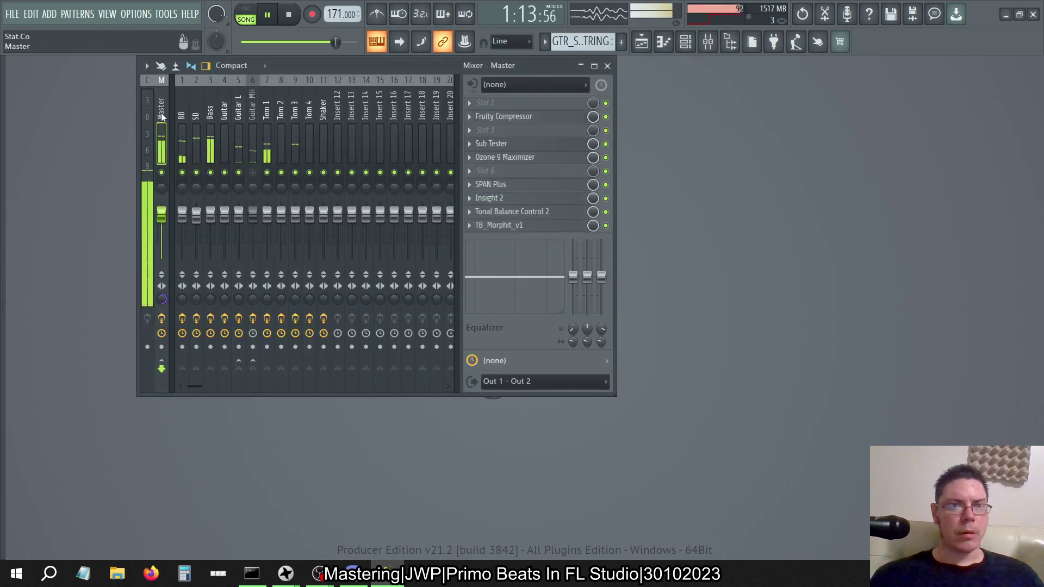
left_click(605, 157)
left_click(605, 225)
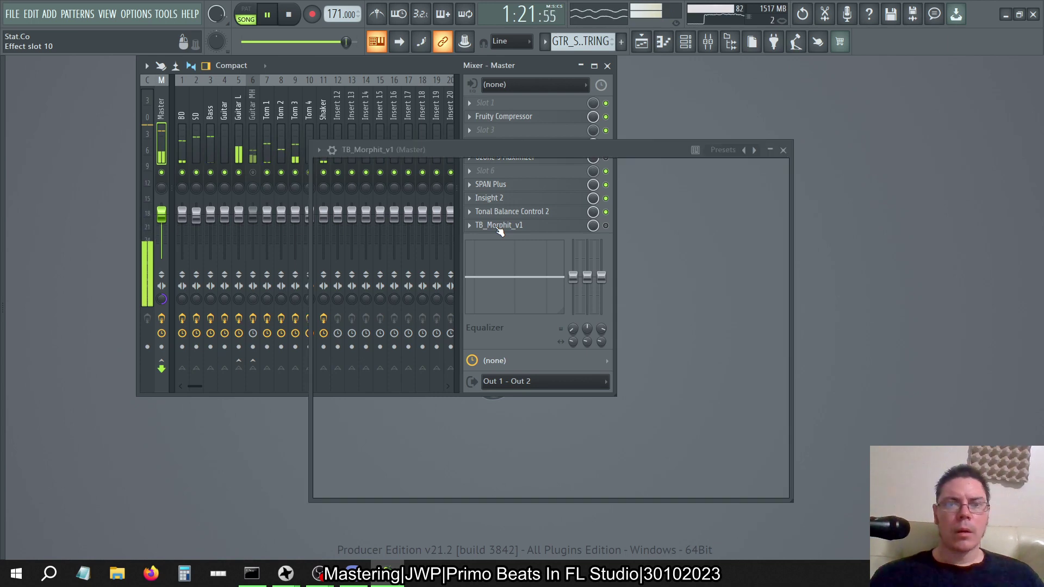
Inspect TB_Morphit_v1's headphone correction curve and headphone model on the Master track, and close the plugin window.
left_click(499, 225)
left_click(477, 395)
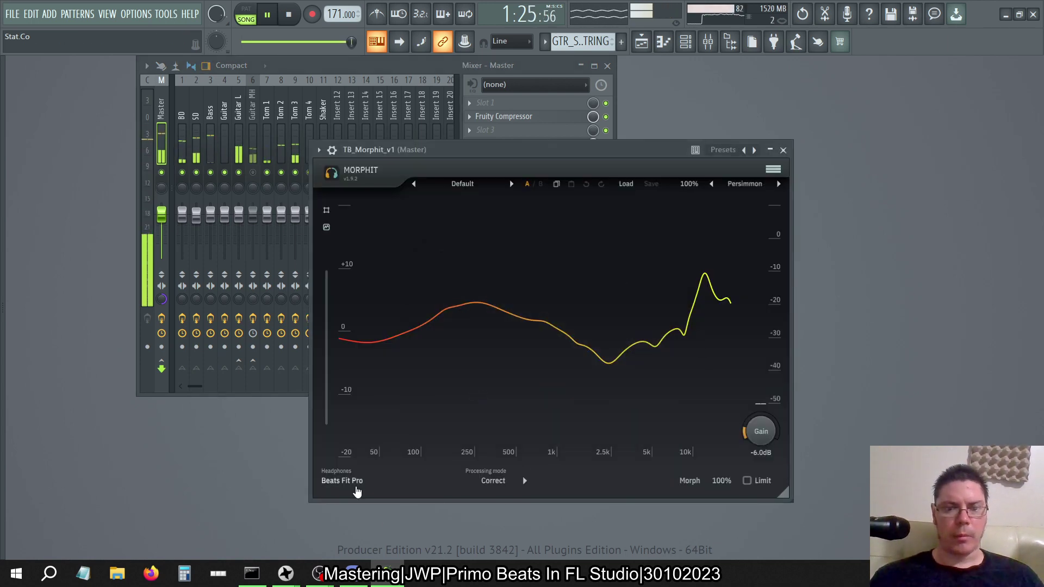
left_click(783, 150)
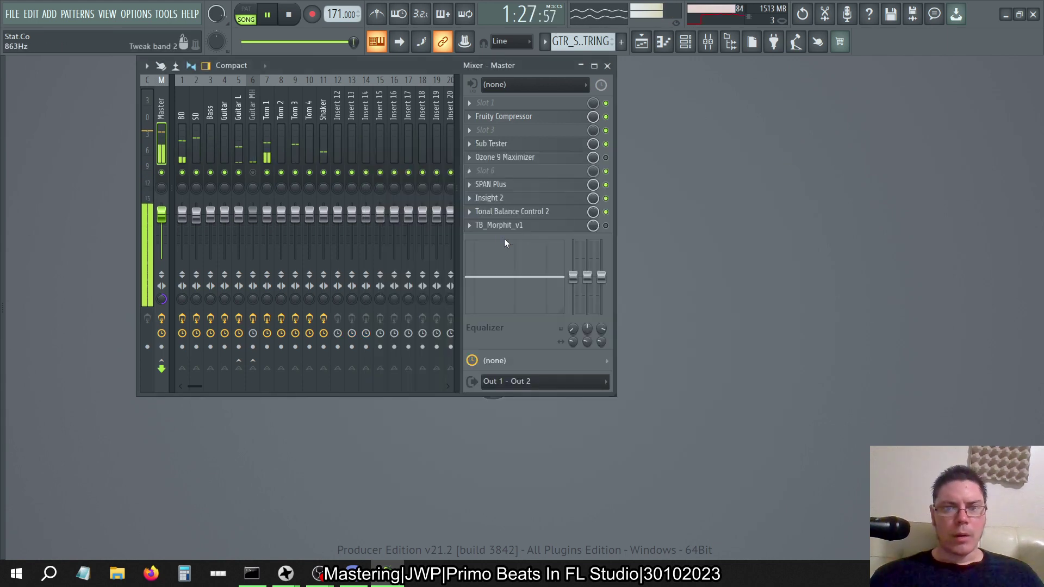
left_click(470, 226)
mouse_move(489, 238)
mouse_move(703, 249)
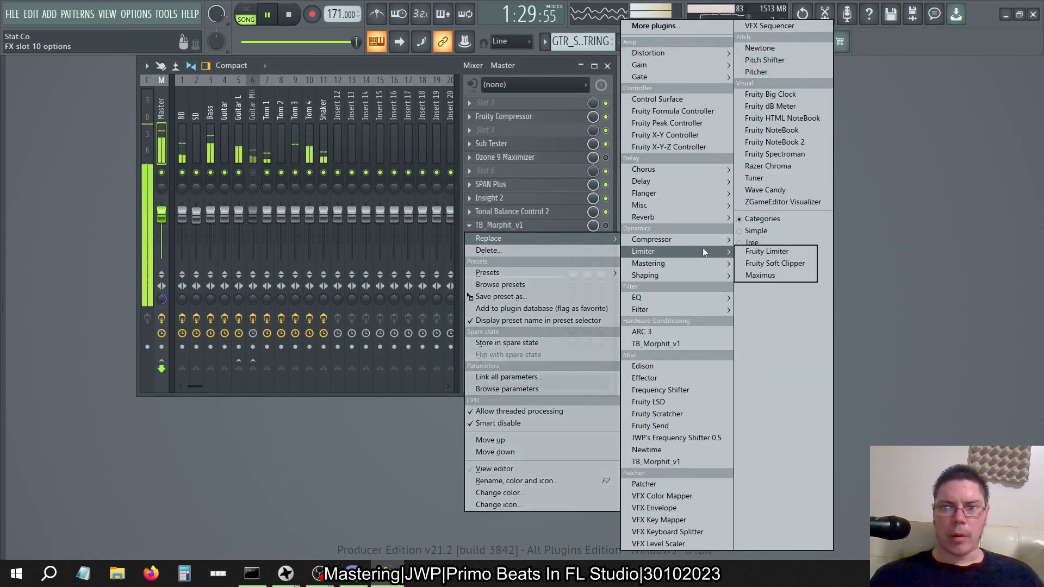
left_click(423, 43)
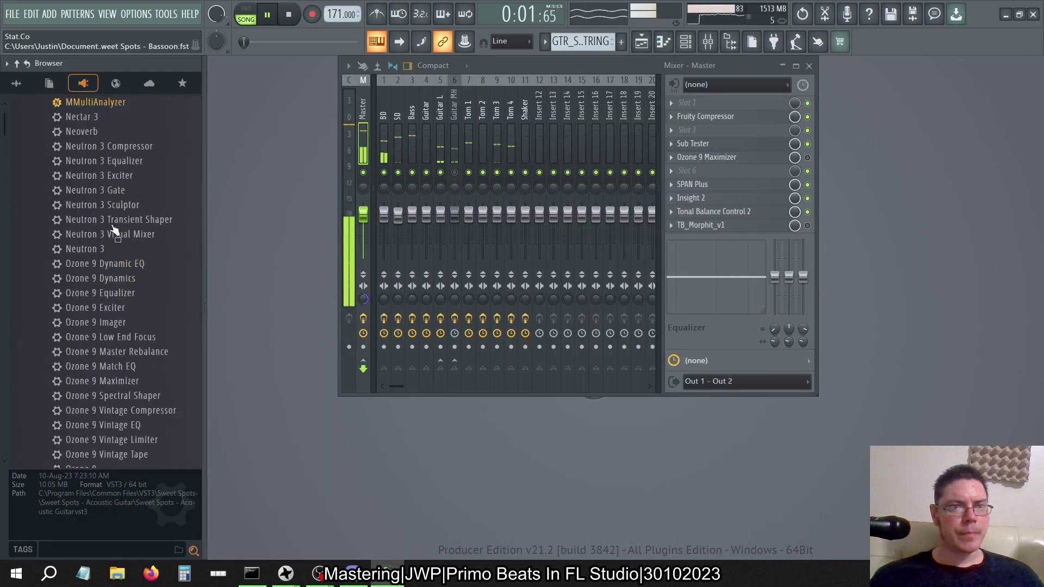
Replace TB_Morphit_v1 in slot 10 of the Master track with the installed VST3 effect ARC 3.
scroll(112, 229, "down", 10)
scroll(105, 221, "up", 10)
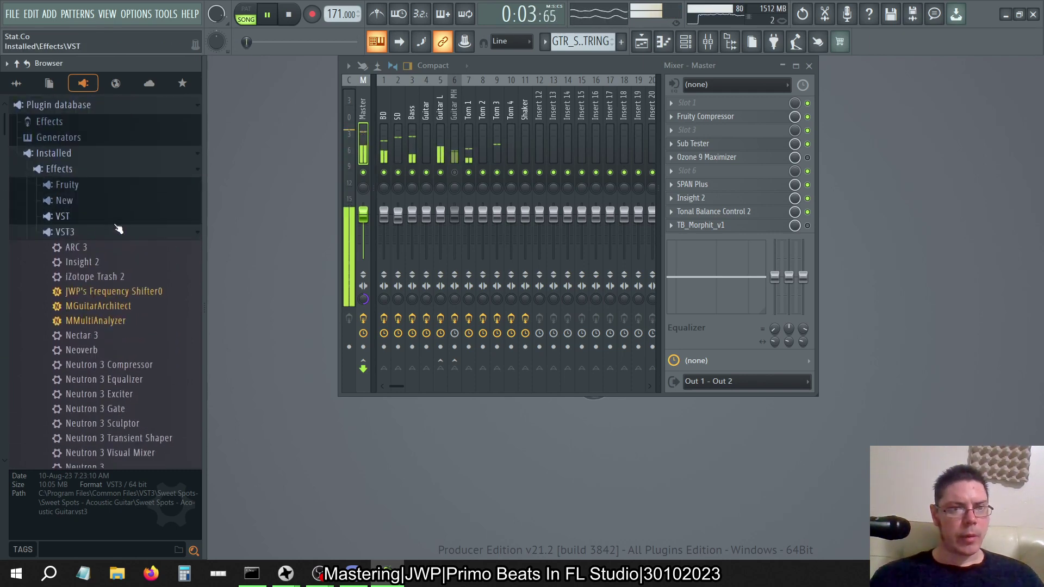
left_click_drag(64, 251, 552, 226)
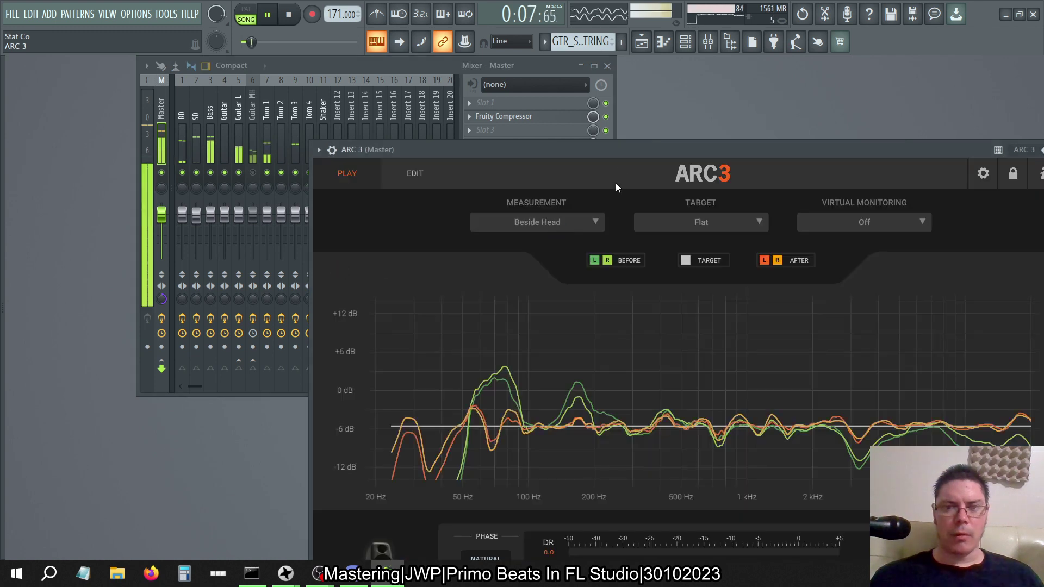
Move the ARC 3 window fully into view, set its phase to Linear, raise its trim and close it.
left_click_drag(611, 146, 412, 62)
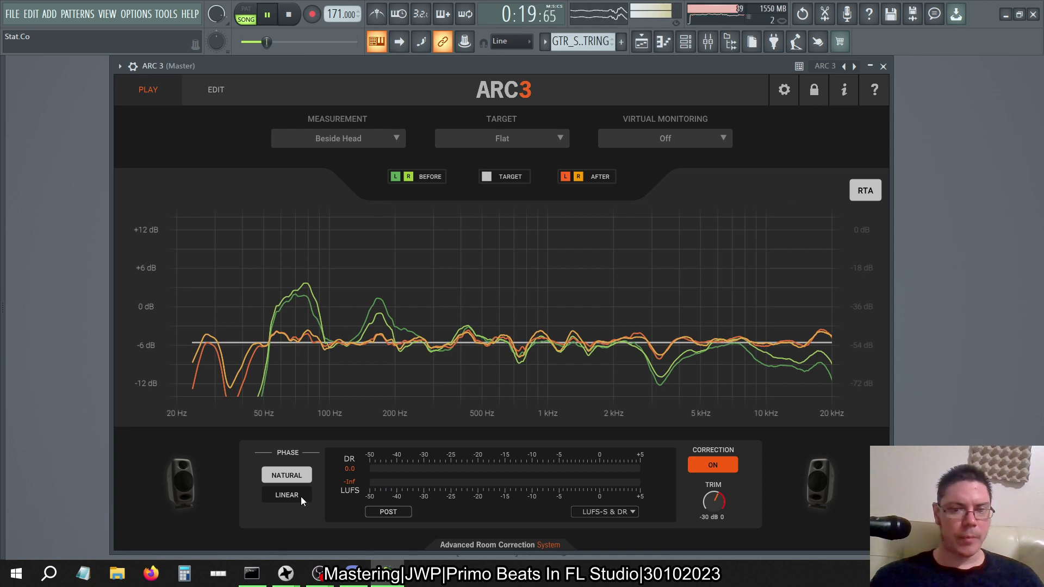
mouse_move(709, 517)
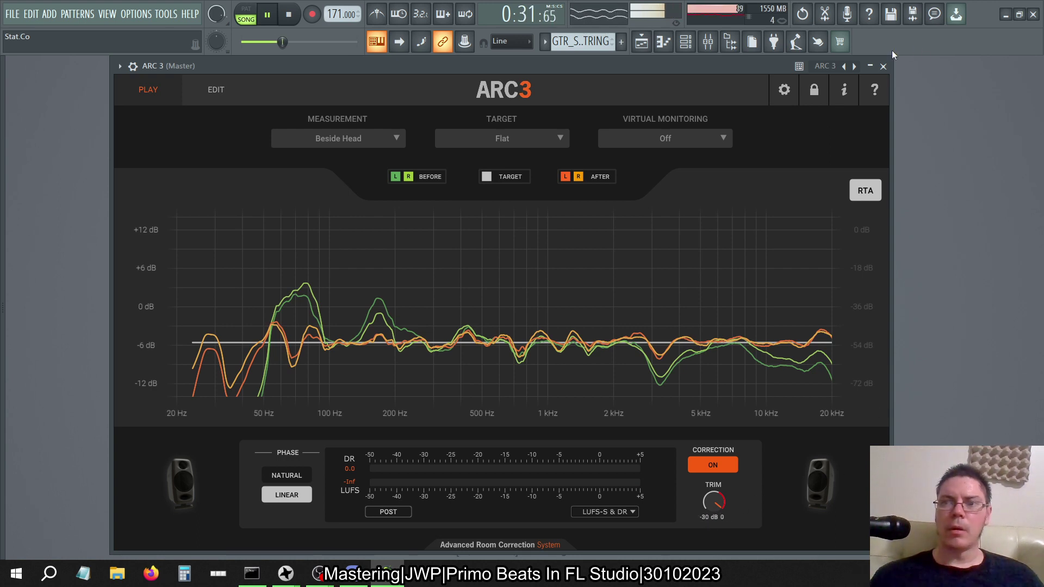
left_click(884, 65)
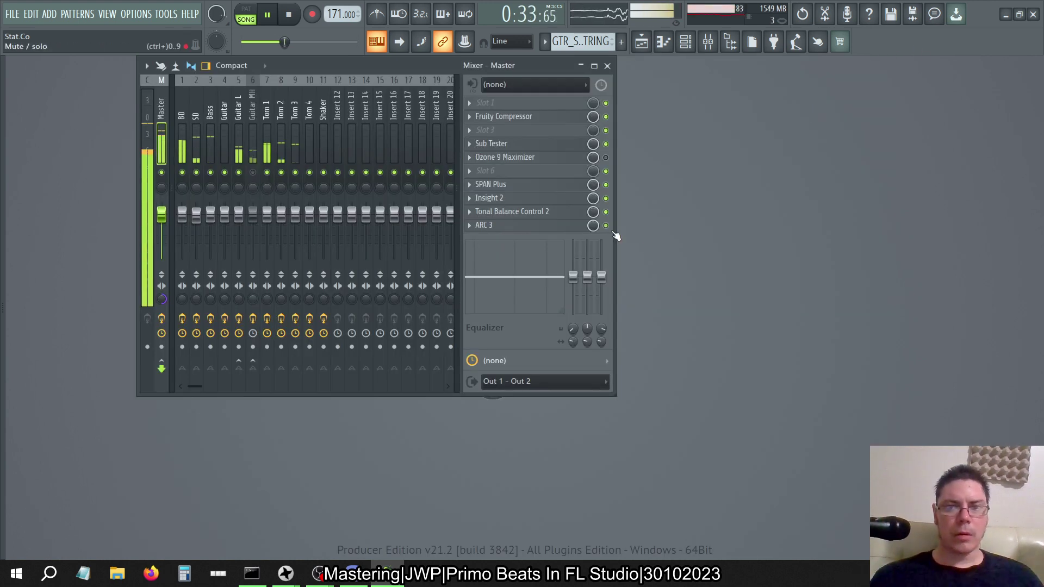
Check the live spectrum and loudness in ARC 3 on the Master track, close it and stop playback.
left_click(537, 223)
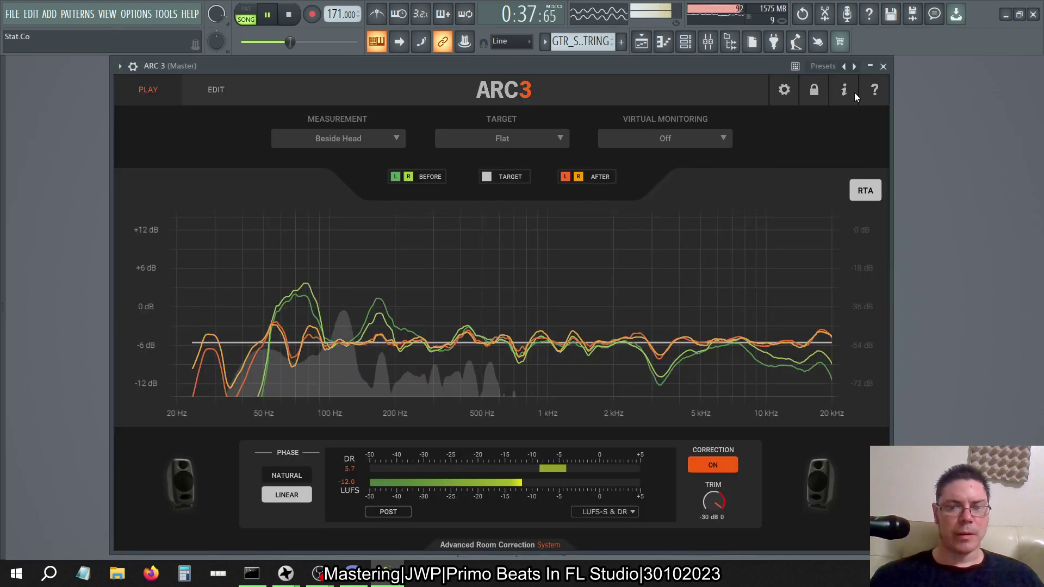
left_click(884, 66)
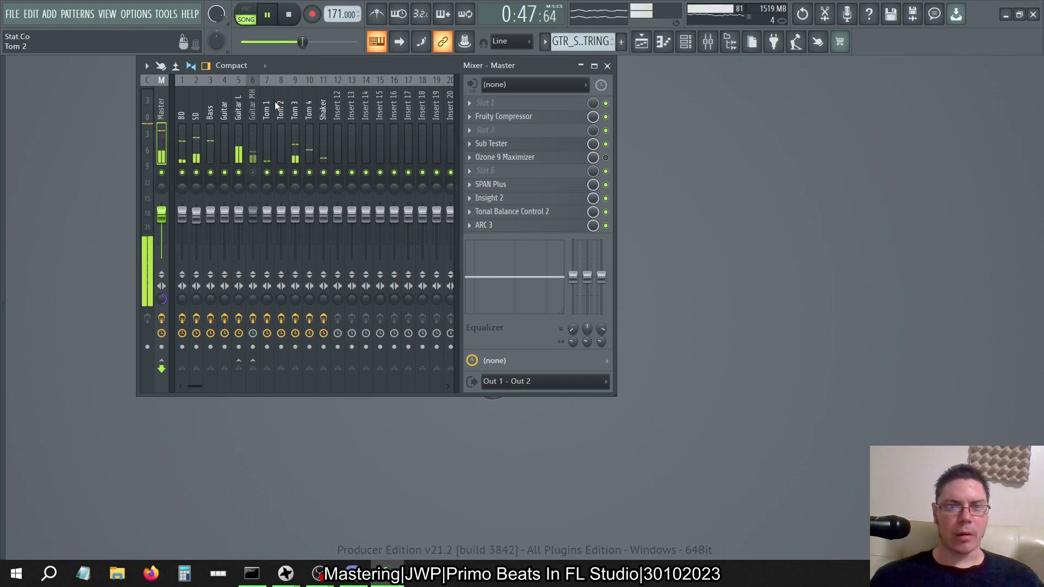
left_click(289, 16)
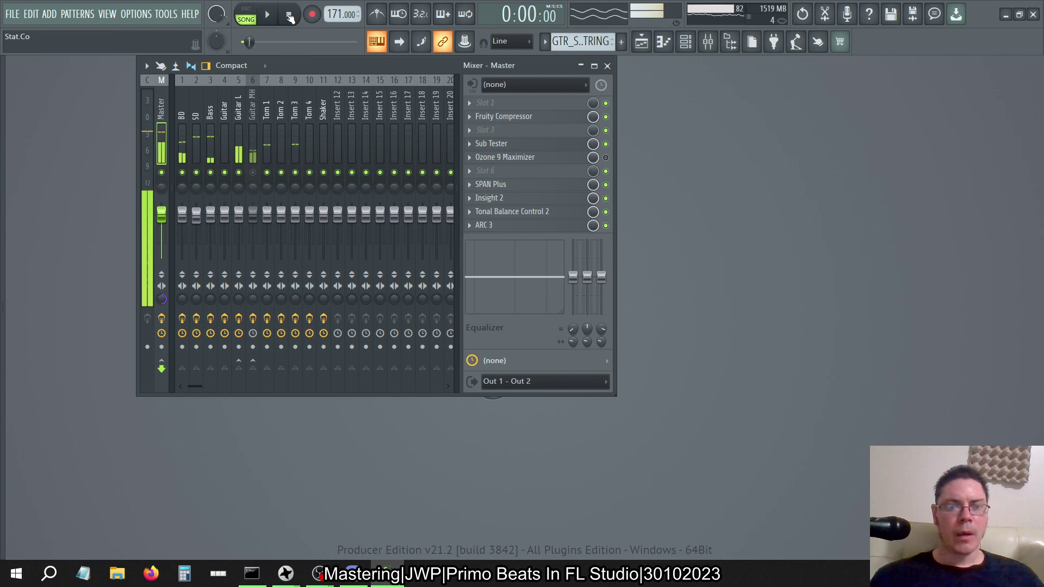
Switch to Firefox, search Google for "shure wireless" and show the image results.
left_click(151, 572)
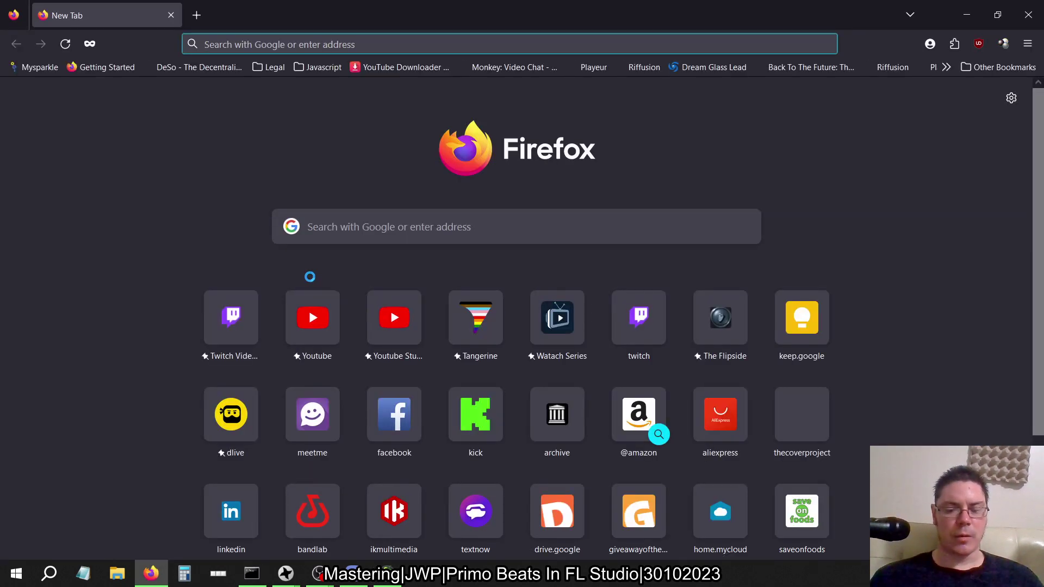
type("shure")
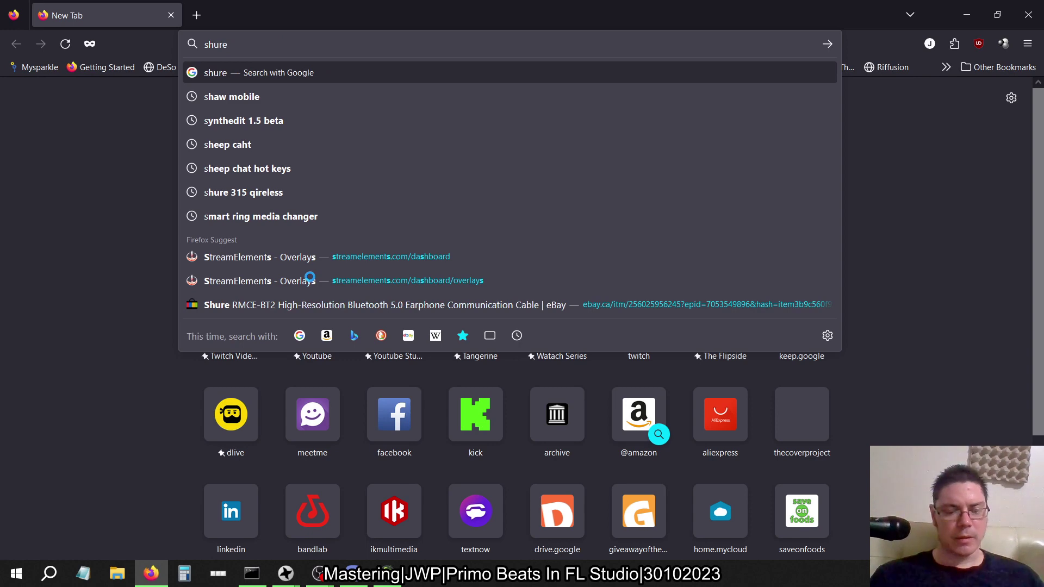
type(" s")
key("BackSpace")
type("wireless")
key("Return")
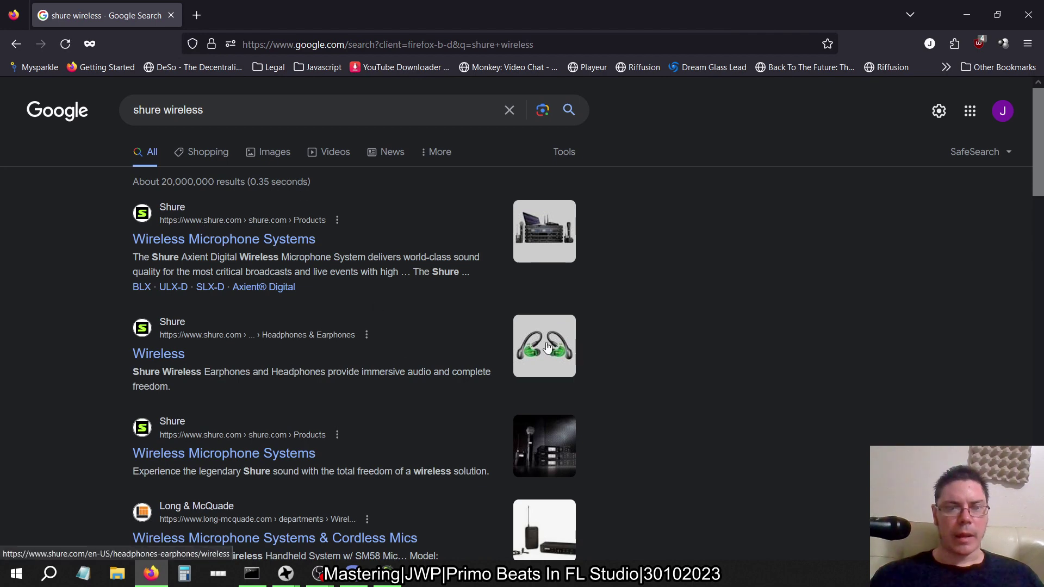
left_click(256, 152)
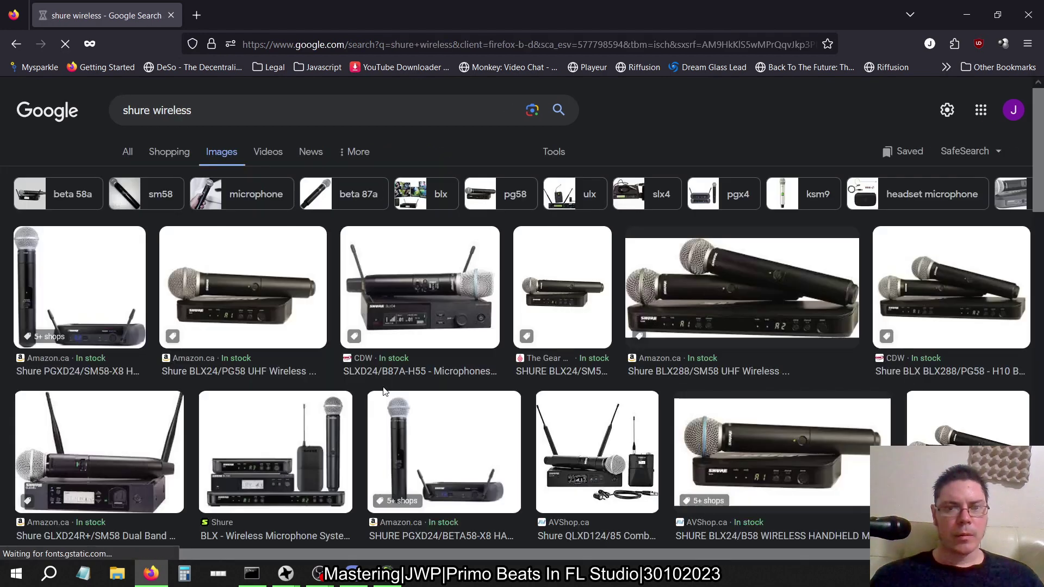
Refine the image search to "shure wireless earbuds".
scroll(383, 386, "down", 5)
scroll(382, 387, "up", 5)
left_click(281, 112)
type("ear")
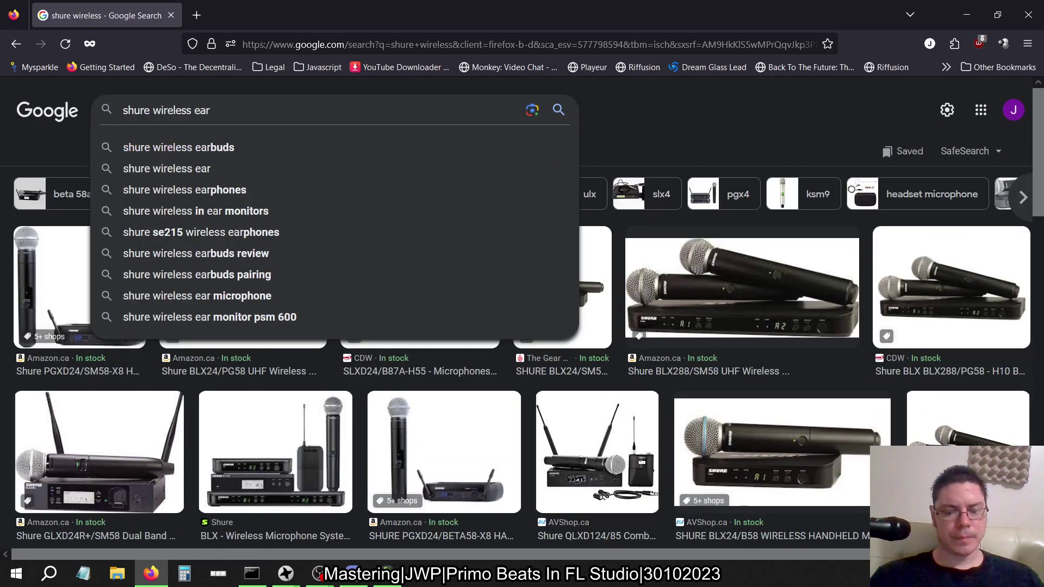
type("buds")
key("Return")
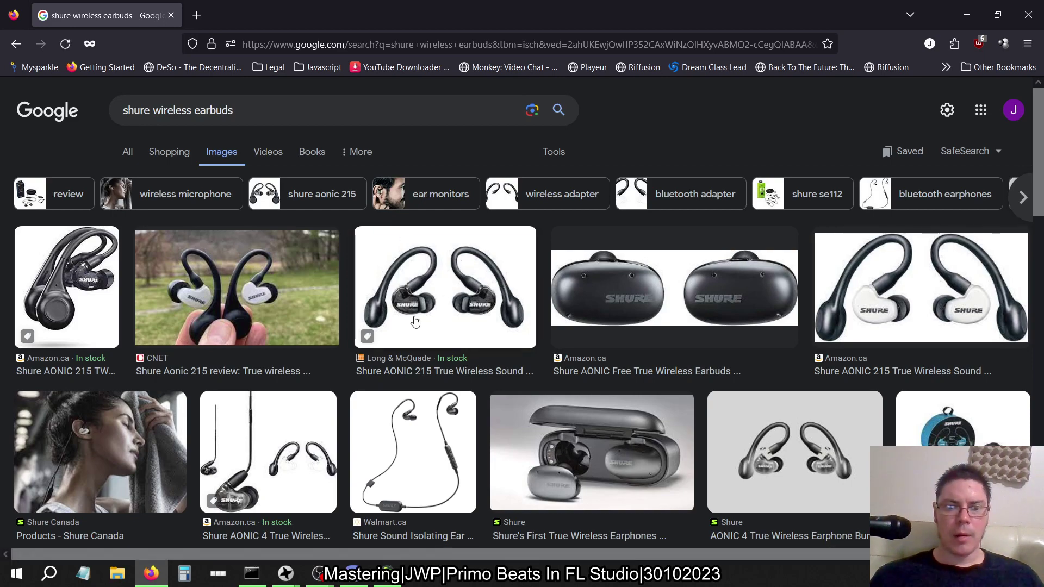
Browse the earbud image results and preview the Shure SE215-CL+BT 2 wireless earphones from Acclaim Sound and Lighting.
scroll(401, 485, "down", 3)
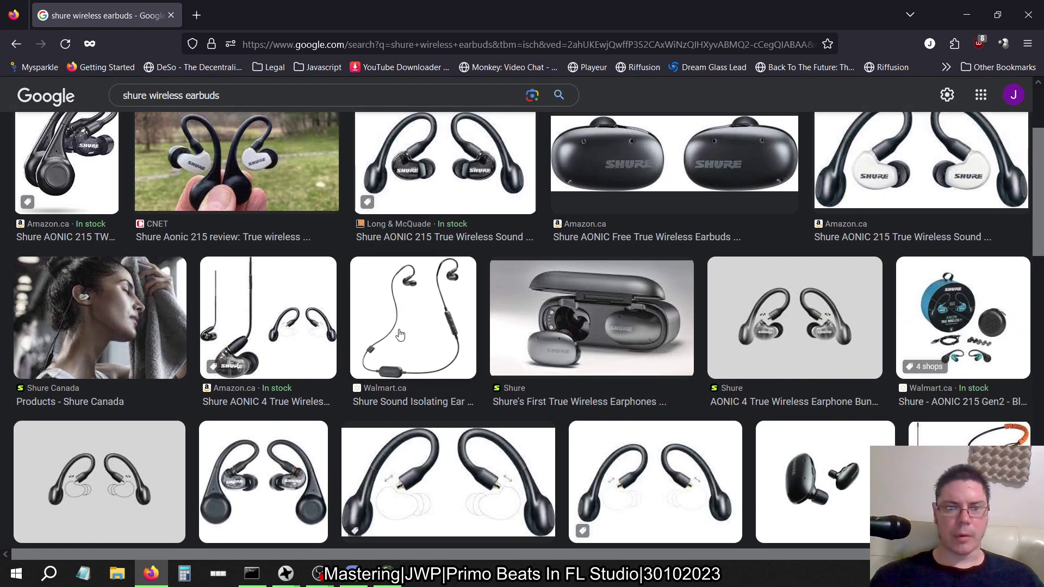
scroll(400, 335, "down", 10)
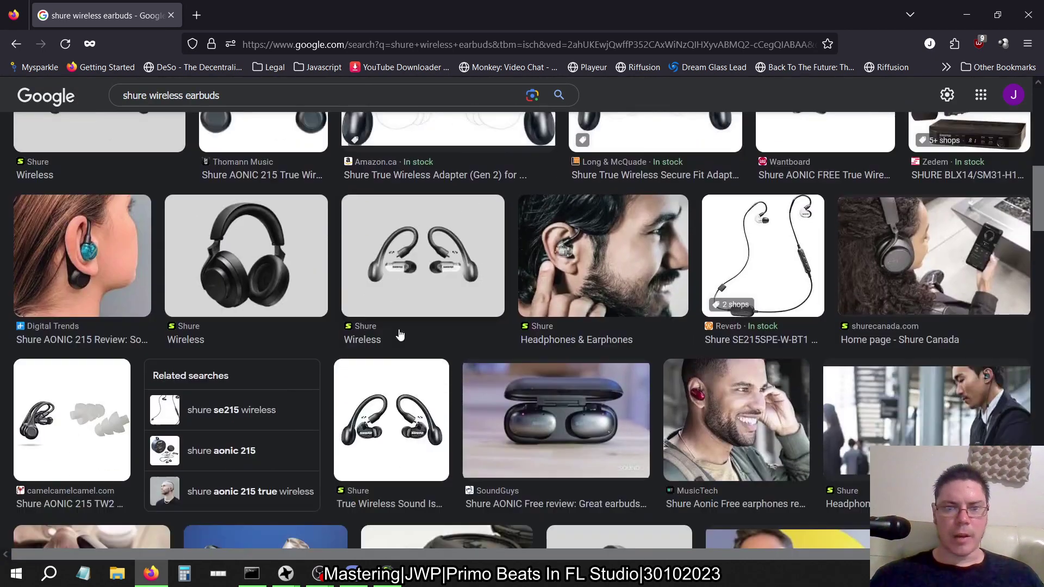
scroll(400, 334, "down", 7)
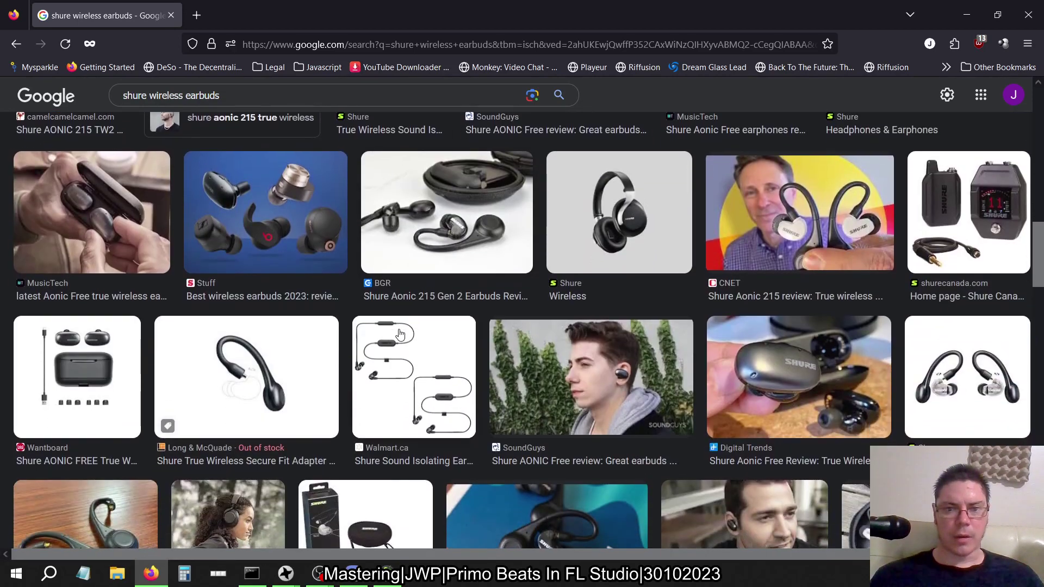
scroll(399, 334, "down", 4)
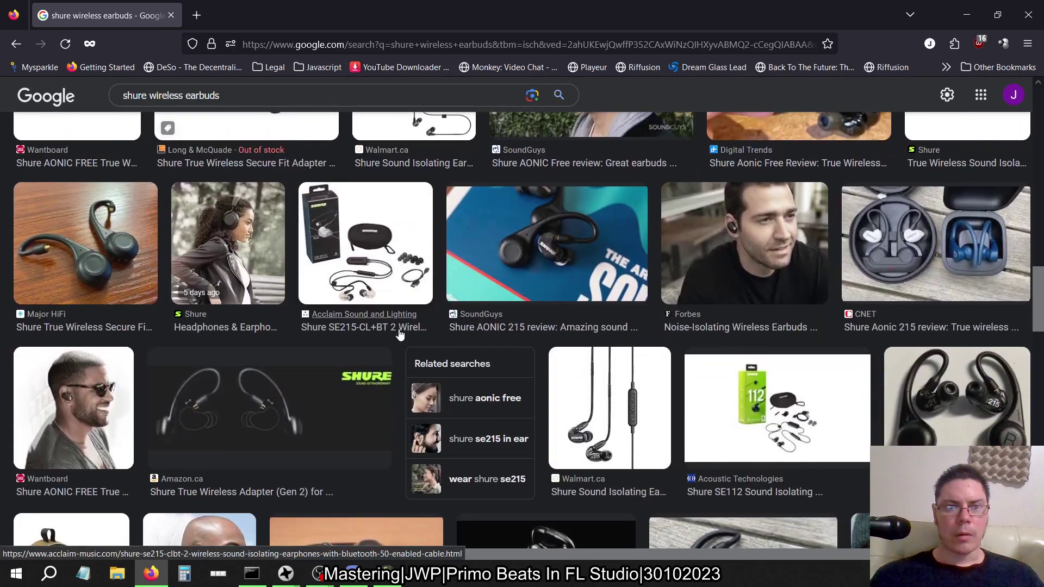
left_click(362, 270)
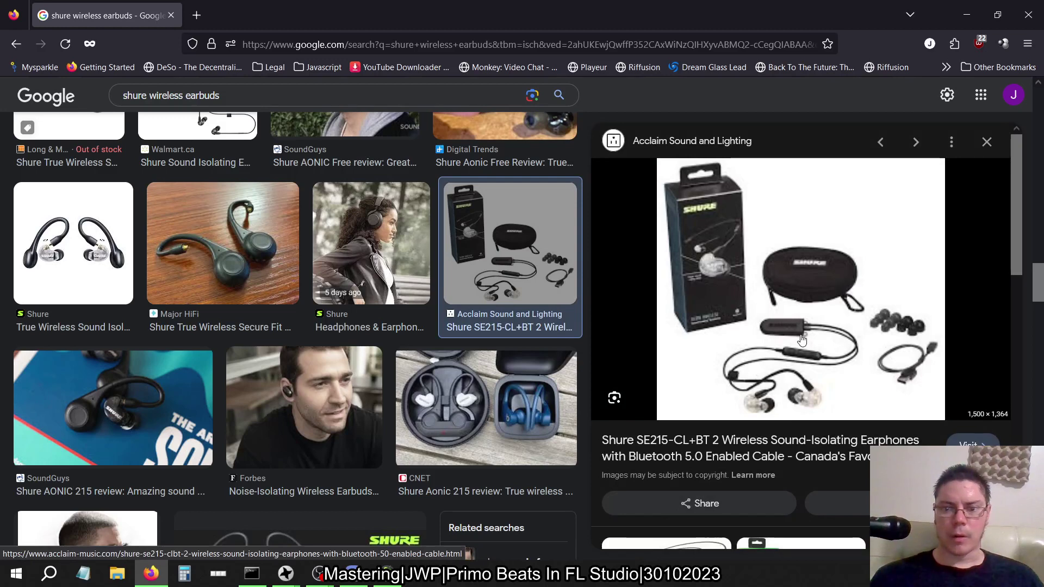
scroll(777, 378, "down", 2)
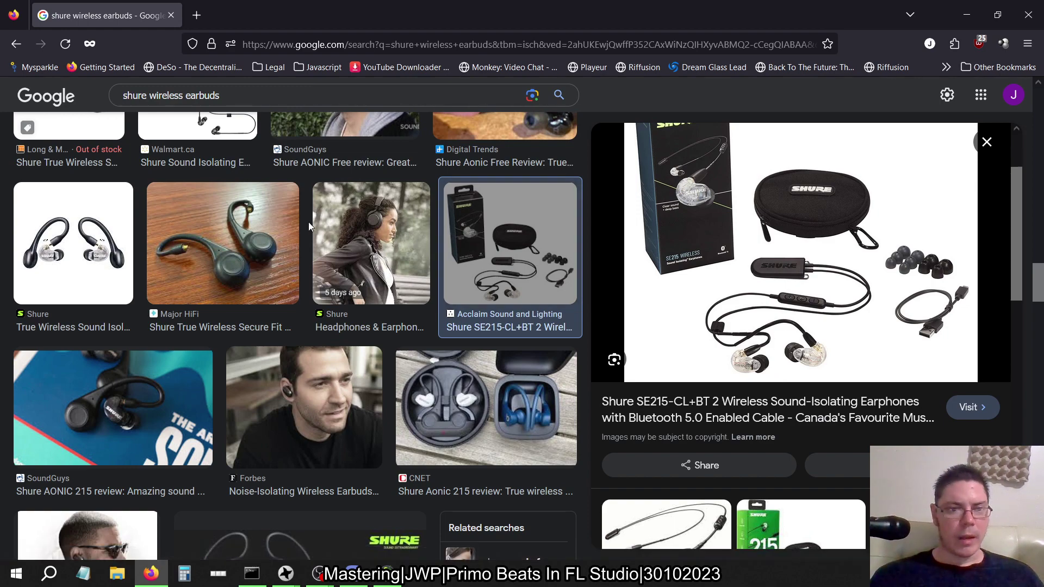
Review the Shure AONIC 215 images among the first results, close Firefox and return to FL Studio.
scroll(308, 223, "up", 5)
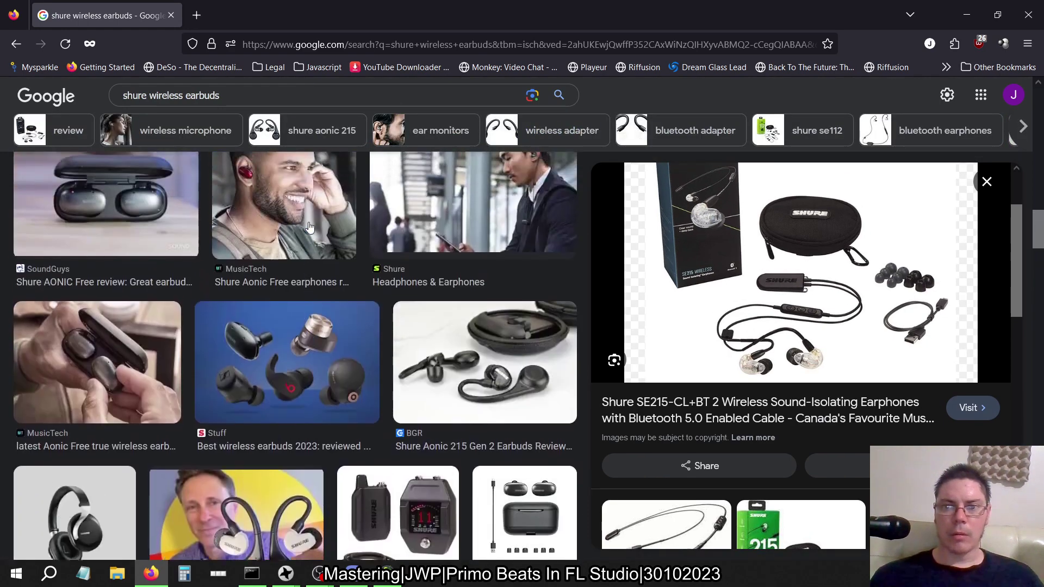
scroll(309, 227, "up", 10)
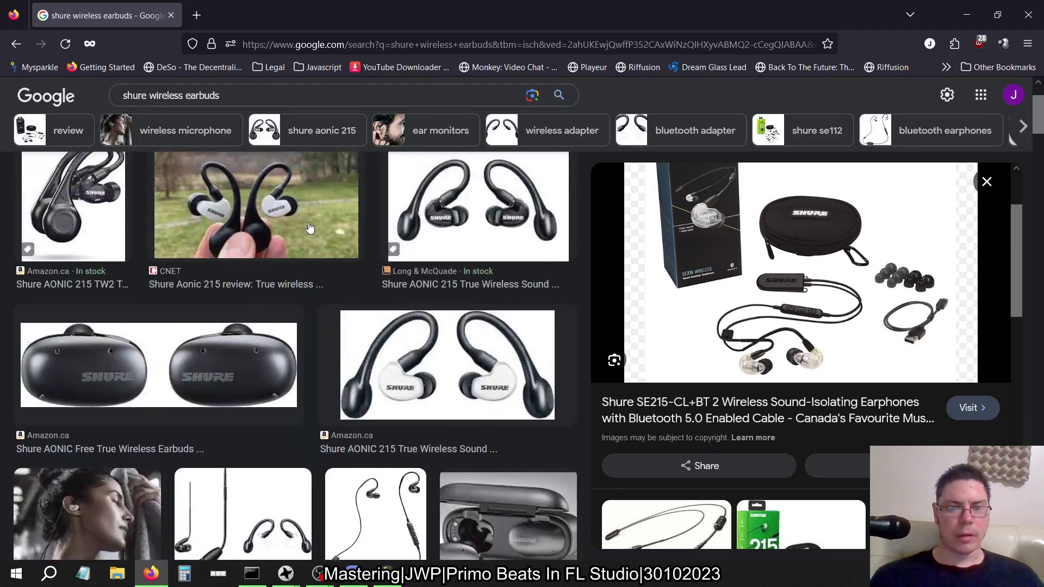
scroll(310, 228, "down", 2)
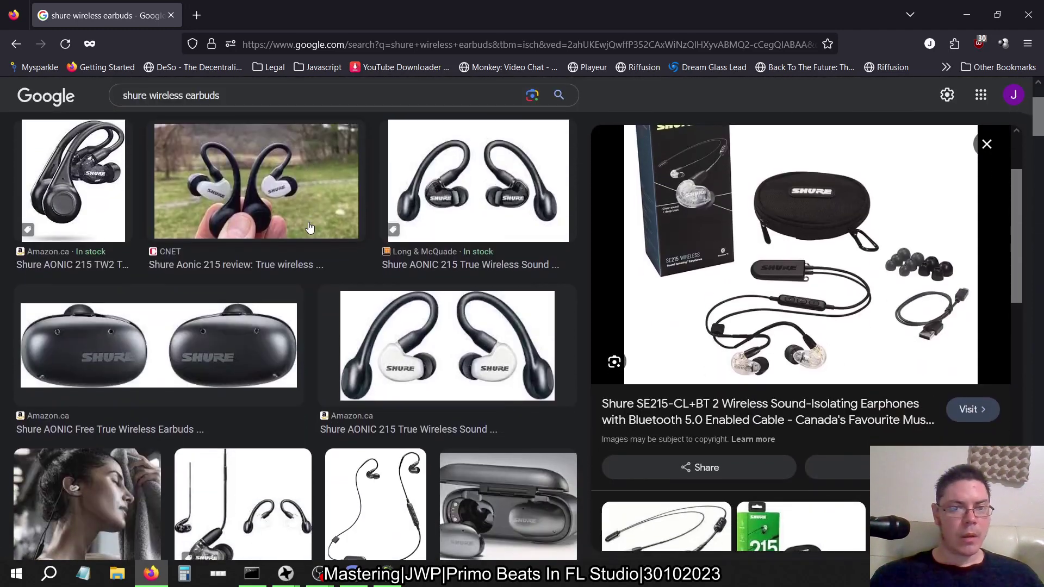
left_click(1030, 15)
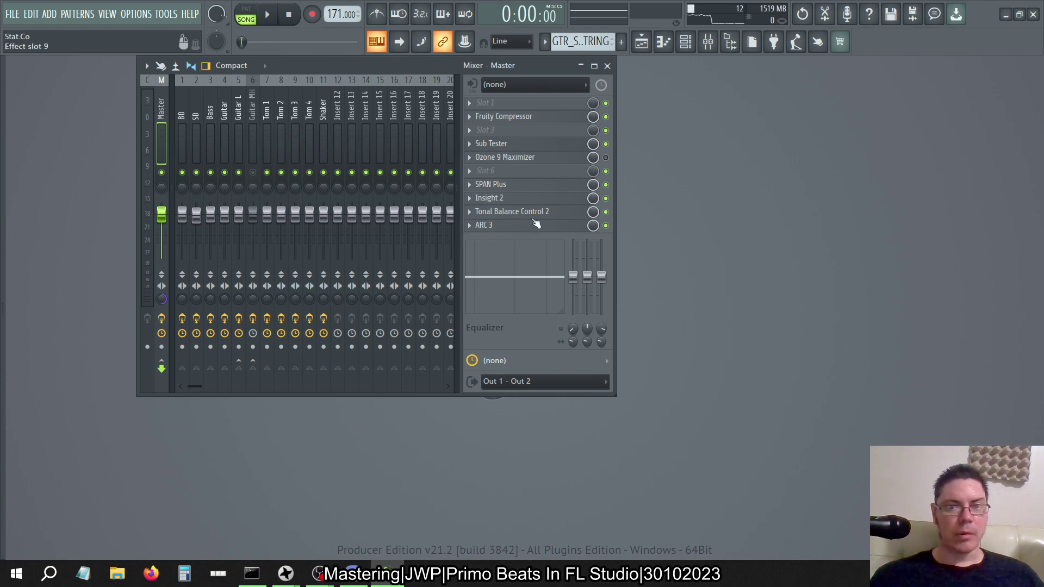
Open Sweet Spots - Acoustic Guitar on the Guitar L mixer track, show its Pre page and play the song.
right_click(163, 299)
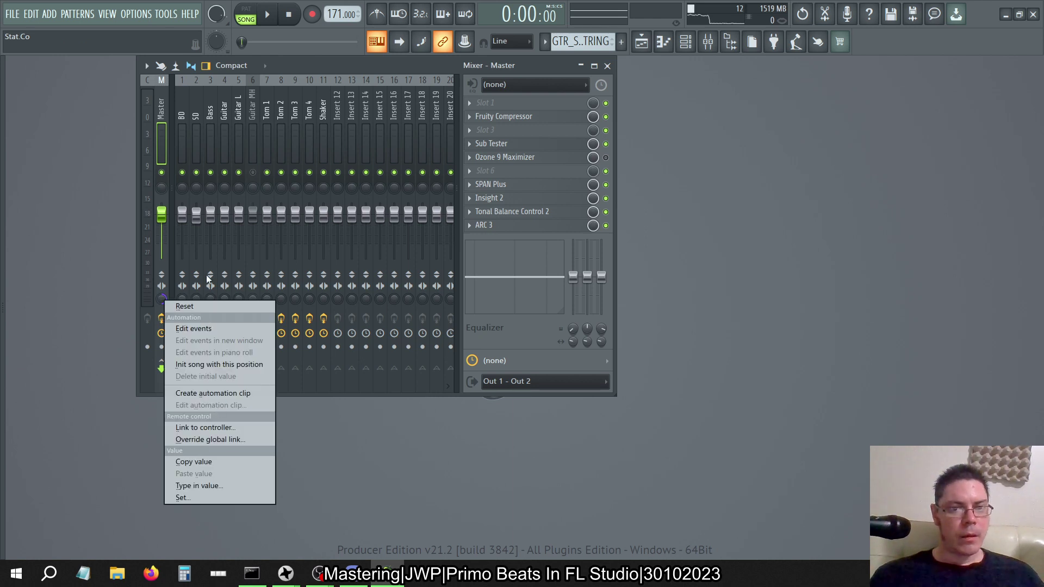
left_click(328, 66)
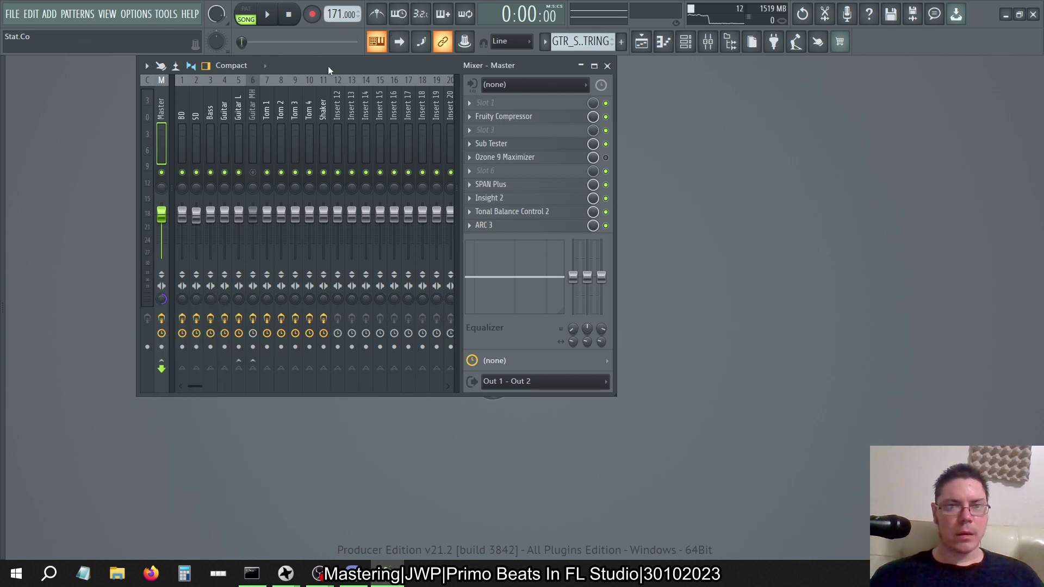
left_click(252, 119)
left_click(244, 118)
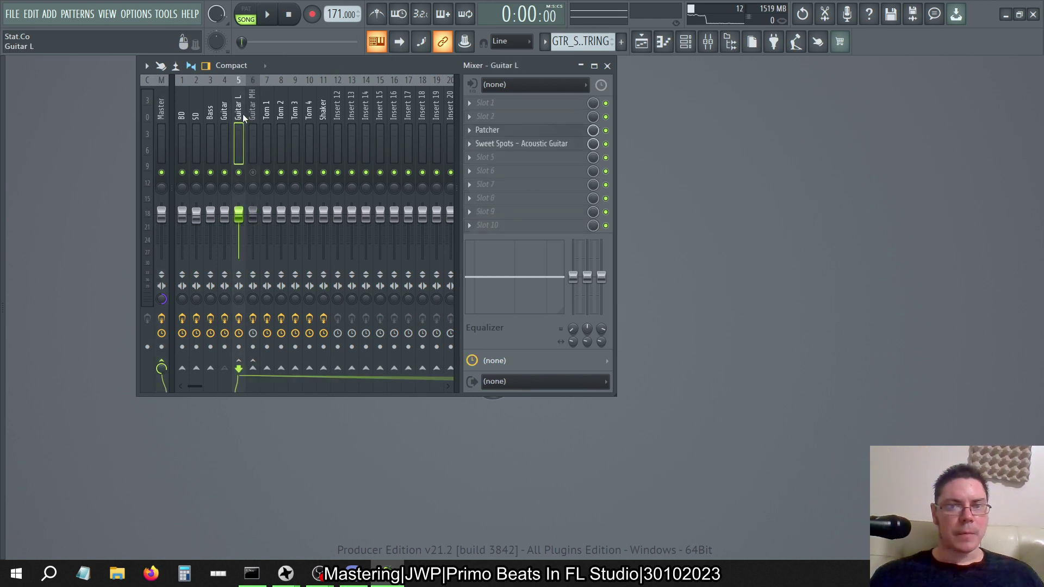
left_click(527, 145)
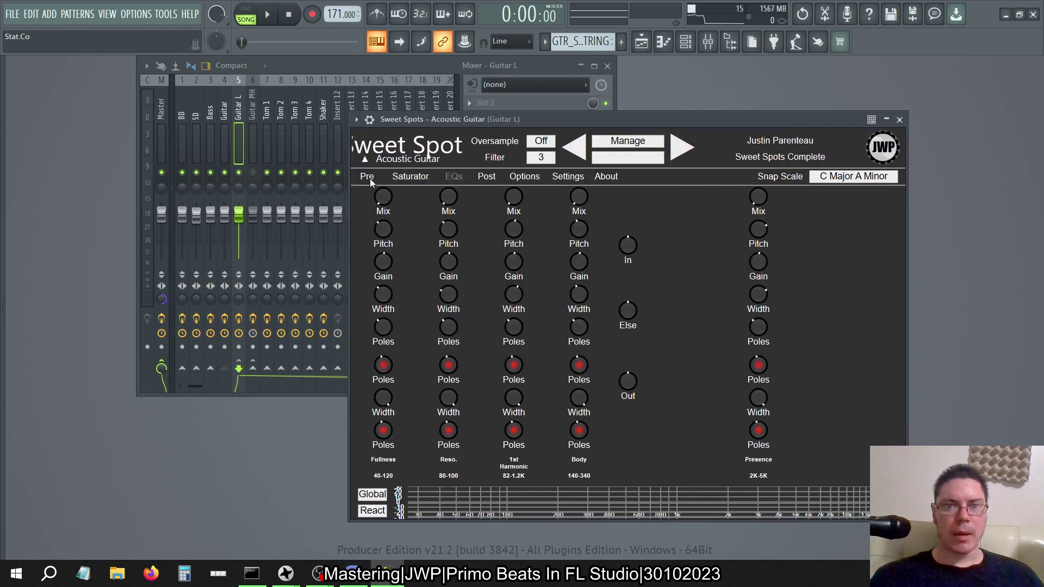
left_click(369, 179)
key("space")
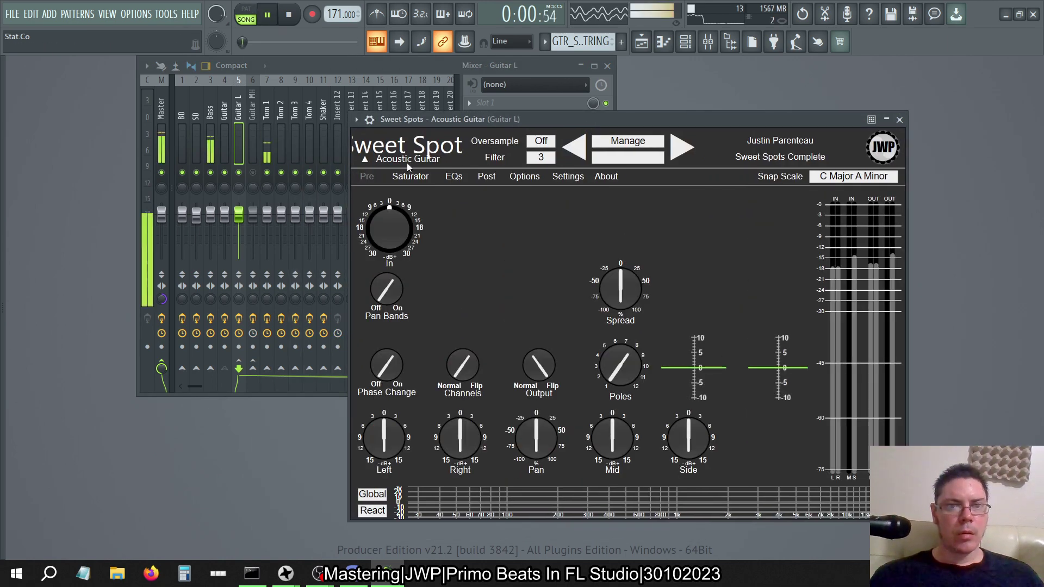
Try different Pan settings on the Pre page of Sweet Spots while the song plays.
left_click_drag(551, 432, 520, 367)
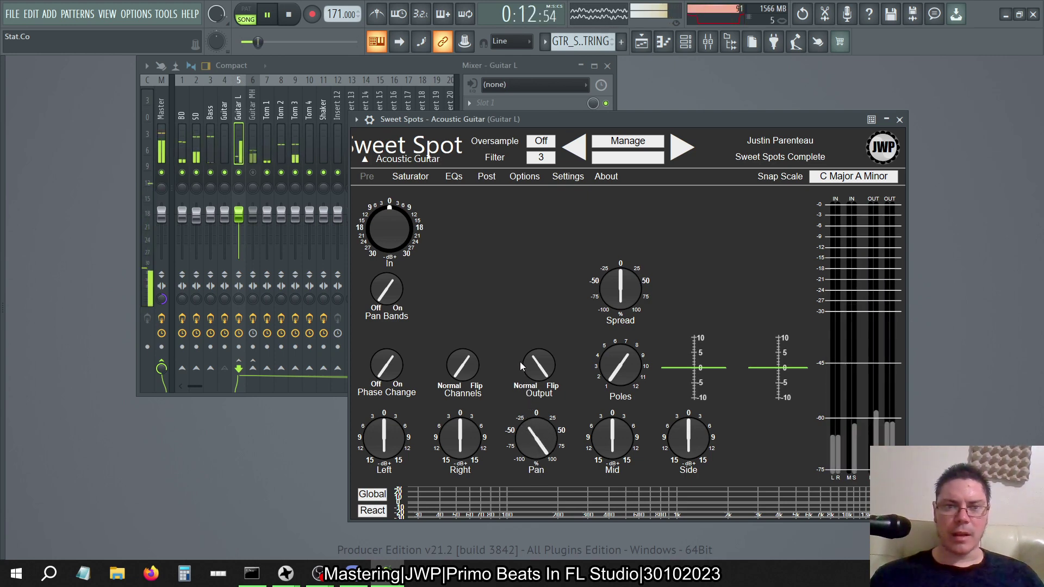
left_click_drag(520, 362, 533, 464)
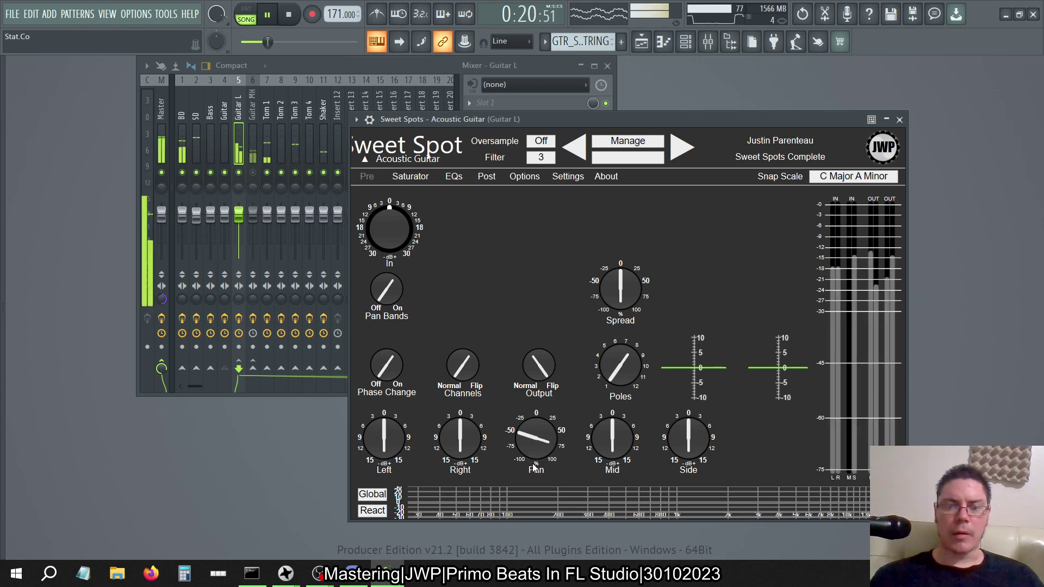
left_click_drag(526, 445, 498, 423)
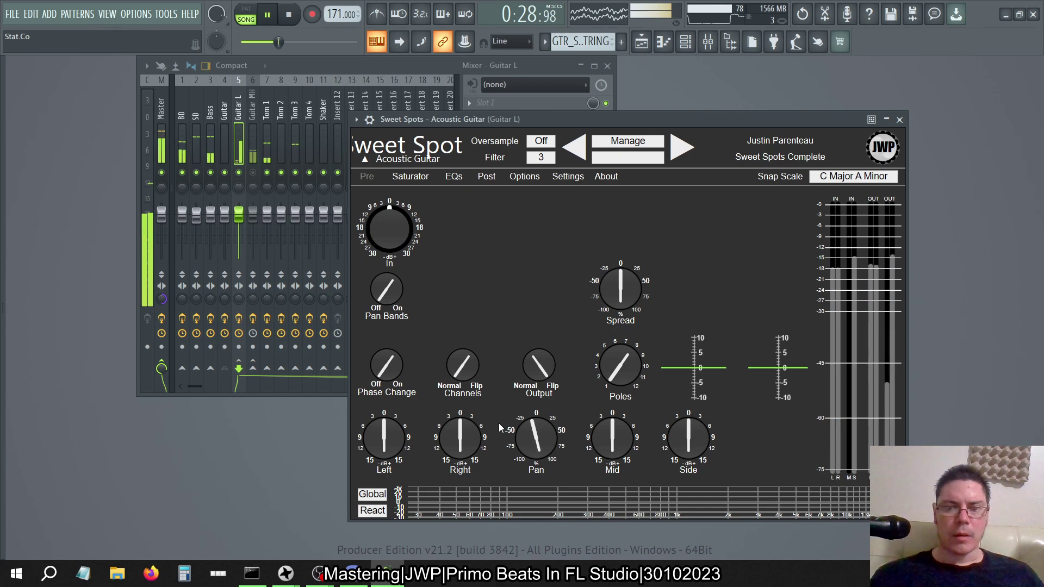
Reset the Master track's stereo separation, test Sweet Spots' Pan on Guitar L again and return it to 0.
right_click(162, 300)
left_click(181, 304)
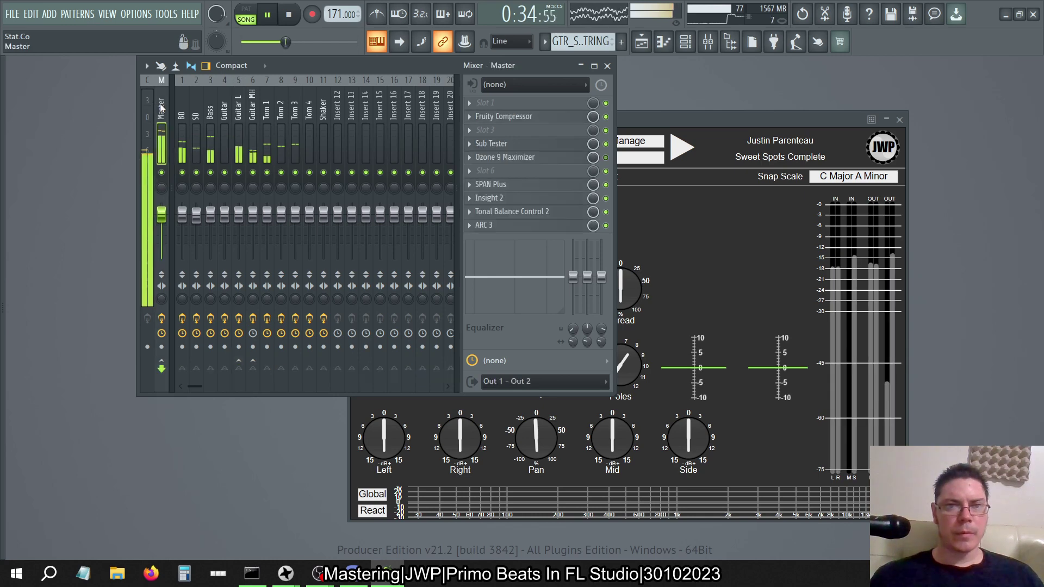
left_click(690, 285)
left_click_drag(536, 437, 538, 491)
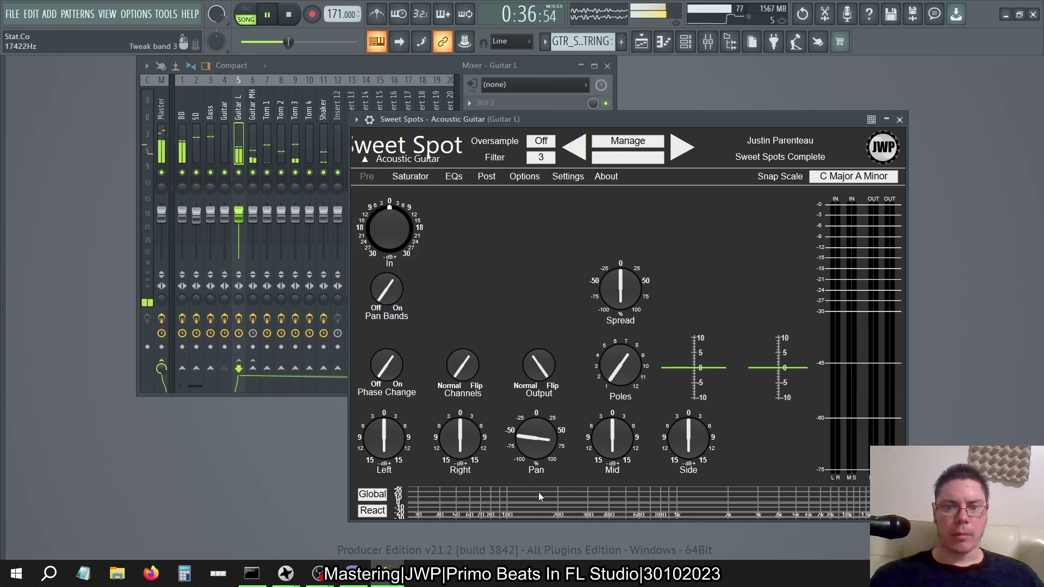
mouse_move(535, 456)
left_mouse_down()
mouse_move(529, 412)
mouse_move(540, 453)
left_mouse_up()
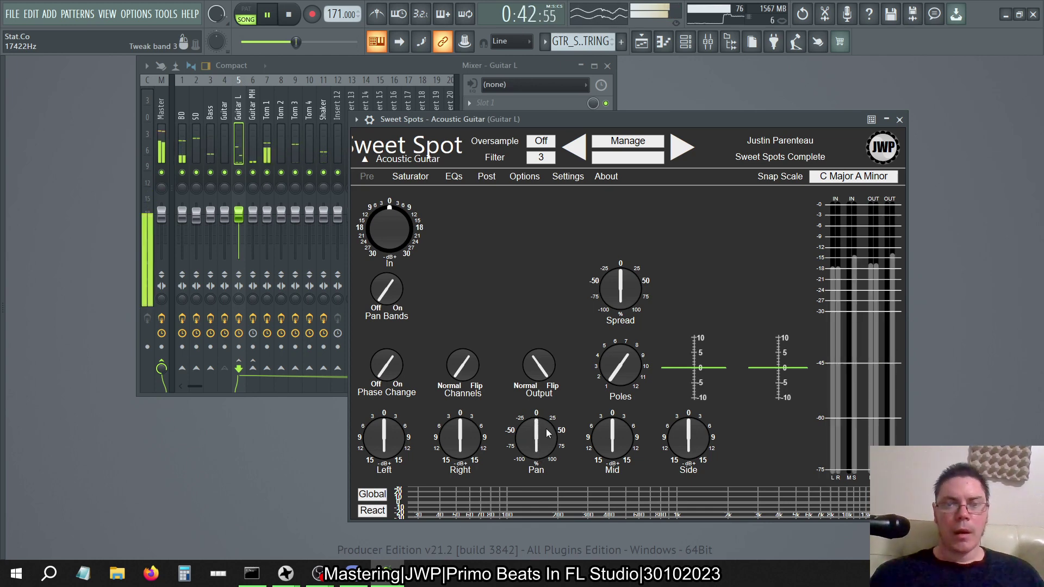
Change the Master track's stereo separation and compare further Pan settings for Guitar L in Sweet Spots.
left_click_drag(161, 299, 213, 307)
left_click(631, 233)
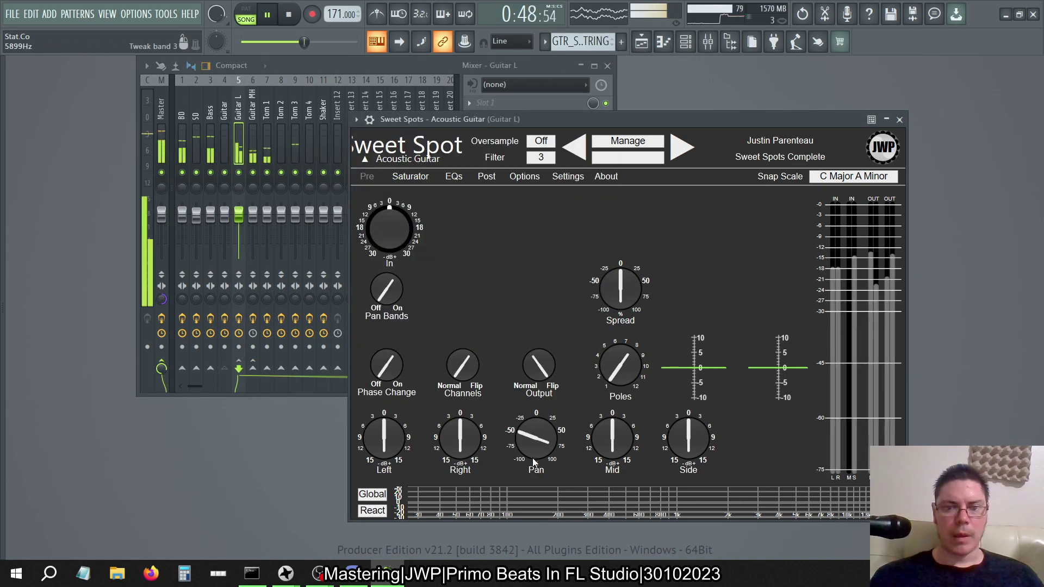
mouse_move(533, 463)
left_mouse_down()
mouse_move(525, 389)
mouse_move(545, 441)
mouse_move(537, 466)
left_mouse_up()
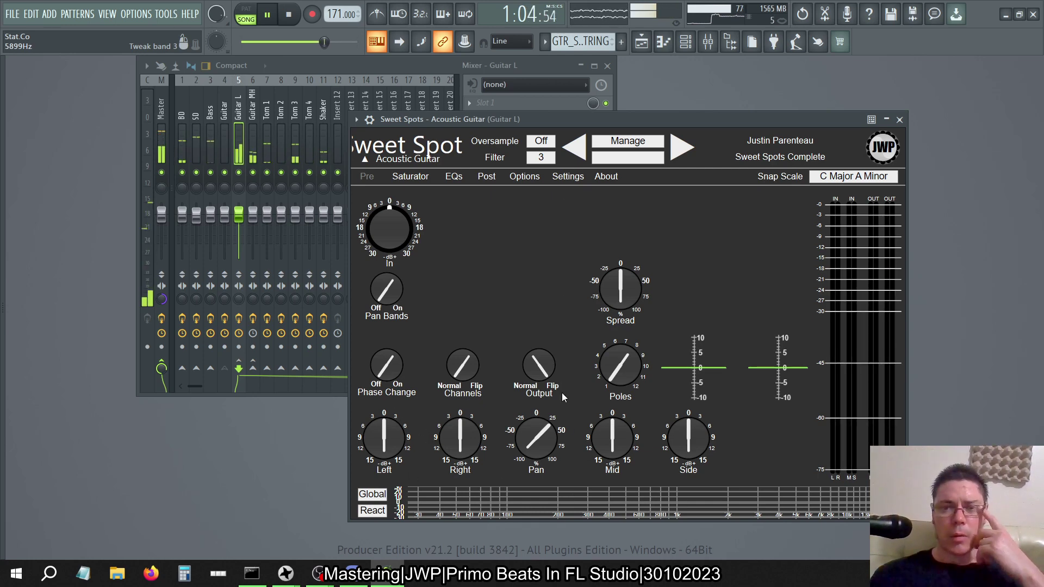
left_click(252, 193)
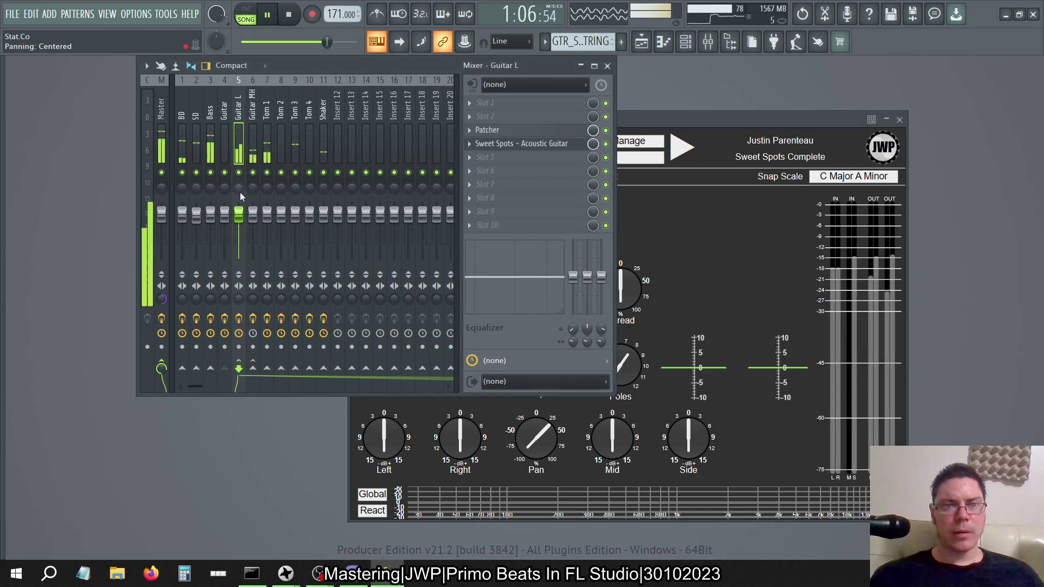
left_click(711, 258)
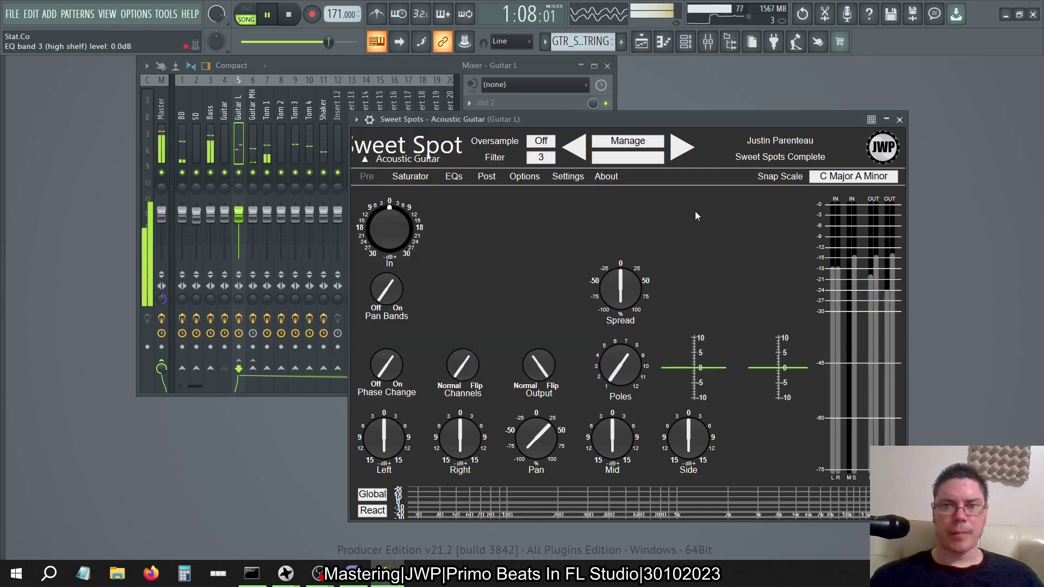
Check the Options, Pre and Saturator pages of Sweet Spots - Acoustic Guitar.
left_click(560, 177)
left_click(532, 176)
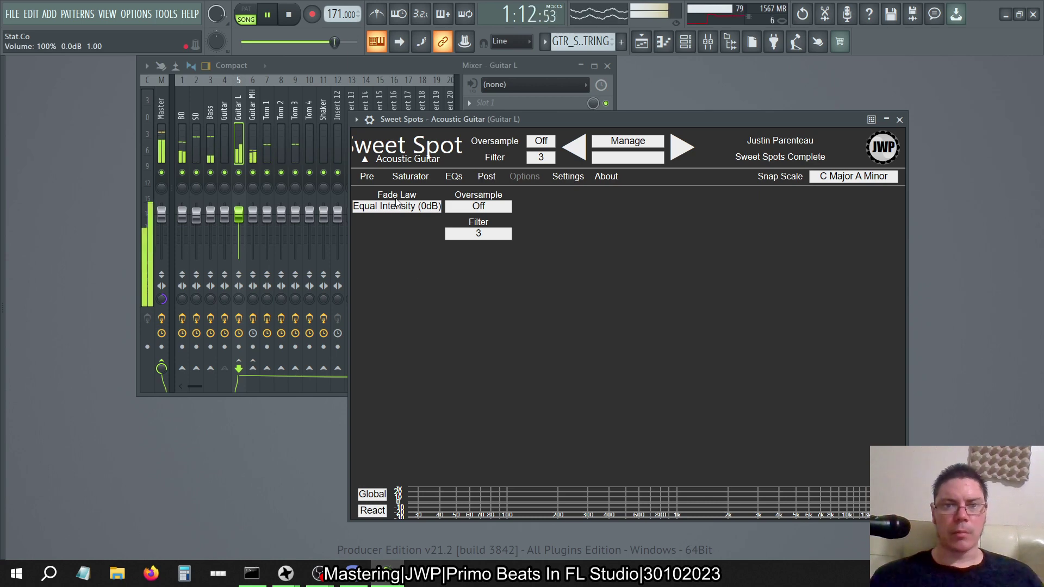
left_click(367, 176)
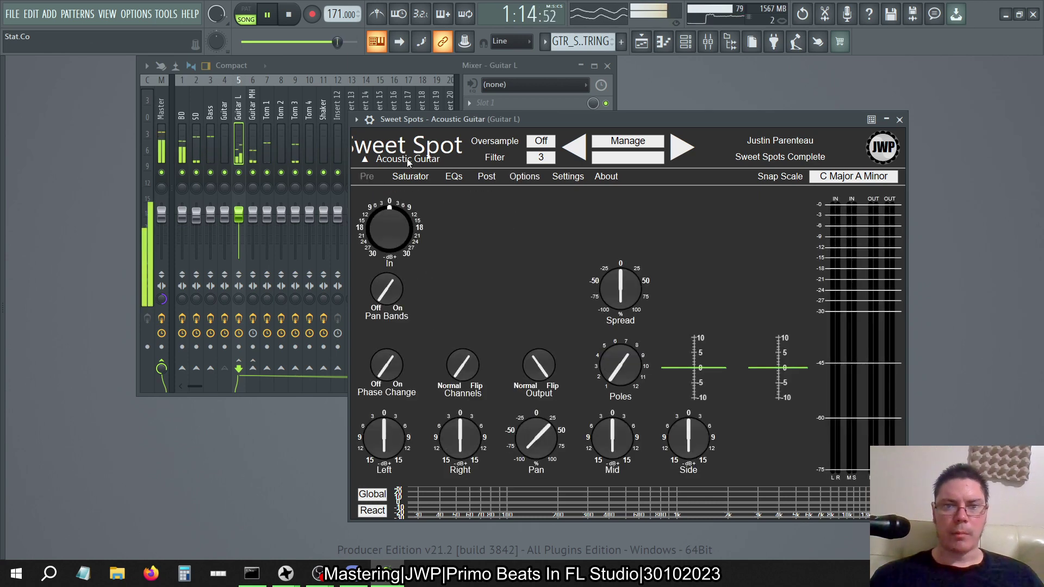
left_click(411, 176)
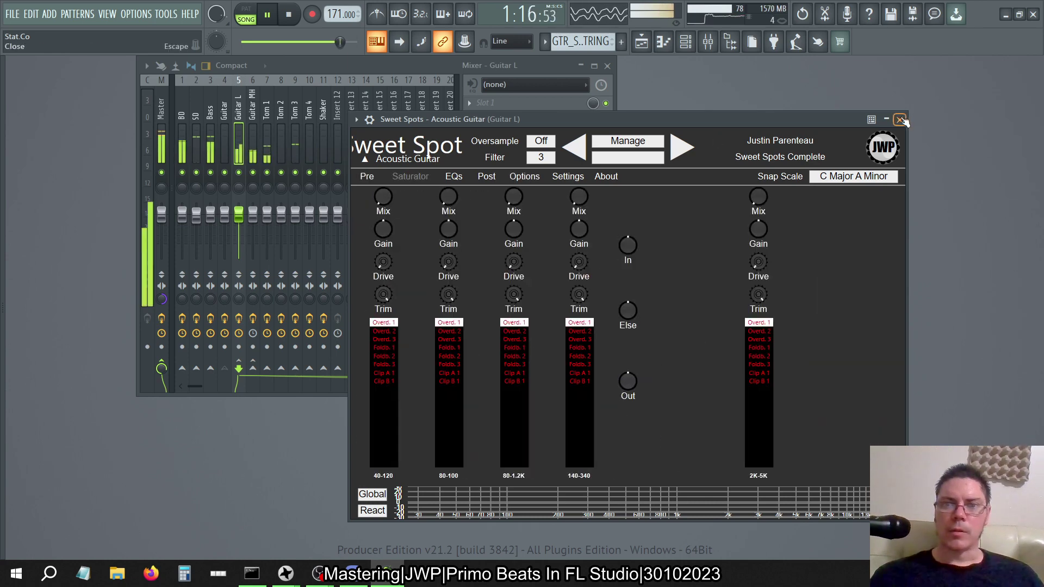
Close Sweet Spots - Acoustic Guitar and delete it from slot 4 of the Guitar L track.
left_click(899, 119)
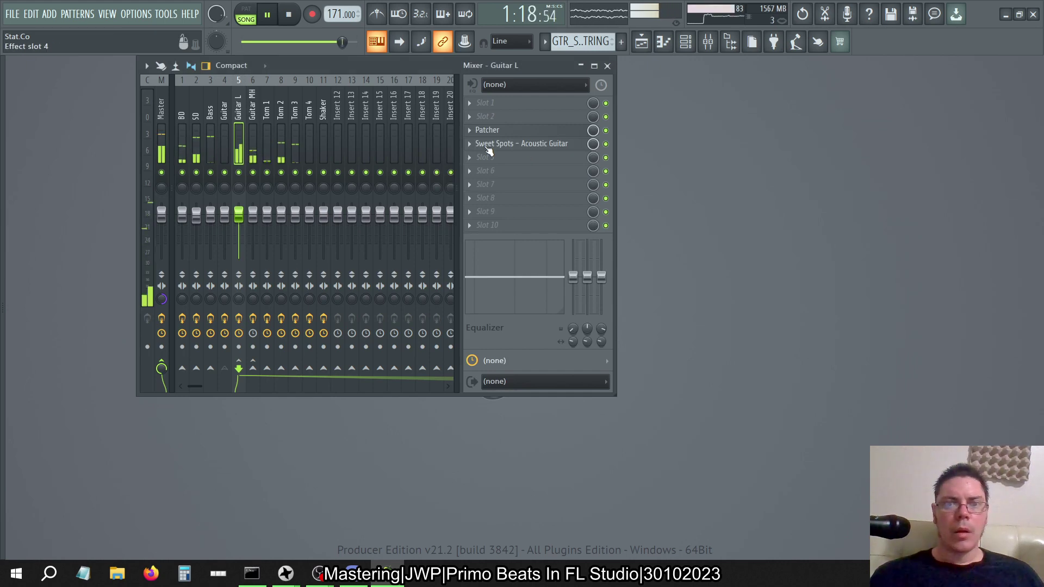
left_click(477, 145)
left_click(482, 168)
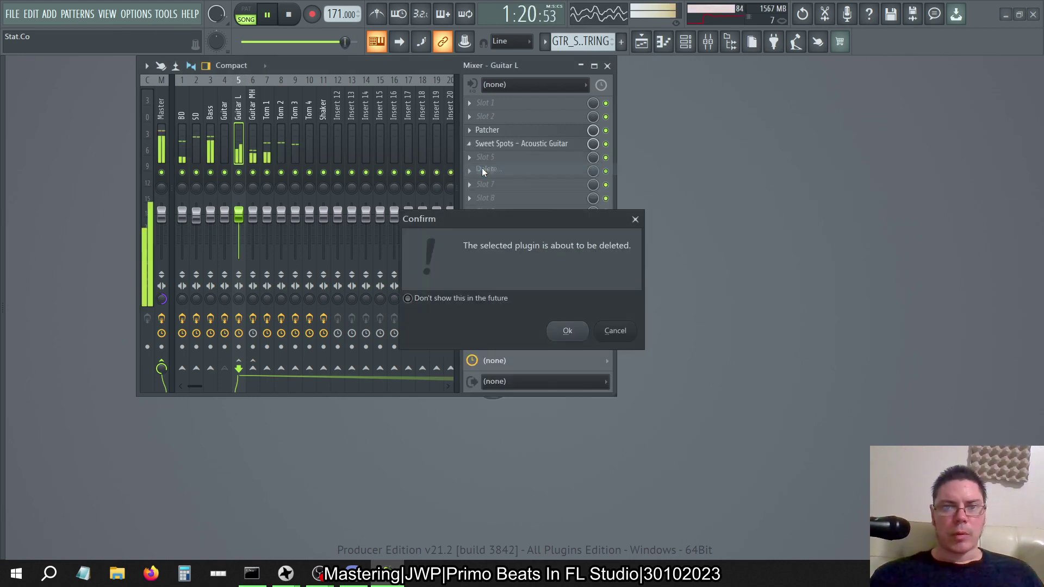
left_click(564, 328)
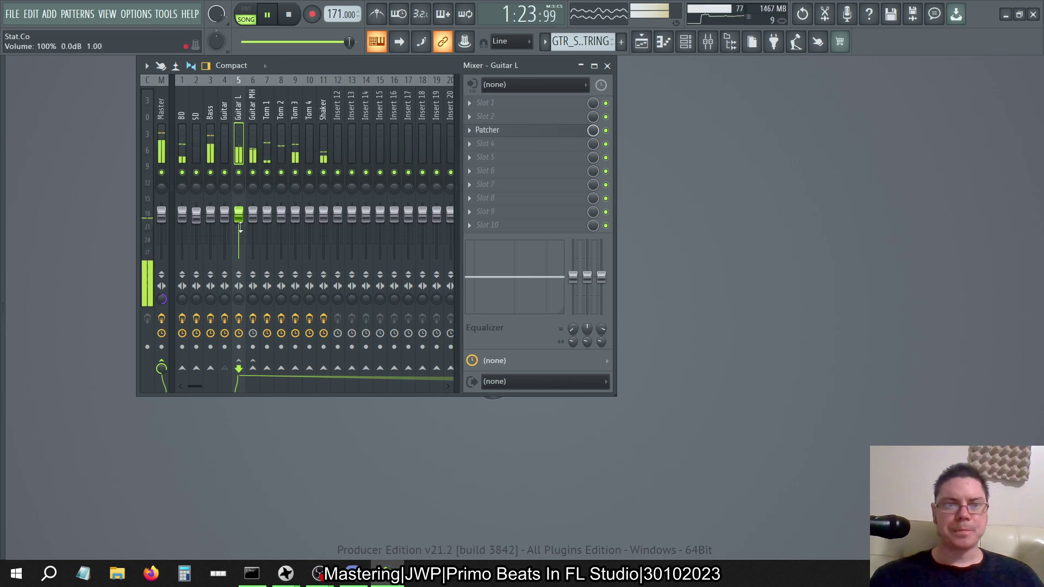
Reset the Master track's stereo separation and stop playback.
right_click(163, 301)
left_click(185, 306)
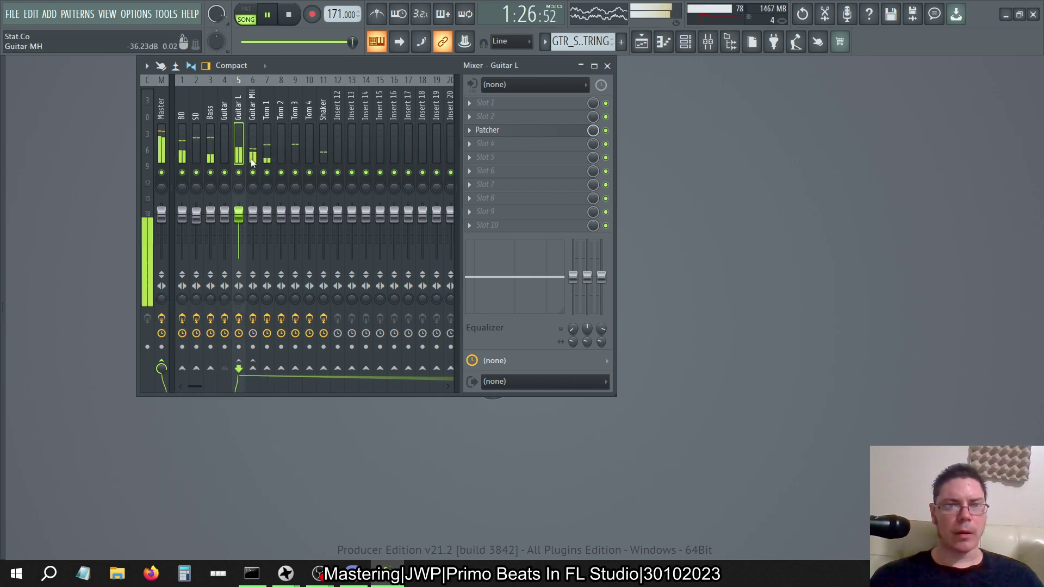
left_click(289, 15)
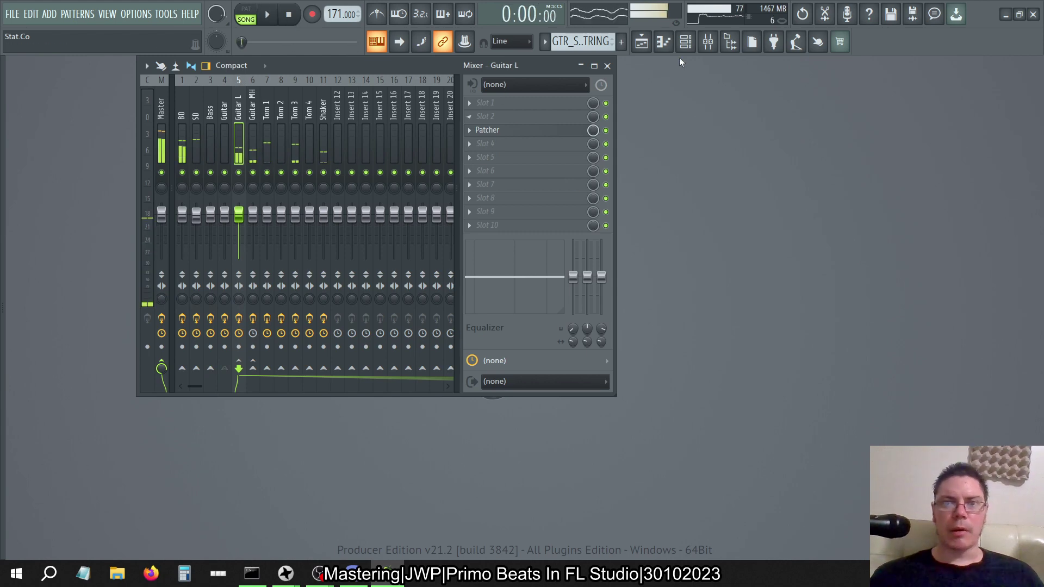
Open the GTR_STEELSTRING pattern in the piano roll and maximize it to see its notes.
left_click(663, 42)
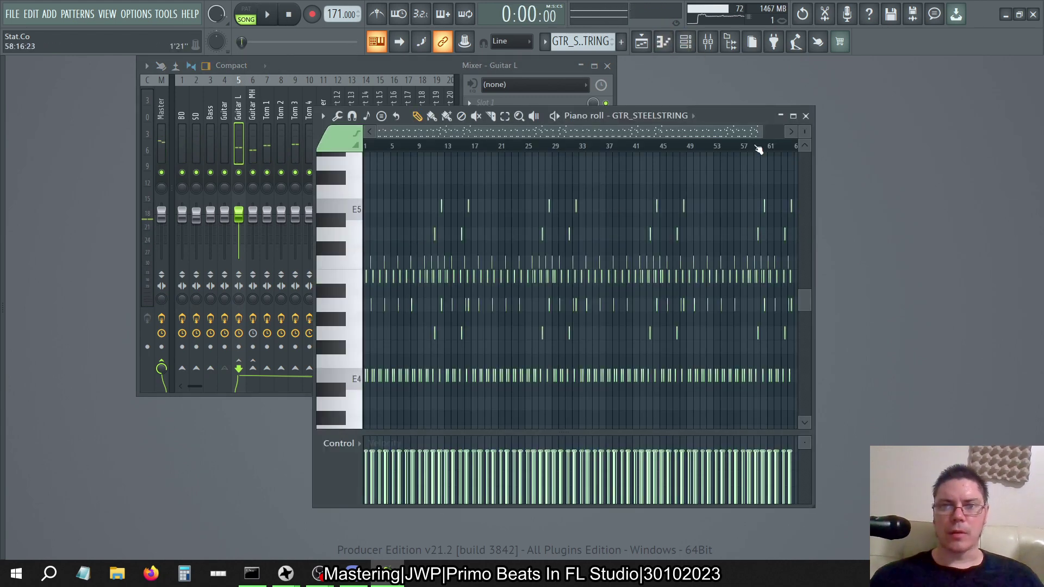
double_click(736, 117)
scroll(360, 195, "up", 1)
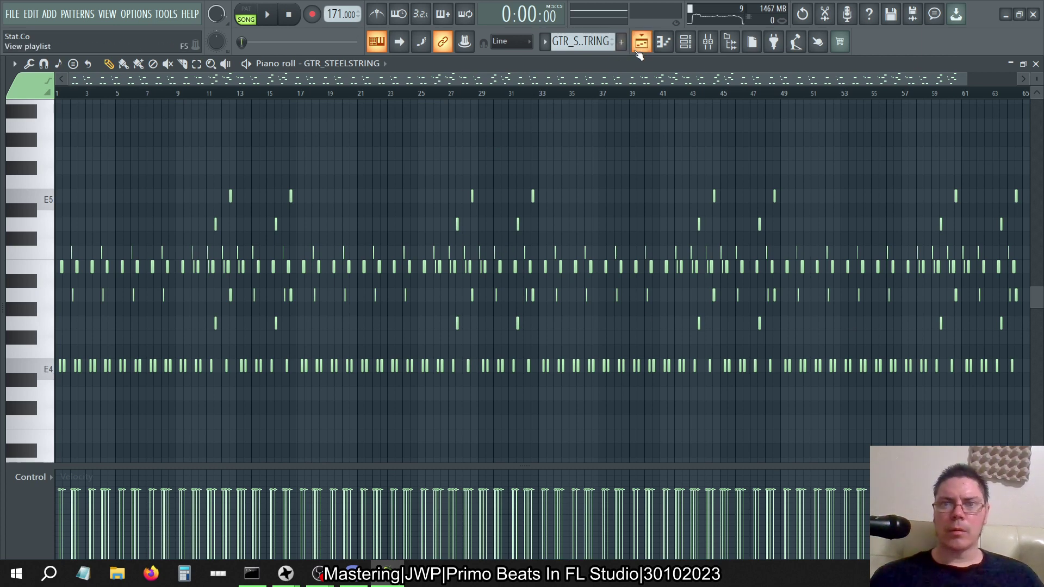
Show the playlist with the song's pattern arrangement and enlarge its track height.
left_click(642, 42)
left_click(590, 65)
left_click(598, 102)
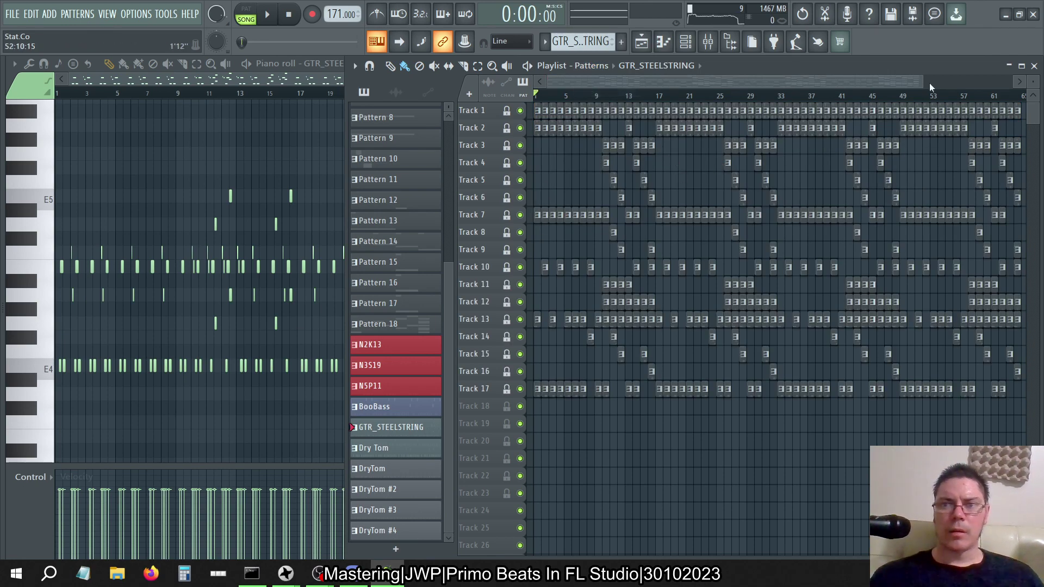
scroll(827, 259, "up", 1, "alt")
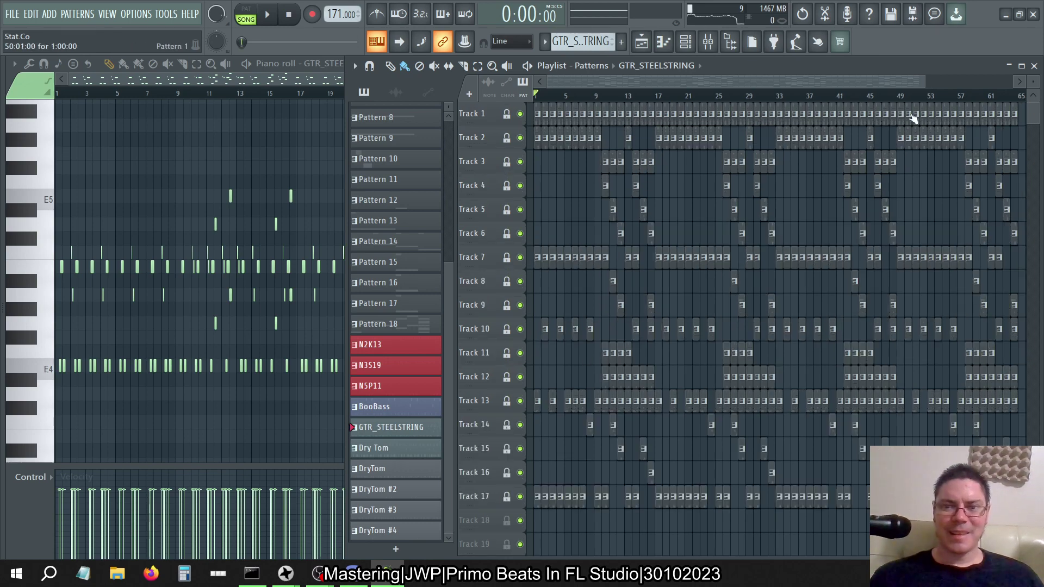
Examine how the patterns on tracks 1 to 17 are arranged from the start to the end of the song.
left_click_drag(924, 80, 742, 95)
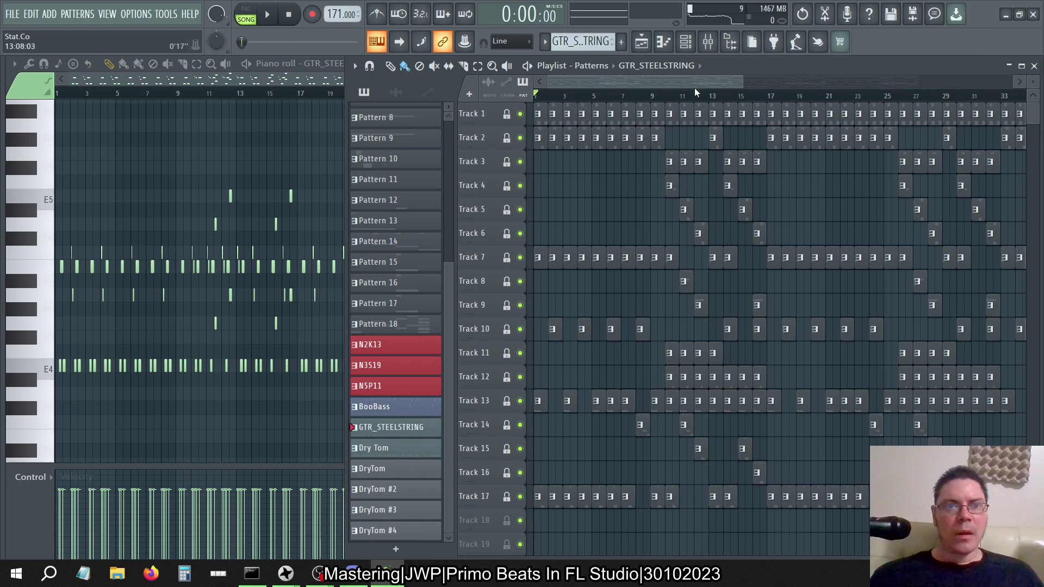
left_click_drag(688, 84, 599, 82)
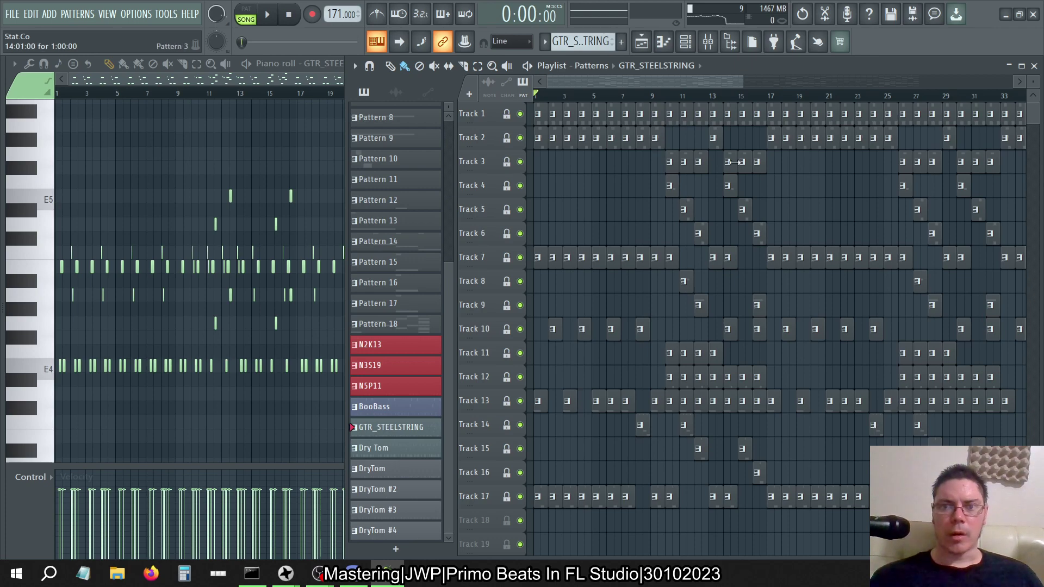
scroll(787, 126, "right", 20)
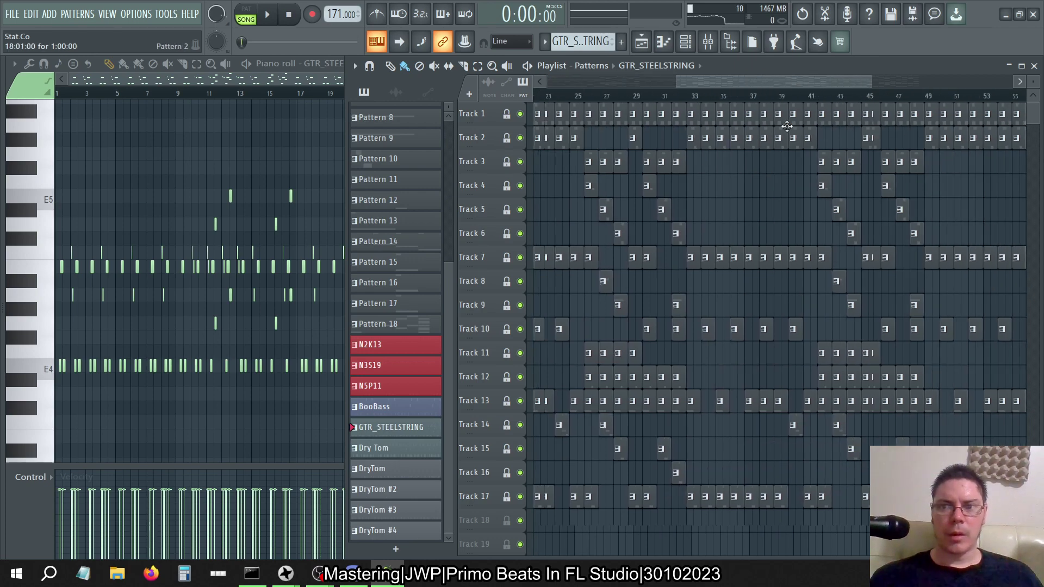
scroll(787, 127, "left", 20)
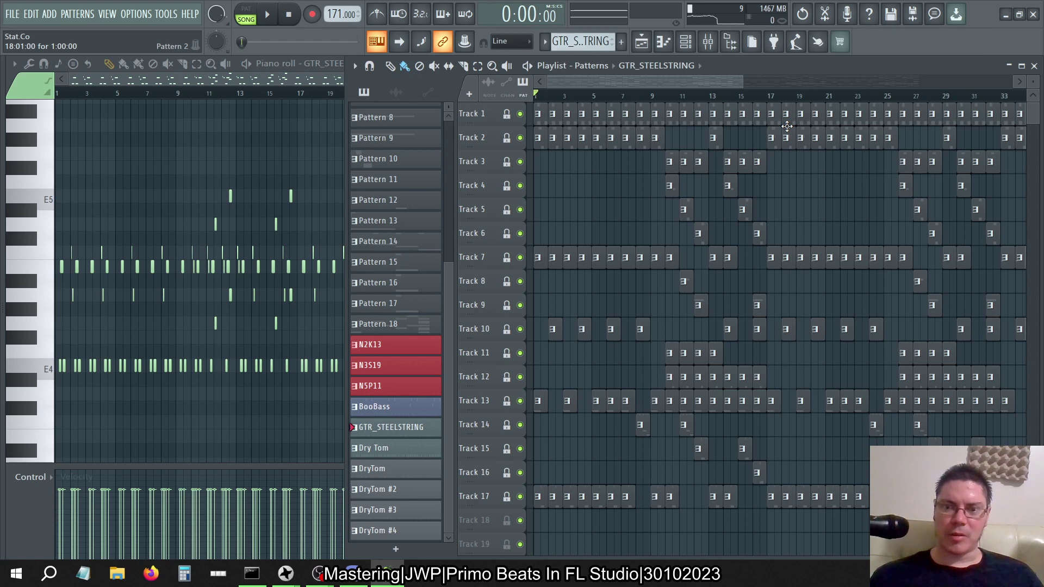
scroll(787, 126, "right", 15)
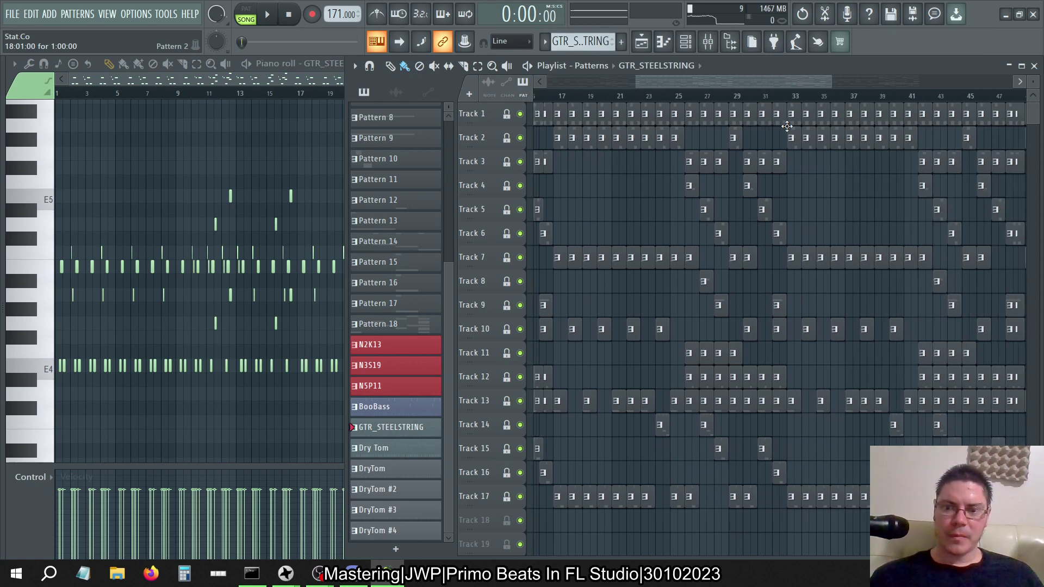
scroll(786, 126, "left", 15)
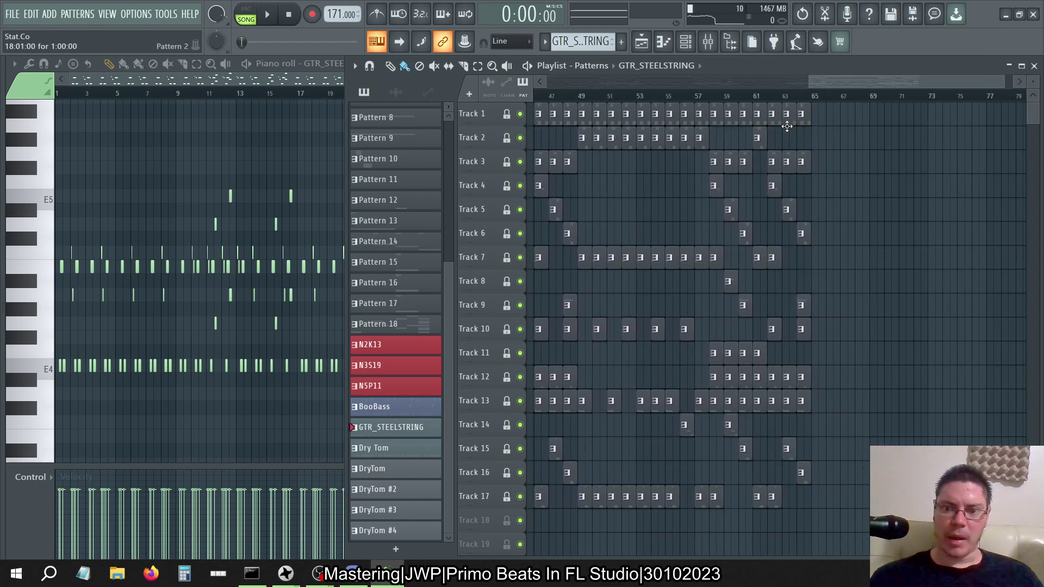
scroll(572, 202, "down", 3)
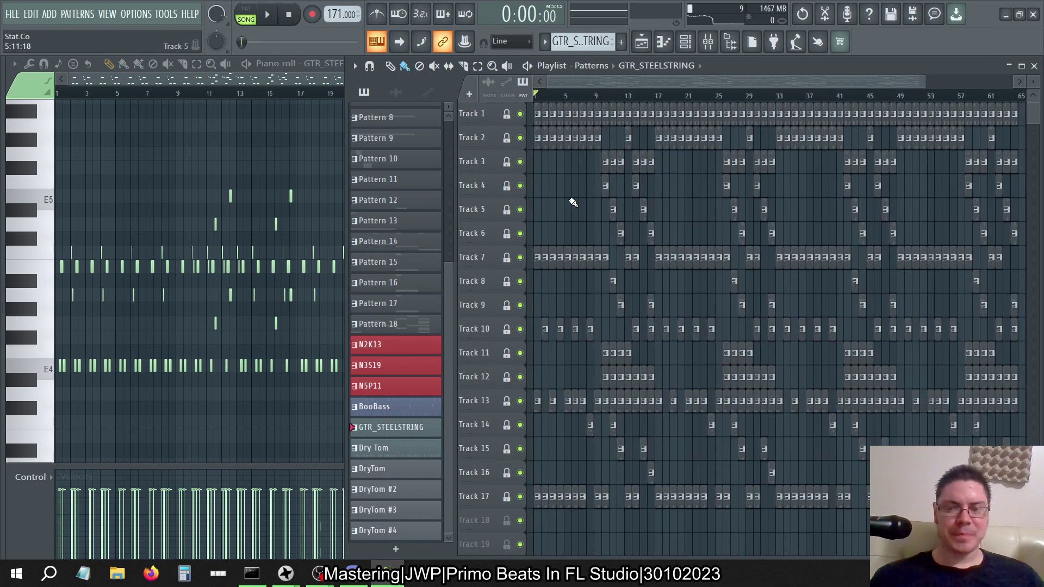
Launch Discord, look at its friends page, and close it again.
left_click(45, 582)
type("discord")
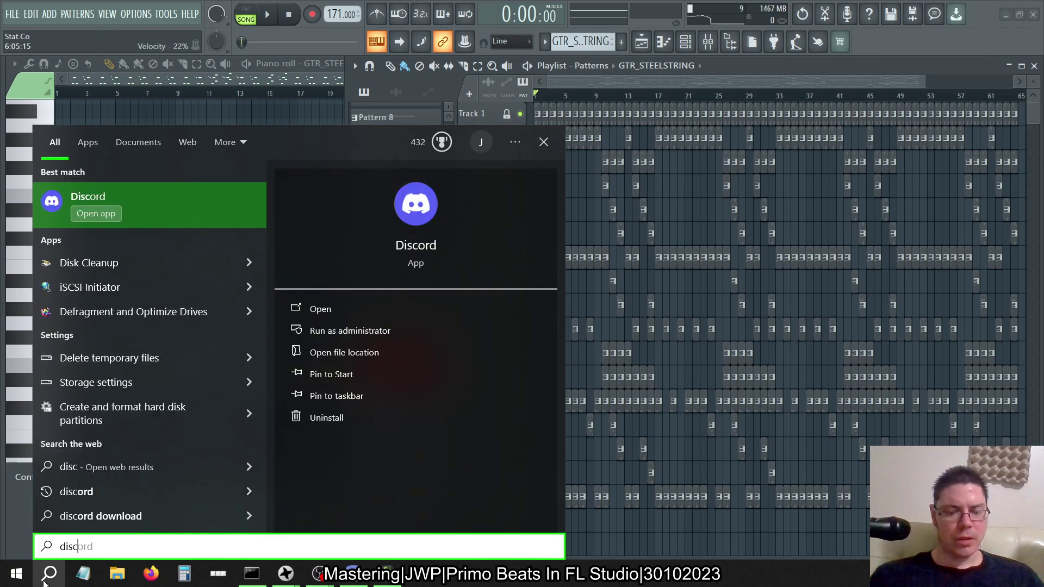
left_click(44, 581)
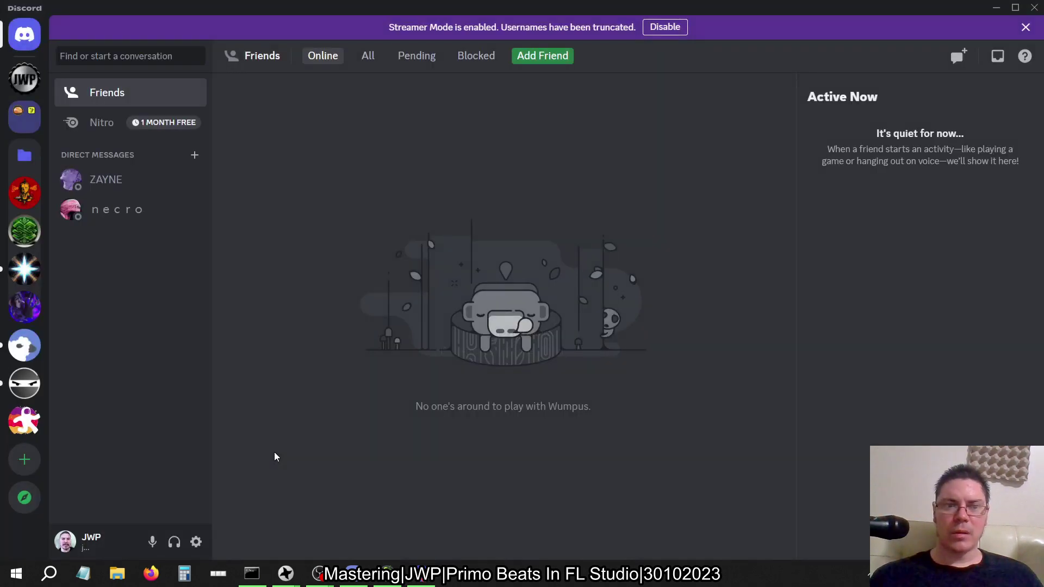
left_click(1033, 7)
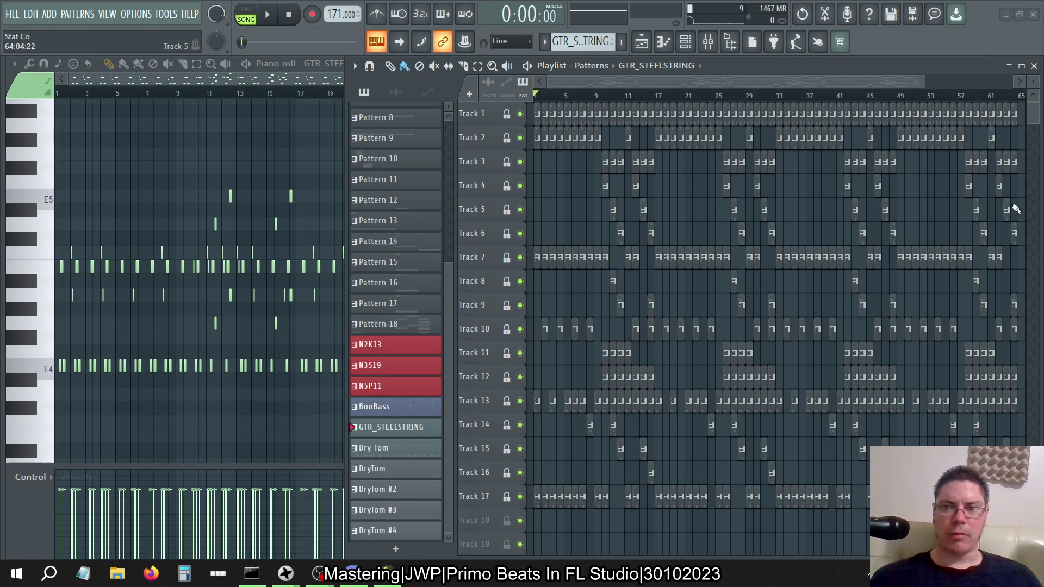
Try to delete the clips from bar 41 to 48 on all playlist tracks, and undo the deletion.
scroll(834, 206, "right", 4)
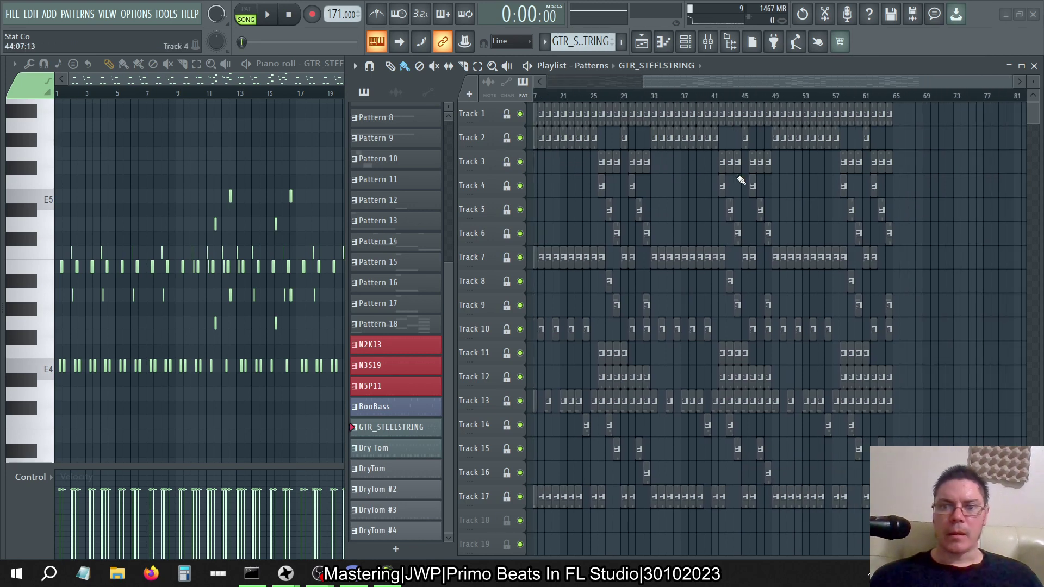
left_click_drag(767, 528, 721, 120)
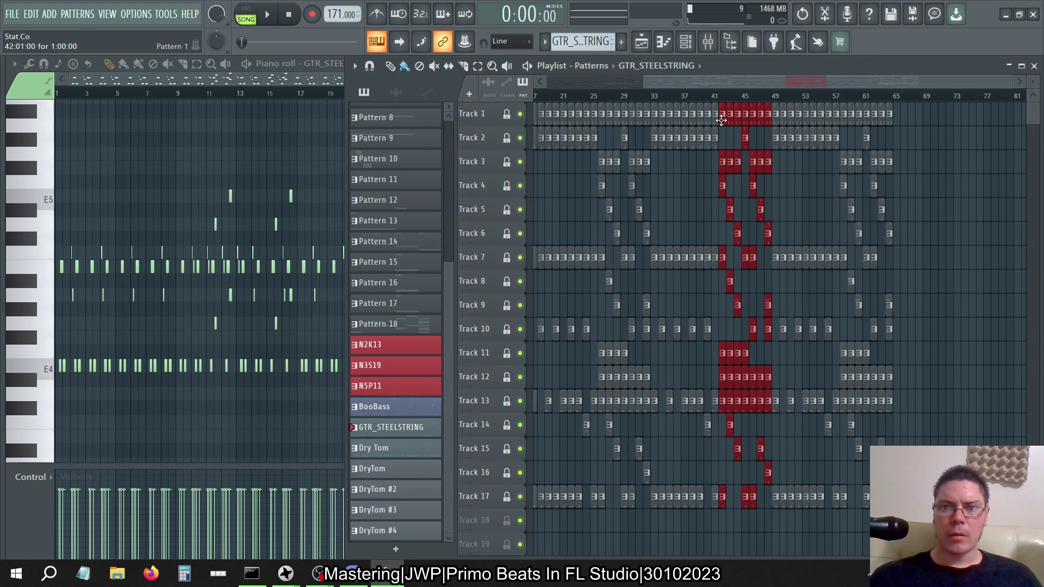
left_click_drag(766, 527, 713, 121)
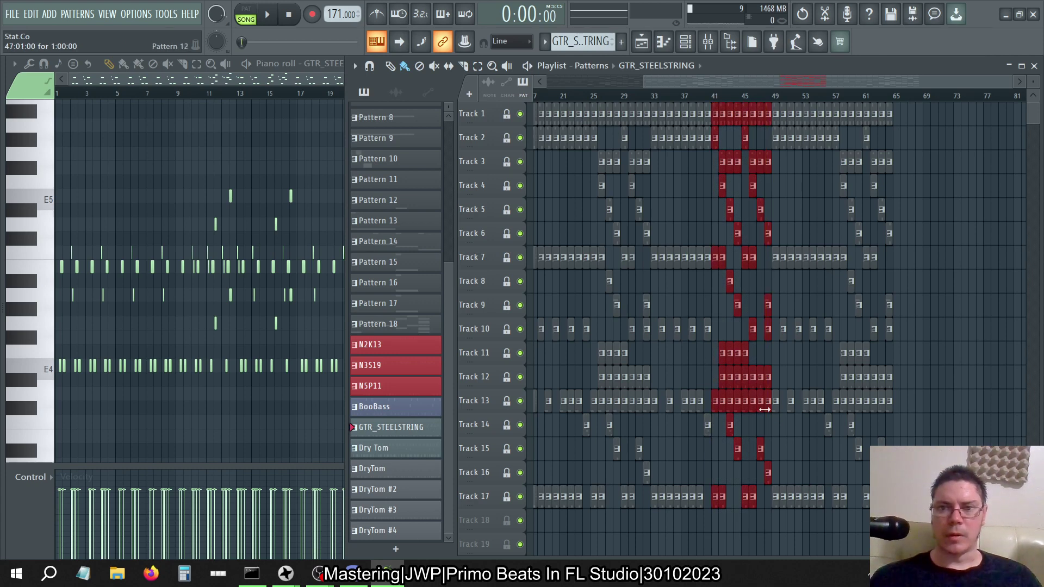
key("Delete")
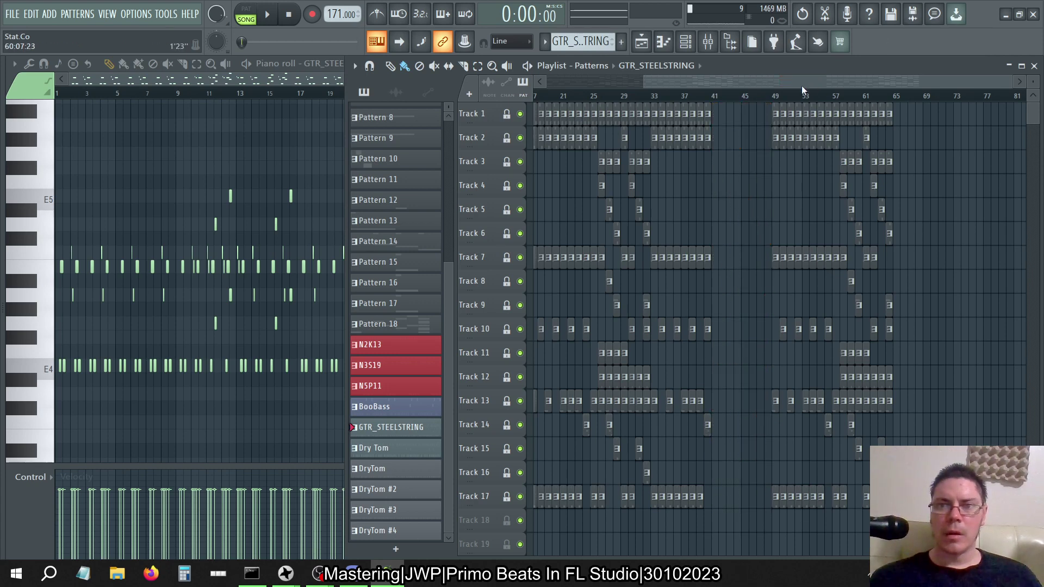
scroll(759, 110, "left", 4)
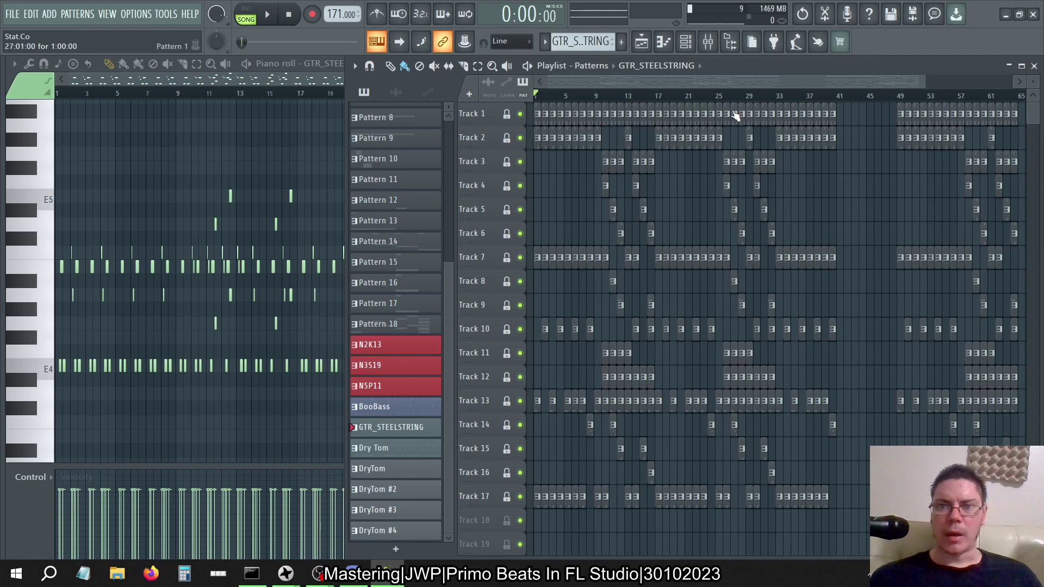
key("ctrl+z")
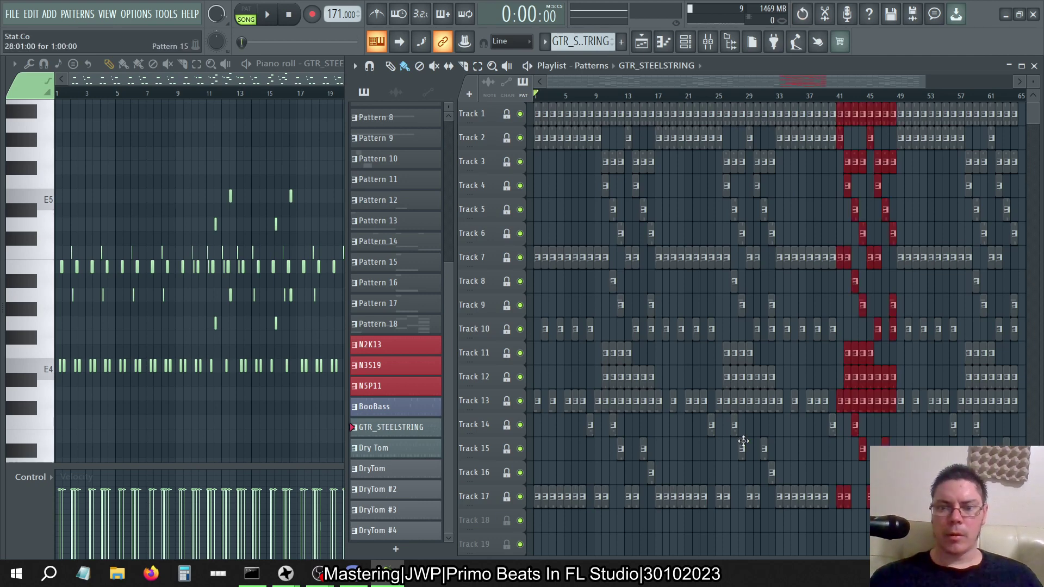
Delete the clips from bar 25 to 32 on all tracks and shift everything from bar 33 onward back to bar 25.
left_click_drag(771, 530, 714, 116)
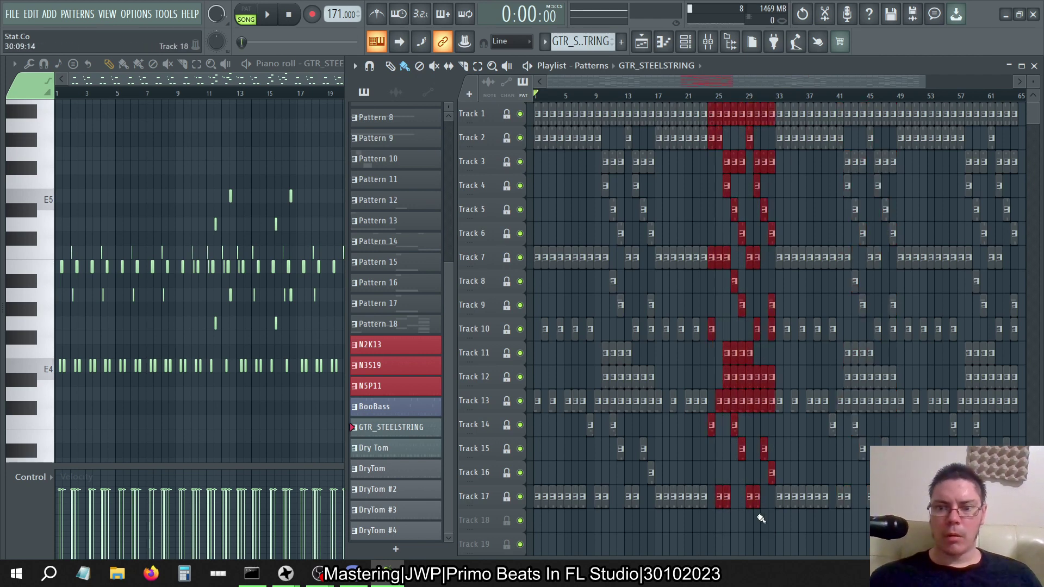
left_click_drag(774, 530, 883, 503)
key("Delete")
scroll(753, 107, "left", 5)
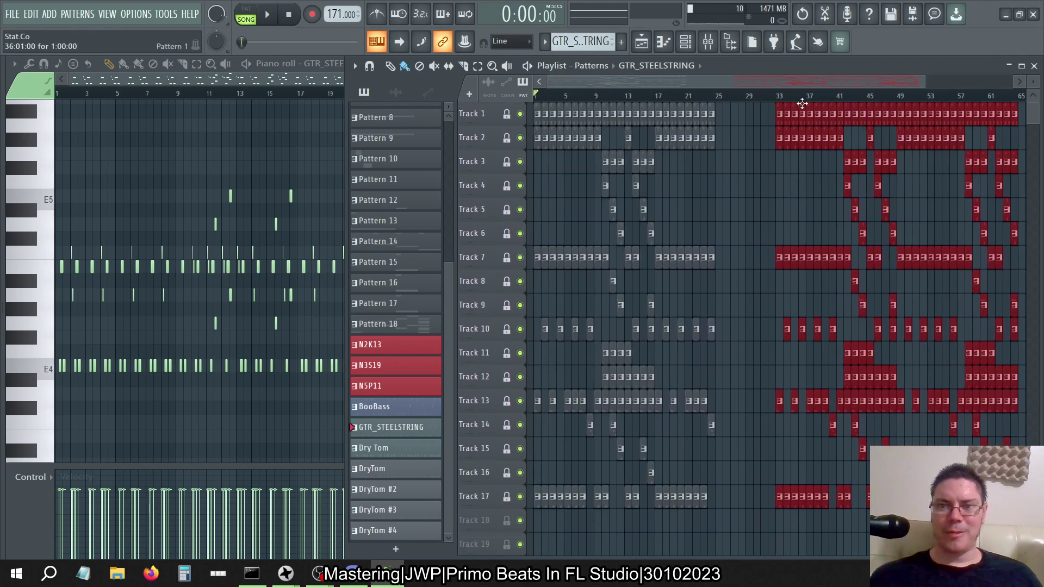
left_click_drag(786, 120, 727, 119)
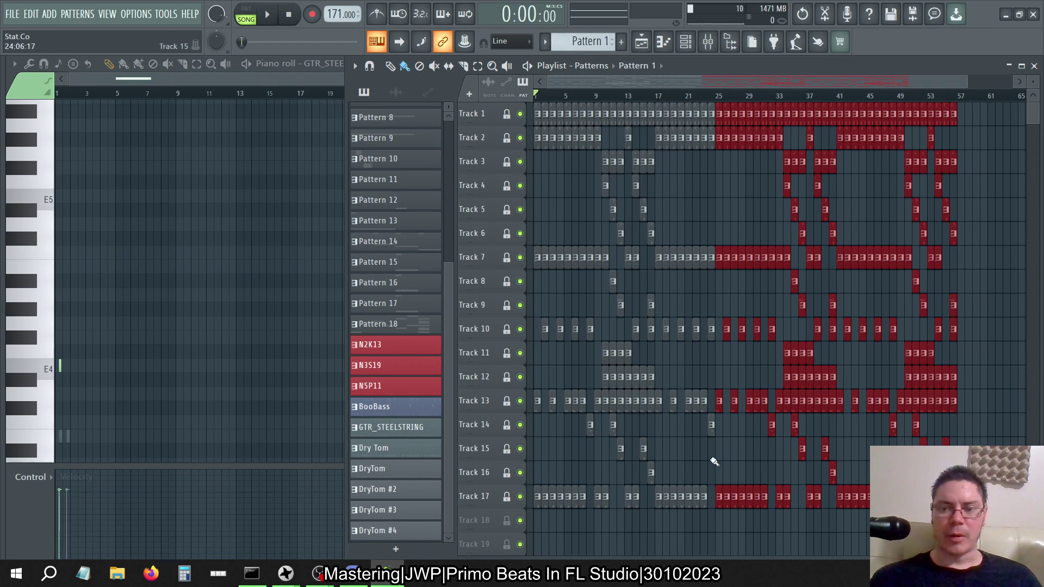
left_click(725, 205)
right_click(724, 205)
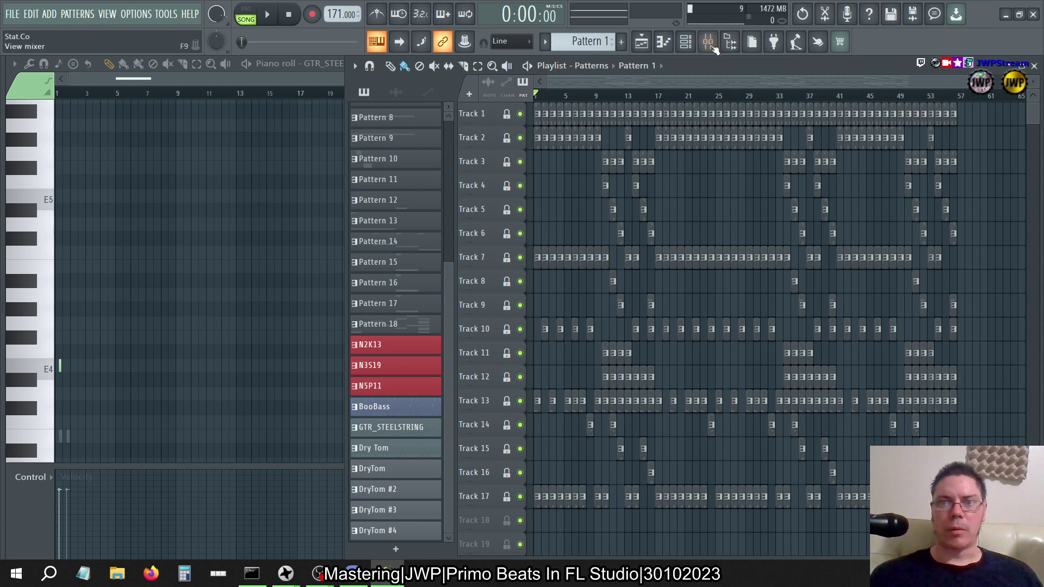
Load TB_Morphit_v1 in demo mode on the Master mixer track and place it, switched off, directly above ARC 3.
key("F9")
left_click(161, 109)
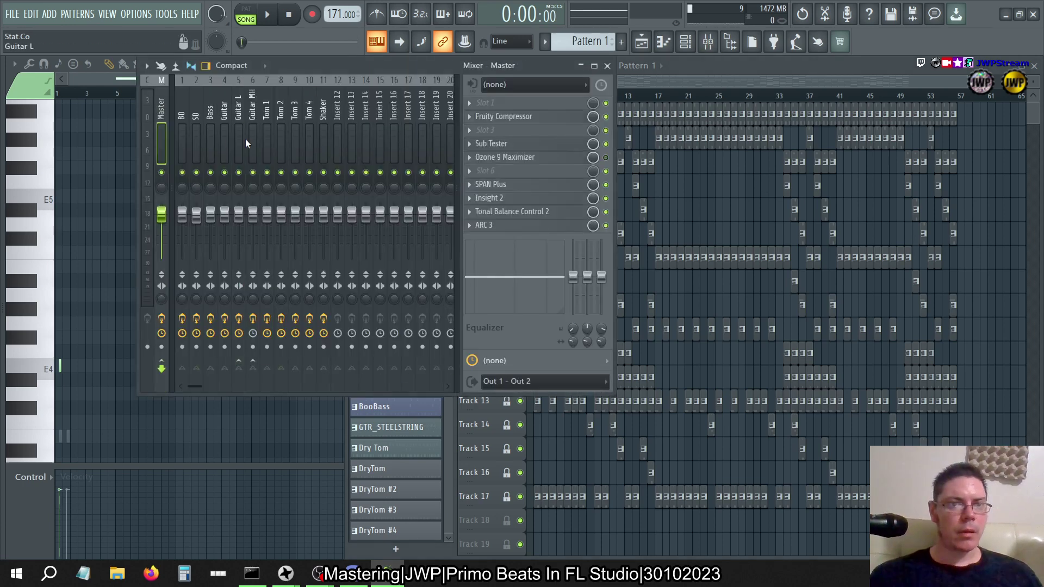
left_click(468, 174)
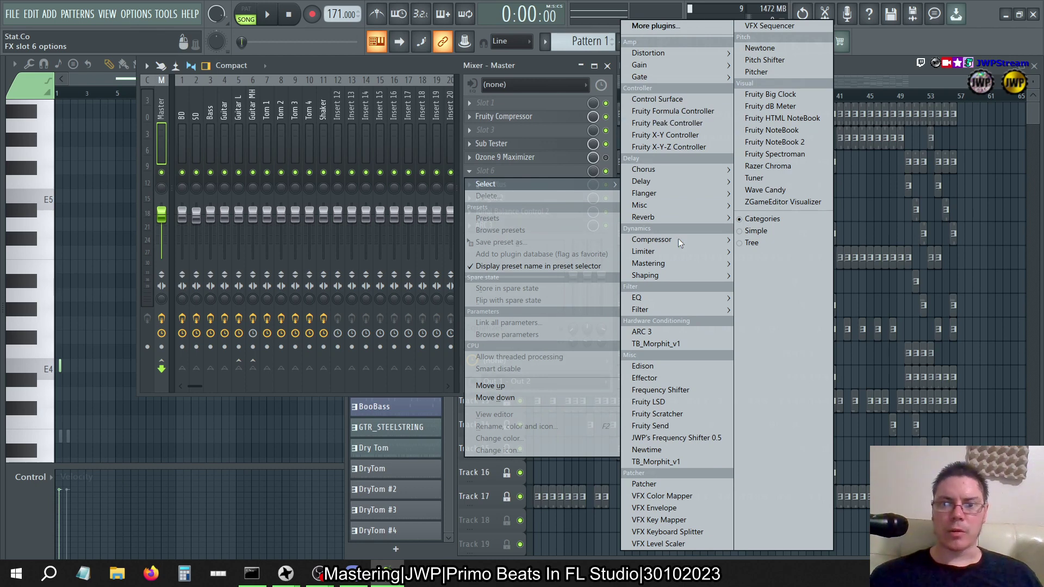
left_click(664, 343)
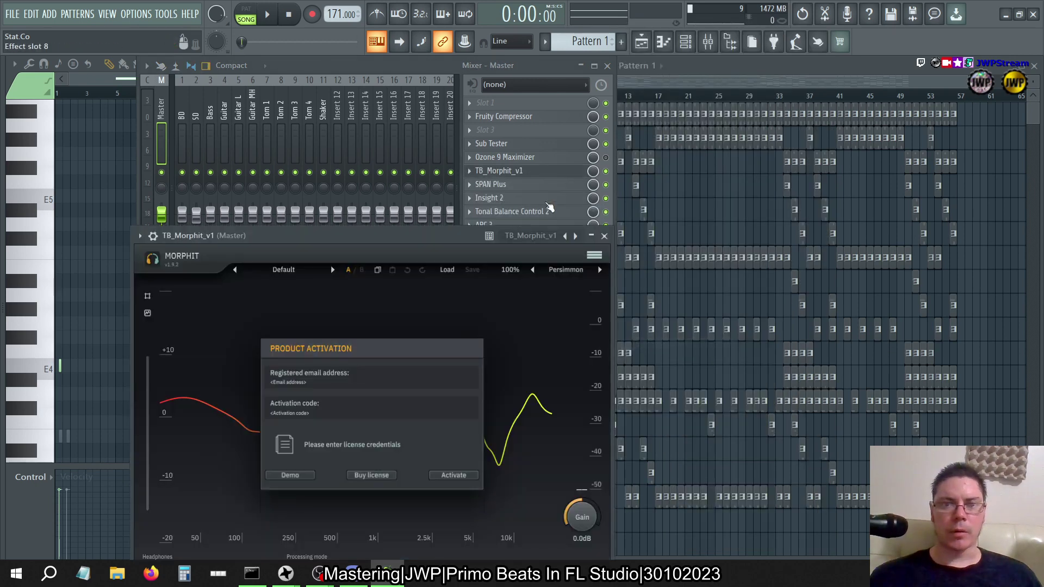
left_click(290, 475)
left_click_drag(337, 244, 395, 129)
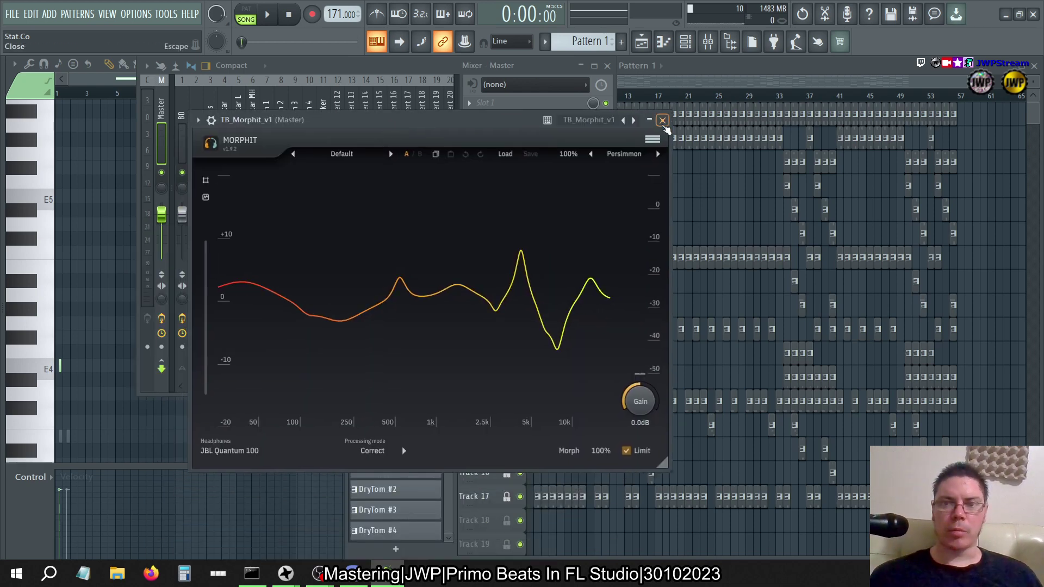
left_click(662, 120)
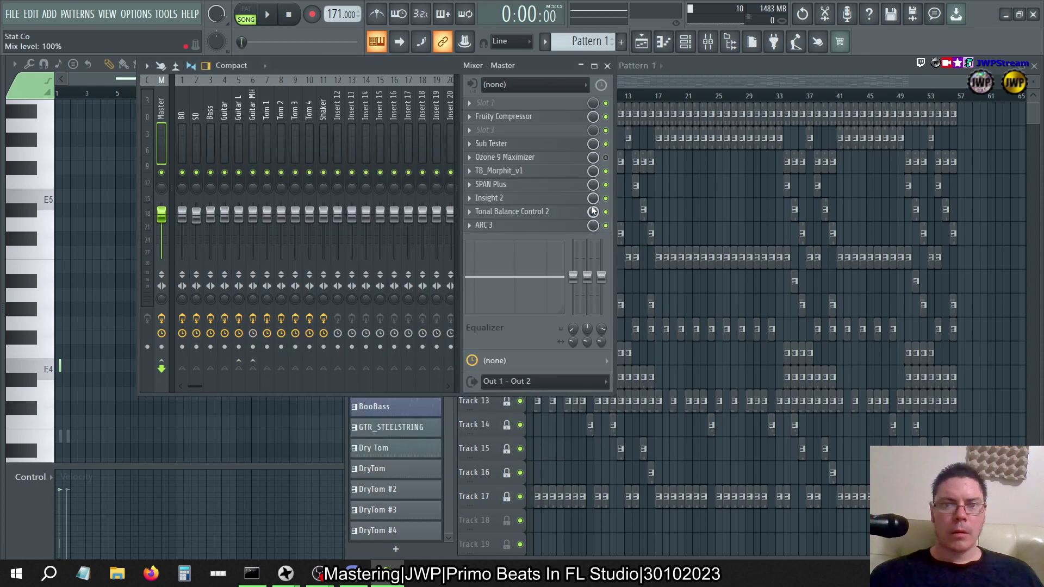
left_click_drag(526, 172, 528, 216)
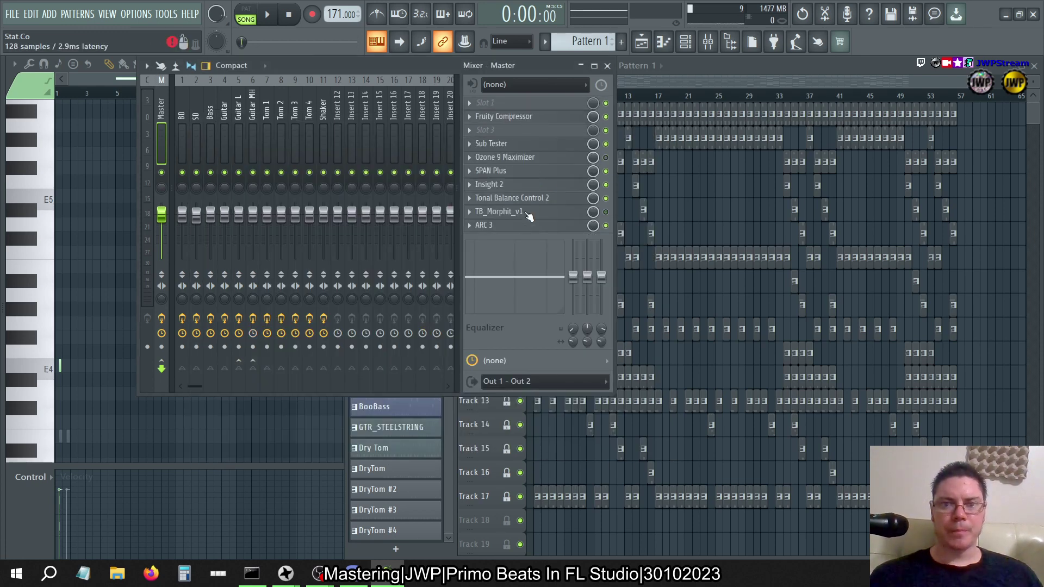
left_click(607, 65)
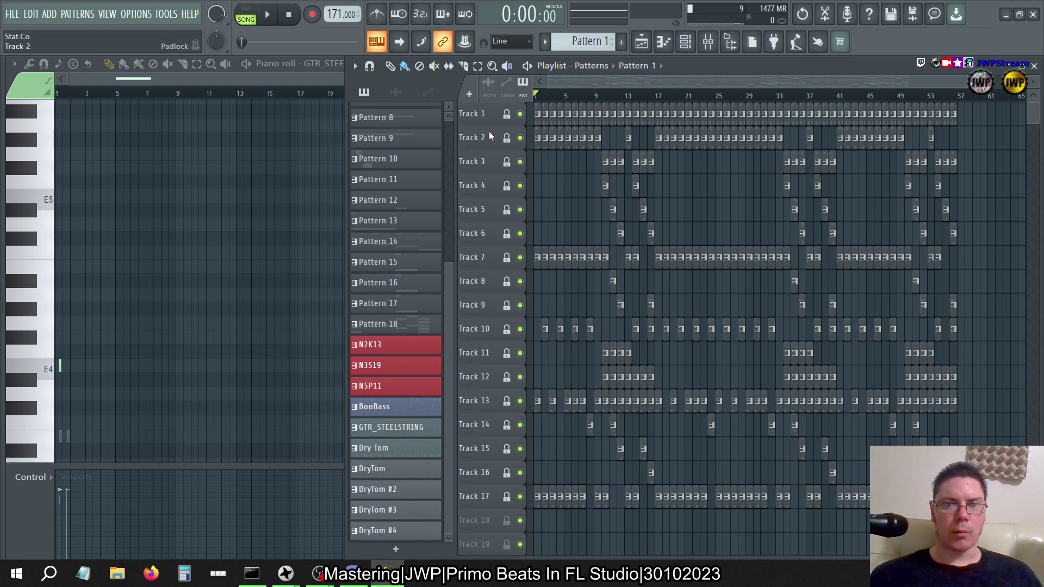
Launch iZotope RX 9 Audio Editor and return to FL Studio.
left_click(46, 579)
type("rx")
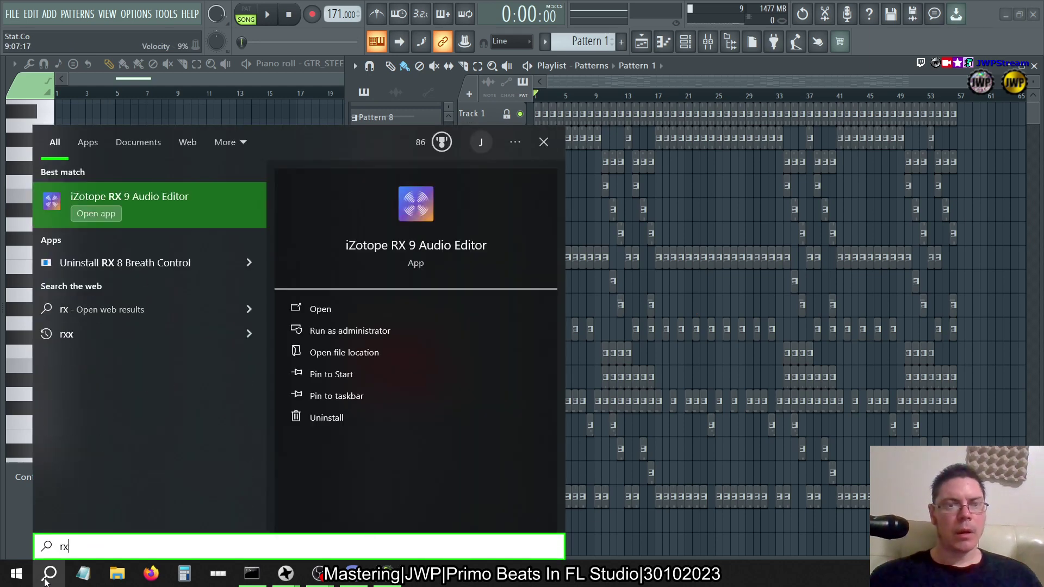
key("Return")
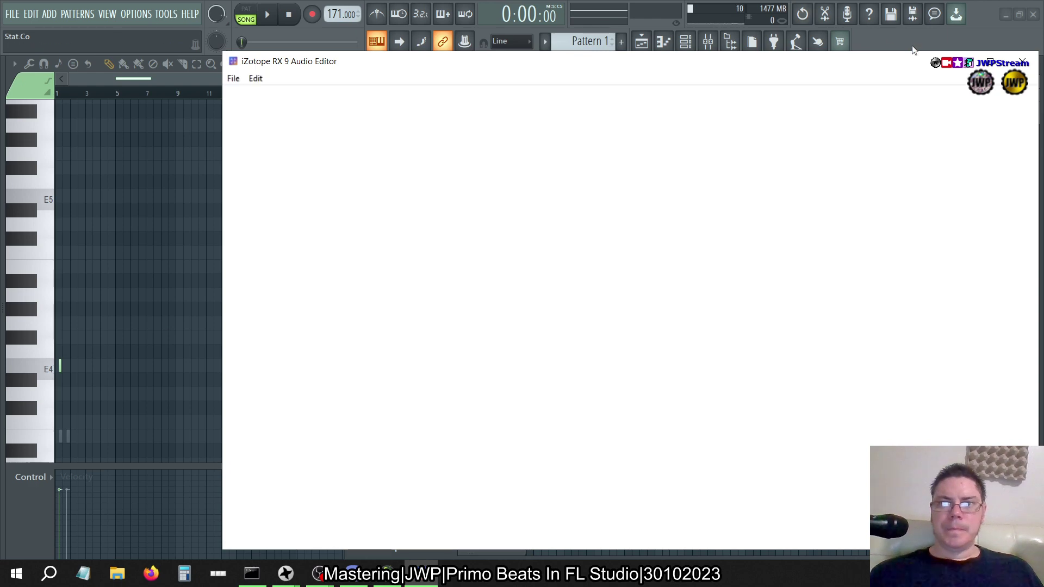
left_click(901, 41)
Show the channel rack and mixer and examine the effect chains of the Guitar MH, Tom 1 to Tom 4 and Shaker tracks.
left_click(680, 51)
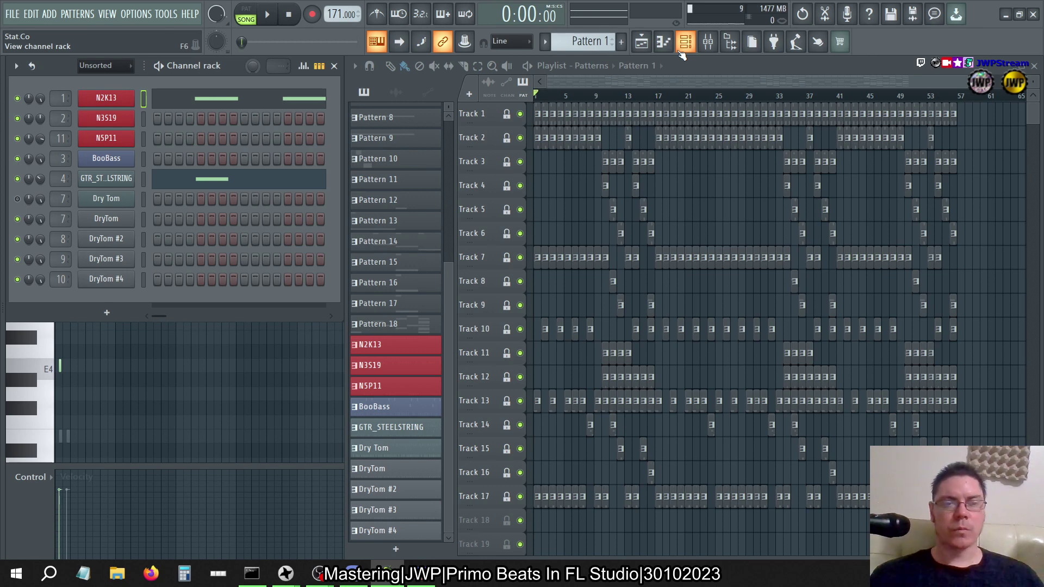
left_click(708, 41)
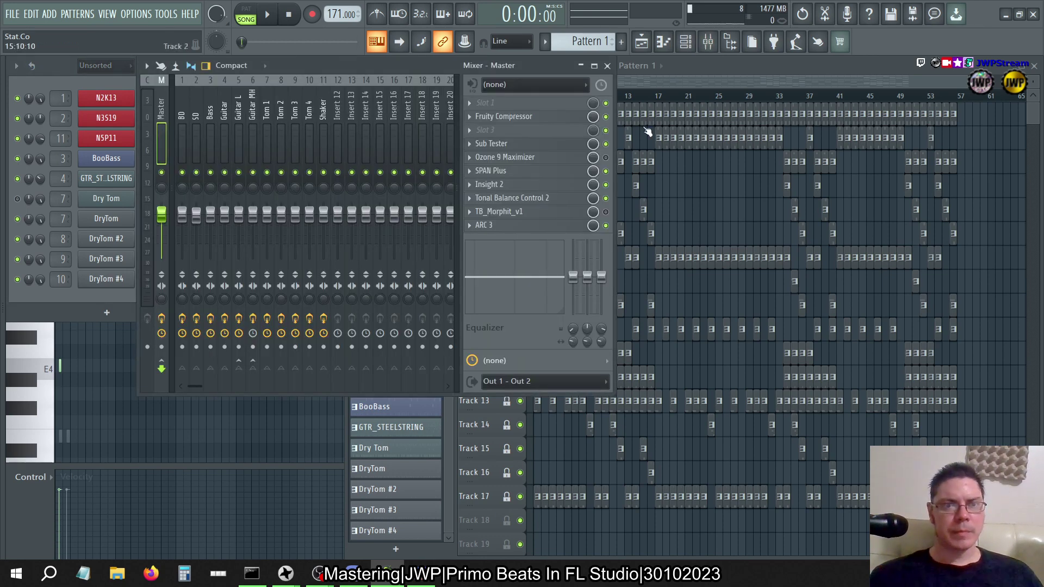
left_click(322, 111)
left_click(280, 111)
left_click(253, 109)
left_click(266, 111)
left_click(280, 110)
left_click(295, 111)
left_click(310, 112)
left_click(323, 111)
left_click(280, 112)
left_click(266, 111)
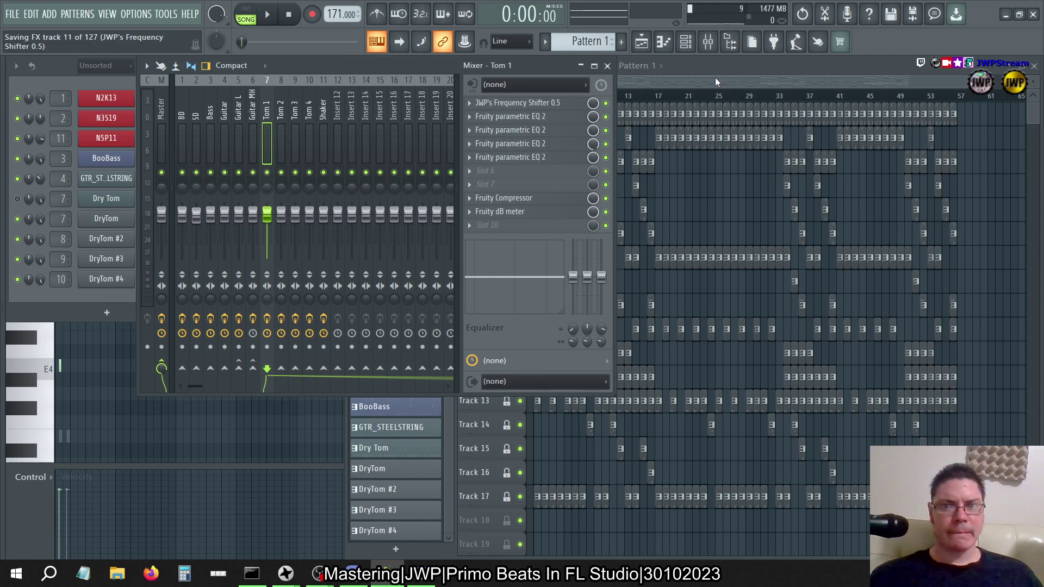
Check the Bass mixer track's effects, the channel rack and the shortened playlist arrangement.
left_click(210, 144)
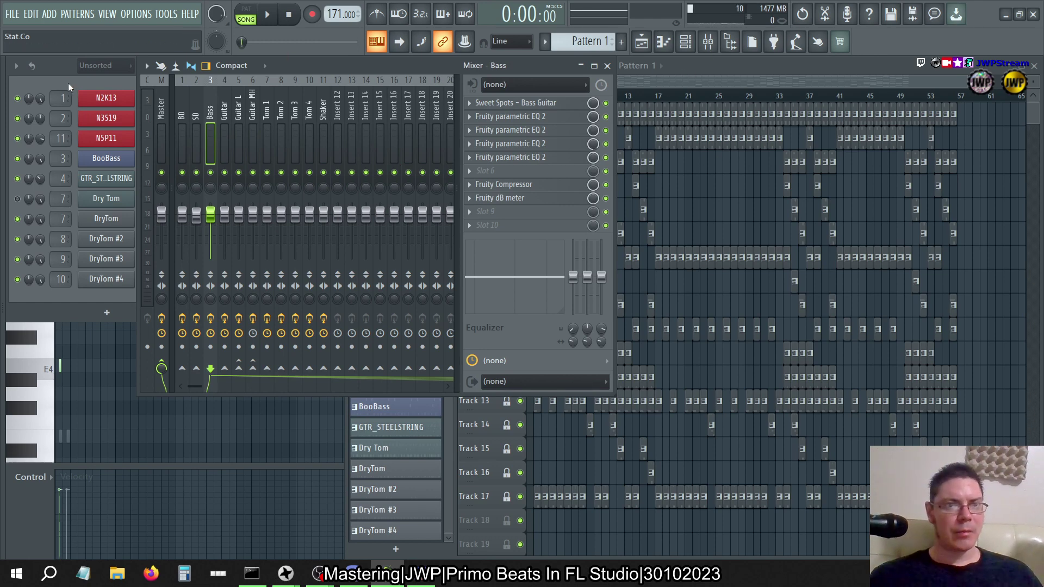
key("F6")
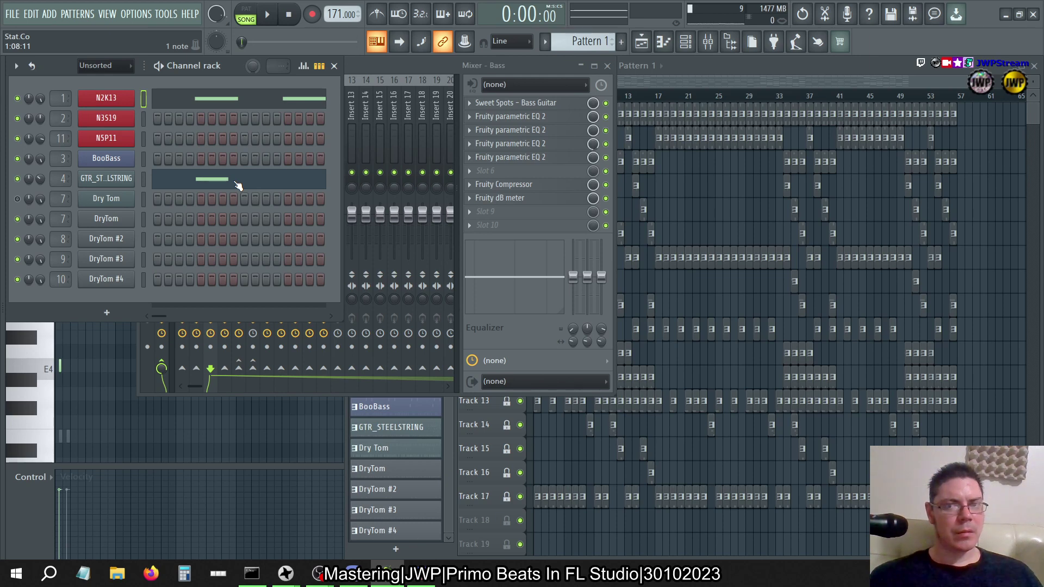
left_click(419, 72)
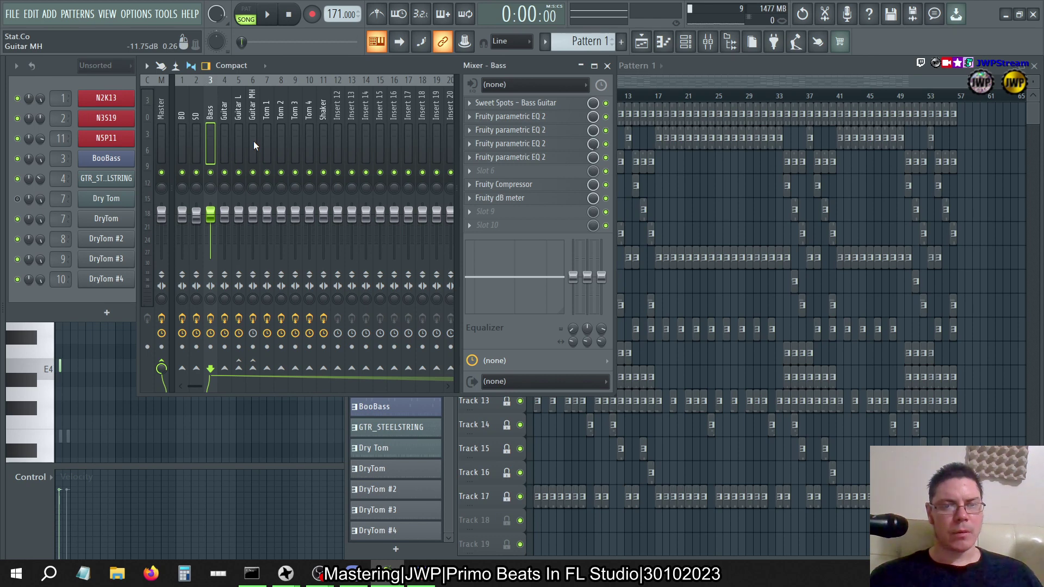
left_click(698, 63)
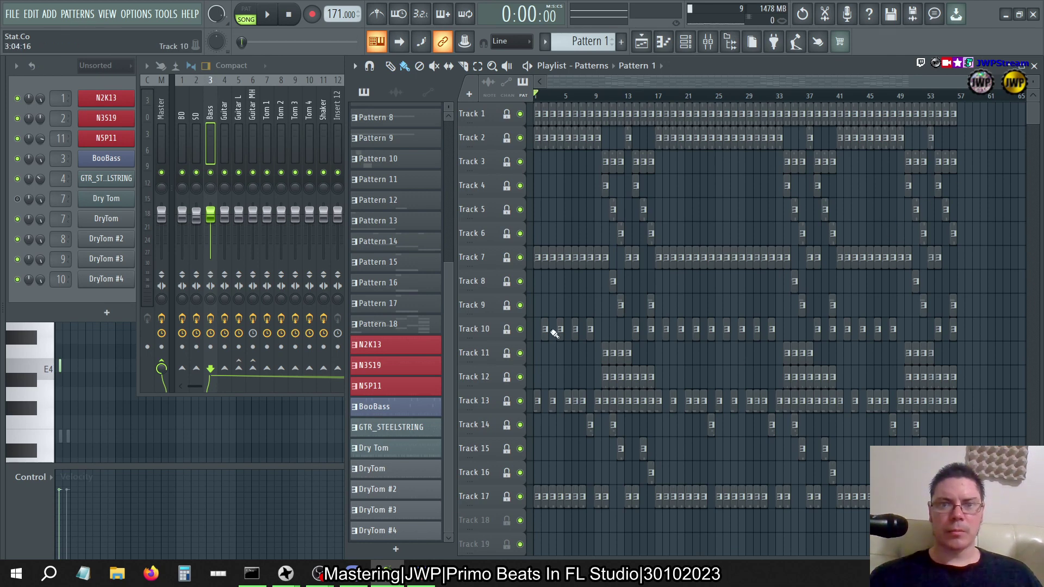
Disable the effect slots of the BD, SD, Bass, Guitar, Tom 1 to Tom 4 and Shaker mixer tracks.
left_click(322, 65)
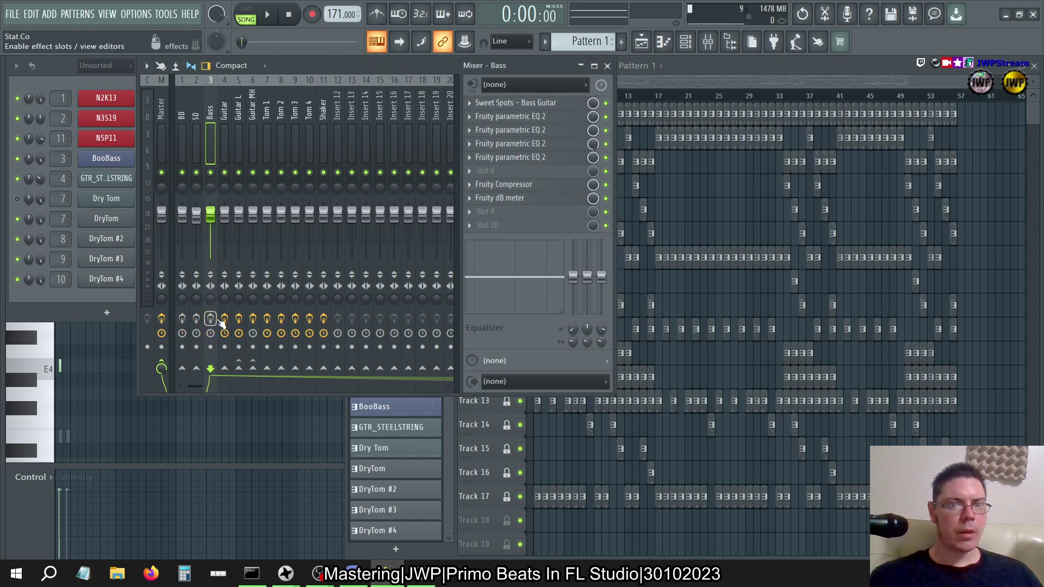
left_click(210, 319)
left_click(224, 318)
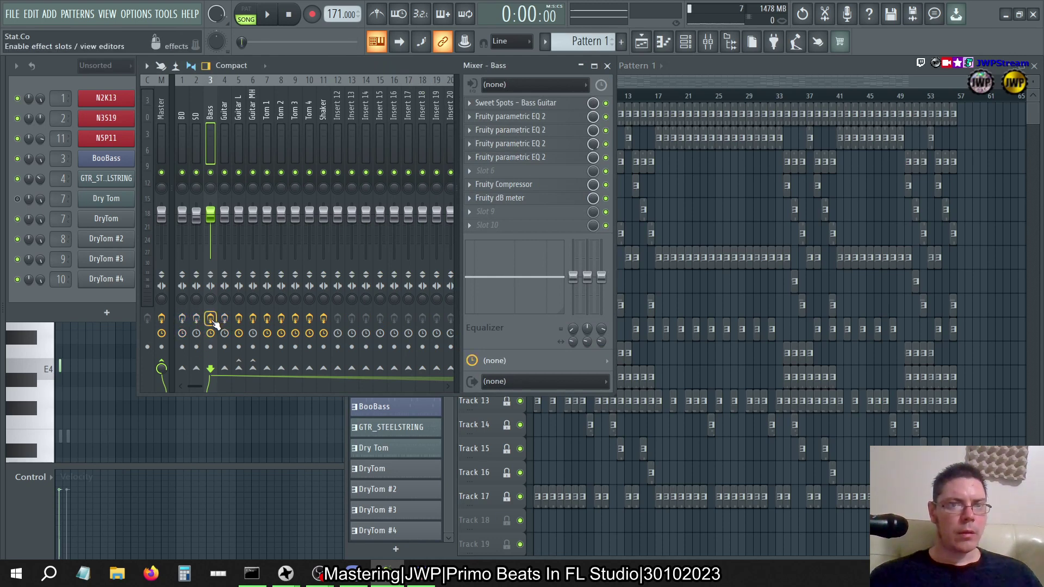
left_click(267, 318)
left_click(281, 319)
left_click(295, 318)
left_click(310, 319)
left_click(324, 319)
Review the effect chains of the Tom 4, Tom 3, Tom 1, Guitar MH, SD and BD mixer tracks.
left_click(309, 113)
left_click(295, 113)
left_click(267, 113)
left_click(253, 113)
left_click(196, 113)
left_click(181, 113)
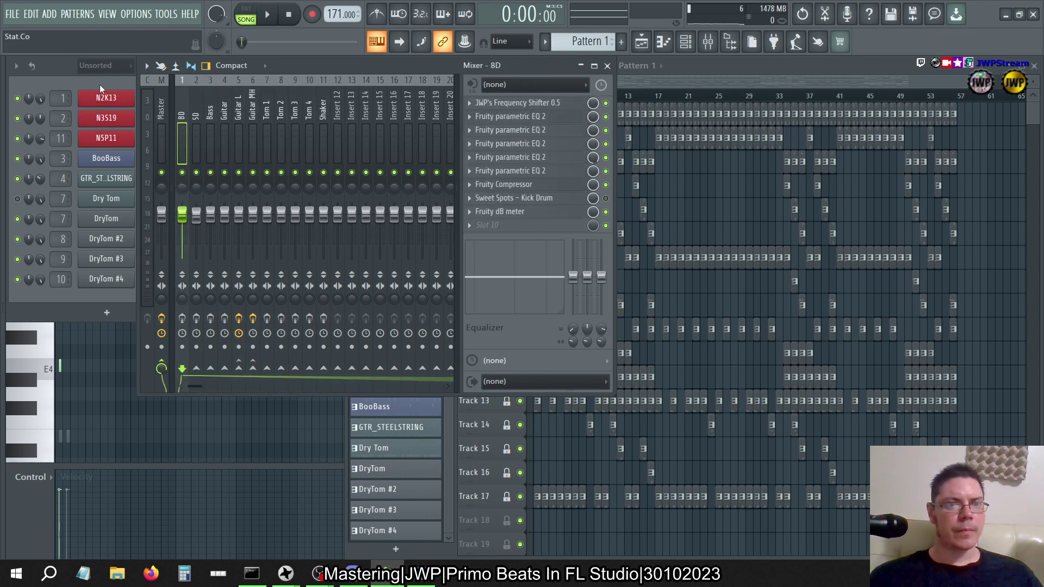
Bring the channel rack and playlist forward and switch the playlist to the Merged arrangement.
left_click(68, 61)
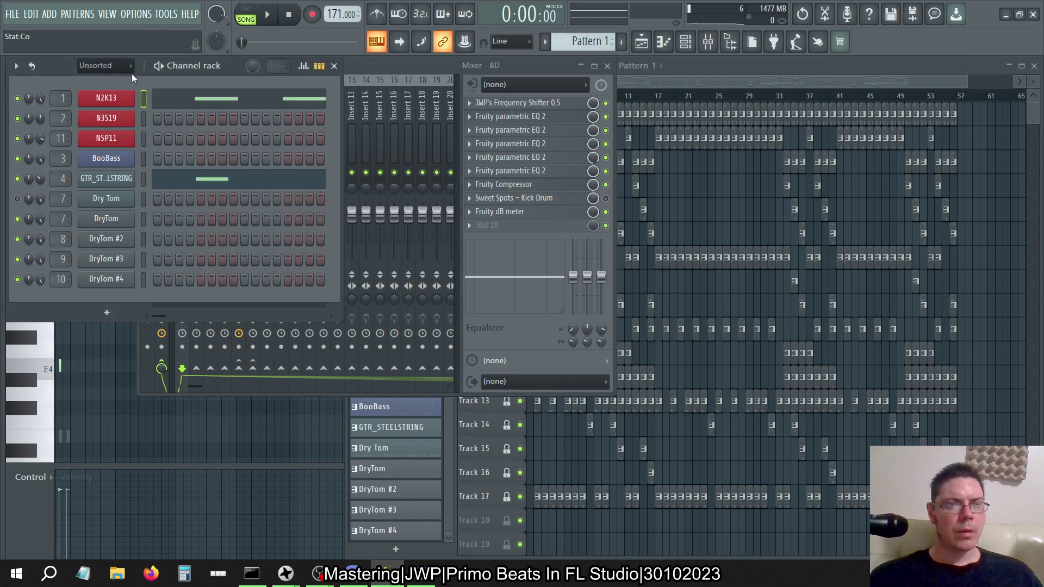
left_click(720, 77)
left_click(599, 69)
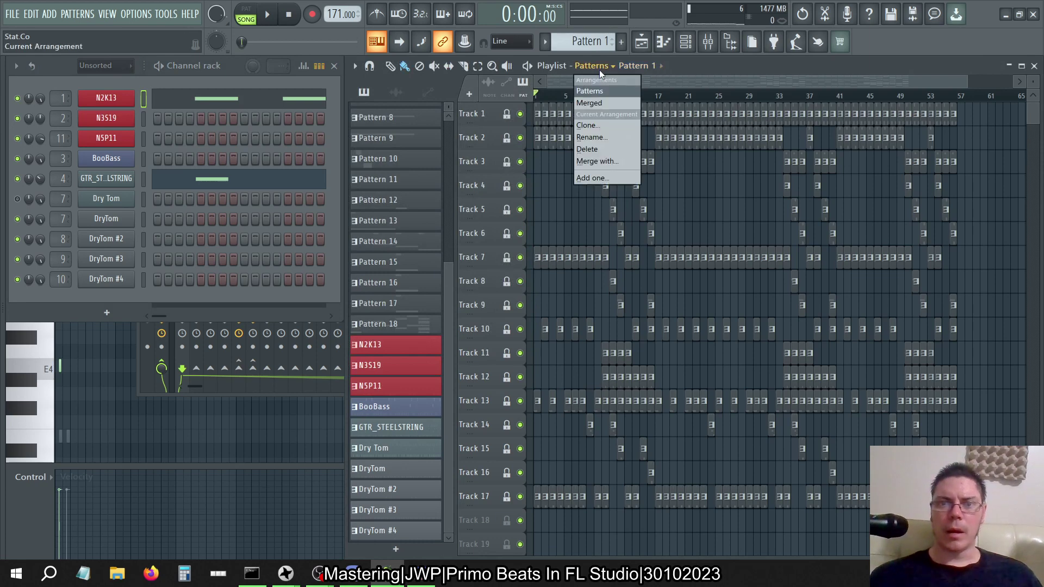
left_click(591, 102)
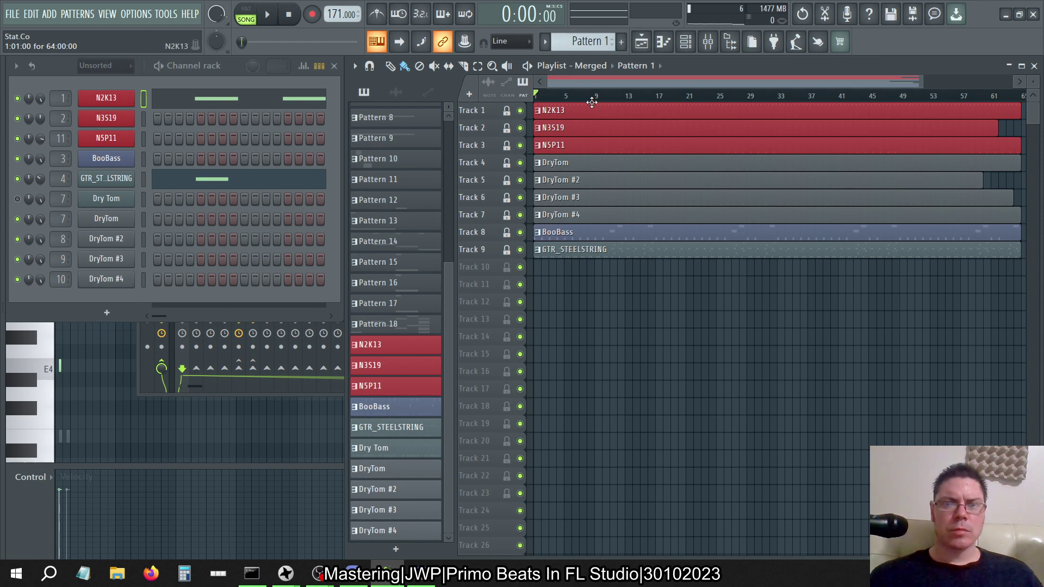
Show the Patterns arrangement and re-enable the effect slots of the BD, SD, Bass, Guitar, Tom 1 to Tom 4 and Shaker mixer tracks.
left_click(598, 65)
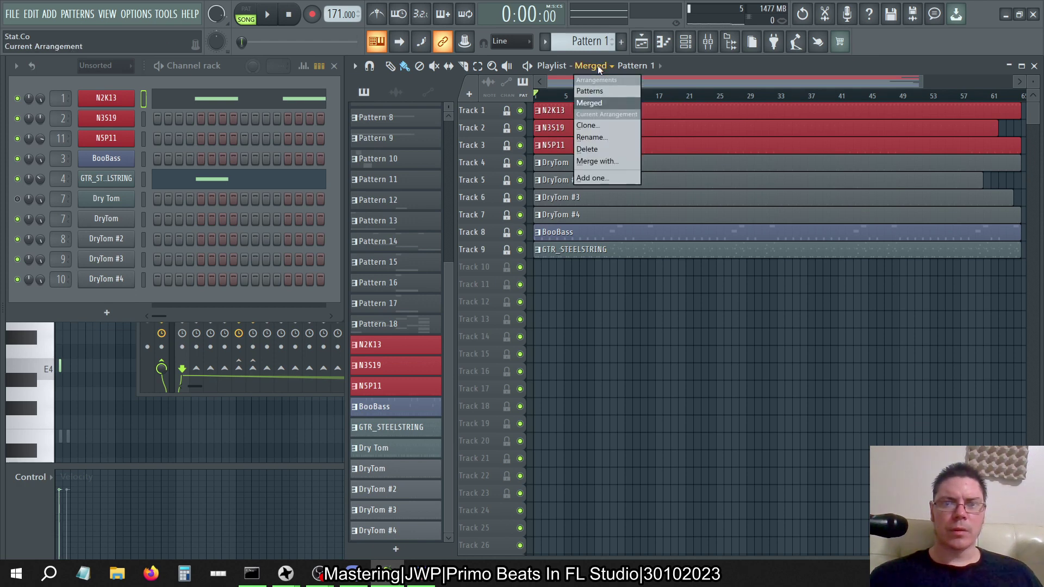
left_click(590, 90)
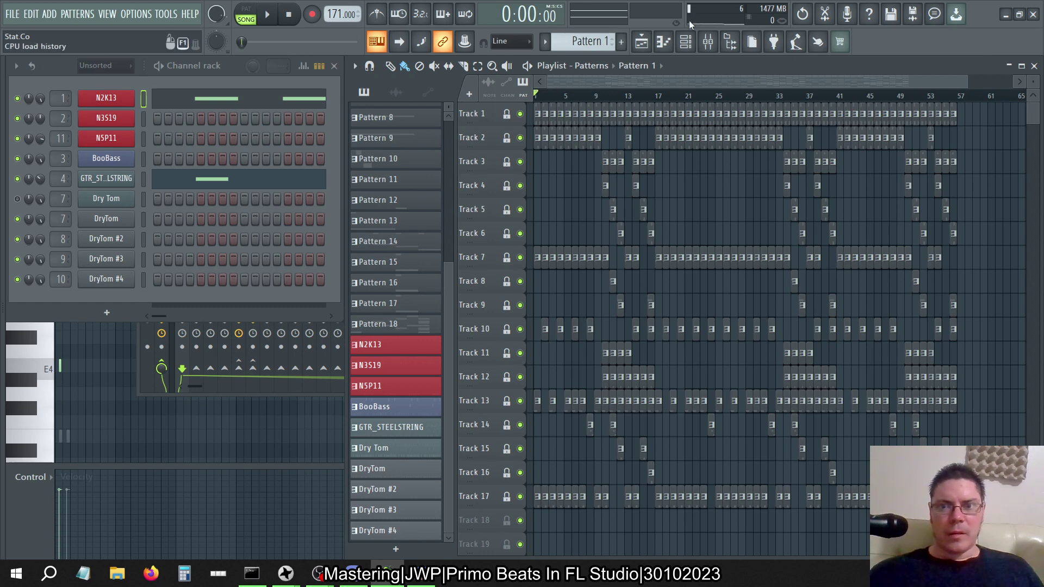
left_click(707, 42)
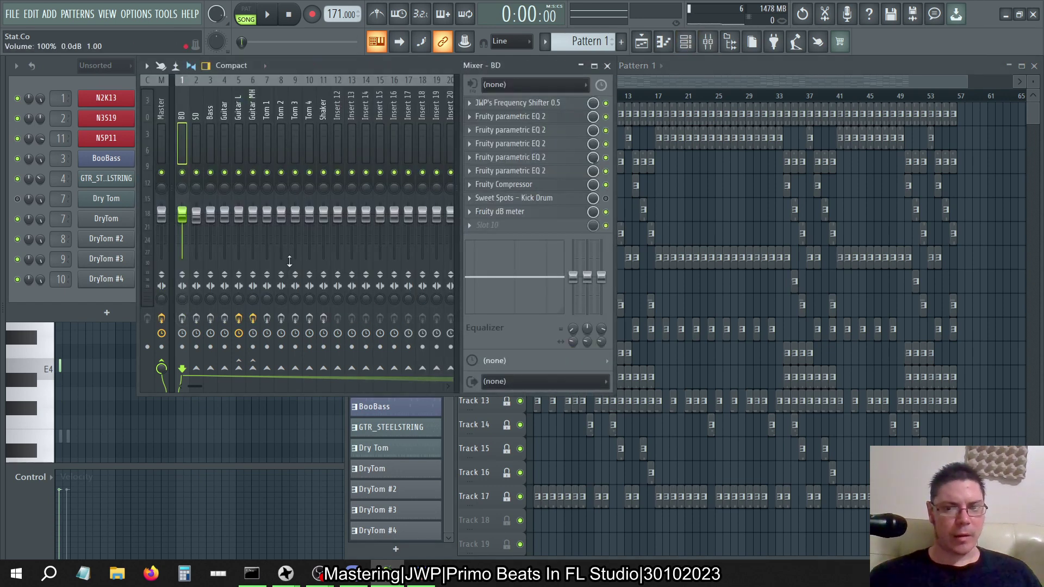
left_click(182, 318)
left_click(196, 318)
left_click(211, 319)
left_click(225, 318)
left_click(267, 319)
left_click(281, 319)
left_click(295, 318)
left_click(309, 318)
left_click(324, 319)
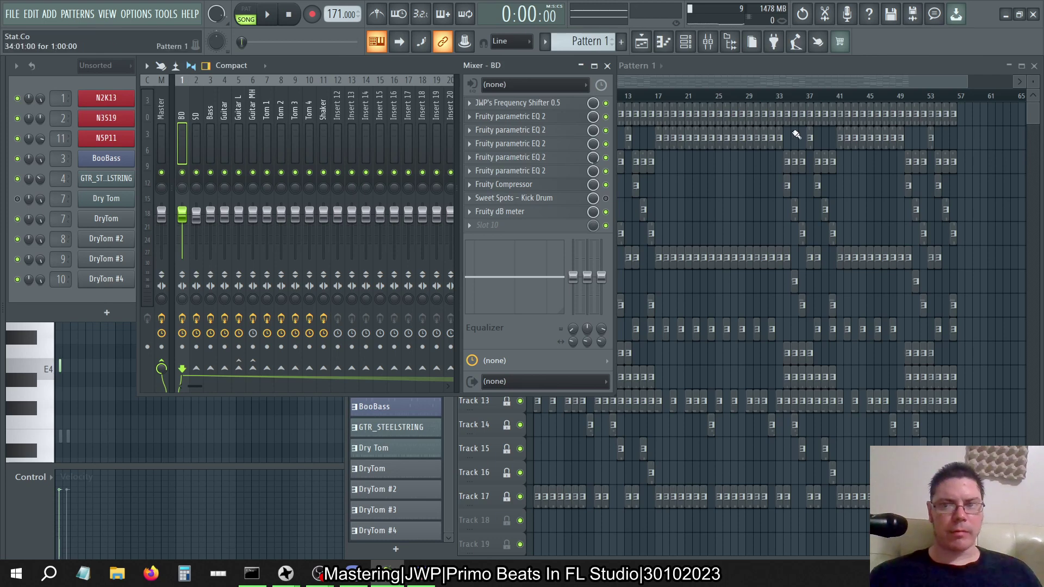
Return the playlist to the Merged arrangement and bring the channel rack to the front.
left_click(736, 65)
left_click(591, 66)
left_click(590, 96)
left_click(590, 65)
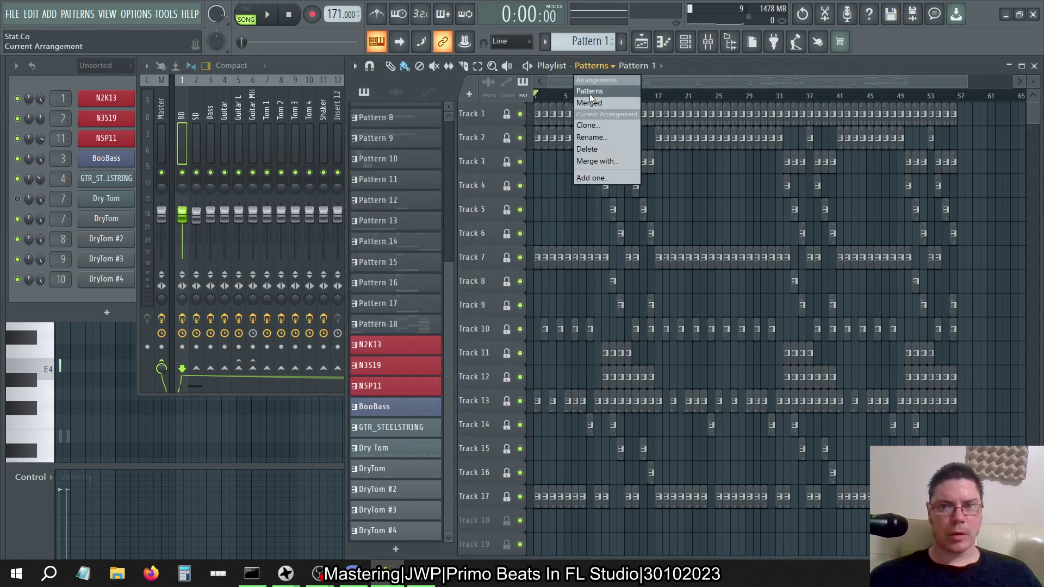
left_click(589, 101)
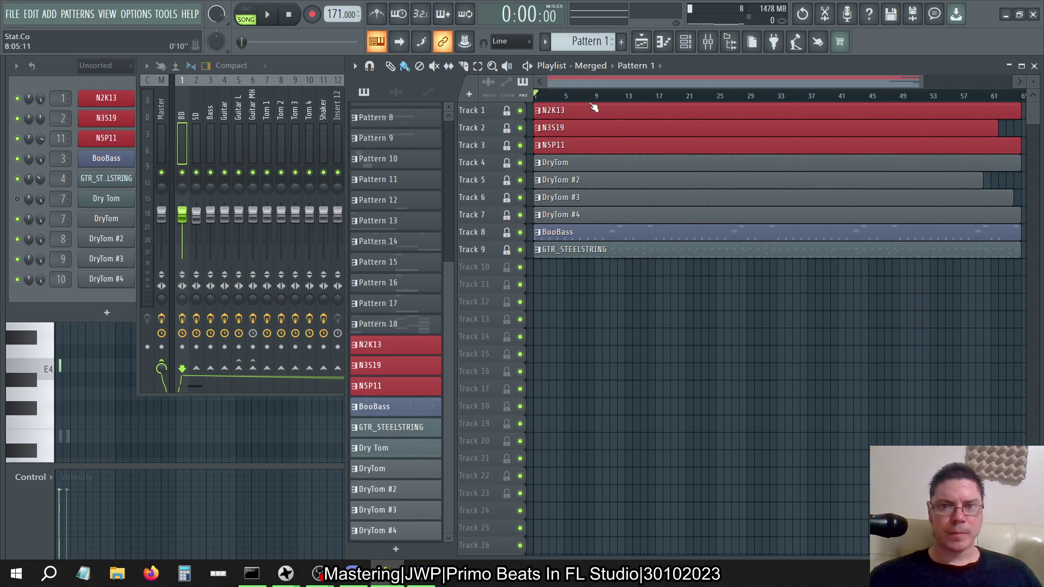
left_click(53, 68)
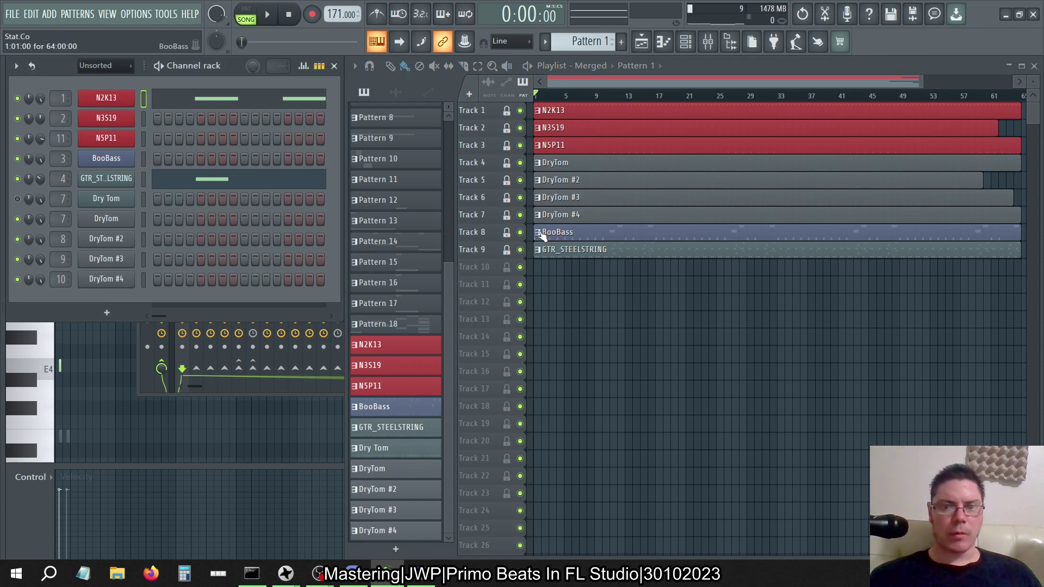
Delete the N2K13 pattern and all the per-instrument patterns from N3S19 to DryTom #4.
right_click(389, 344)
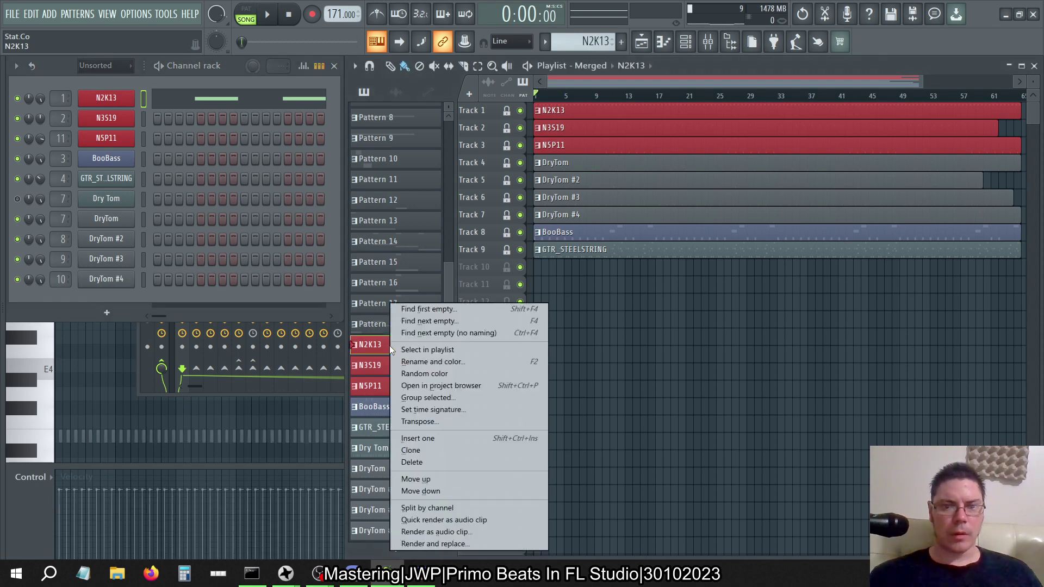
left_click(422, 462)
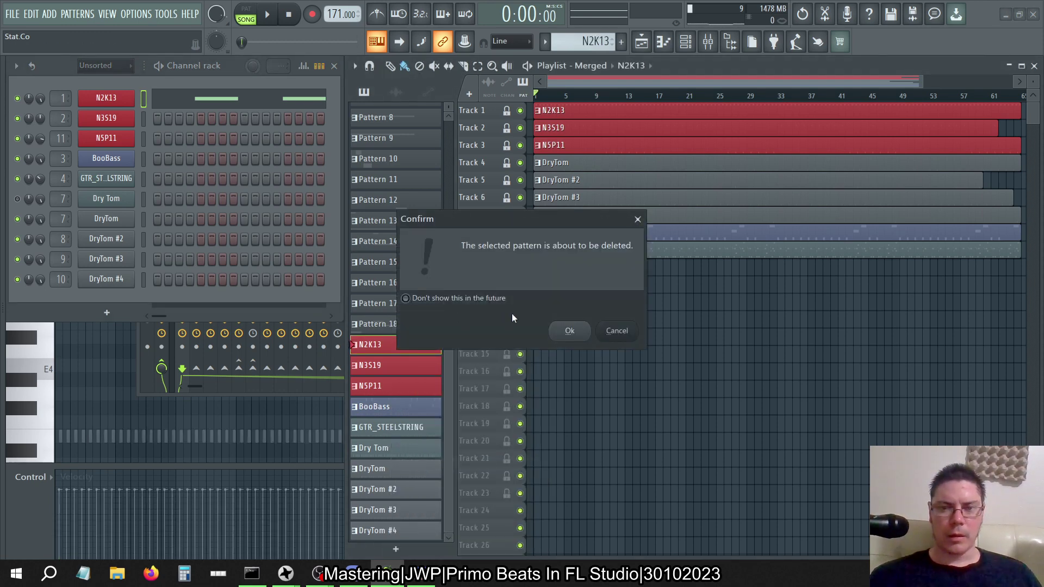
left_click(569, 330)
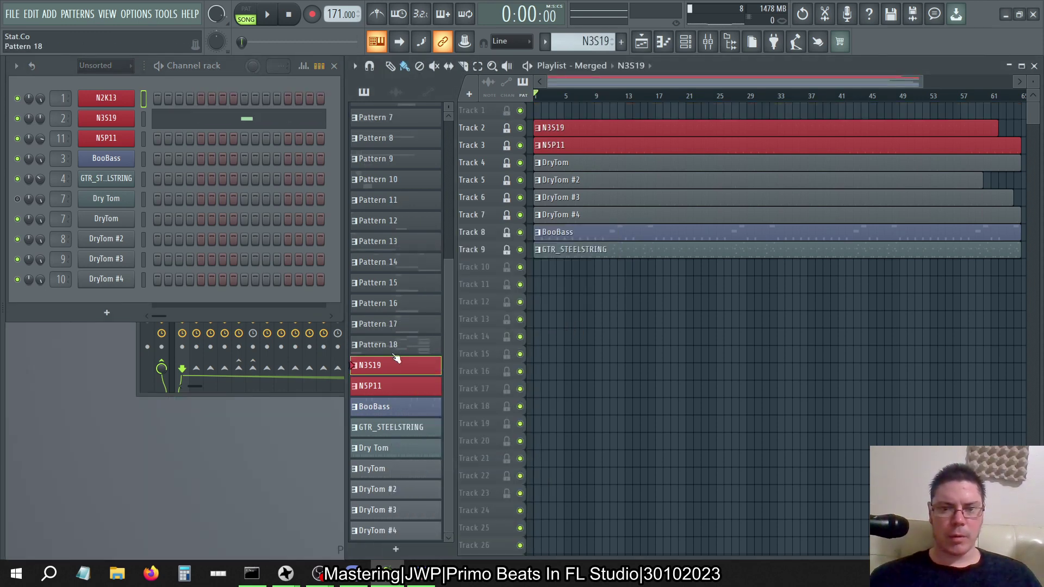
left_click(386, 387)
left_click(387, 530)
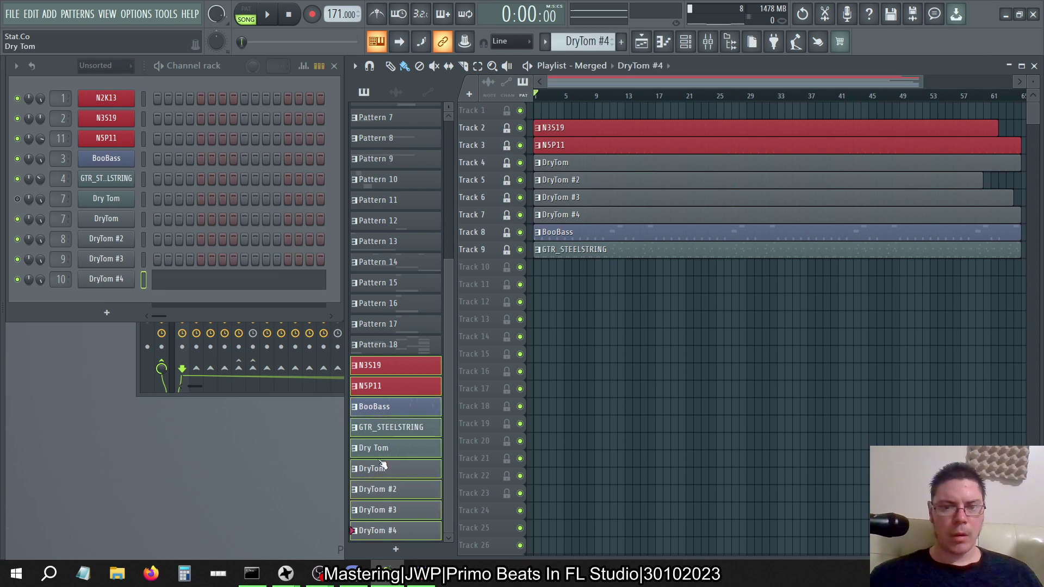
right_click(382, 465)
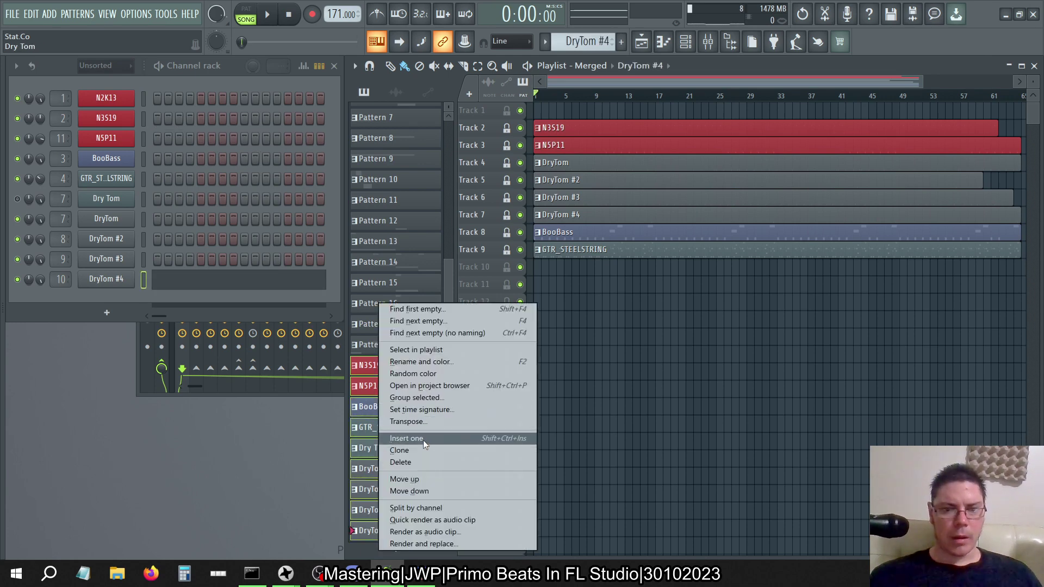
left_click(419, 461)
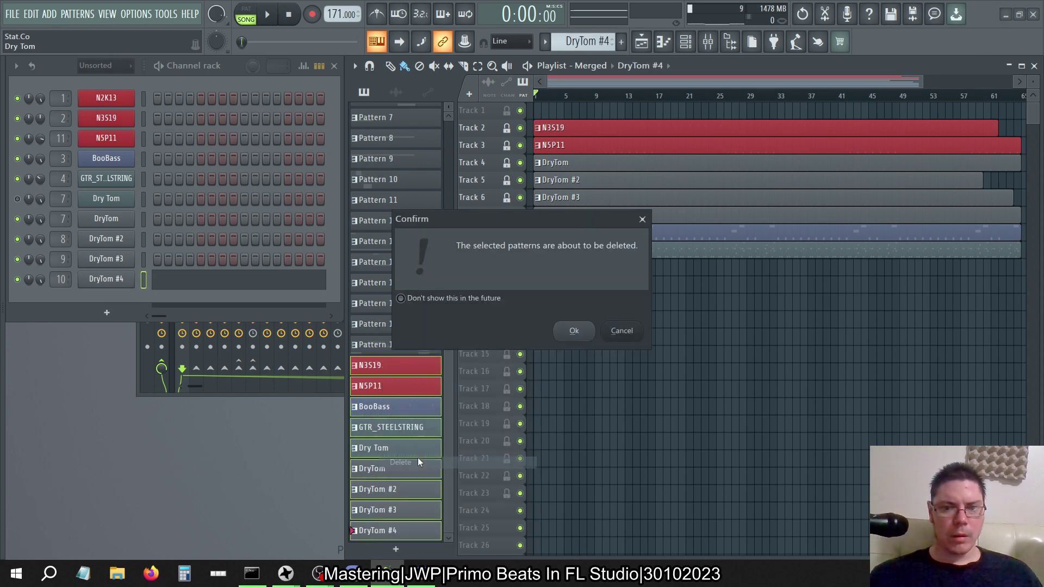
left_click(573, 331)
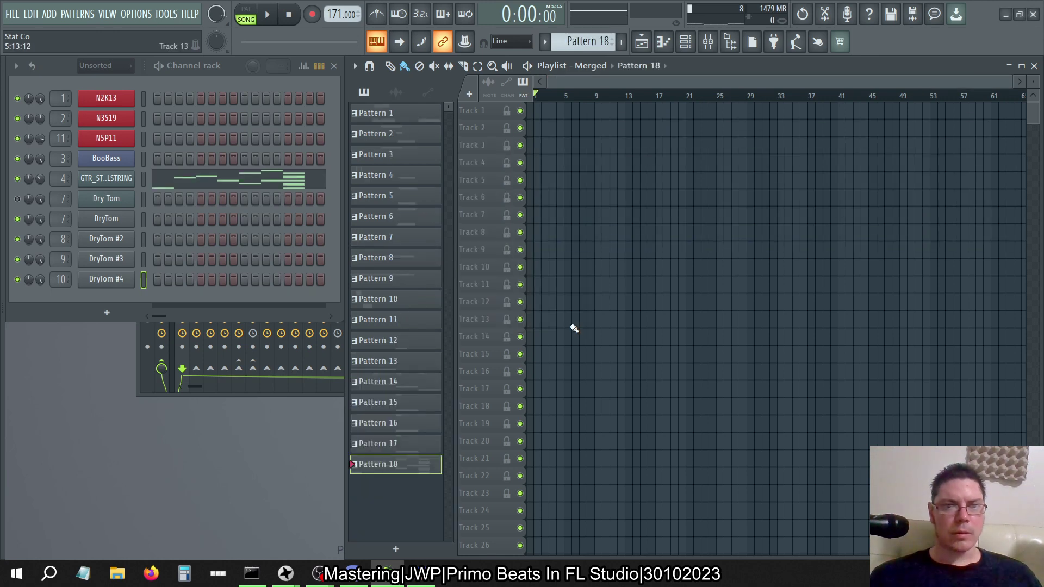
Switch the playlist to the Patterns arrangement and select all clips on Tracks 1 to 17.
left_click(592, 65)
left_click(592, 86)
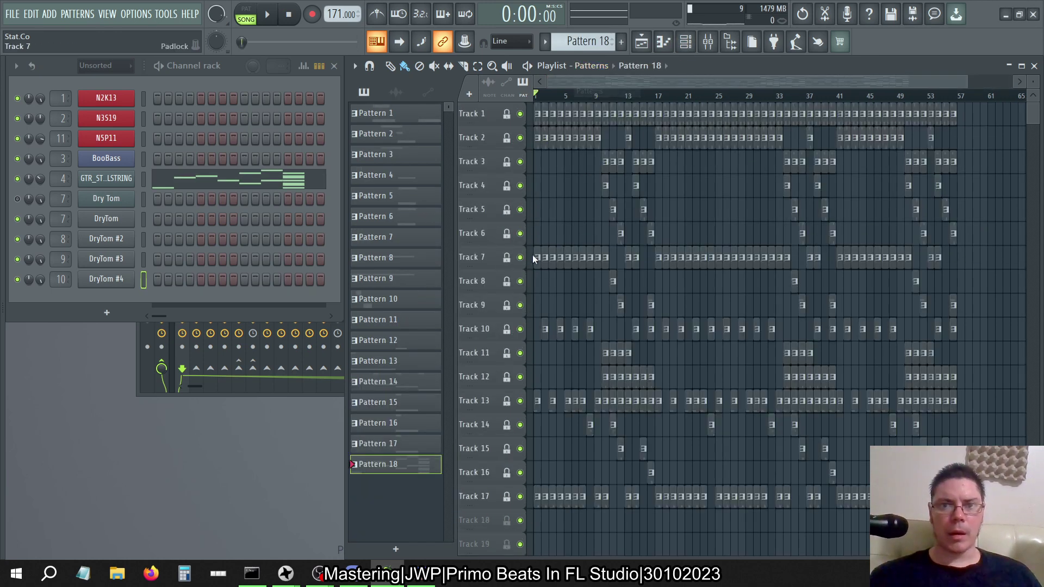
double_click(482, 114)
key("Escape")
left_click_drag(994, 532, 506, 126)
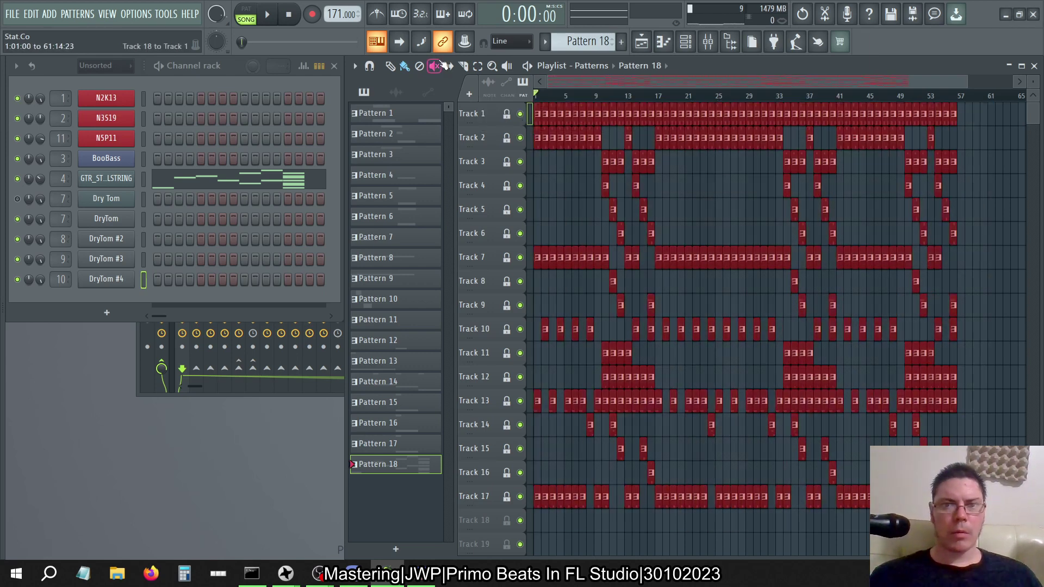
Try merging the selected clips in the Patterns arrangement, and undo the merge.
left_click(355, 66)
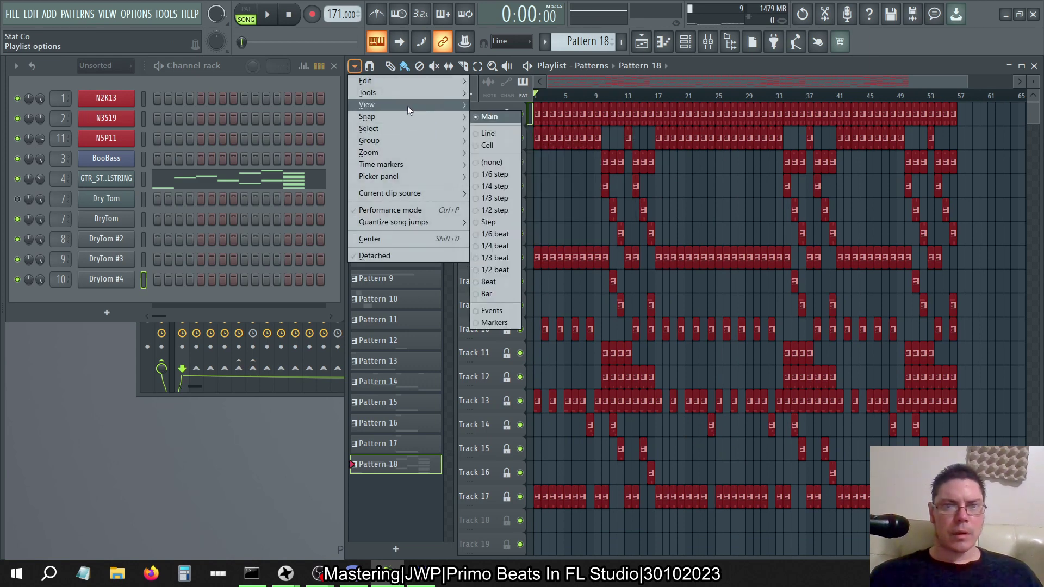
mouse_move(399, 96)
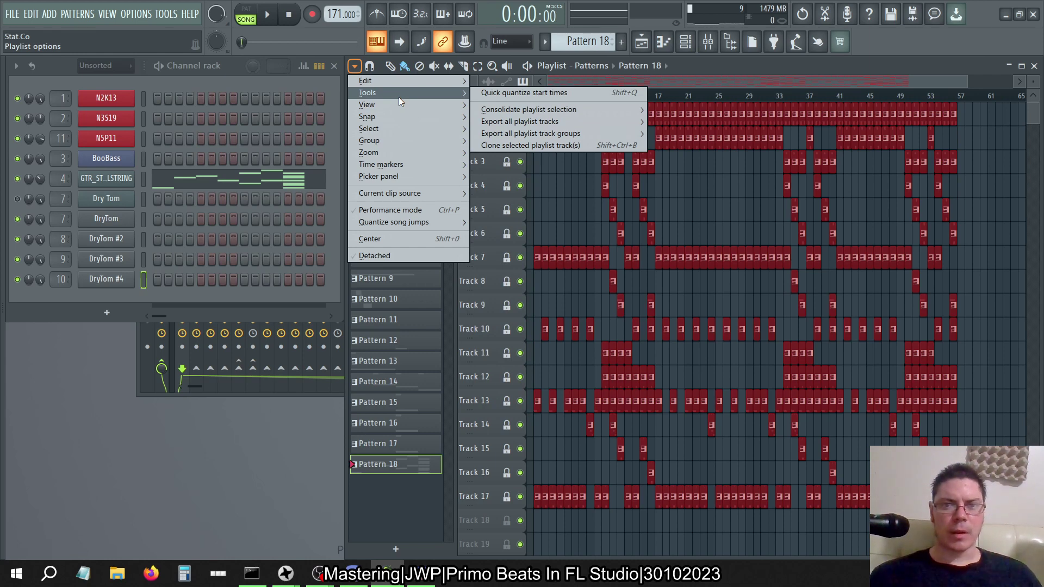
mouse_move(398, 128)
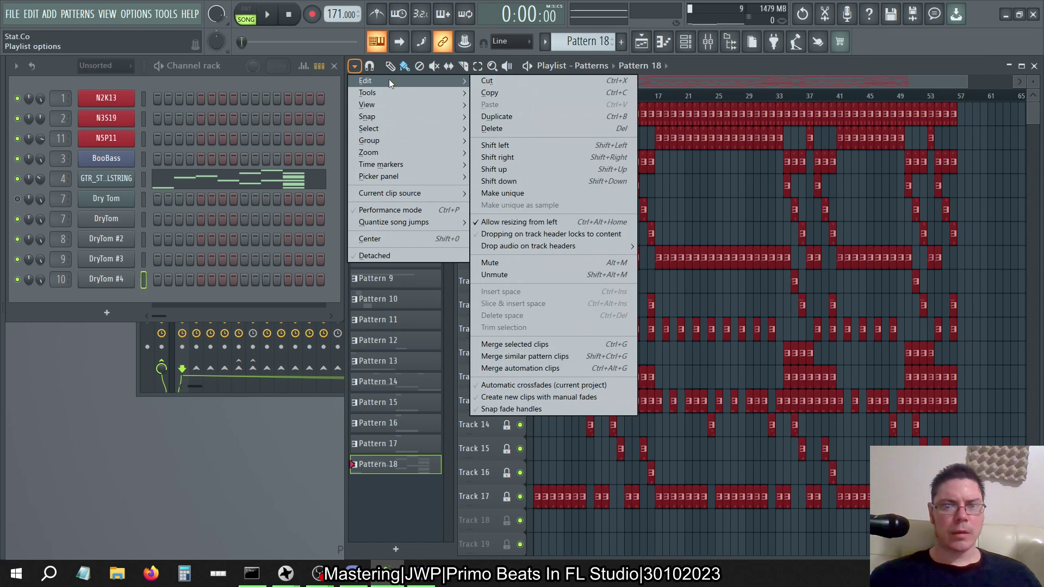
left_click(547, 344)
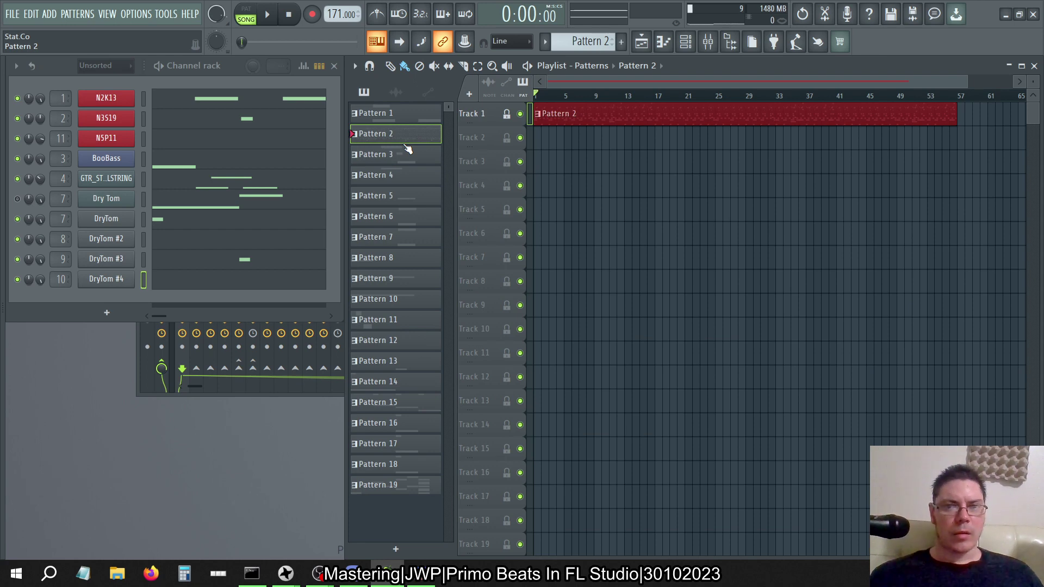
left_click(32, 14)
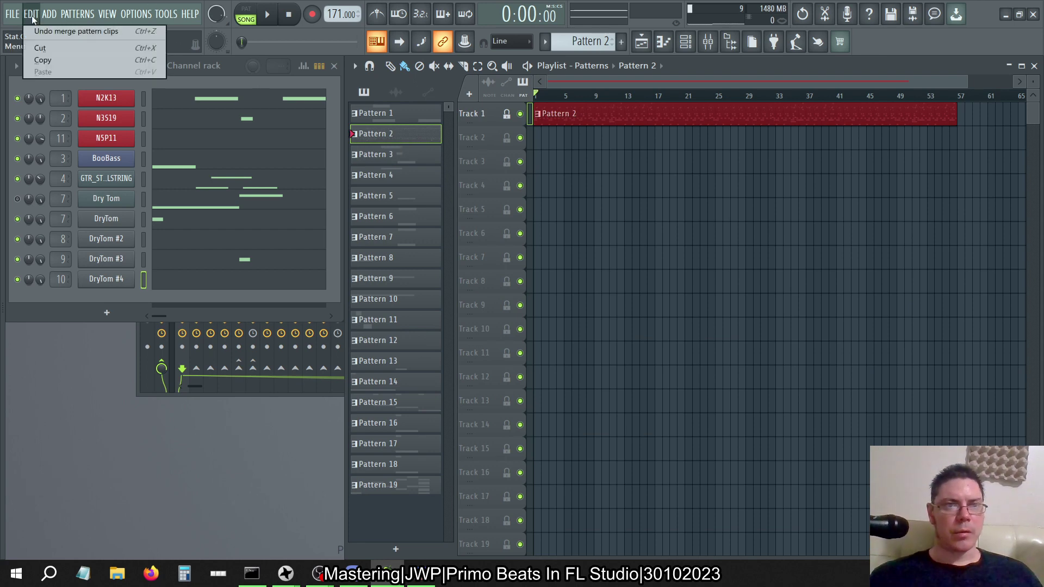
left_click(38, 30)
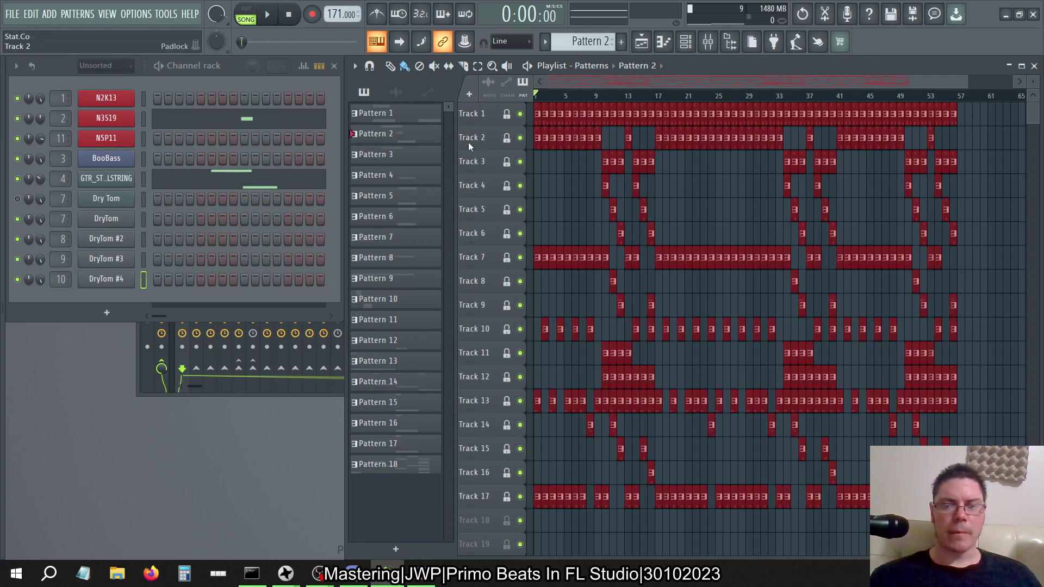
Switch to the emptied Merged arrangement and delete it.
left_click(591, 67)
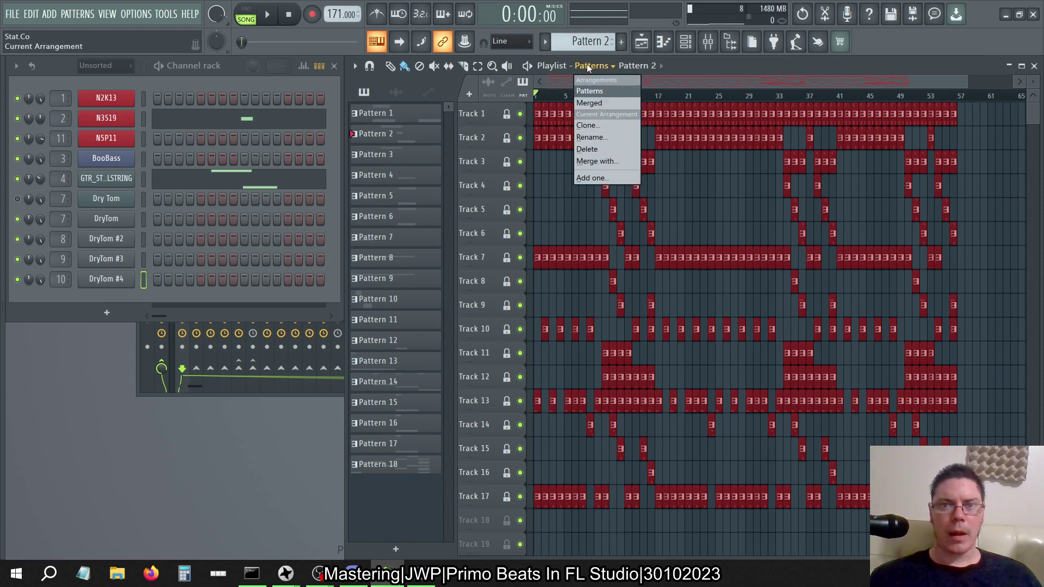
left_click(586, 99)
left_click(591, 66)
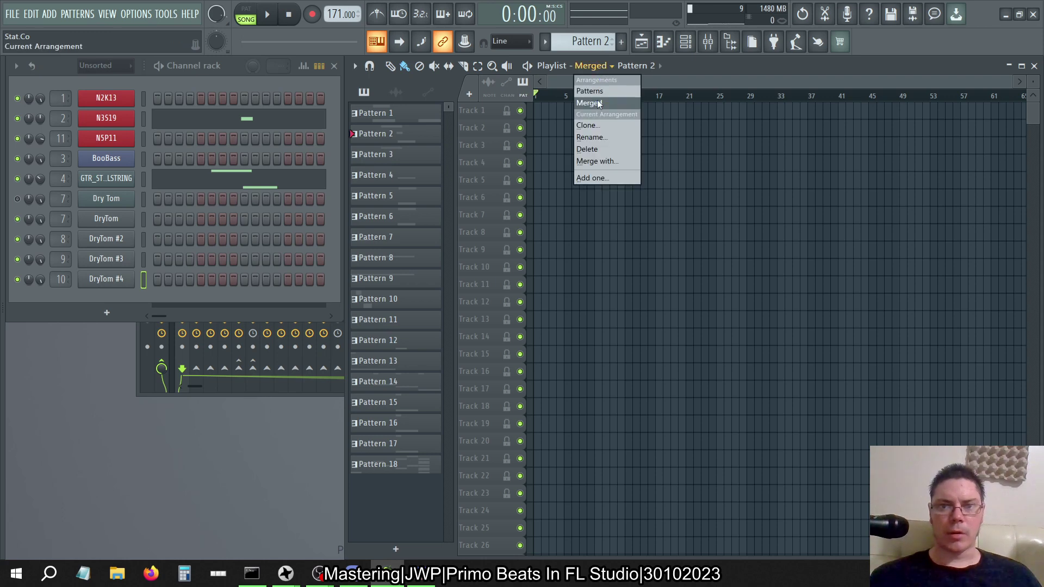
left_click(597, 147)
left_click(590, 336)
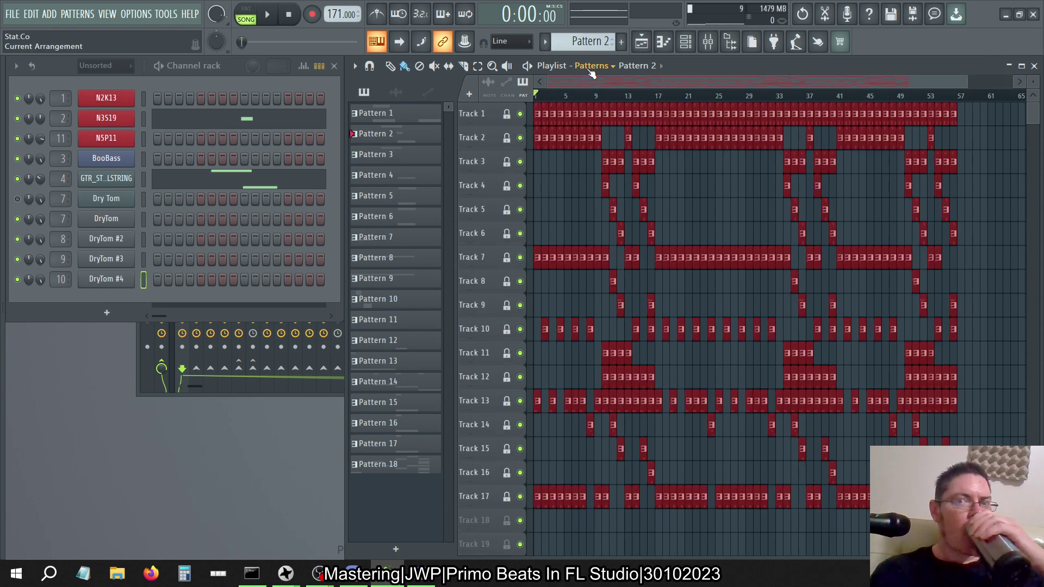
Clone the Patterns arrangement and name the copy Merged.
left_click(591, 66)
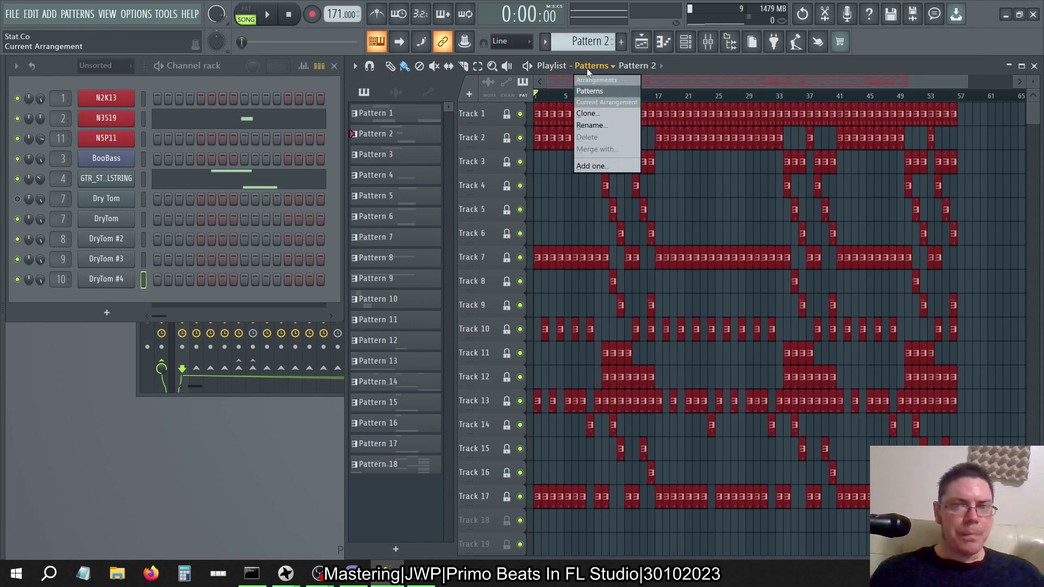
left_click(592, 113)
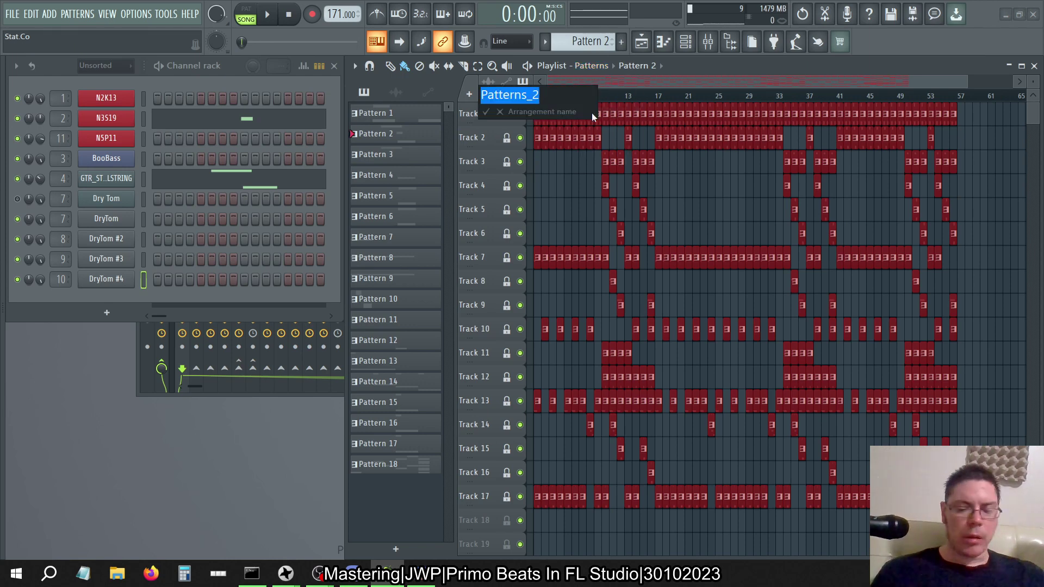
type("Merg")
key("BackSpace")
type("d")
key("Return")
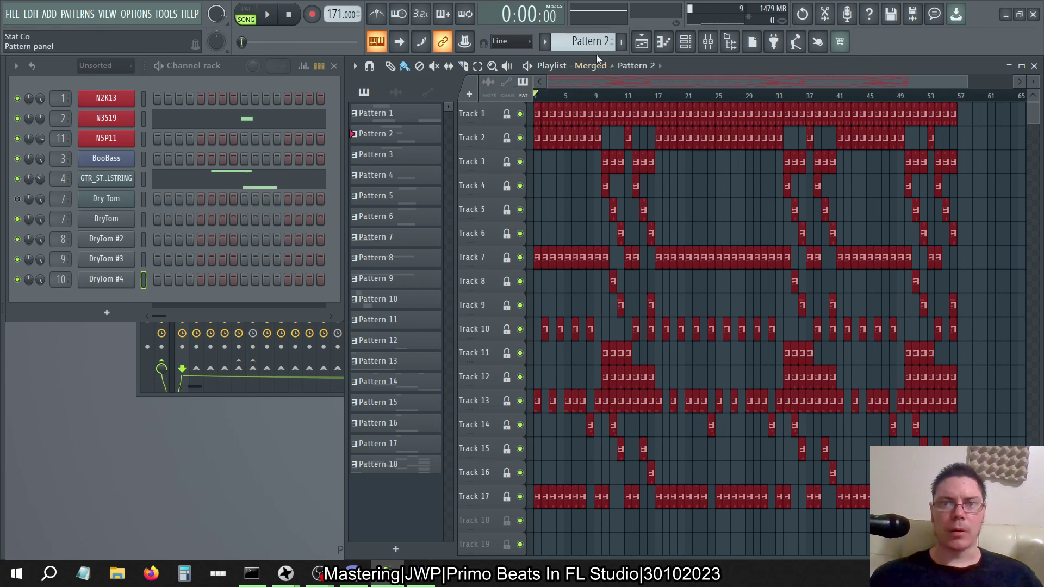
Merge all the selected pattern clips of the new Merged arrangement into one clip.
left_click(592, 65)
left_click(589, 83)
left_click(607, 67)
left_click(596, 98)
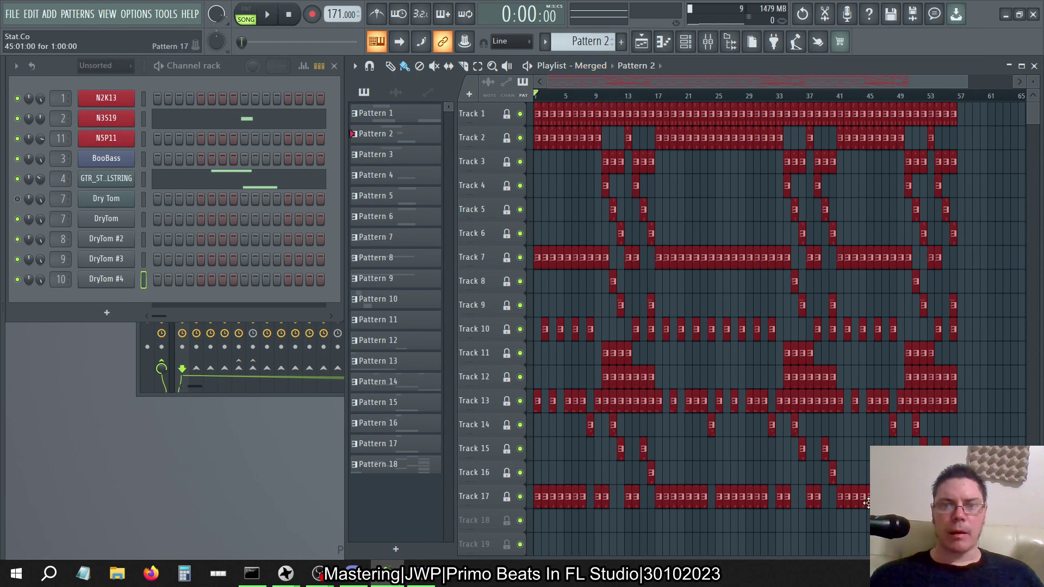
left_click(356, 68)
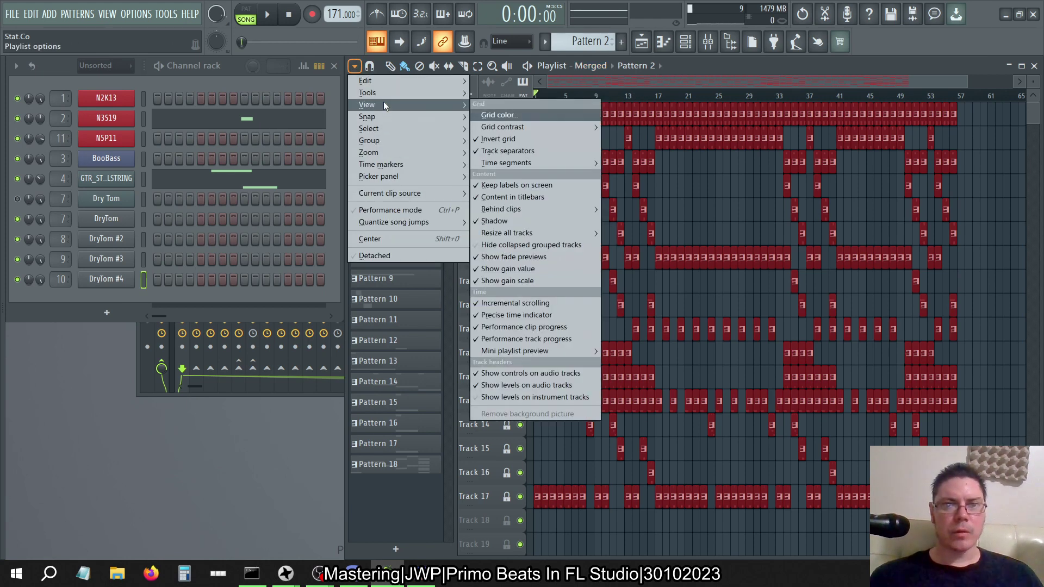
mouse_move(377, 83)
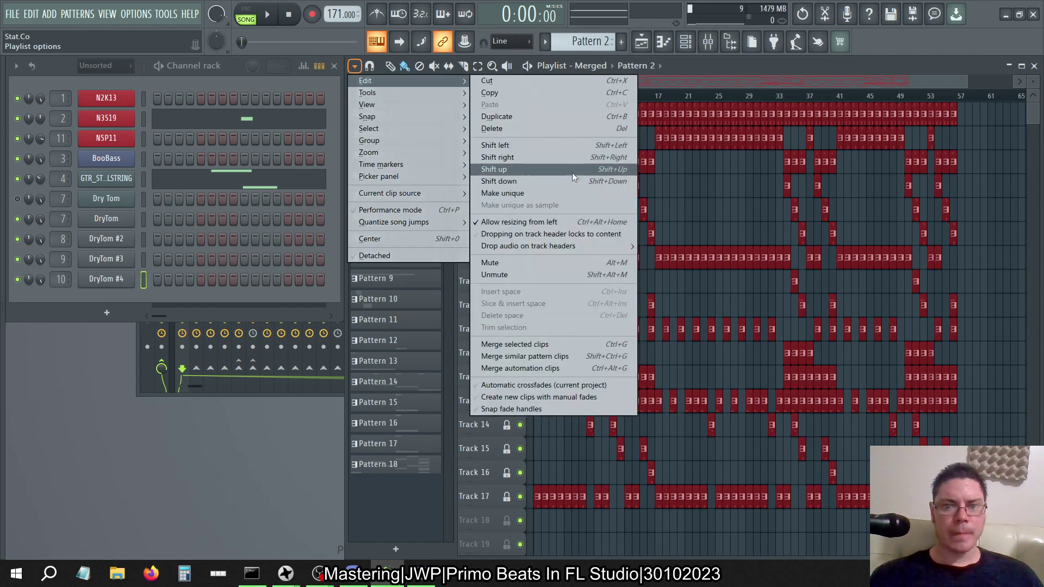
left_click(530, 345)
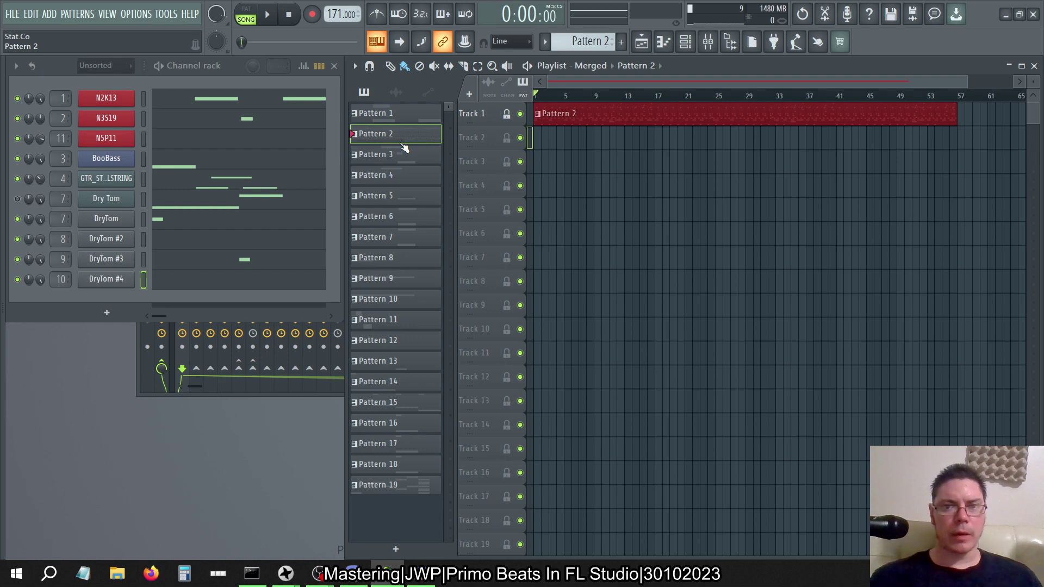
Move the merged pattern down to the end of the pattern list as Pattern 19.
key("Down")
key("Down")
key("Down")
key("Down")
key("Down")
key("Down")
key("Down")
key("Down")
key("Down")
key("Down")
key("Down")
key("Down")
key("Down")
key("Down")
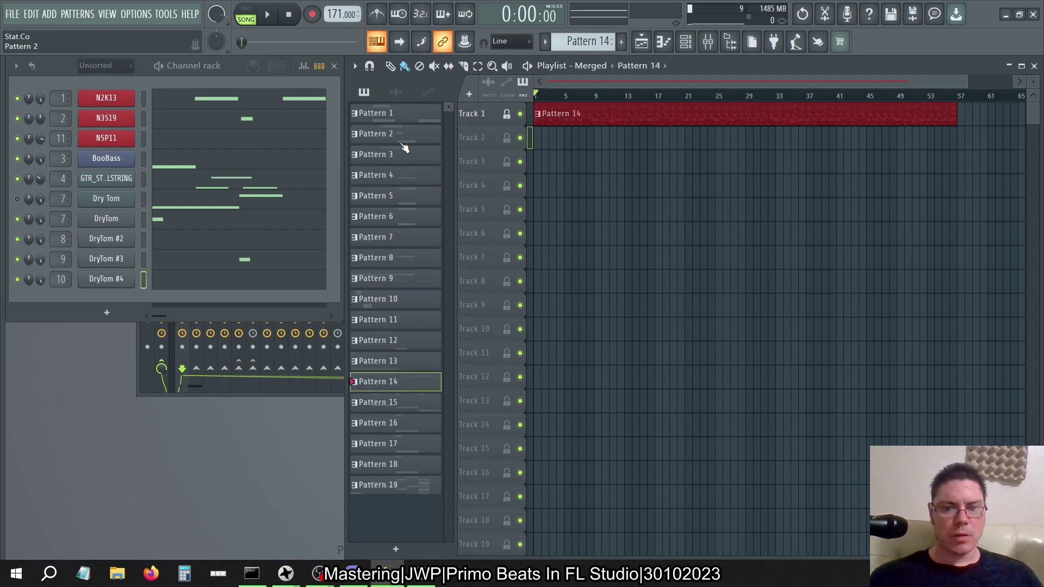
key("Down")
key("Down")
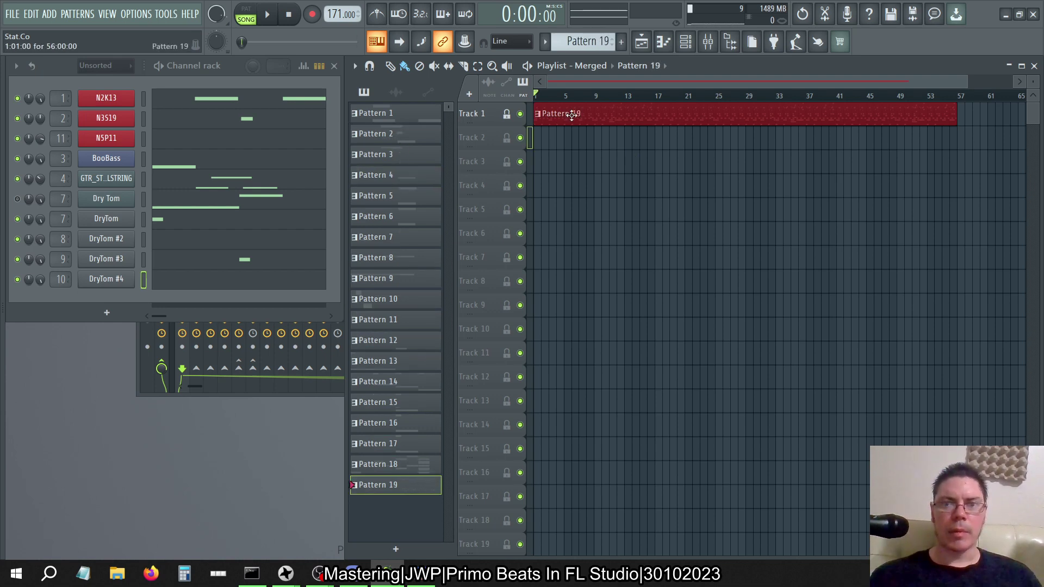
Split the merged Pattern 19 by channel and put the N3S19 and N5P11 clips on tracks 2 and 3.
right_click(378, 482)
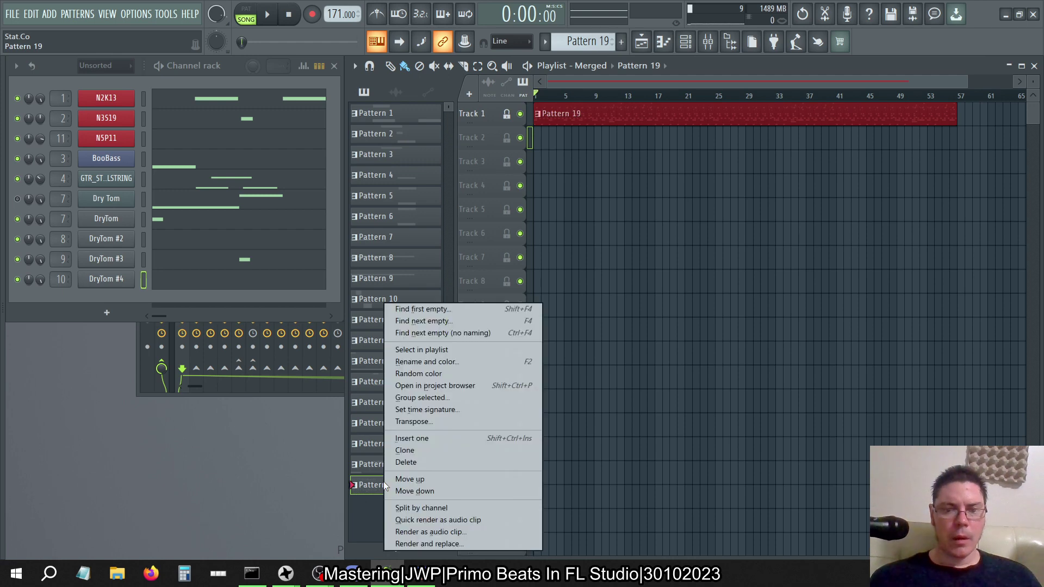
left_click(409, 508)
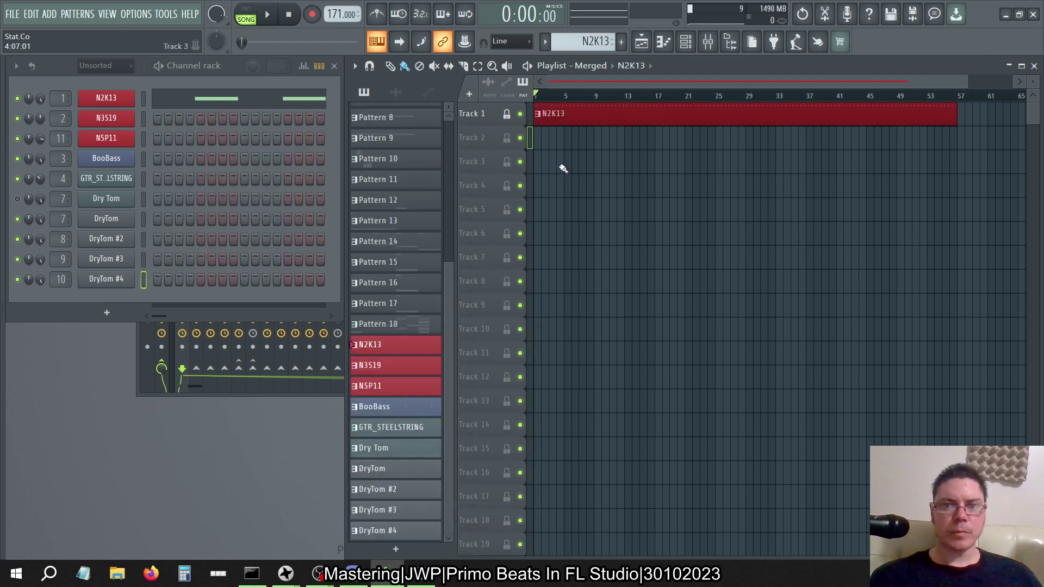
mouse_move(576, 130)
left_mouse_down()
mouse_move(567, 208)
mouse_move(561, 115)
left_mouse_up()
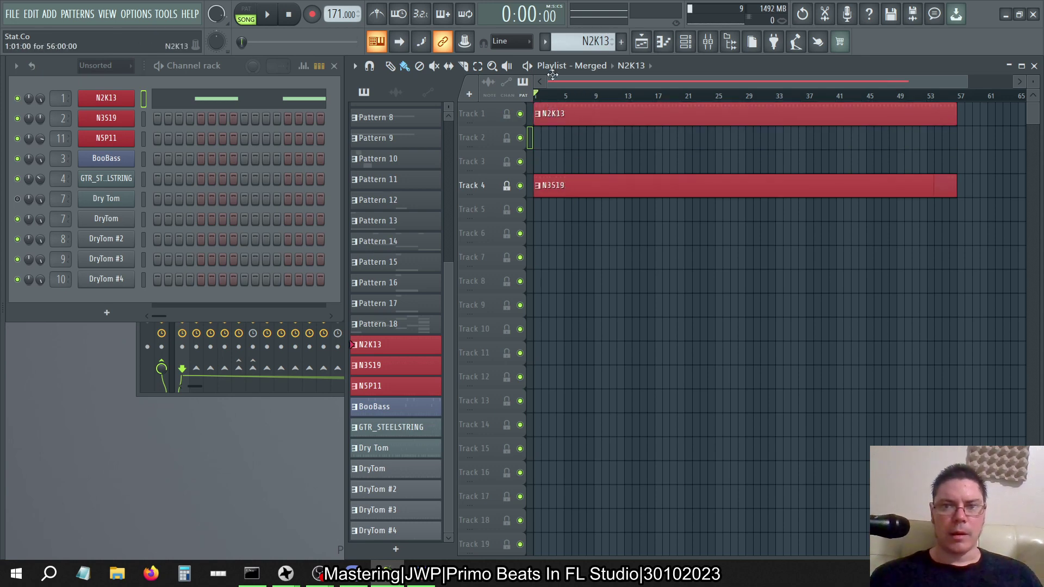
left_click_drag(561, 185, 555, 133)
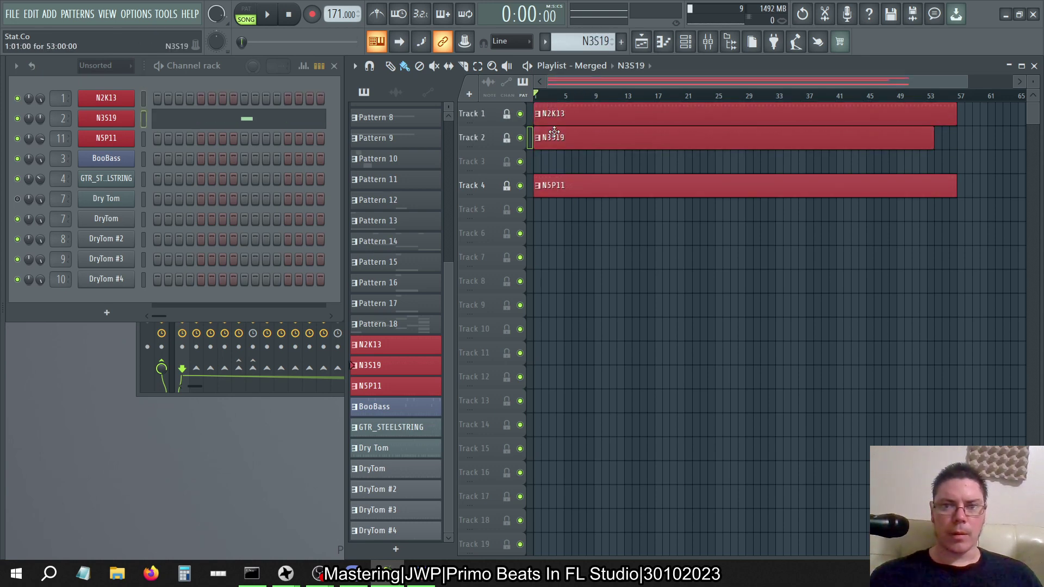
left_click_drag(550, 185, 550, 153)
Move the BooBass clip to track 8 and the GTR_STEELSTRING clip to track 9, and delete the Dry Tom clip from the playlist.
left_click_drag(565, 195, 571, 321)
left_click(560, 251)
right_click(577, 247)
left_click_drag(586, 187, 563, 388)
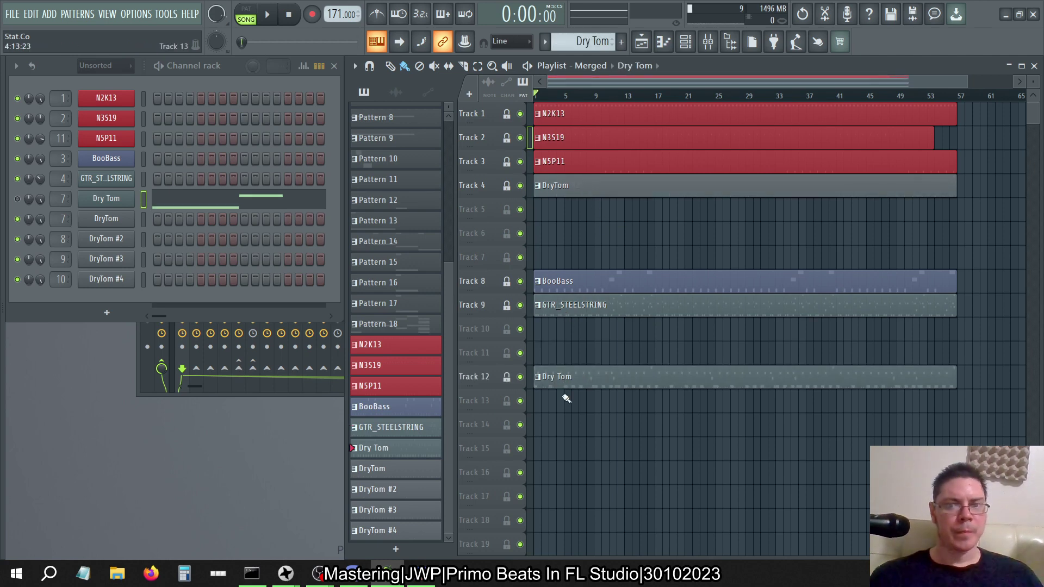
right_click(587, 384)
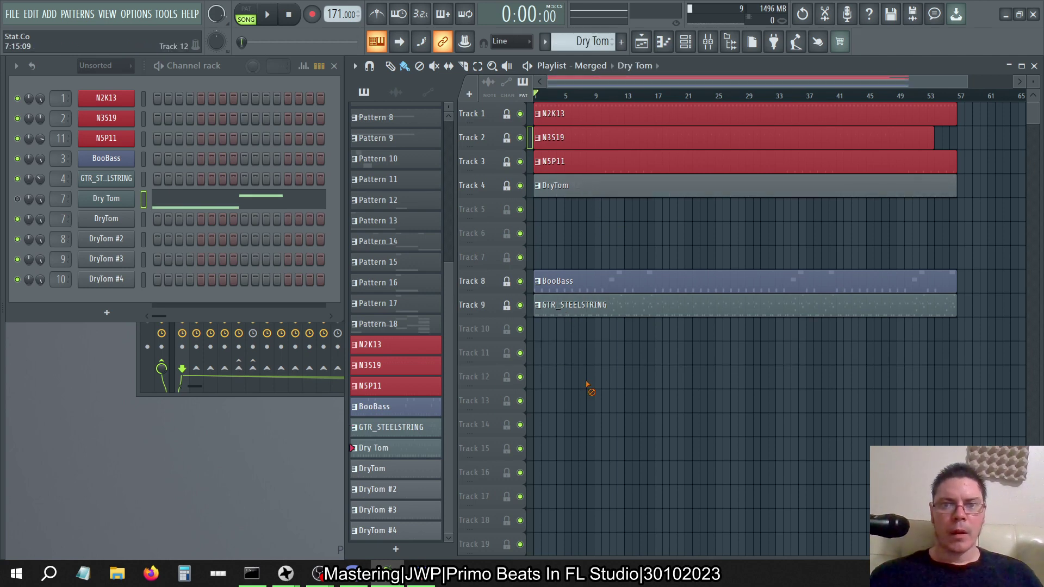
Place the DryTom, DryTom #2, DryTom #3 and DryTom #4 clips on tracks 10 to 13.
left_click(571, 331)
left_click_drag(587, 180, 565, 348)
left_click(557, 376)
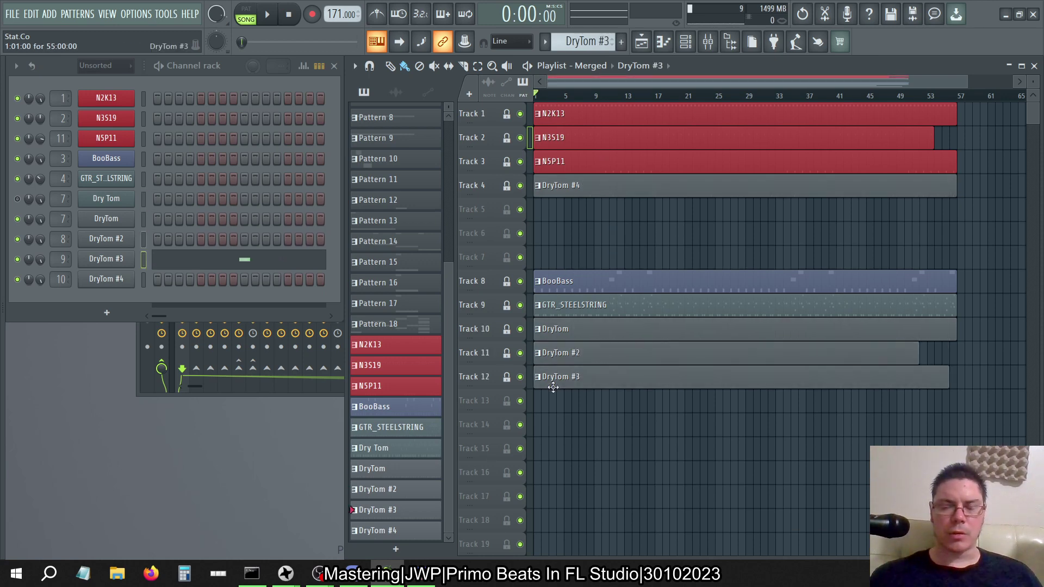
left_click_drag(587, 188, 557, 403)
Select the six clips from BooBass through DryTom #4 and move them up together to tracks 4 to 9.
left_click_drag(877, 460, 600, 222)
double_click(572, 313)
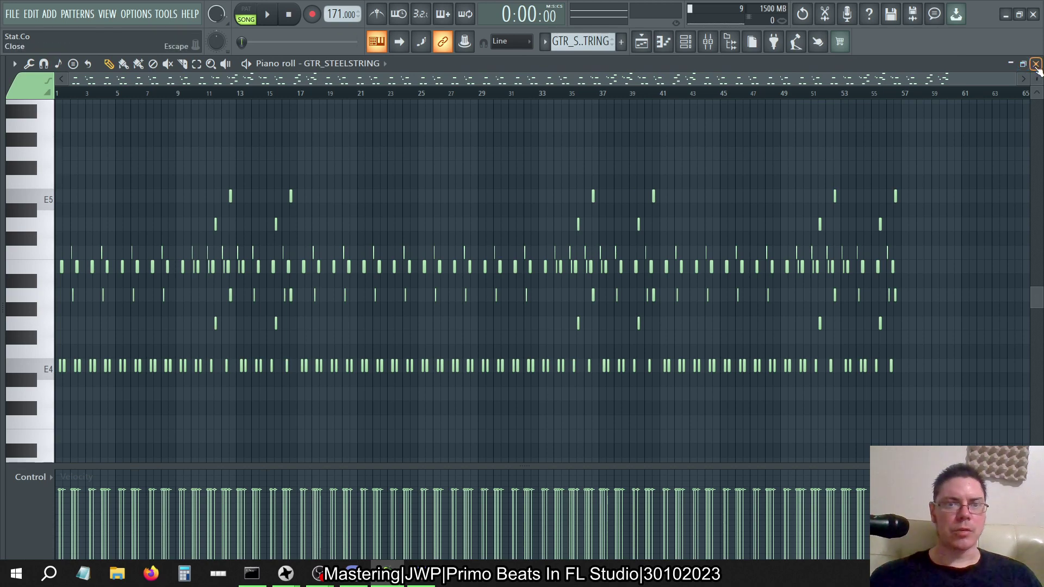
left_click(1035, 64)
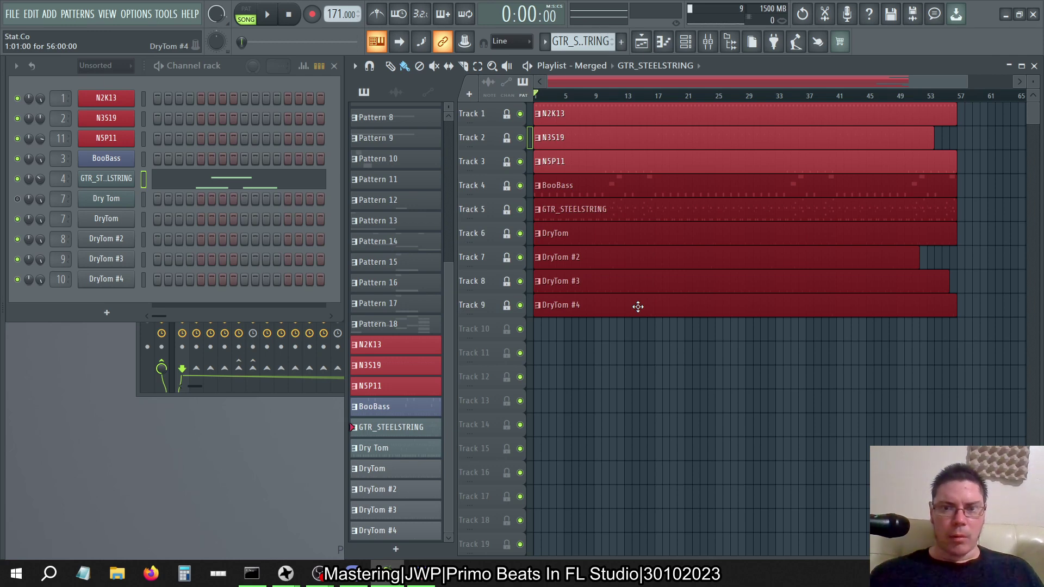
left_click_drag(613, 119, 541, 303)
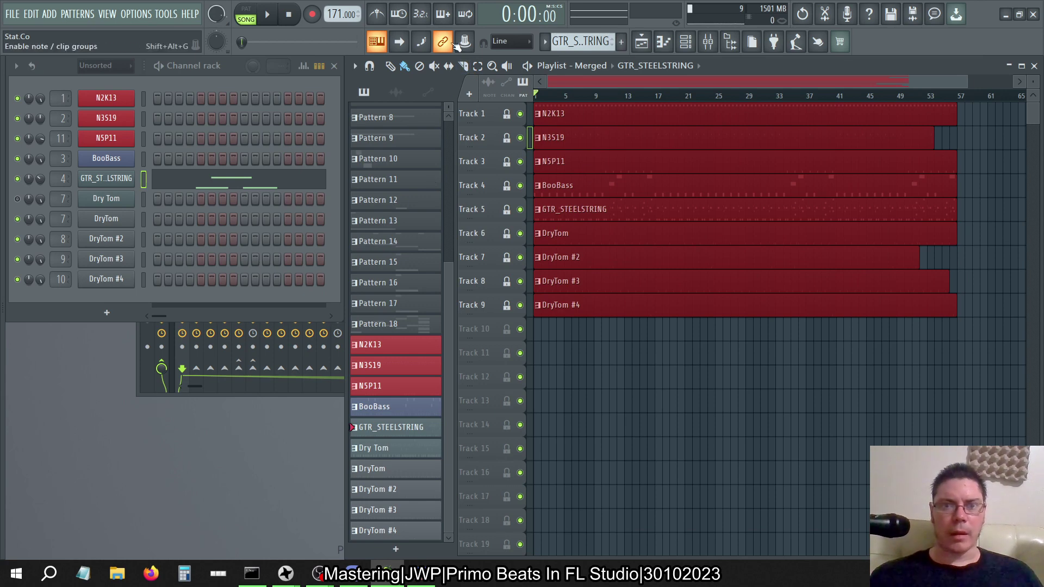
left_click(354, 66)
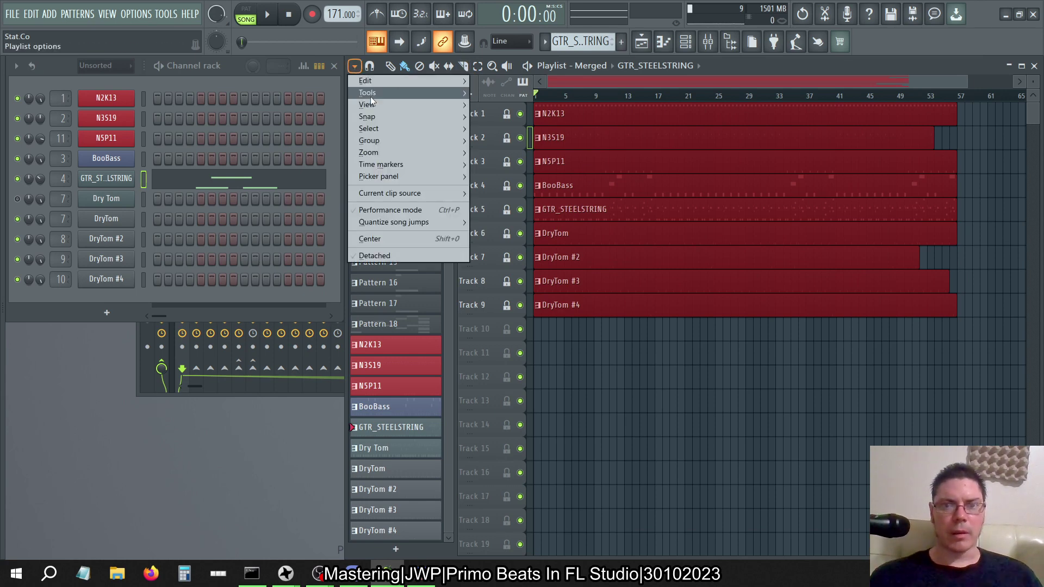
mouse_move(372, 100)
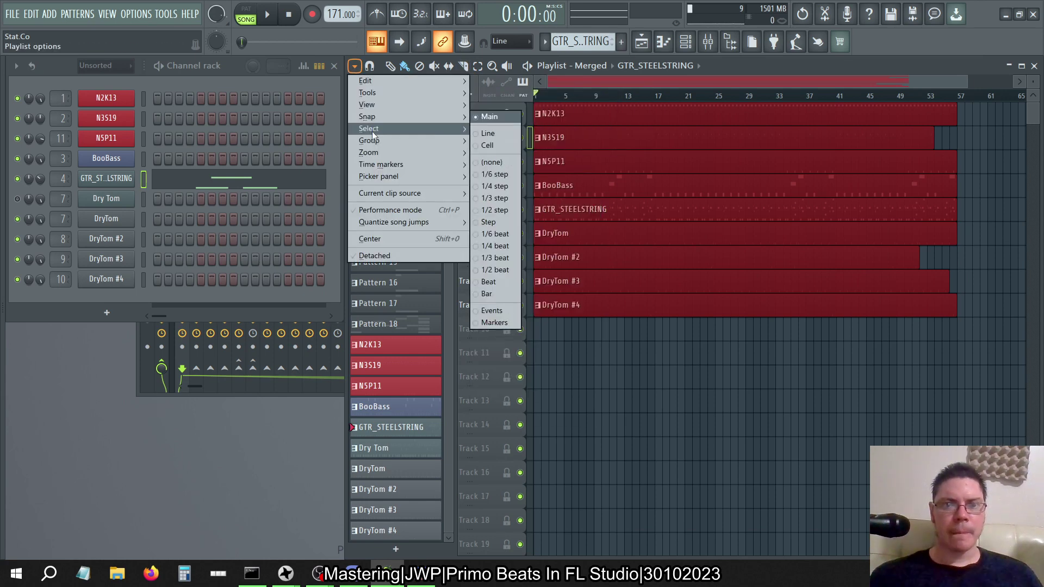
mouse_move(372, 131)
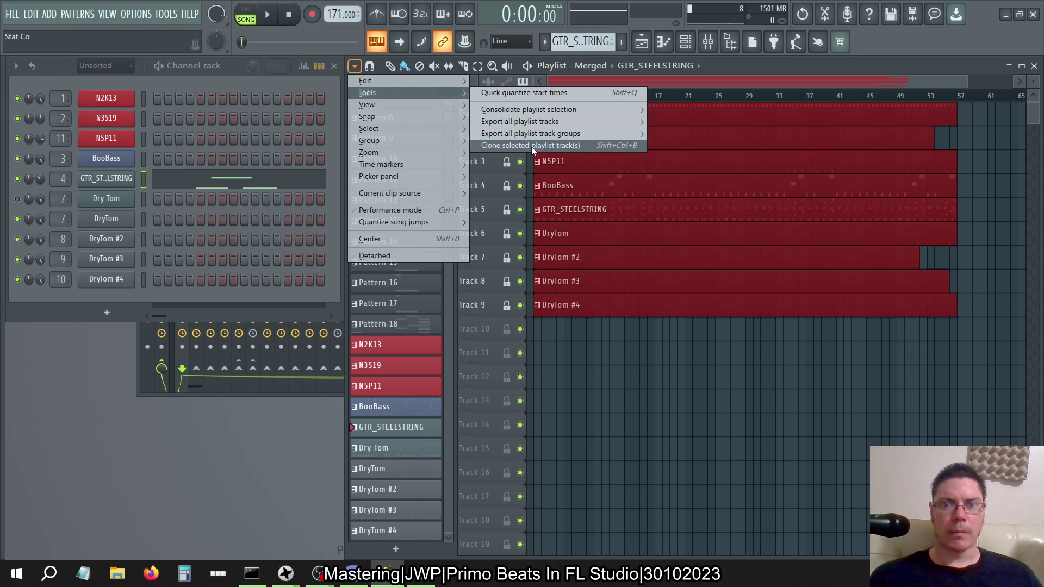
left_click(746, 72)
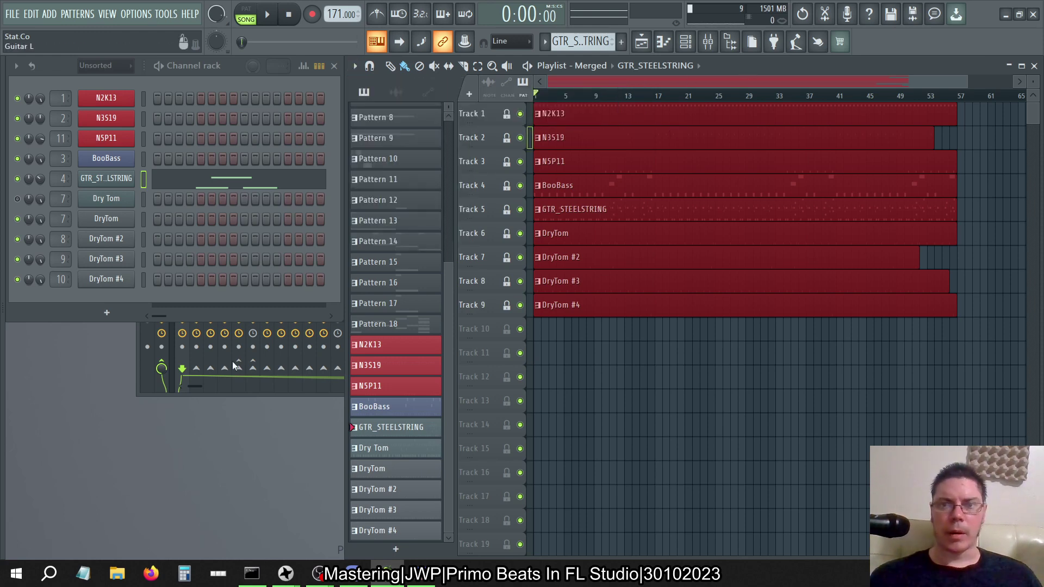
left_click(640, 345)
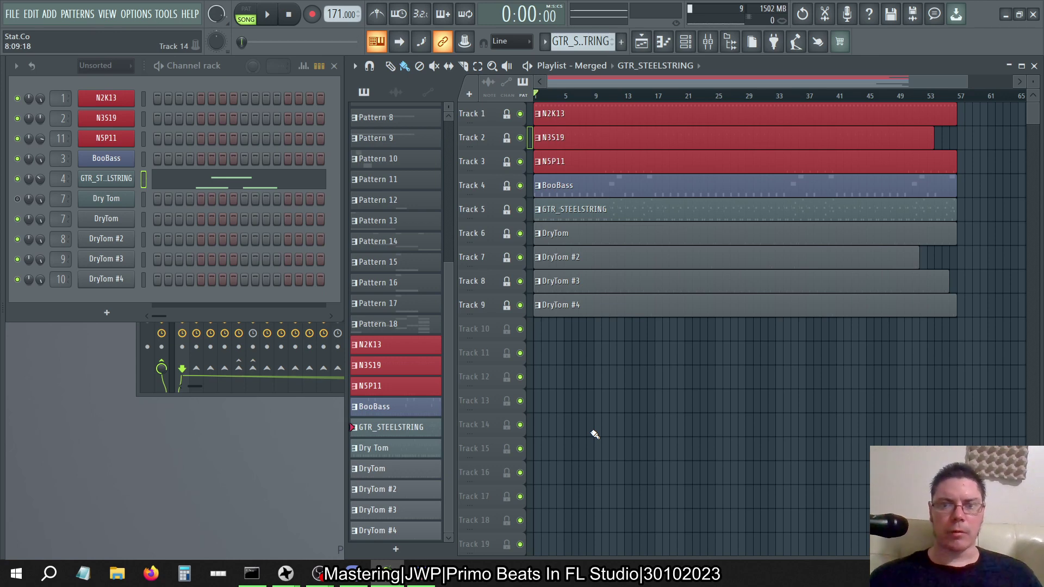
left_click(714, 45)
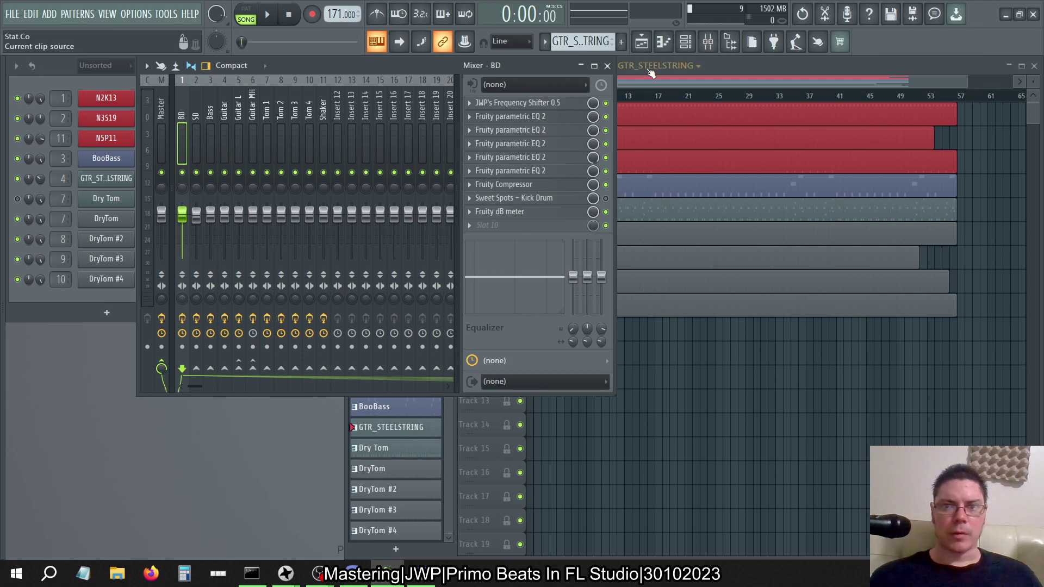
left_click(608, 65)
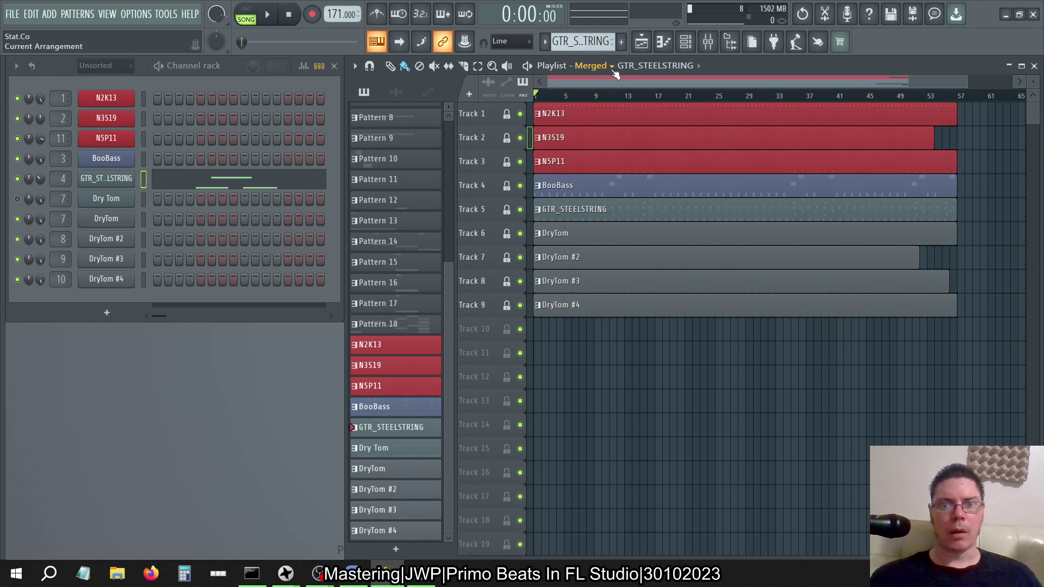
Open the GTR_STEELSTRING clip in the piano roll and set its control lane to Note pan.
right_click(614, 385, "ctrl")
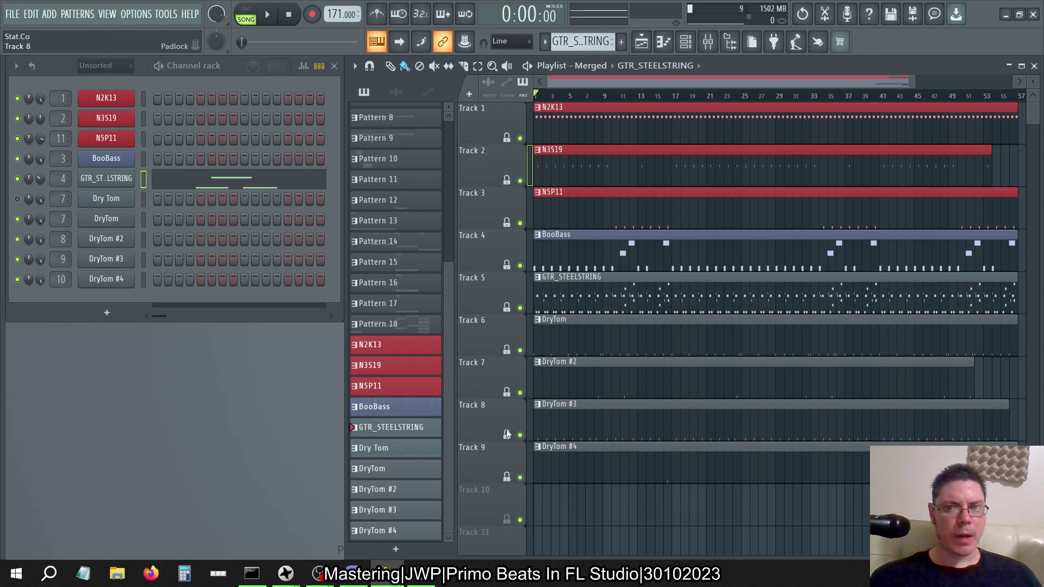
double_click(659, 299)
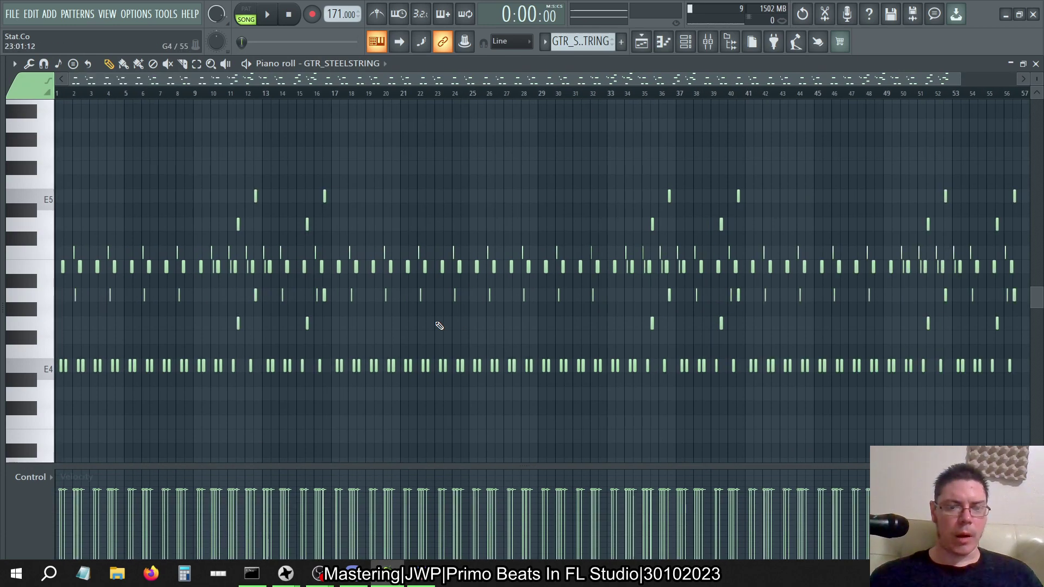
left_click(45, 477)
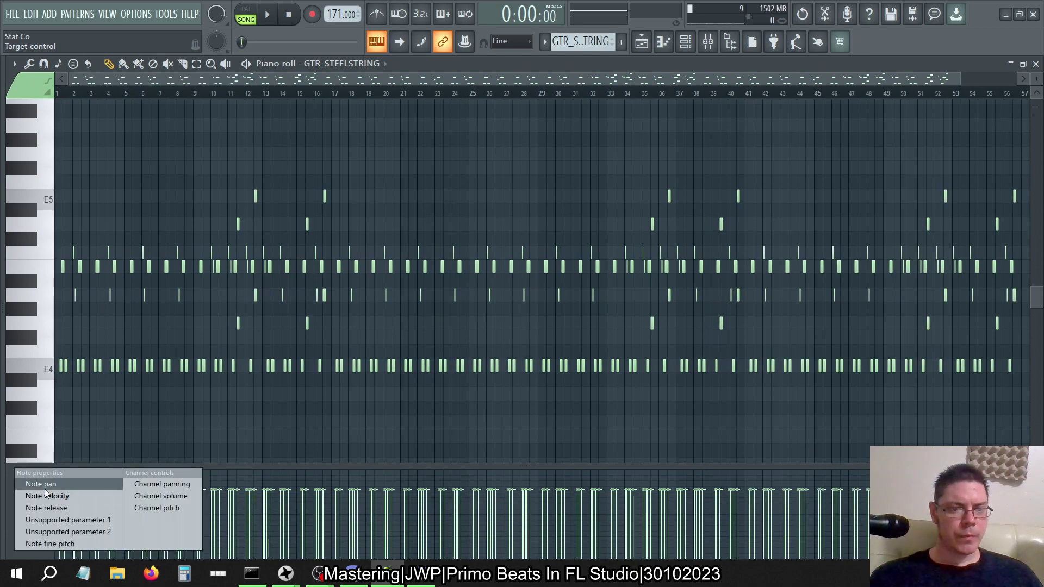
left_click(45, 489)
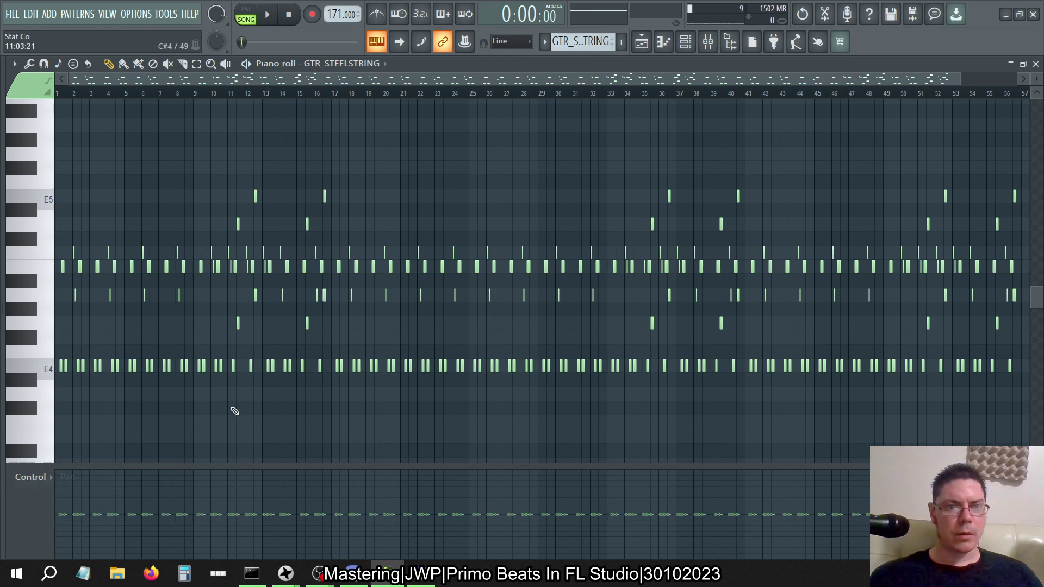
Play the GTR_STEELSTRING pattern on its own in pattern mode and show the Master track in the mixer.
left_click(246, 8)
left_click(267, 14)
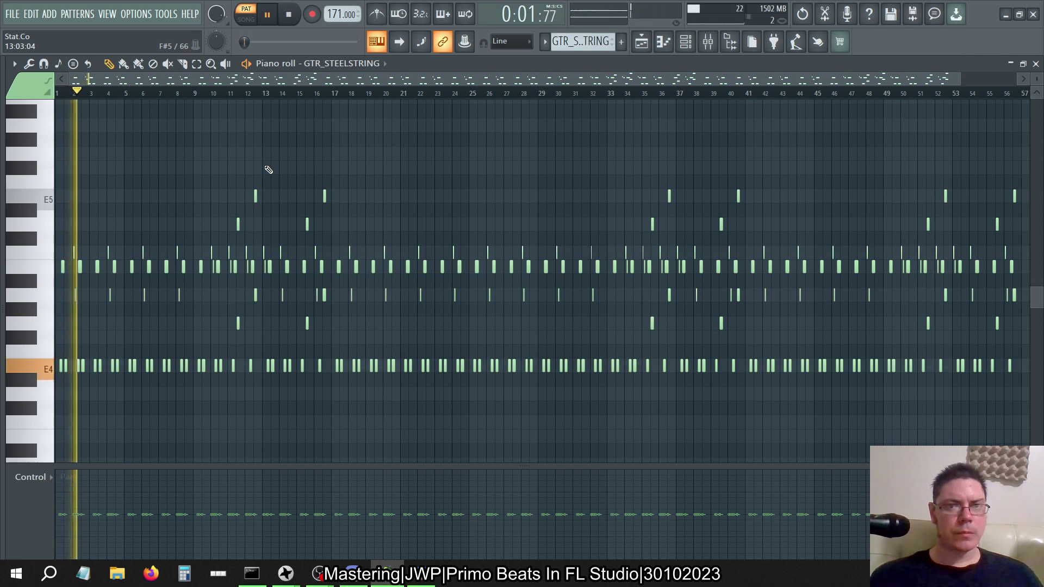
key("F9")
left_click(162, 106)
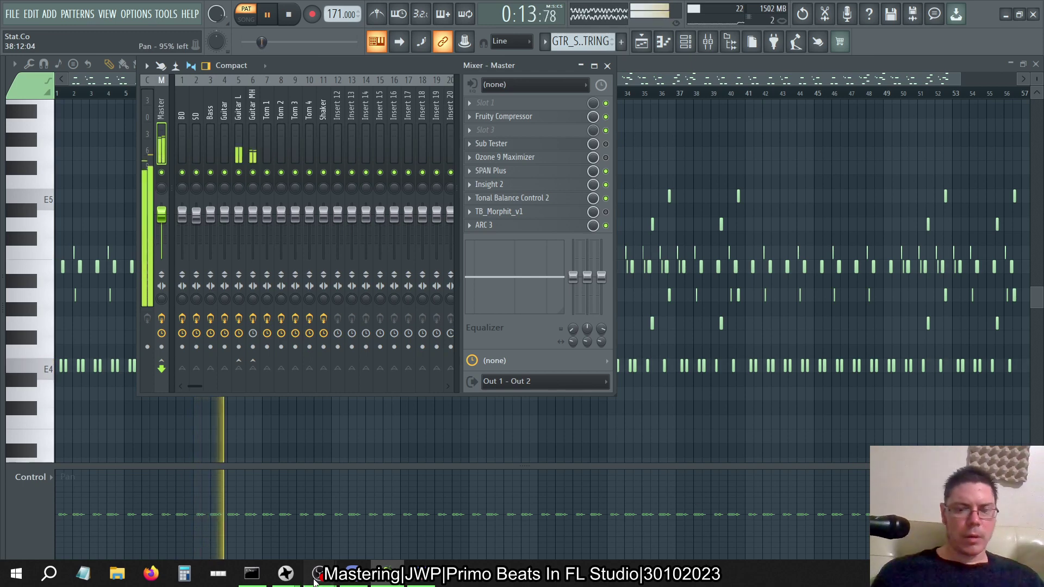
Examine the Guitar mixer track's Fruity parametric EQ 2 during playback, and close the plugin and the mixer.
mouse_move(313, 576)
left_click(259, 525)
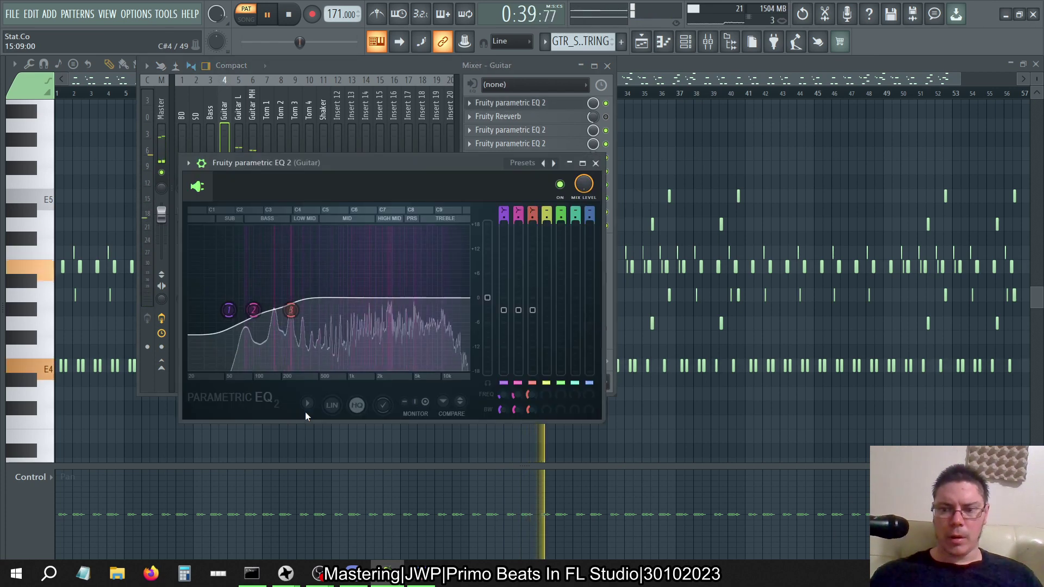
key("alt+Tab")
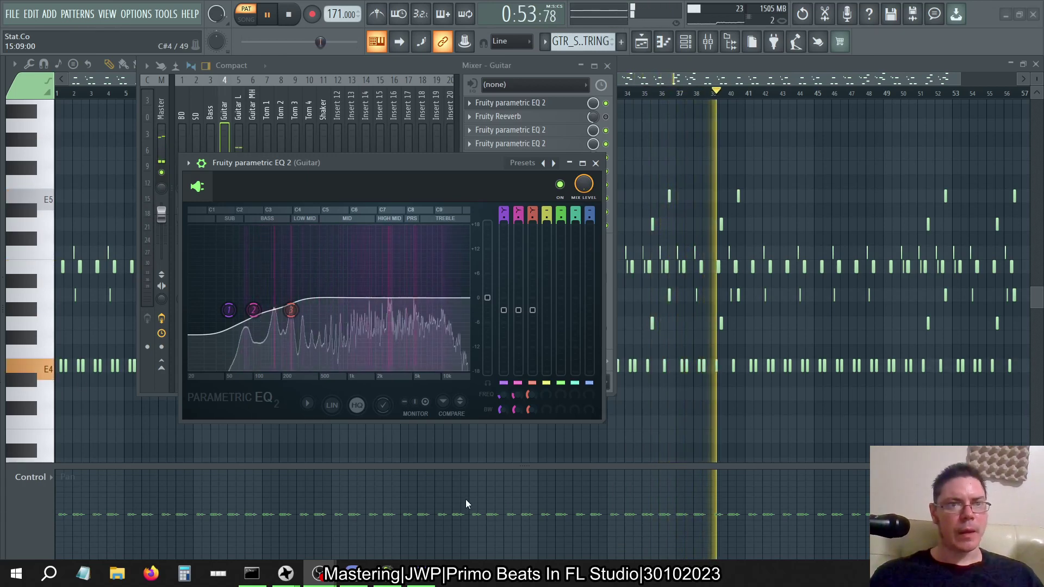
key("alt+Tab")
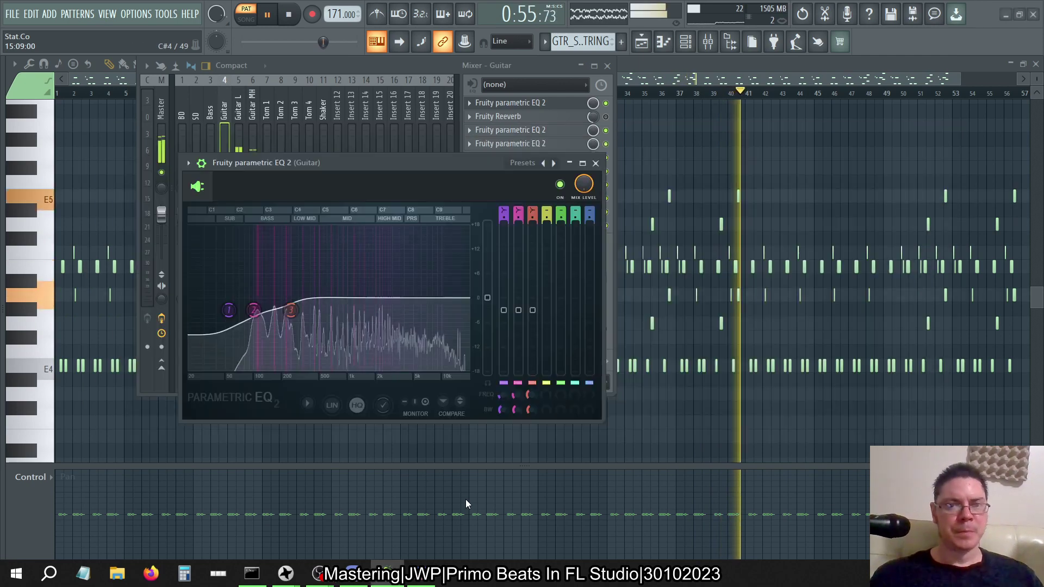
left_click(596, 164)
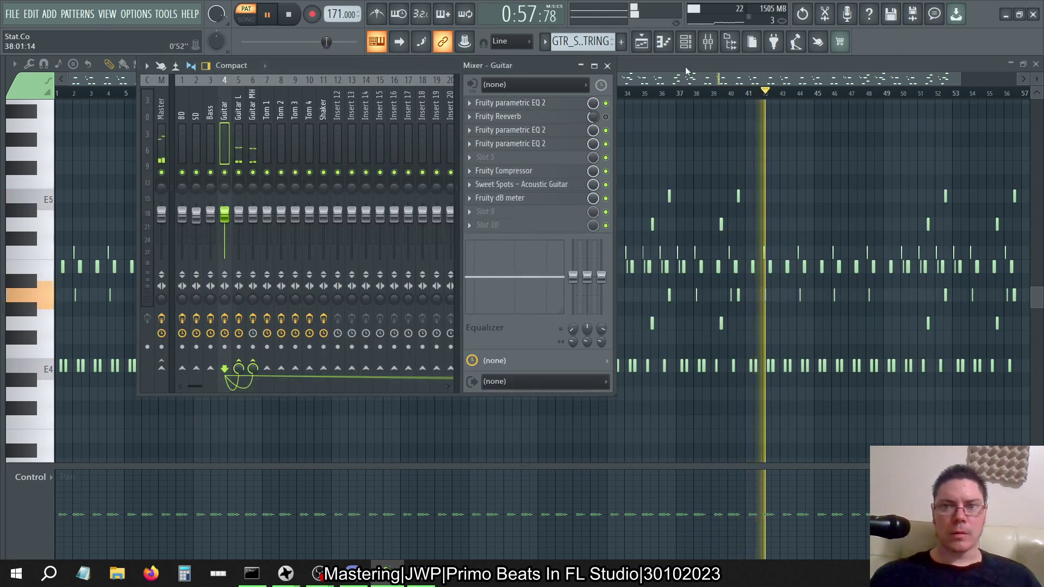
key("F9")
Select bars 1 to 8 of the GTR_STEELSTRING notes on the piano roll timeline.
left_click_drag(197, 93, 57, 93)
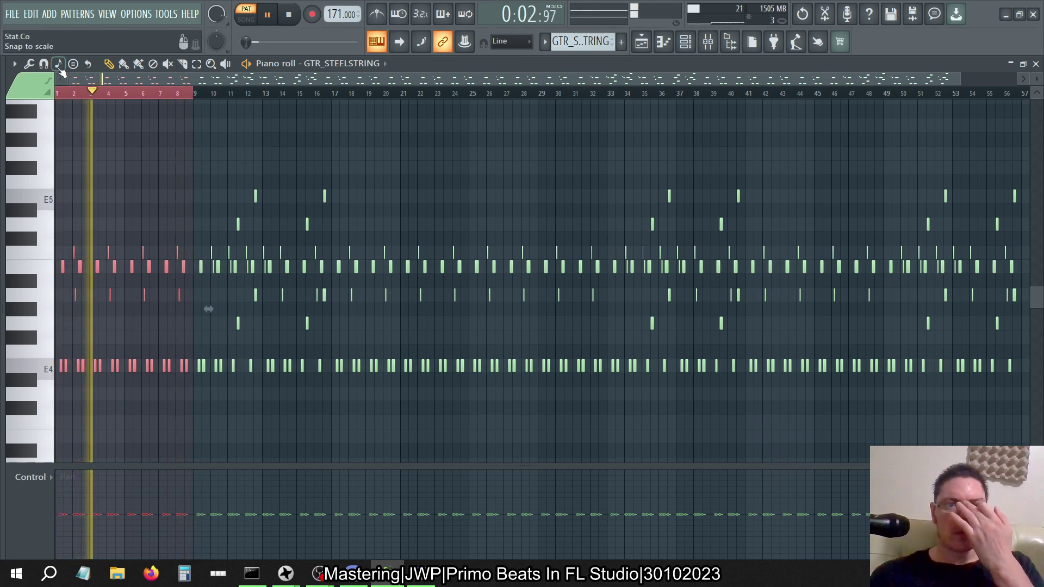
left_click(30, 64)
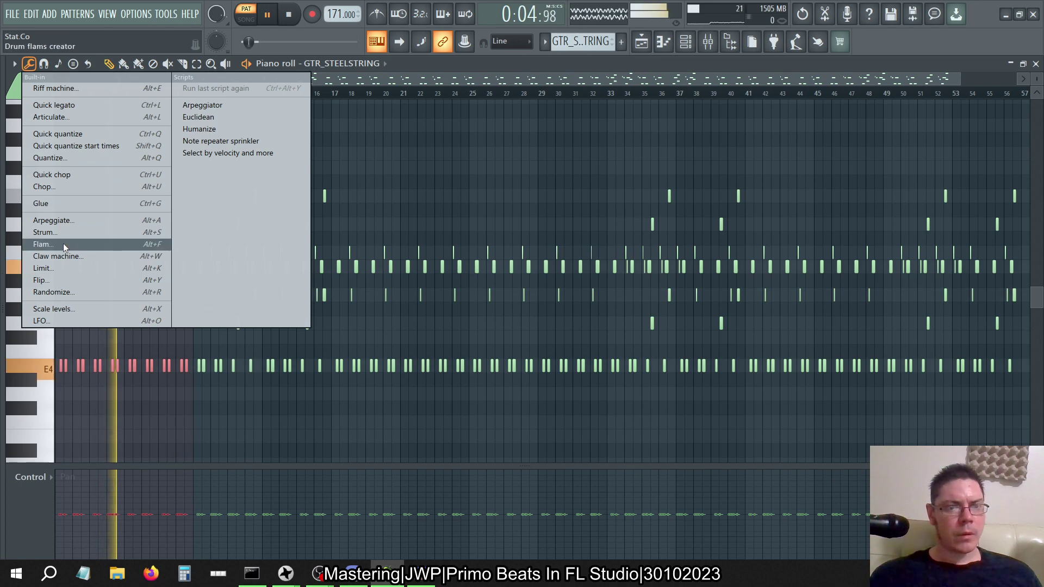
left_click(53, 308)
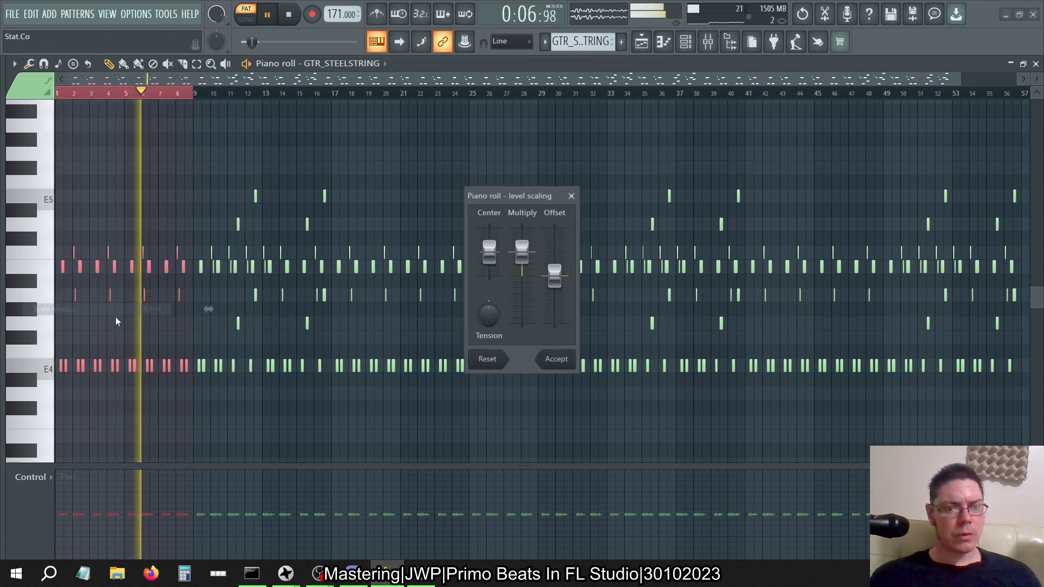
left_click(571, 195)
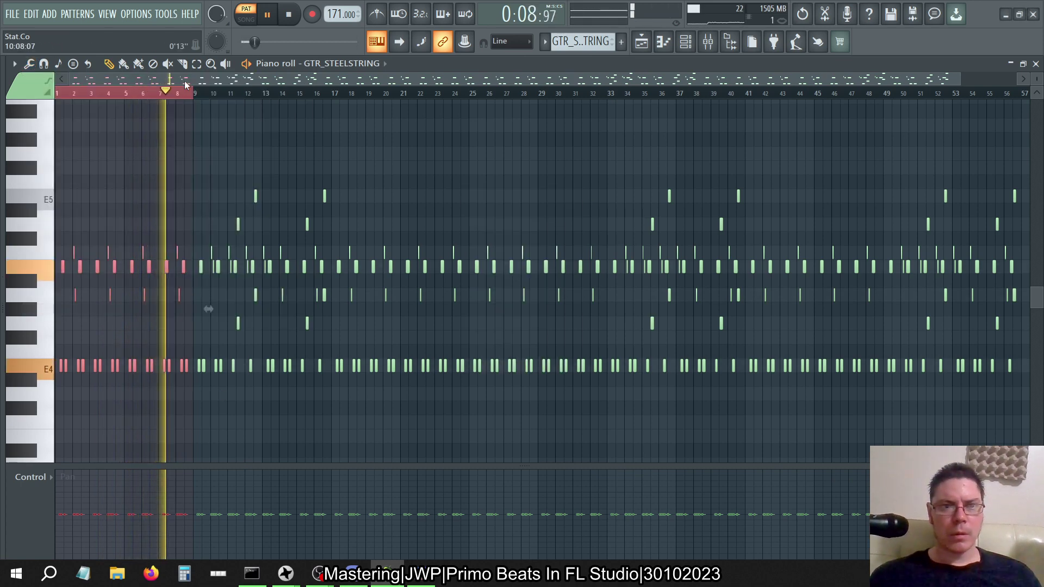
left_click(14, 64)
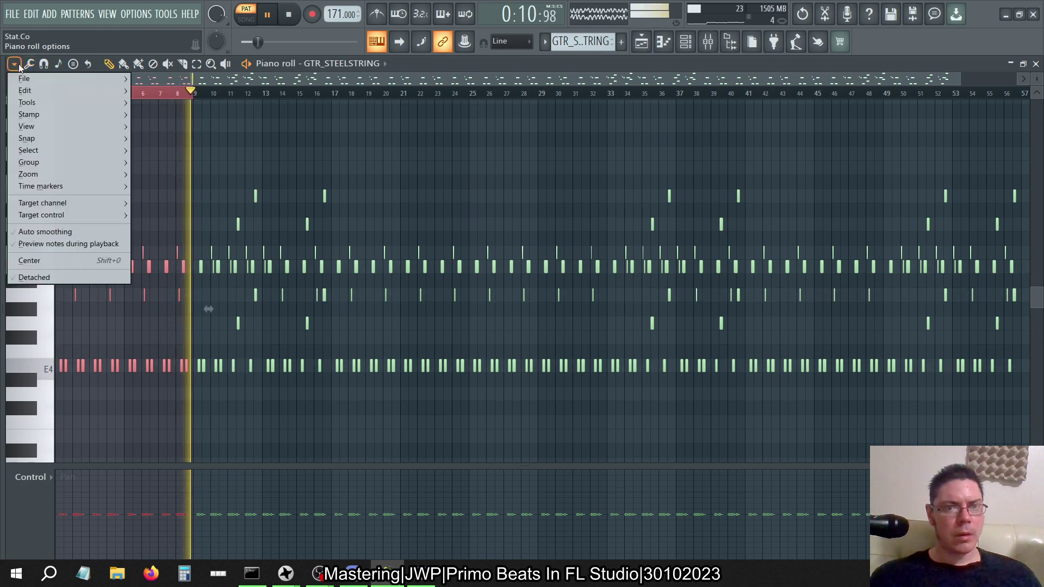
mouse_move(55, 114)
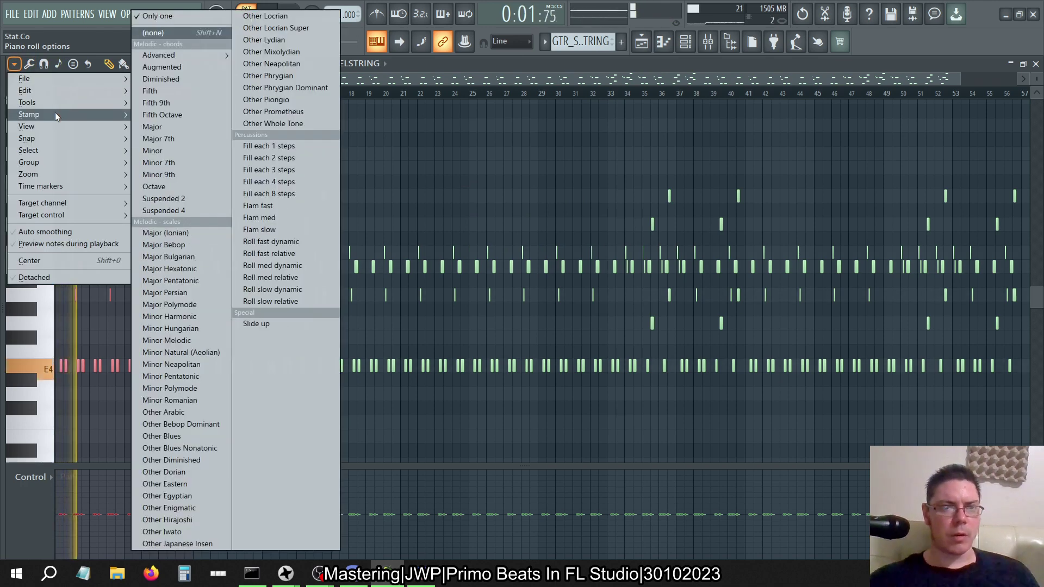
left_click(268, 75)
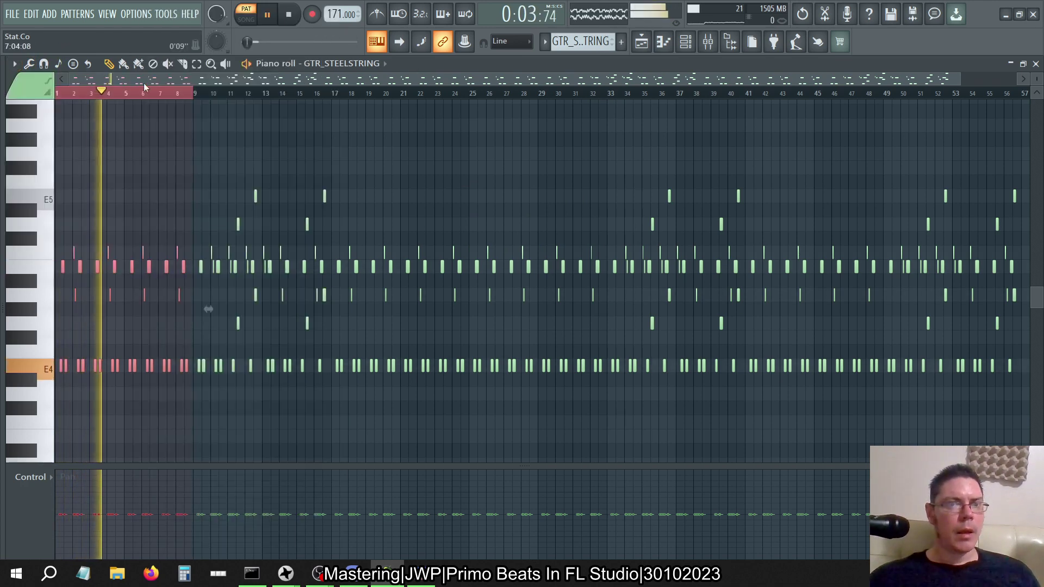
Zoom the piano roll in on the selected notes in bars 1 to 8.
left_click_drag(187, 217, 54, 379)
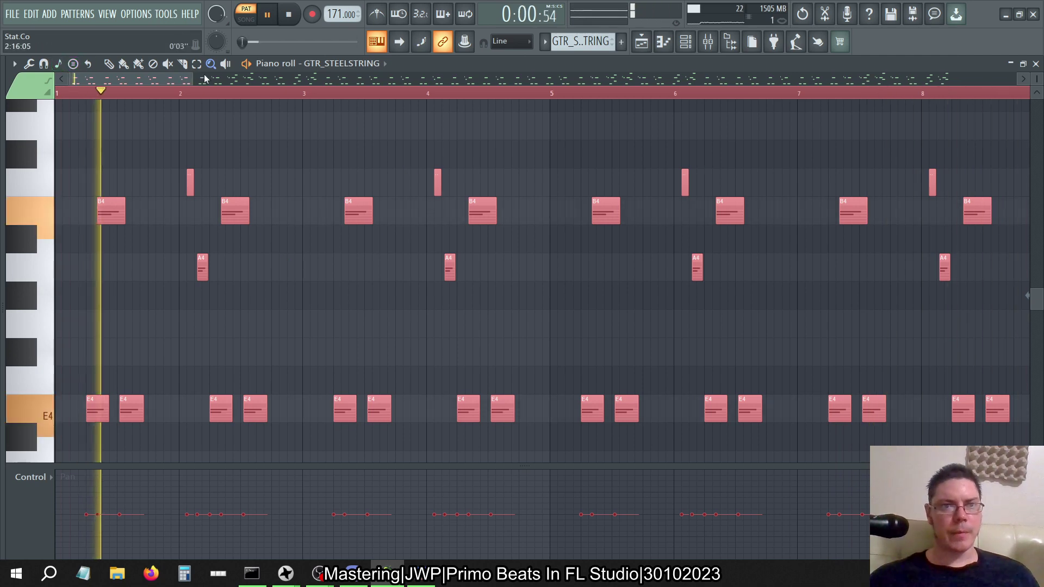
left_click_drag(191, 79, 255, 80)
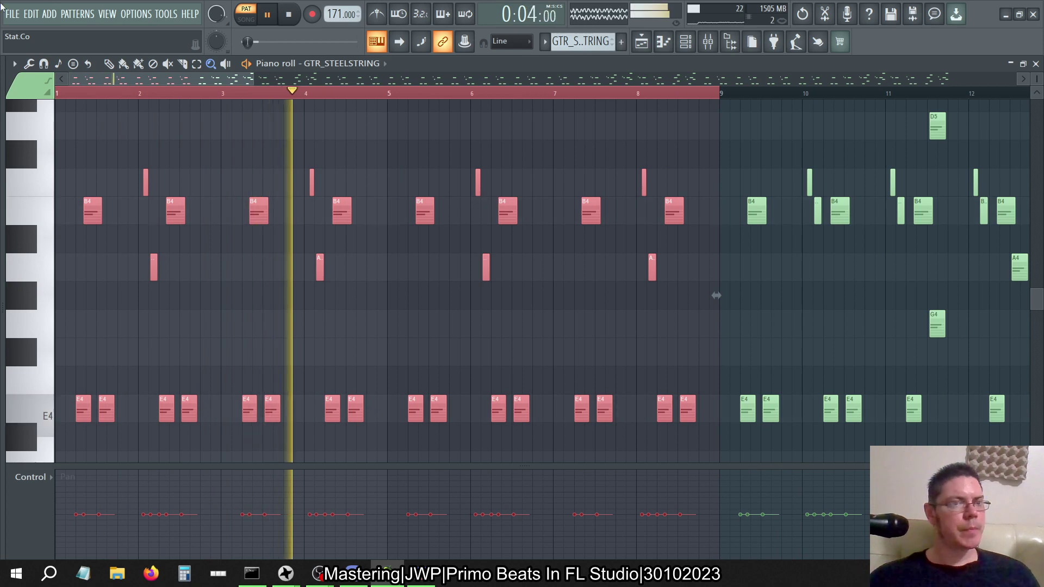
left_click(29, 64)
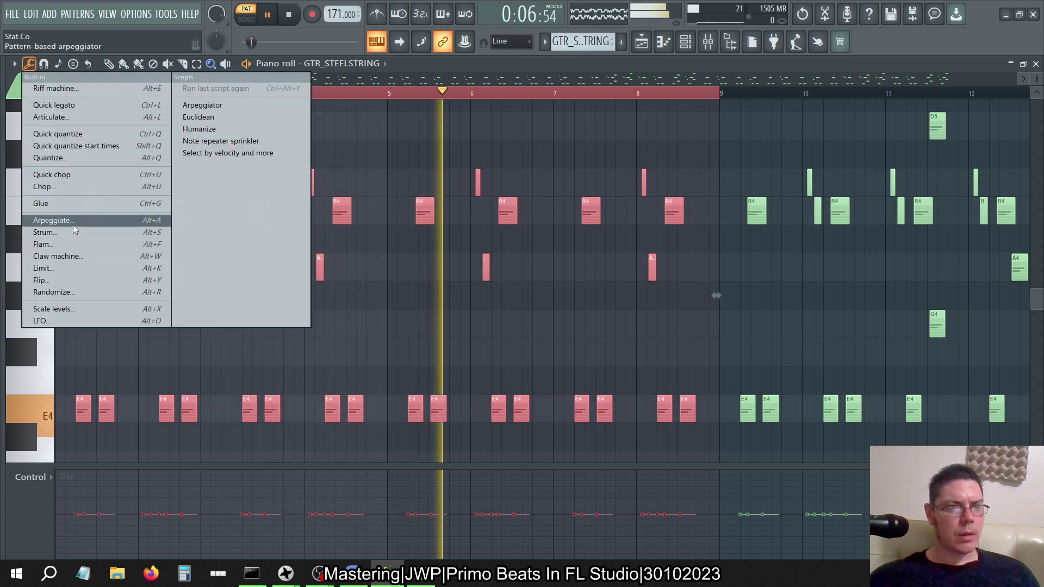
left_click(63, 319)
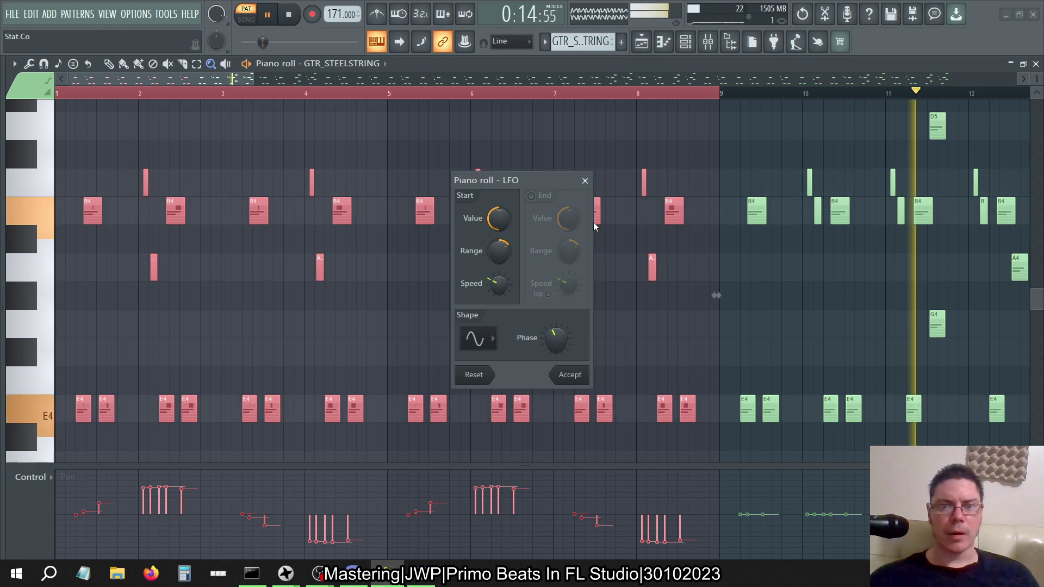
left_click(585, 180)
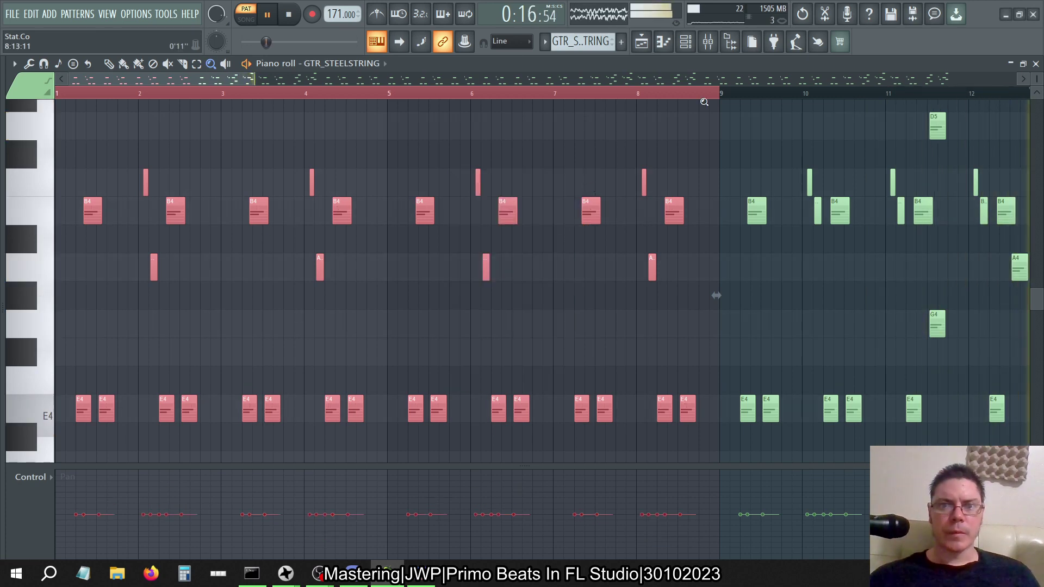
Open the Patcher plugin on the Guitar L mixer track and show its effect chain from the Mid Side Splitter to the Fruity Limiter.
left_click(708, 44)
left_click(240, 122)
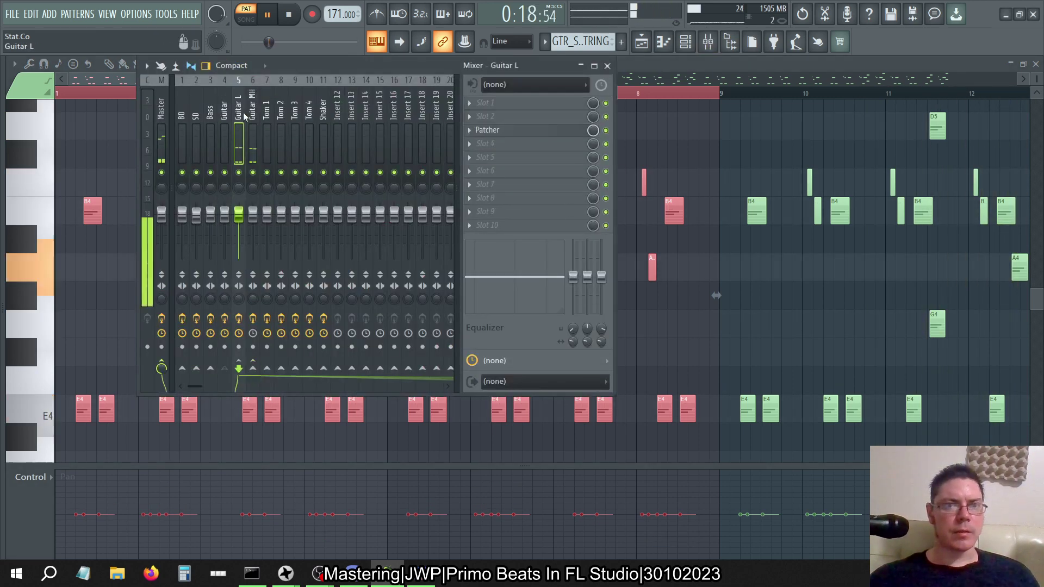
left_click(513, 131)
left_click_drag(332, 280, 483, 152)
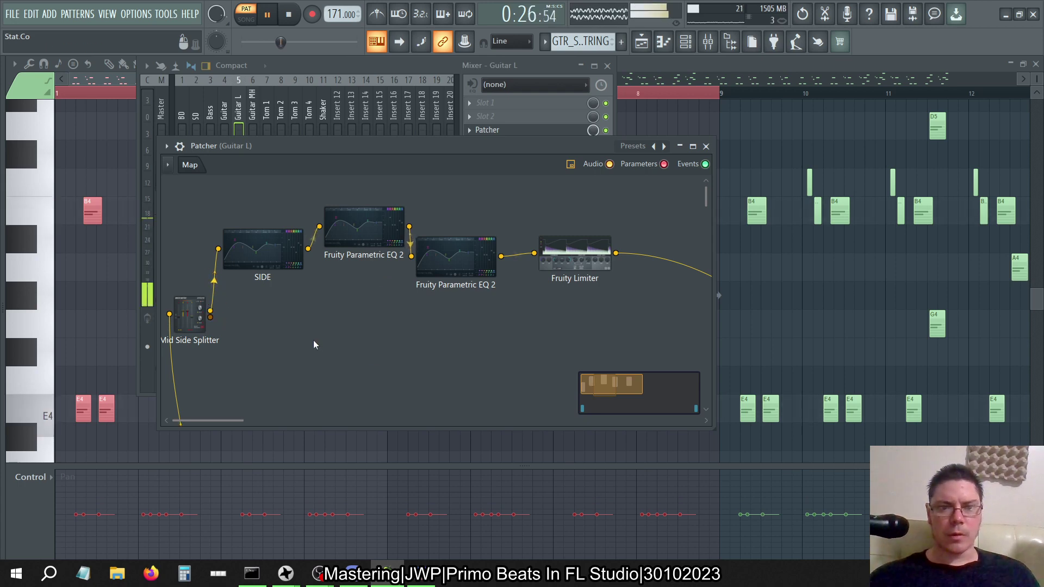
Rearrange the Patcher map with To FL Studio beside the Fruity Limiter and From FL Studio beside the Mid Side Splitter, and widen the window.
left_click_drag(458, 331, 393, 331)
scroll(392, 331, "right", 5)
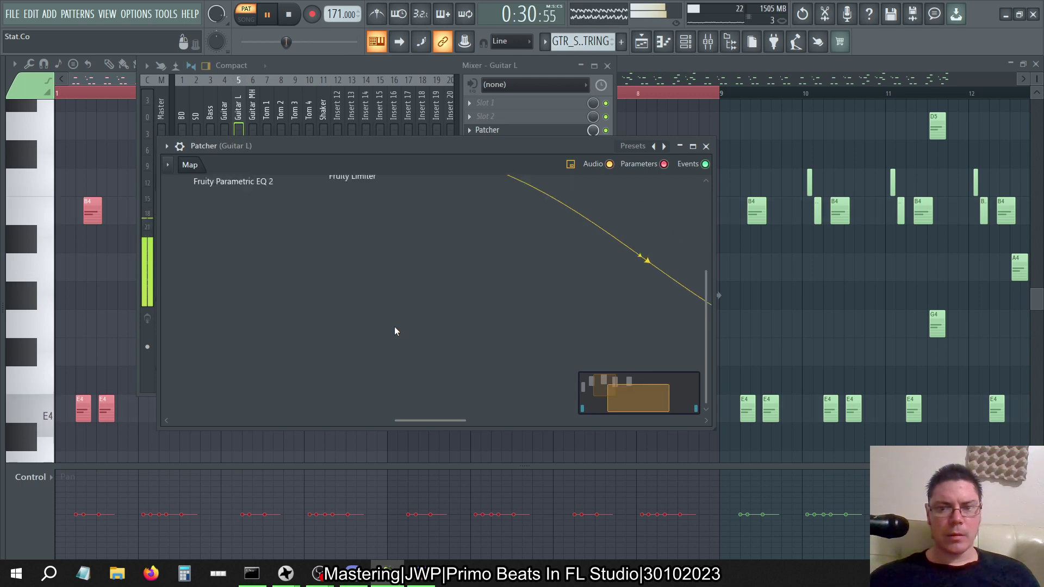
scroll(393, 326, "left", 5)
left_click_drag(626, 394, 642, 394)
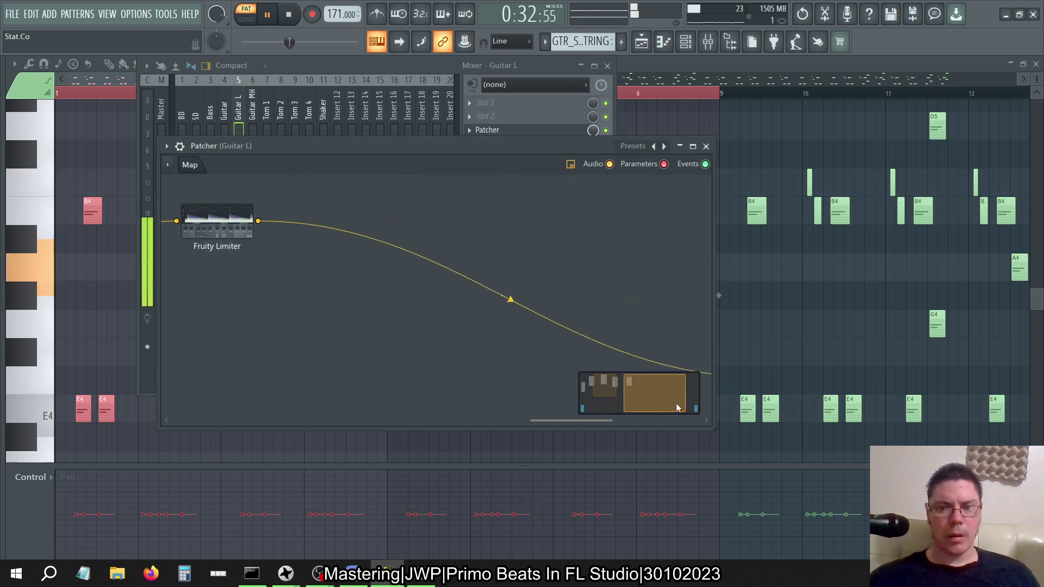
left_click_drag(700, 373, 705, 354)
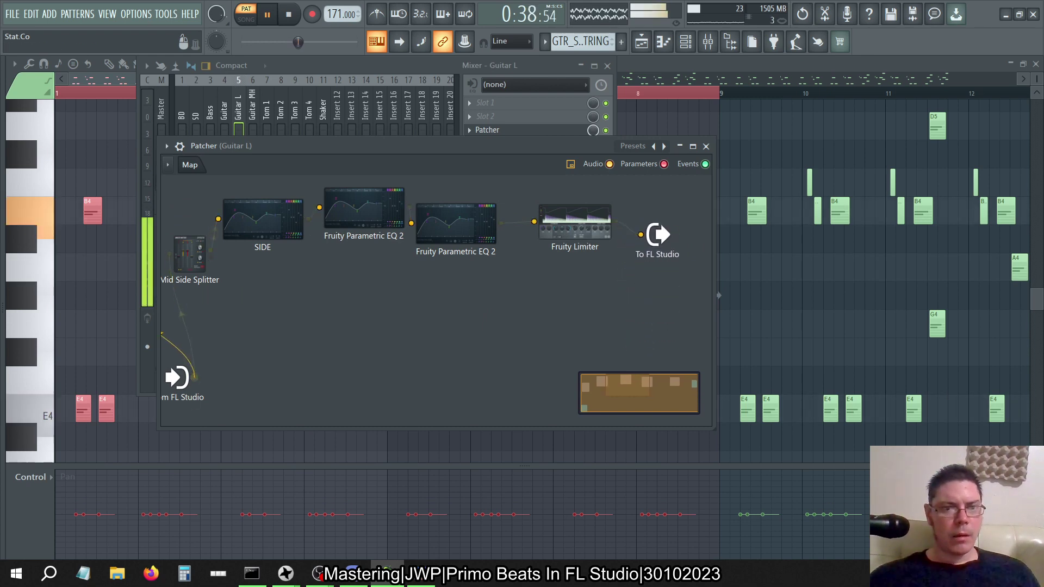
left_click_drag(175, 373, 175, 257)
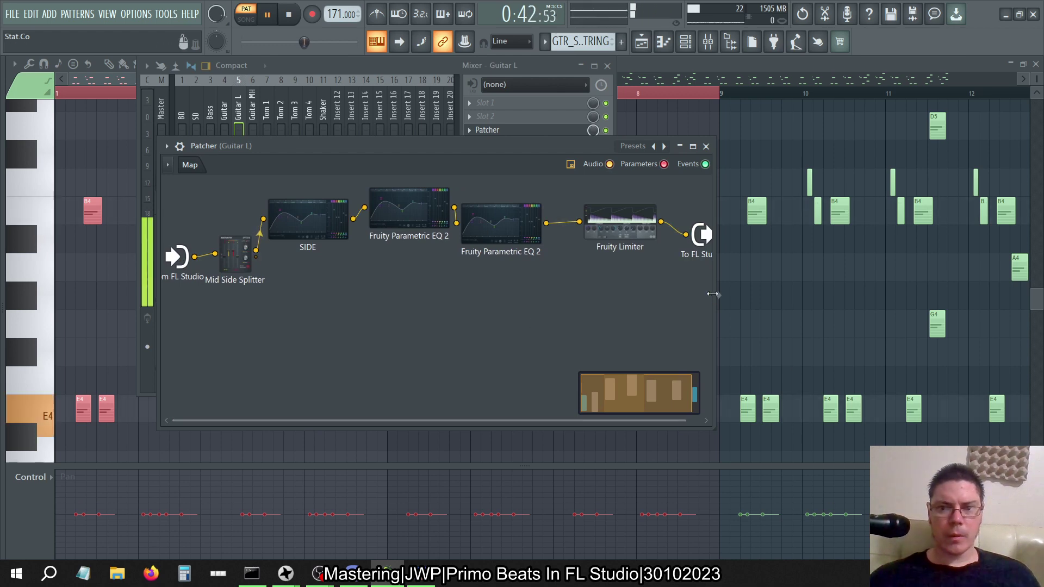
left_click_drag(715, 295, 810, 294)
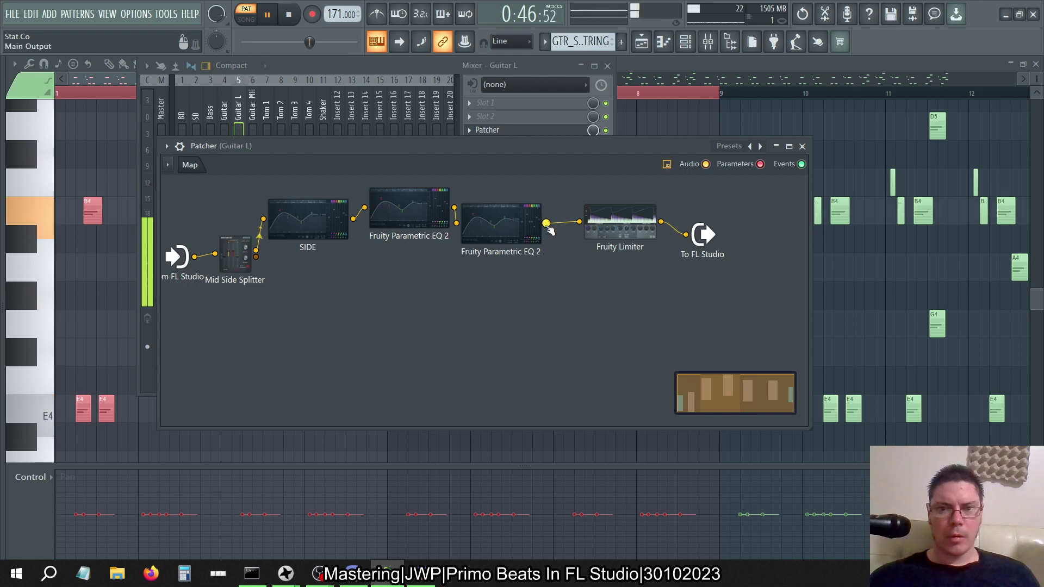
Move the Fruity Limiter below the chain, route the last Fruity Parametric EQ 2 directly to To FL Studio, and return to the piano roll.
left_click_drag(628, 227, 626, 356)
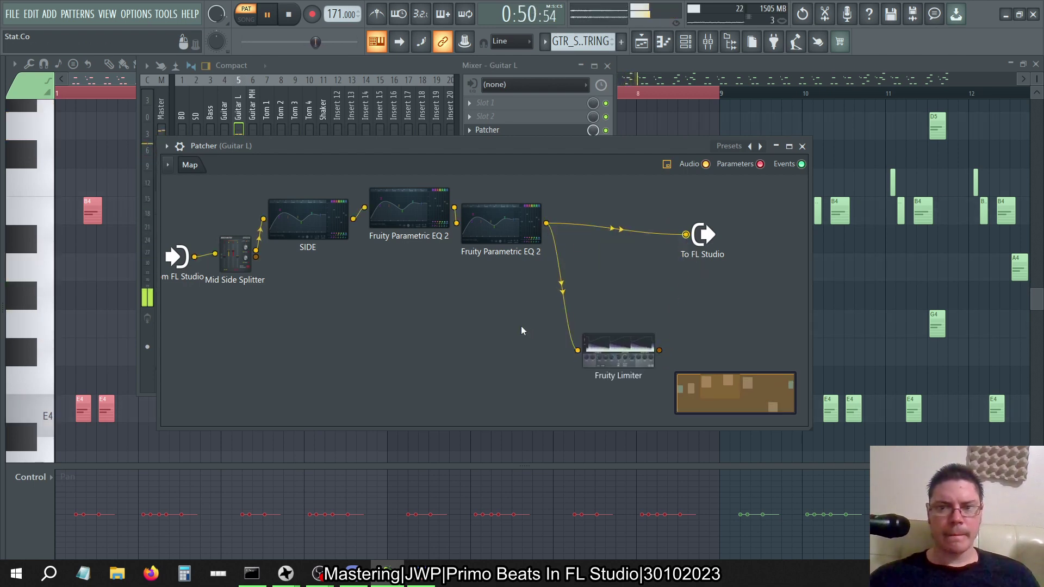
left_click(388, 66)
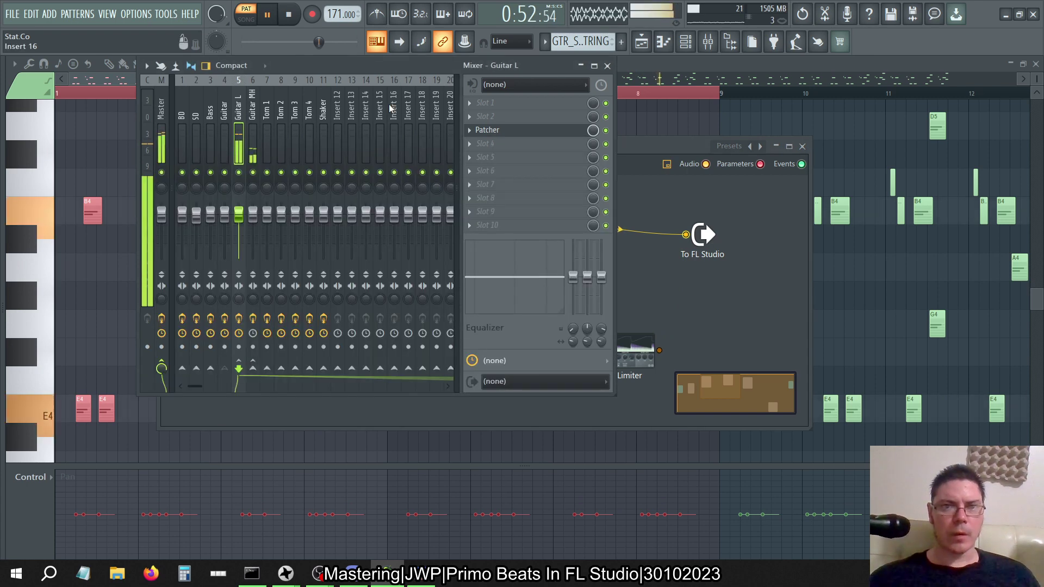
left_click(676, 64)
left_click(30, 64)
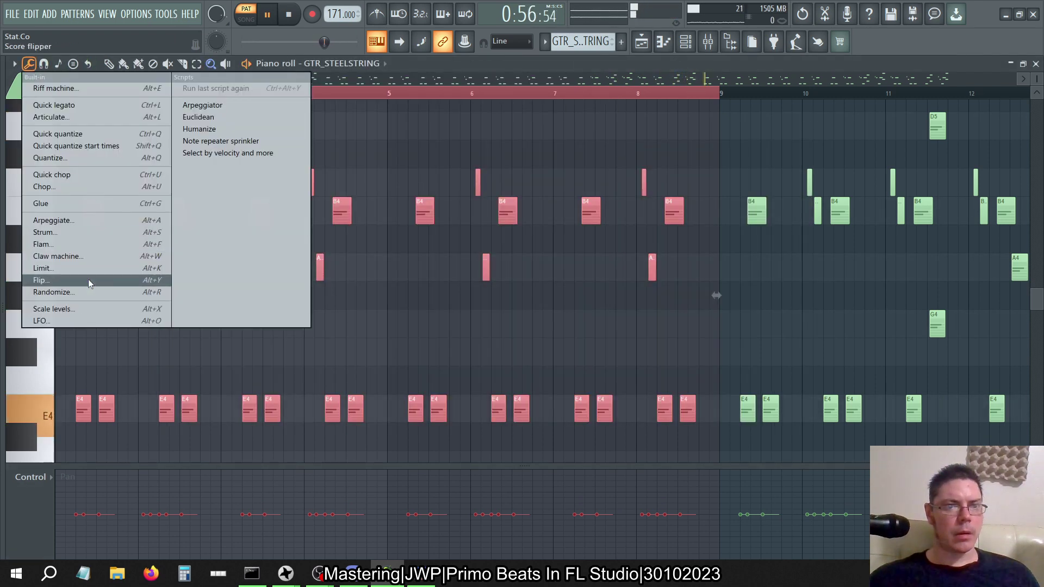
left_click(74, 321)
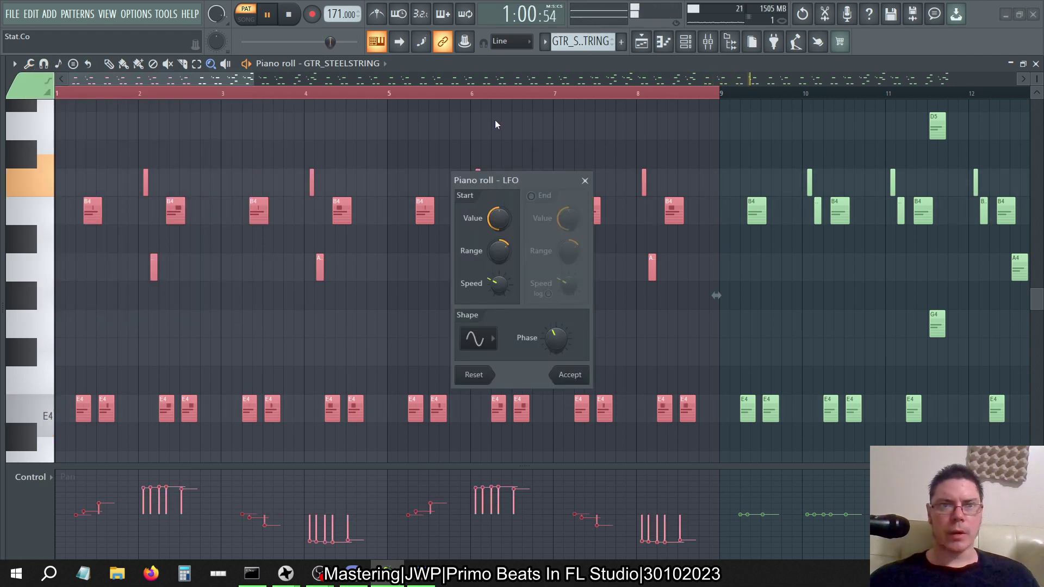
left_click(585, 181)
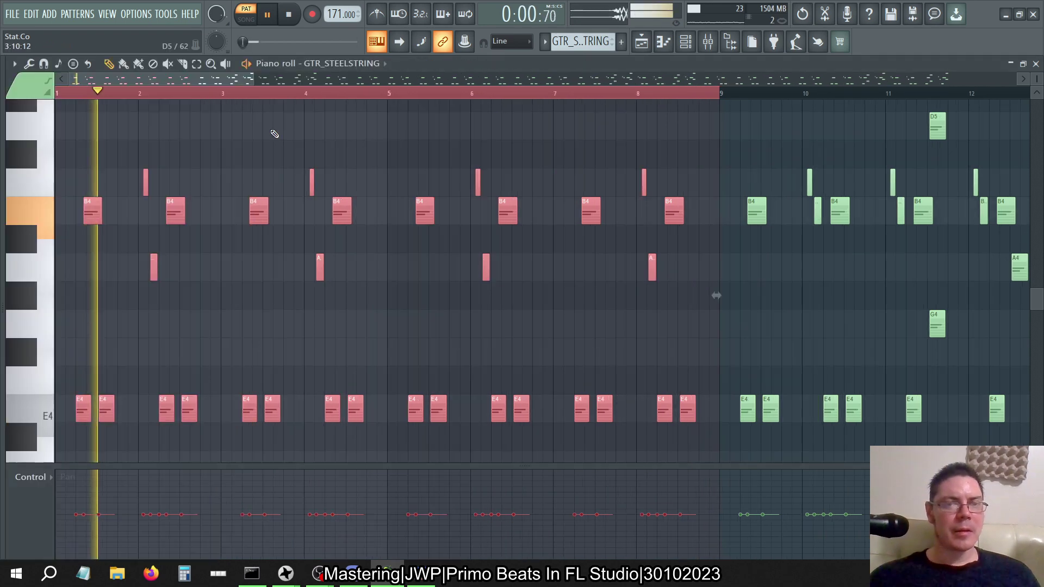
Apply the LFO tool to the panning of the selected notes with default settings and a 5% starting range.
left_click(29, 64)
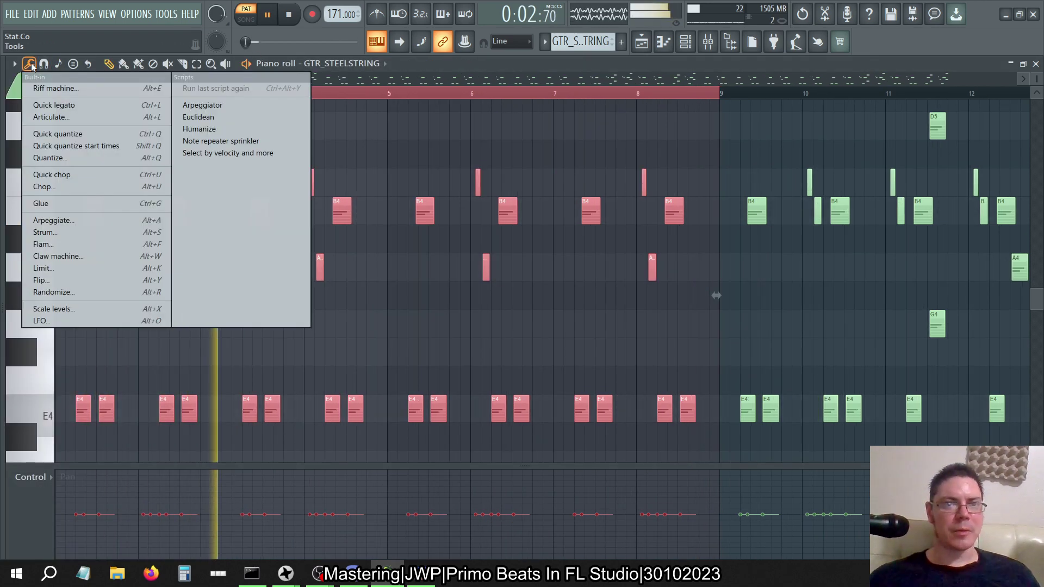
left_click(61, 320)
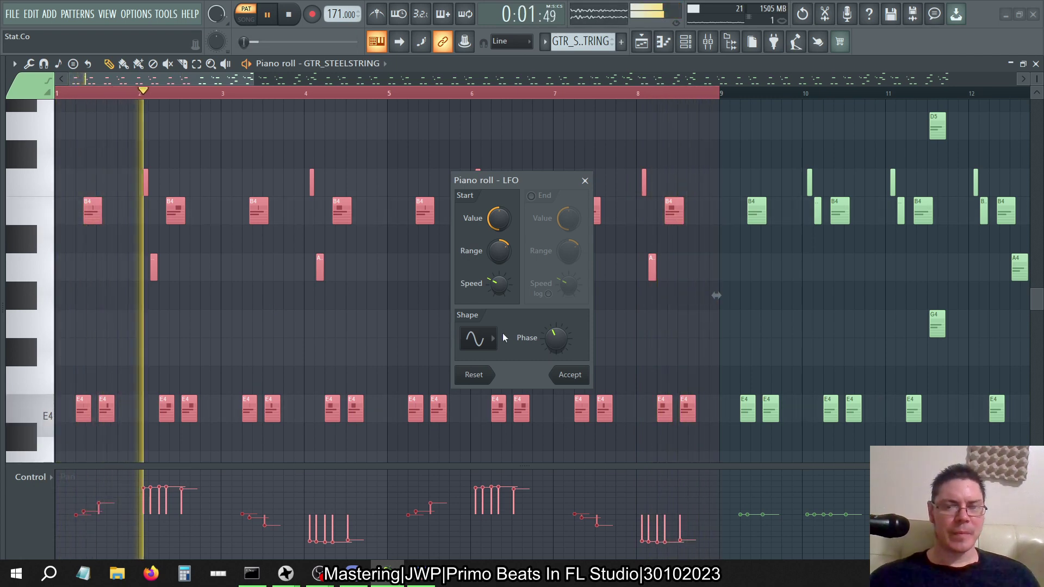
left_click(475, 376)
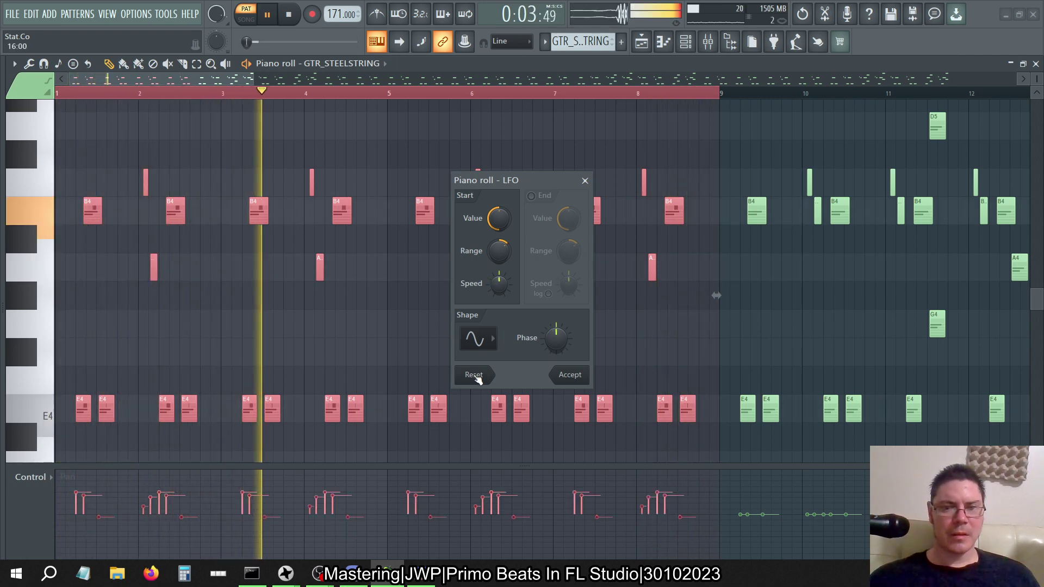
left_click_drag(498, 250, 498, 280)
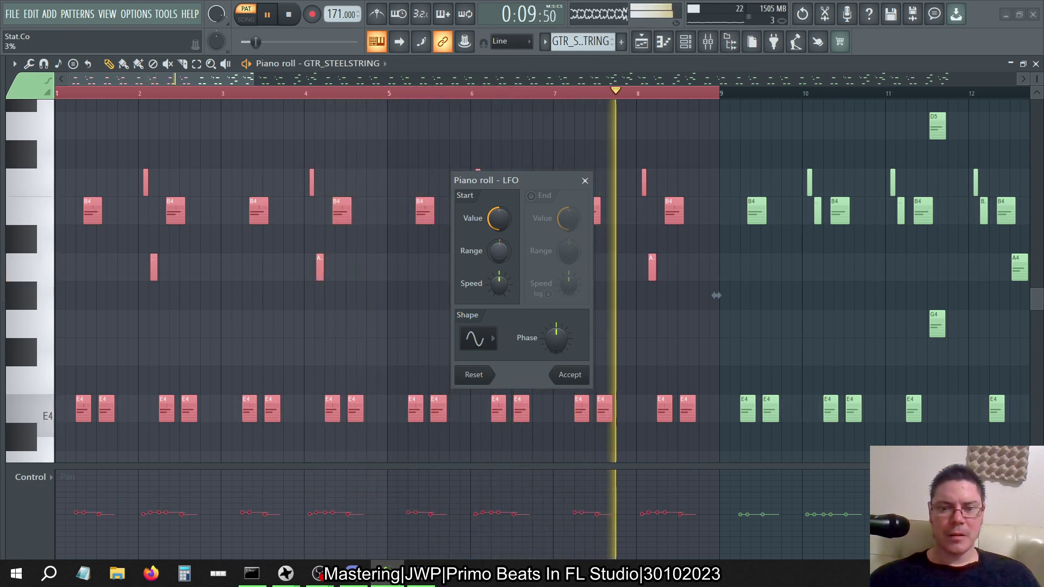
left_click_drag(498, 280, 498, 275)
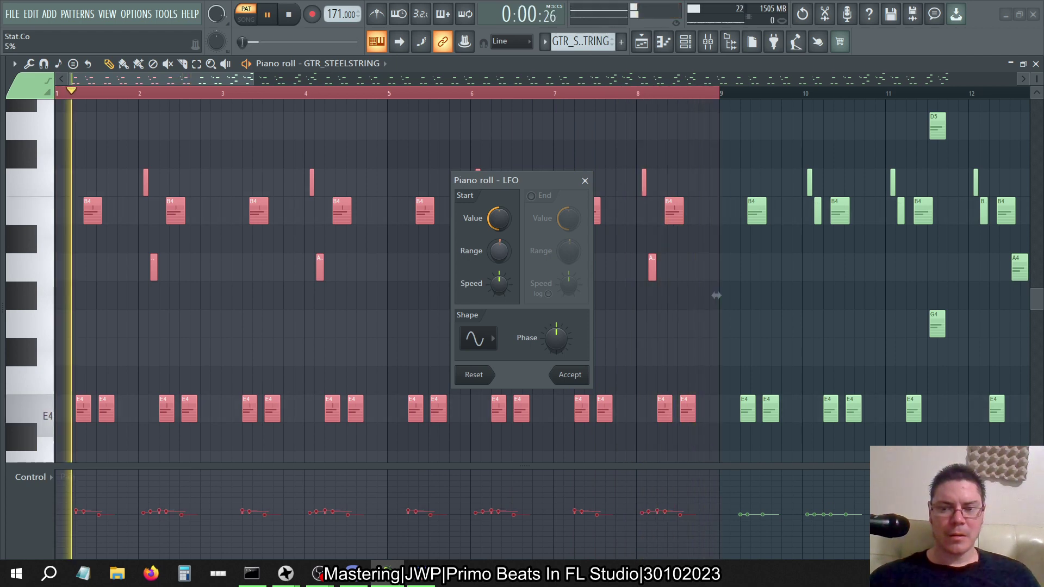
left_click(570, 375)
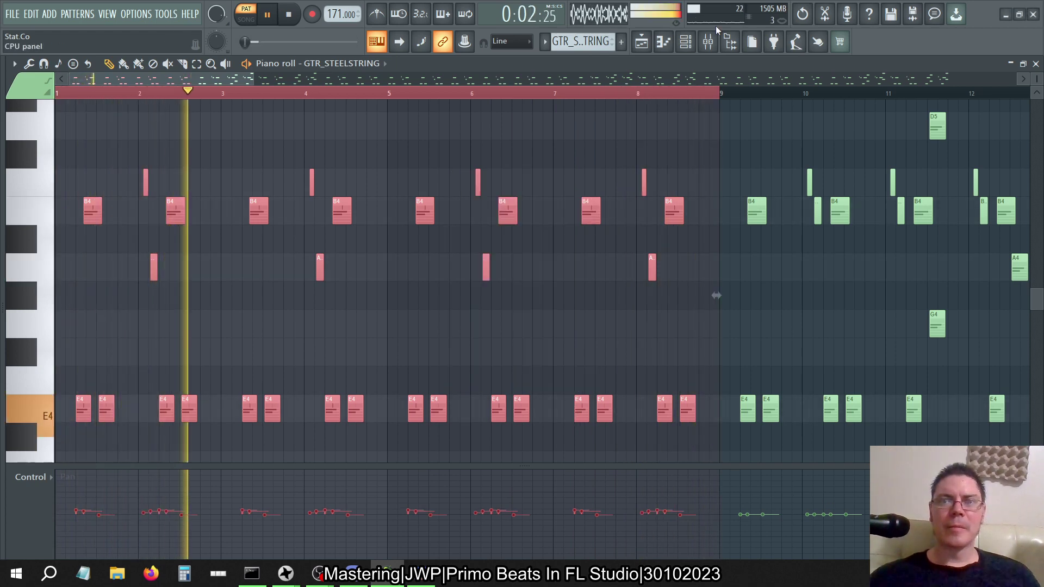
Connect the Mid Side Splitter's upper output straight to To FL Studio in Guitar L's Patcher, bypassing the SIDE chain, and return to the piano roll.
left_click(707, 41)
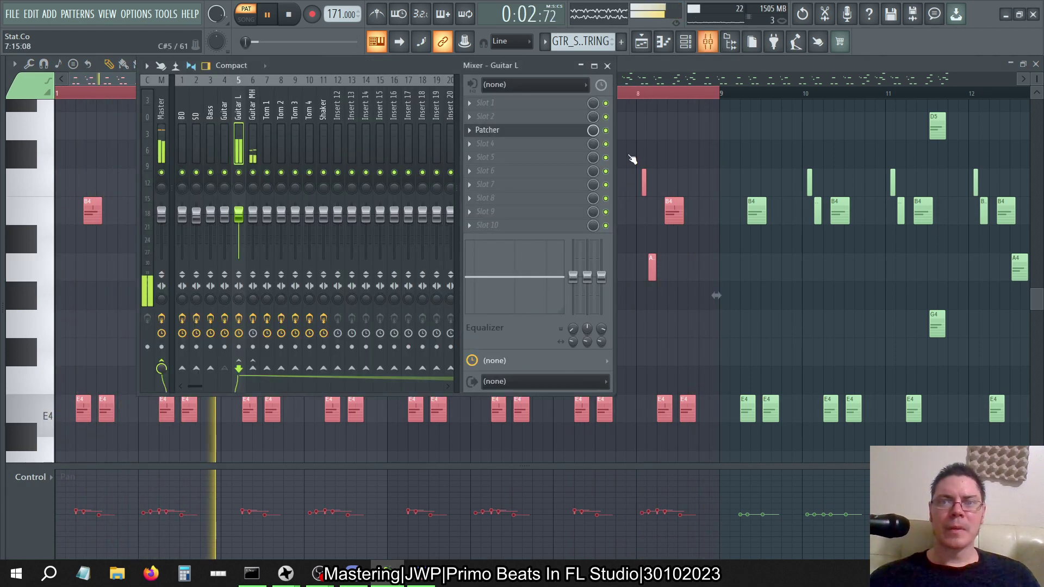
left_click(520, 131)
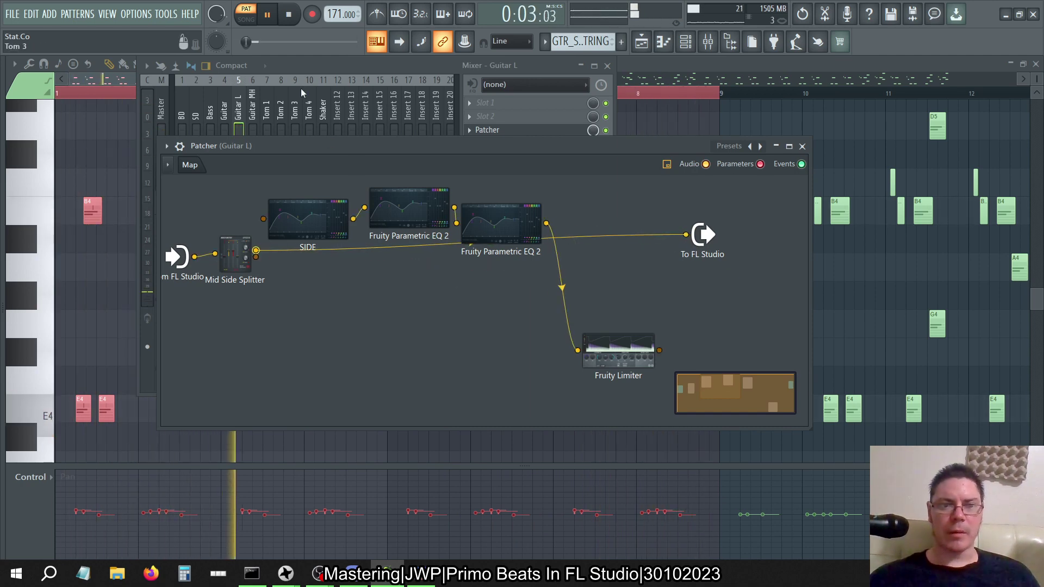
left_click(683, 61)
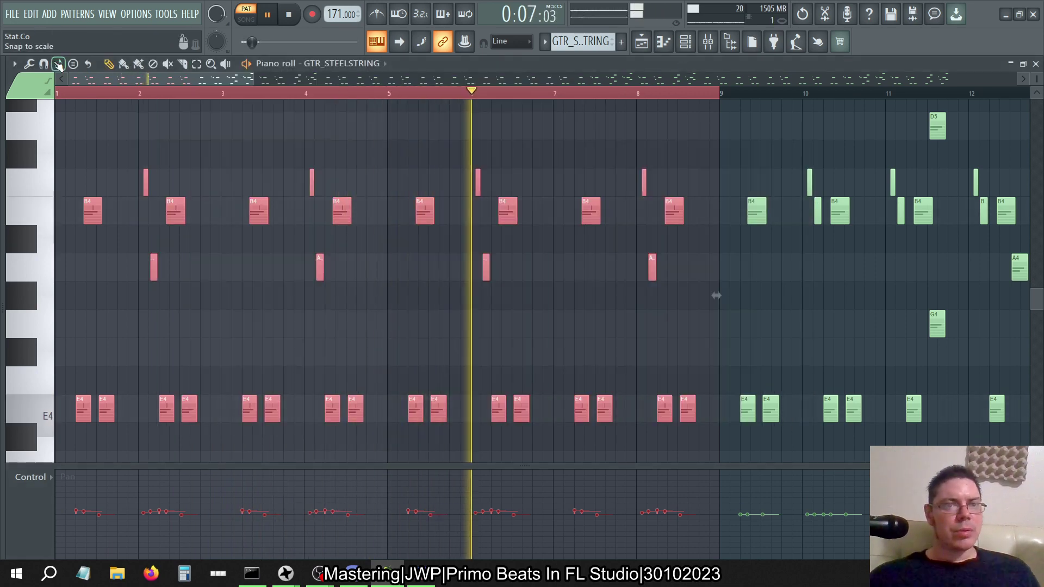
left_click(29, 64)
left_click(64, 319)
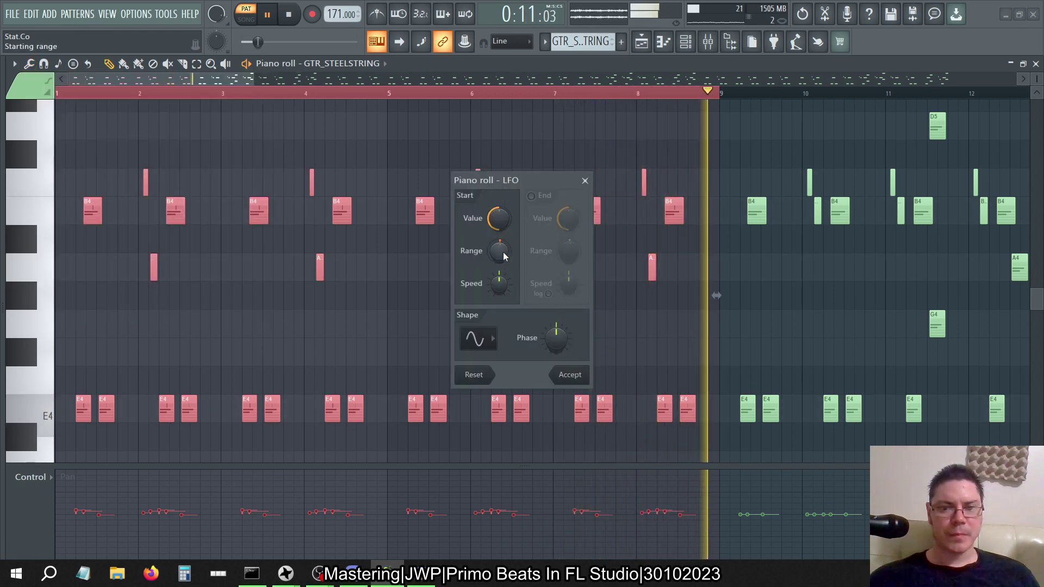
left_click(585, 180)
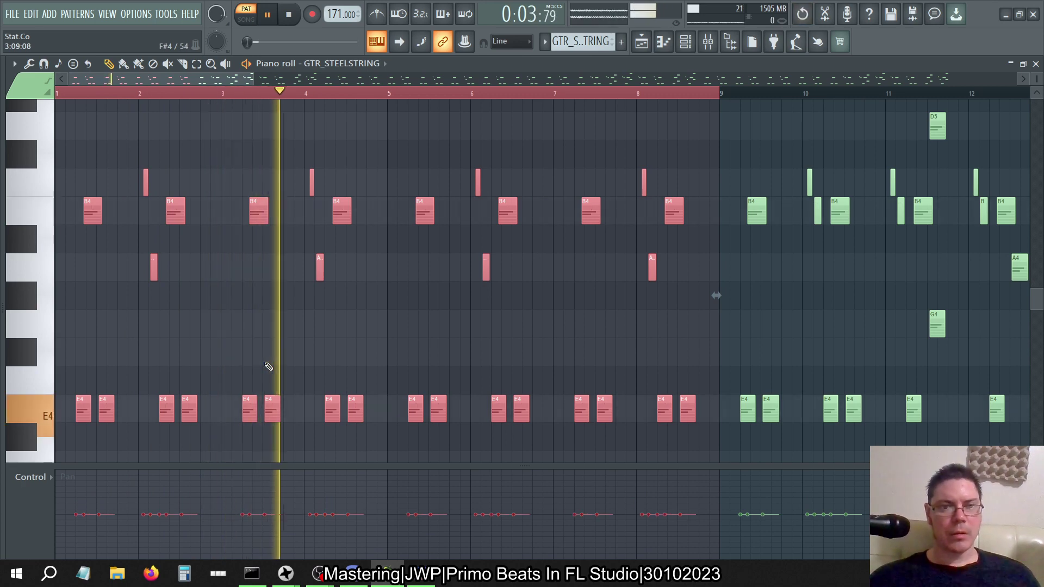
Route the Mid Side Splitter's lower output toward To FL Studio in Guitar L's Patcher, and close Patcher and the mixer.
left_click(30, 64)
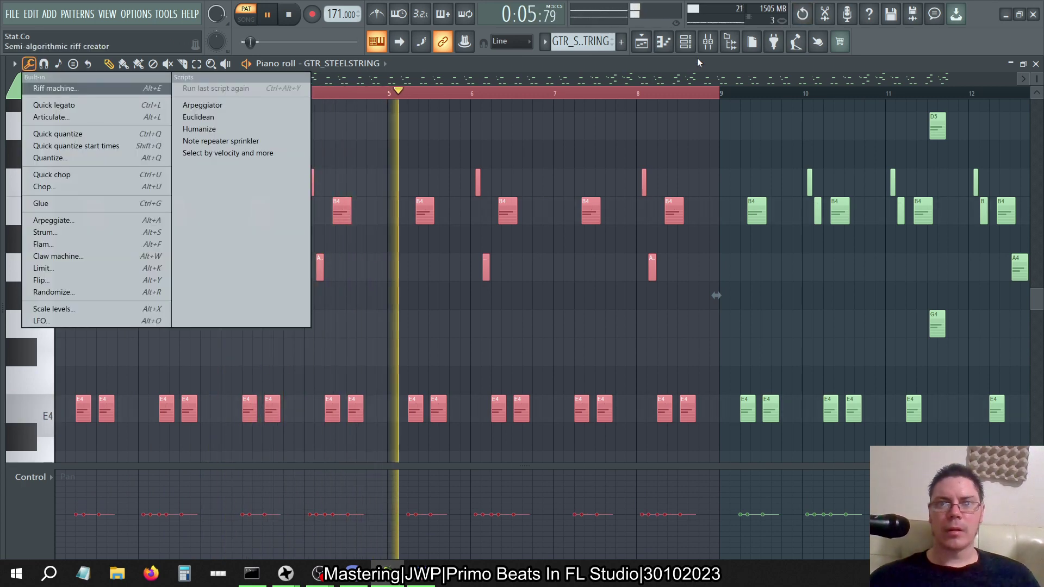
left_click(708, 41)
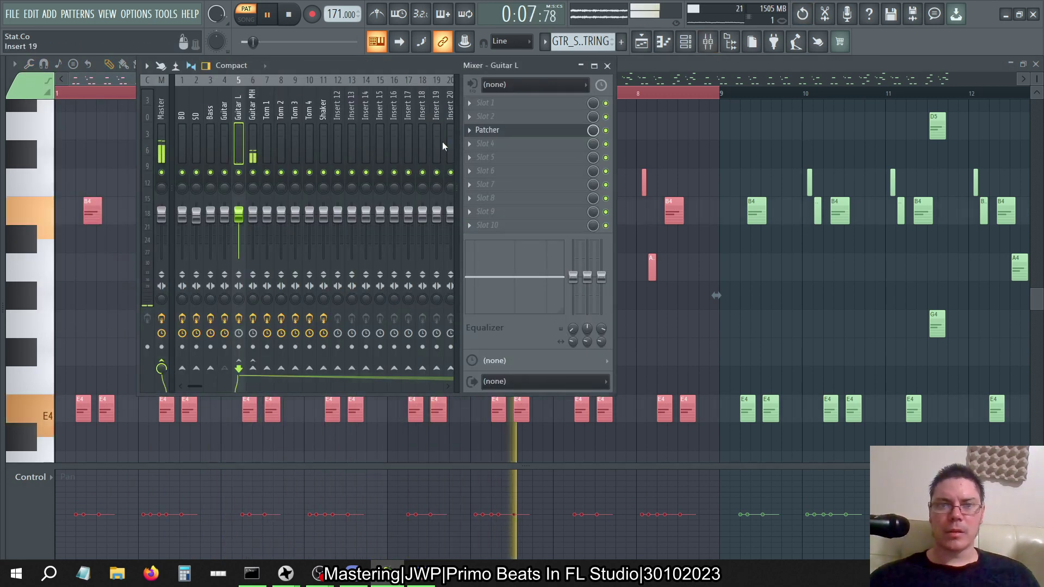
left_click(489, 130)
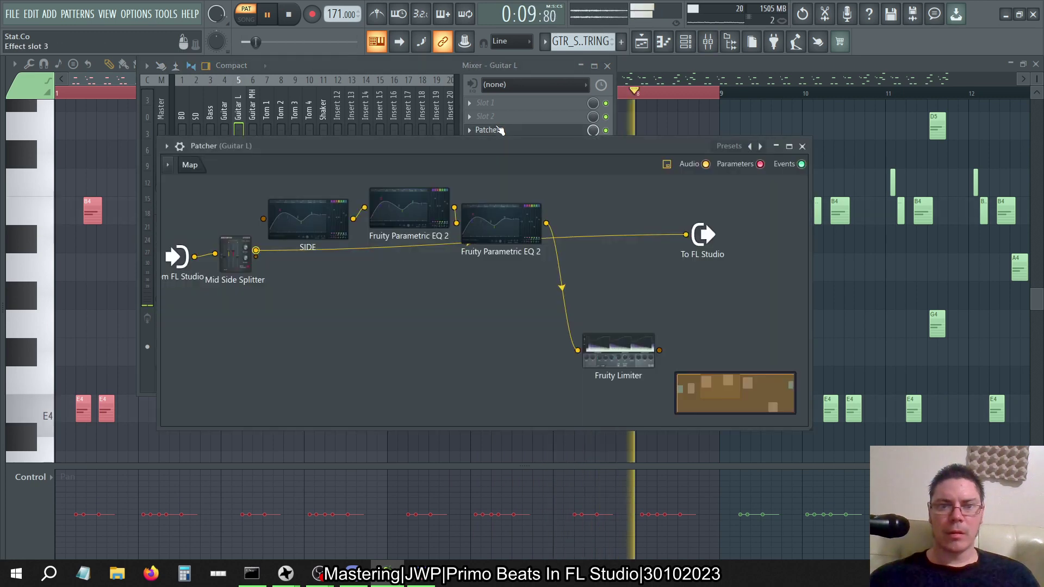
left_click_drag(255, 256, 686, 235)
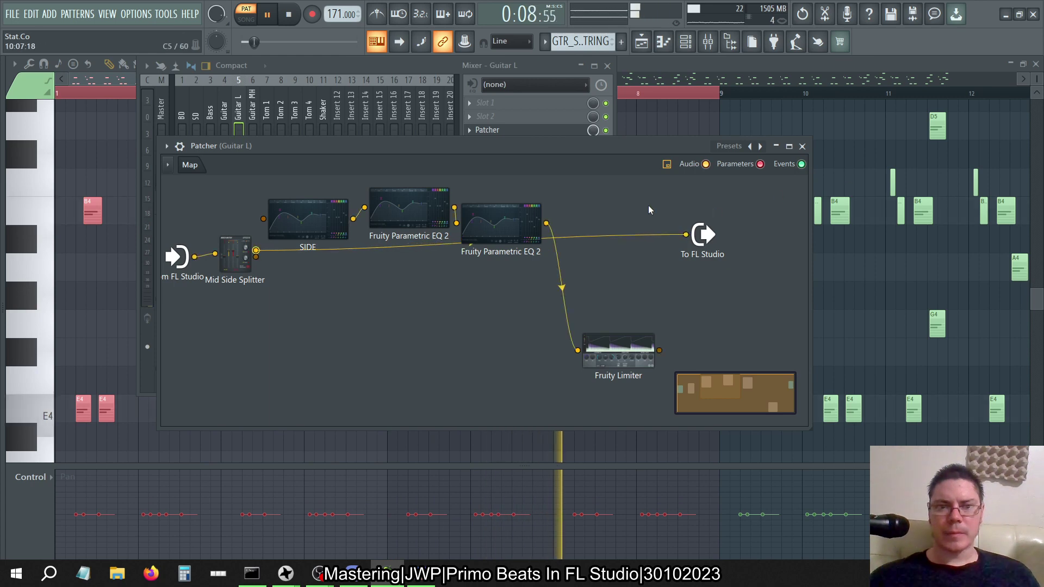
left_click_drag(256, 256, 597, 274)
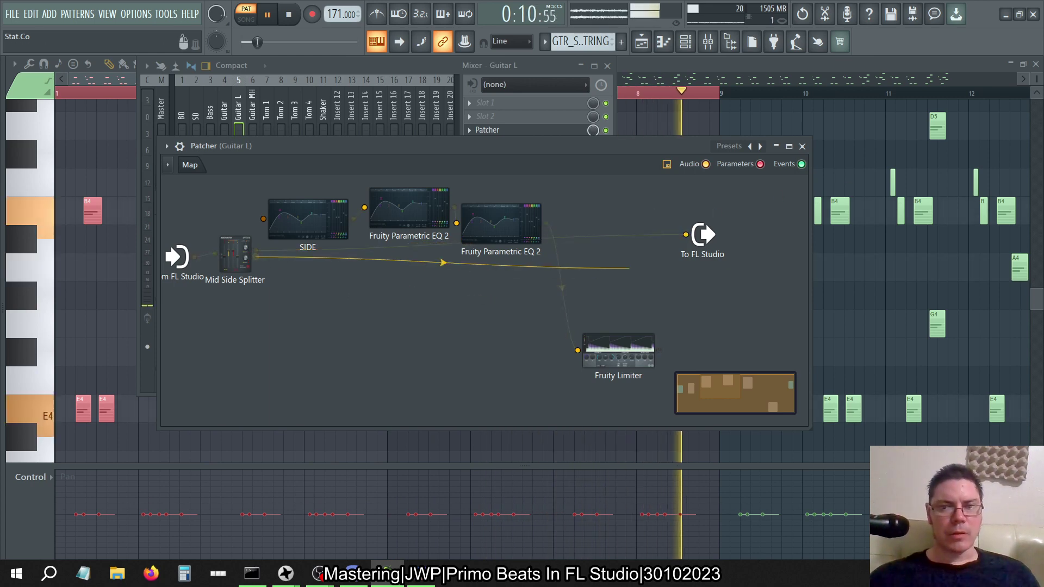
left_click(801, 146)
left_click(607, 68)
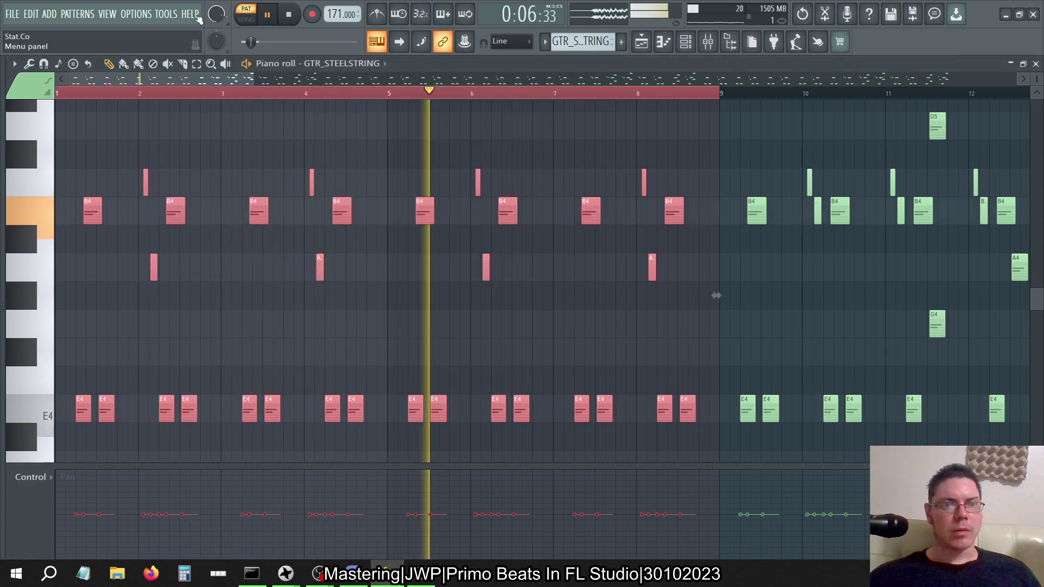
Apply the LFO tool to the selected notes' panning with a wider starting range, a shifted phase and a slower speed.
left_click(29, 64)
left_click(103, 320)
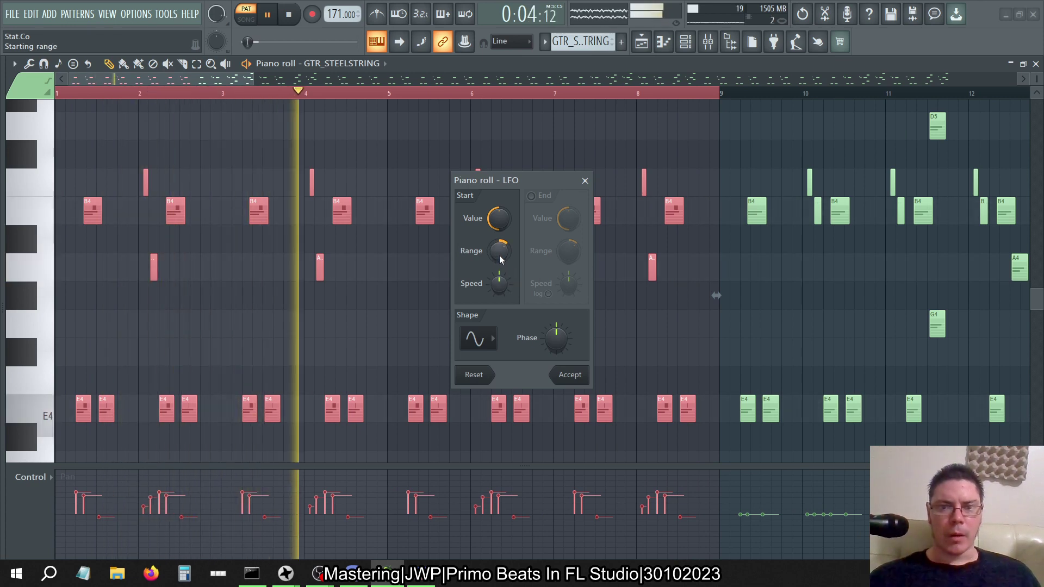
left_click_drag(498, 218, 498, 215)
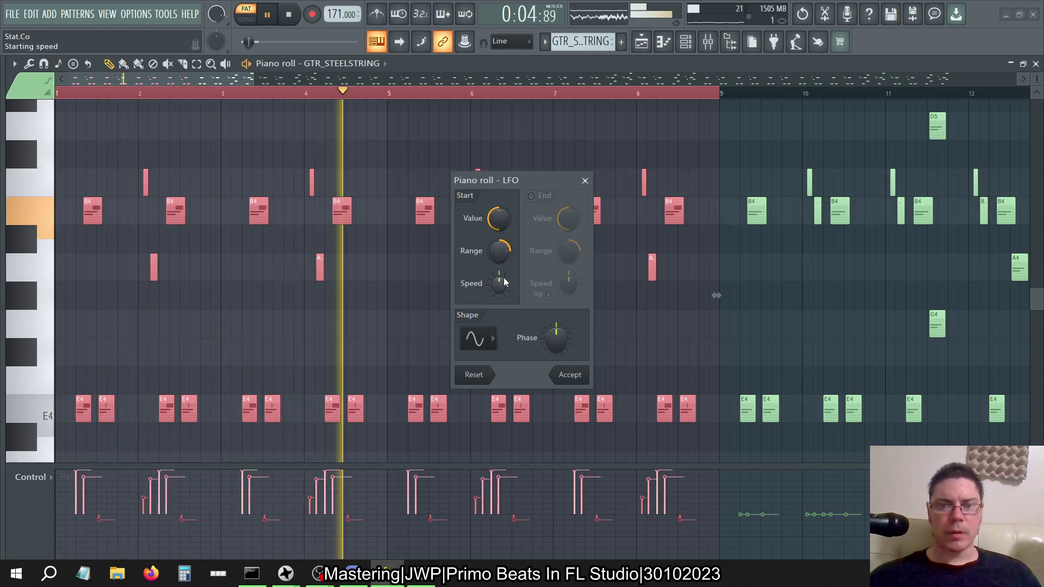
mouse_move(556, 339)
left_mouse_down()
mouse_move(556, 355)
mouse_move(559, 342)
left_mouse_up()
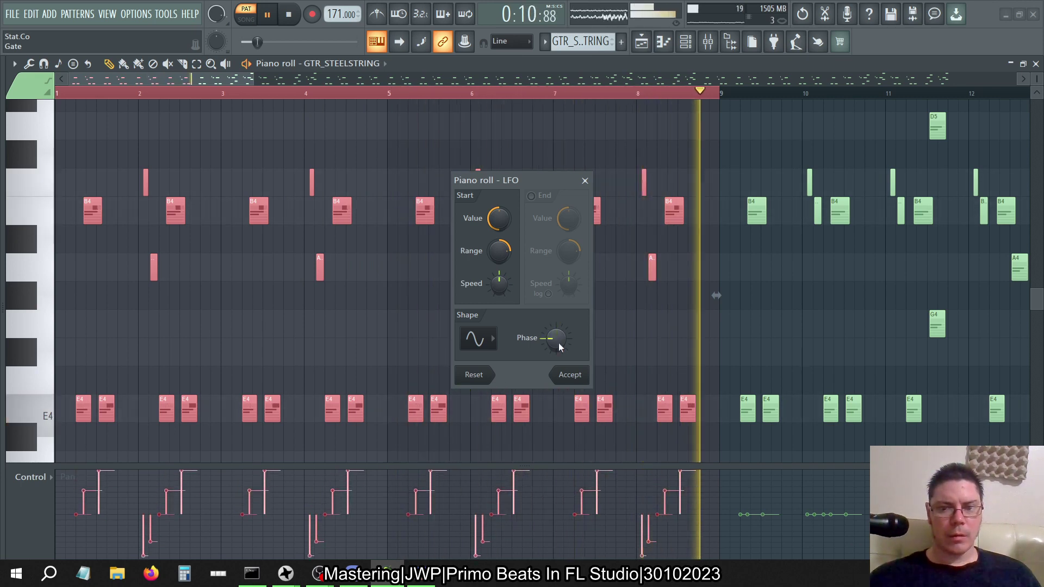
left_click_drag(500, 294, 500, 300)
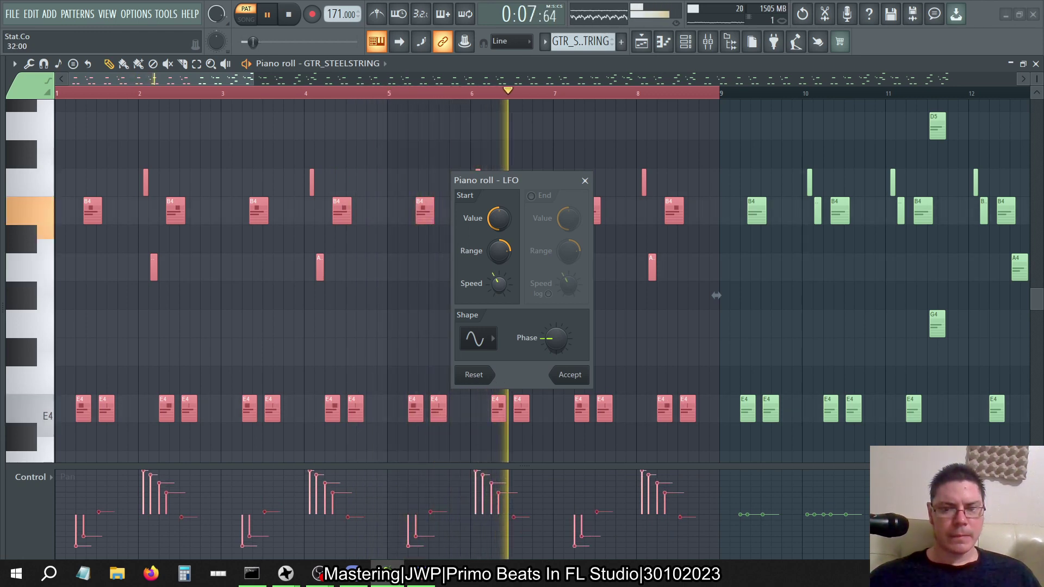
left_click_drag(500, 300, 500, 302)
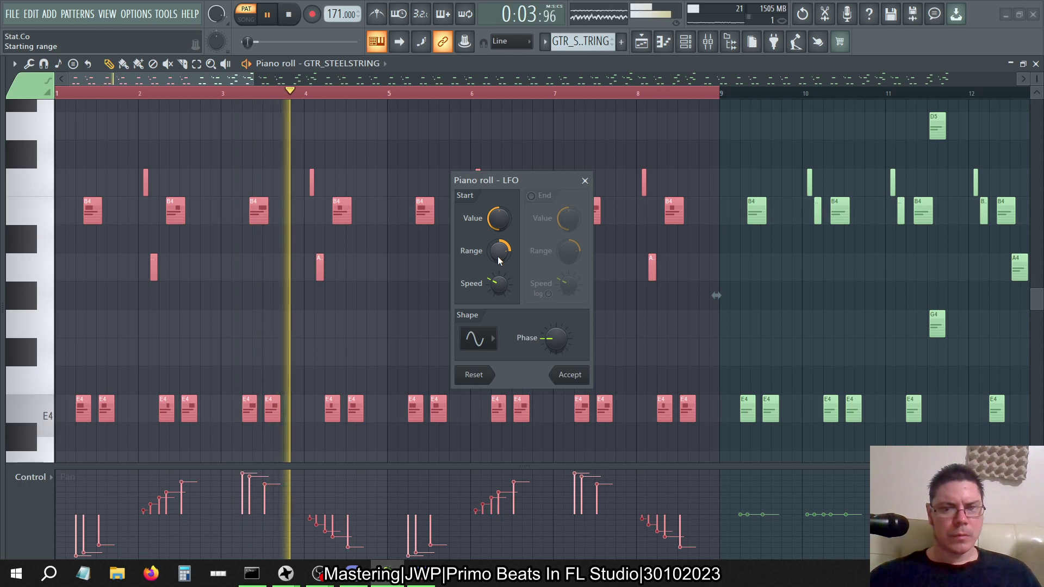
Try the square shape for the panning LFO, then choose the triangle shape and accept the LFO settings.
left_click(474, 339)
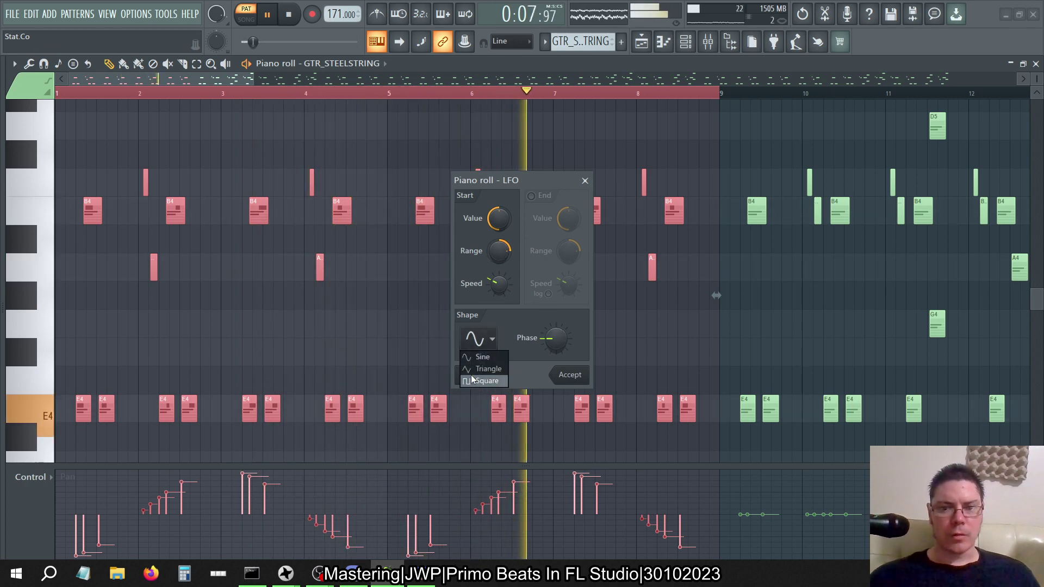
left_click(472, 380)
left_click(487, 368)
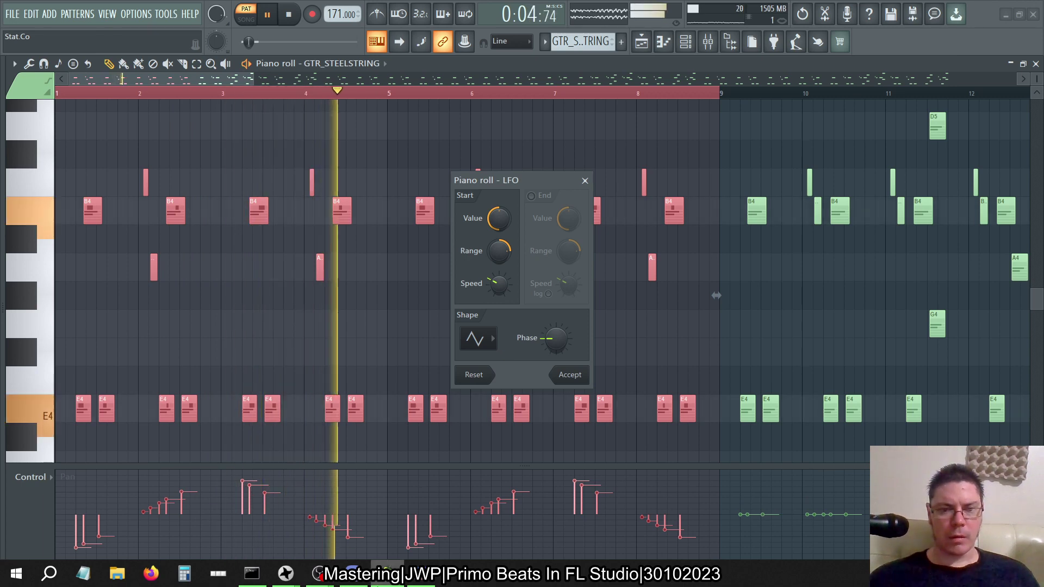
left_click(570, 375)
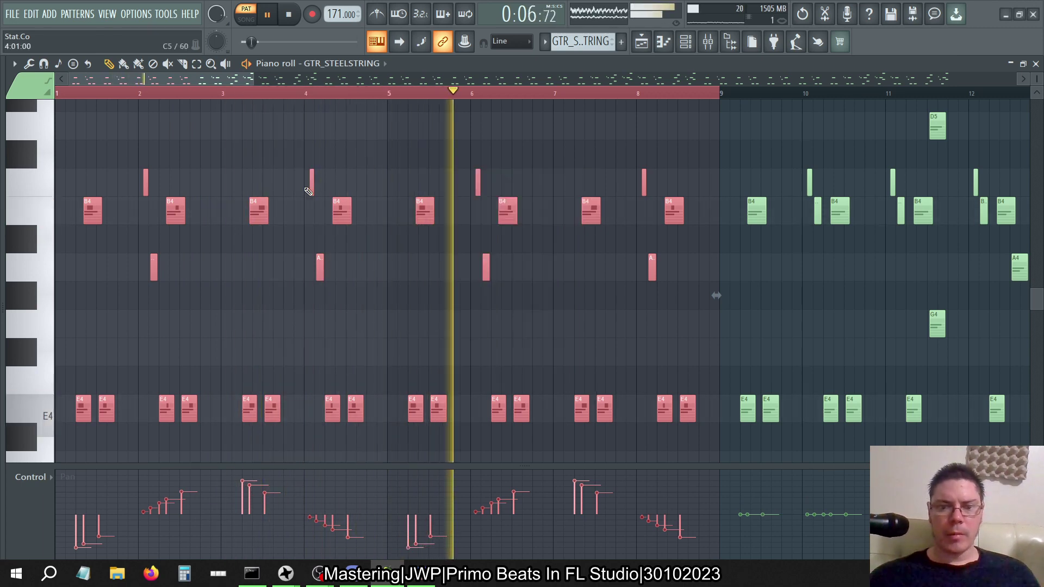
left_click(29, 64)
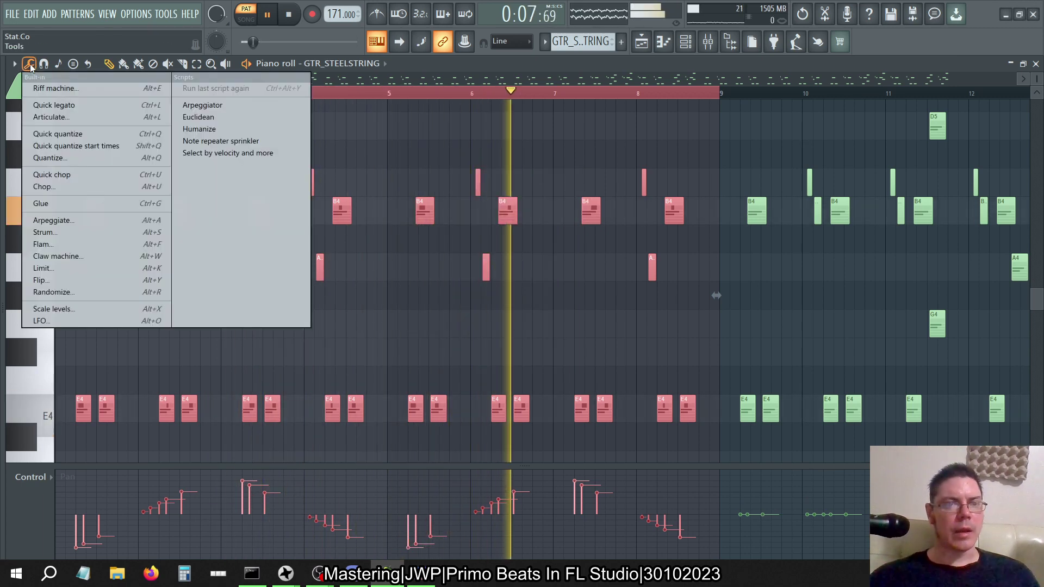
left_click(63, 309)
left_click_drag(488, 314, 488, 333)
left_click_drag(522, 250, 521, 228)
left_click_drag(488, 314, 488, 336)
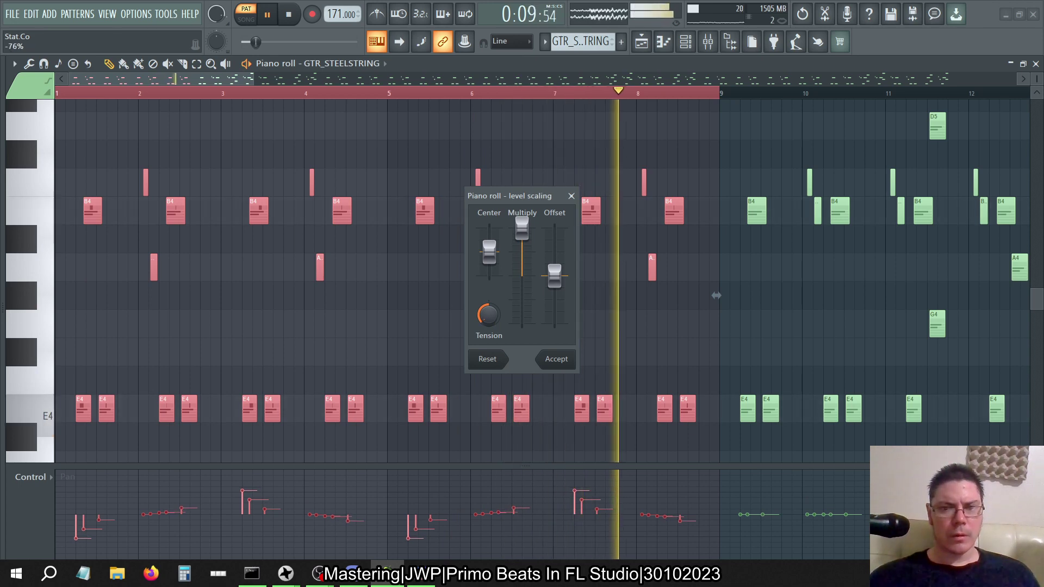
left_click_drag(521, 229, 522, 247)
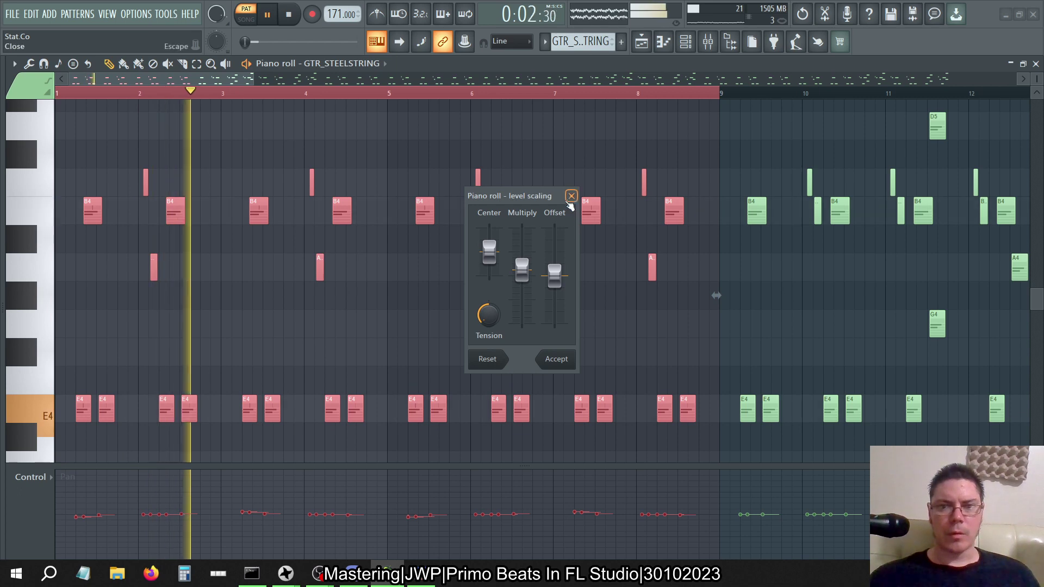
left_click(570, 196)
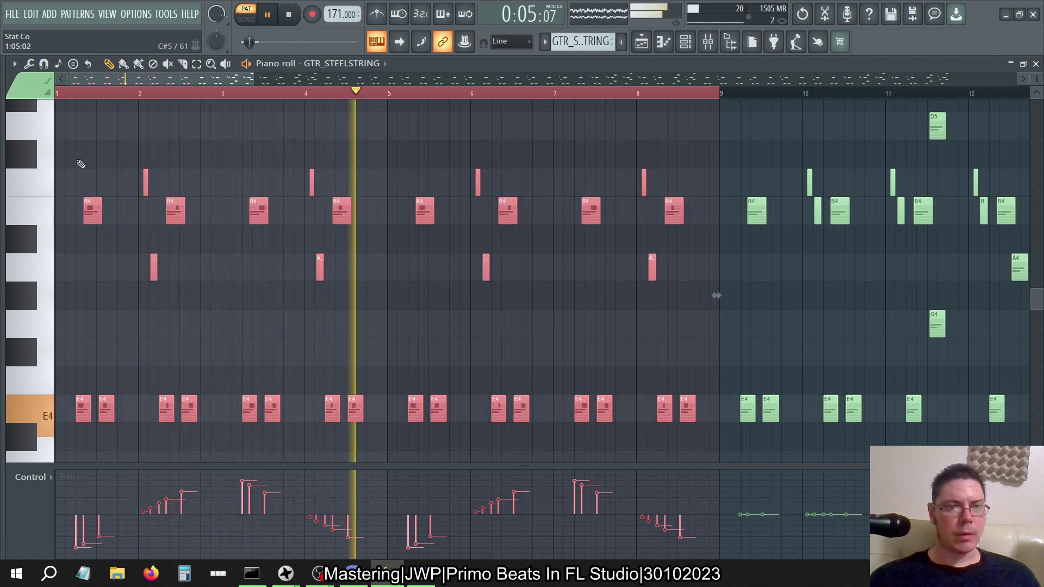
left_click_drag(111, 170, 60, 457)
left_click_drag(231, 129, 278, 462)
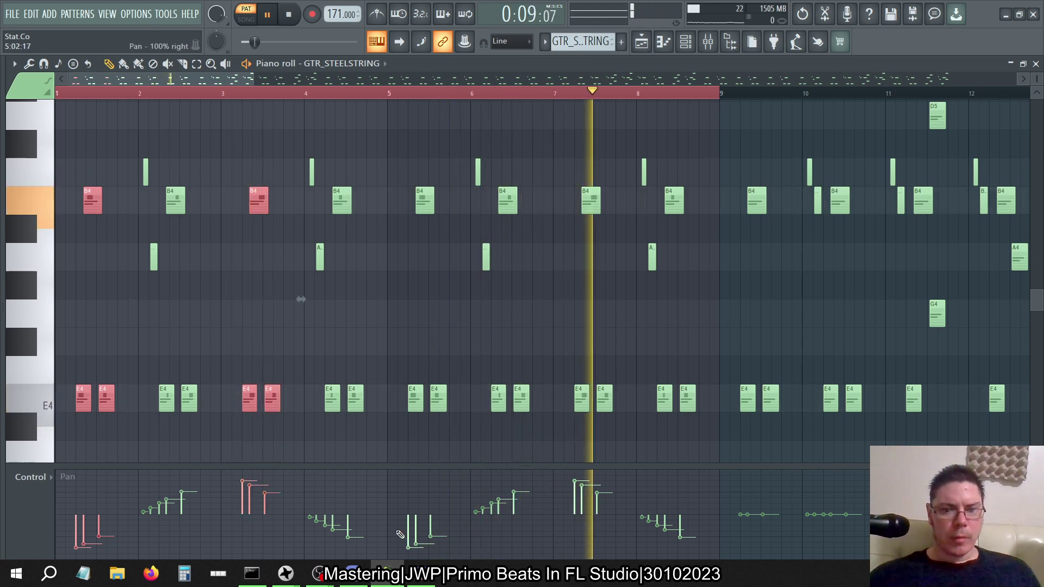
key("ctrl+a")
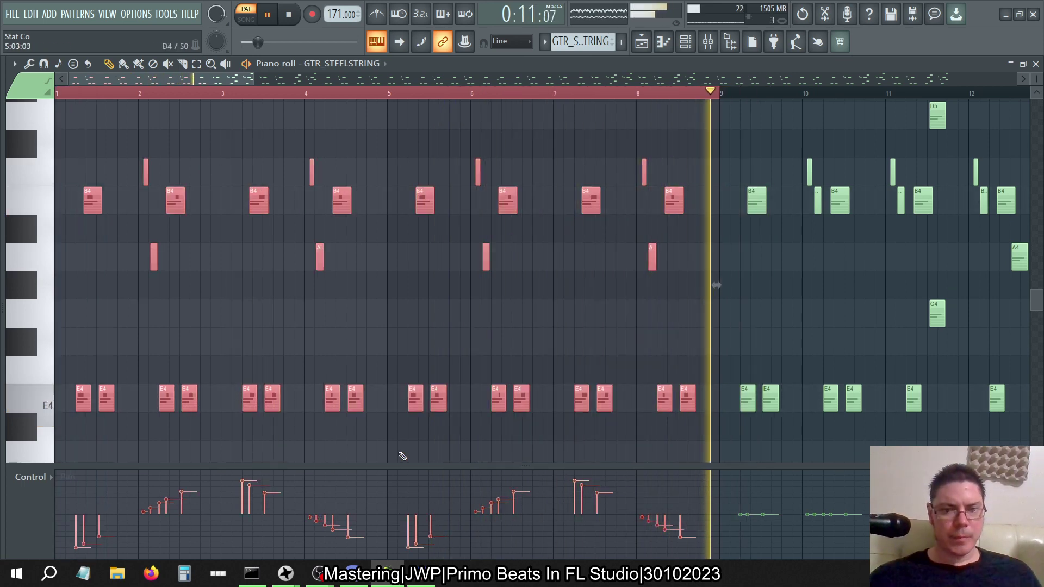
left_click(209, 331)
left_click_drag(50, 161, 74, 261)
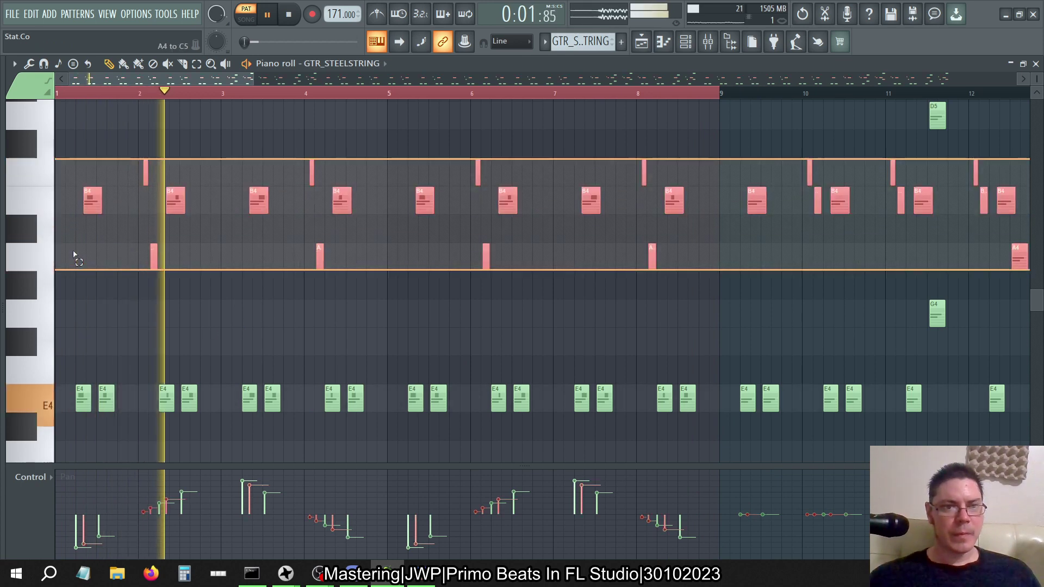
Select the notes in bars 1, 3, 5 and 7 and scale their panning levels with a 200% multiplier and negative tension.
left_click_drag(70, 187, 125, 450)
left_click_drag(233, 187, 280, 421)
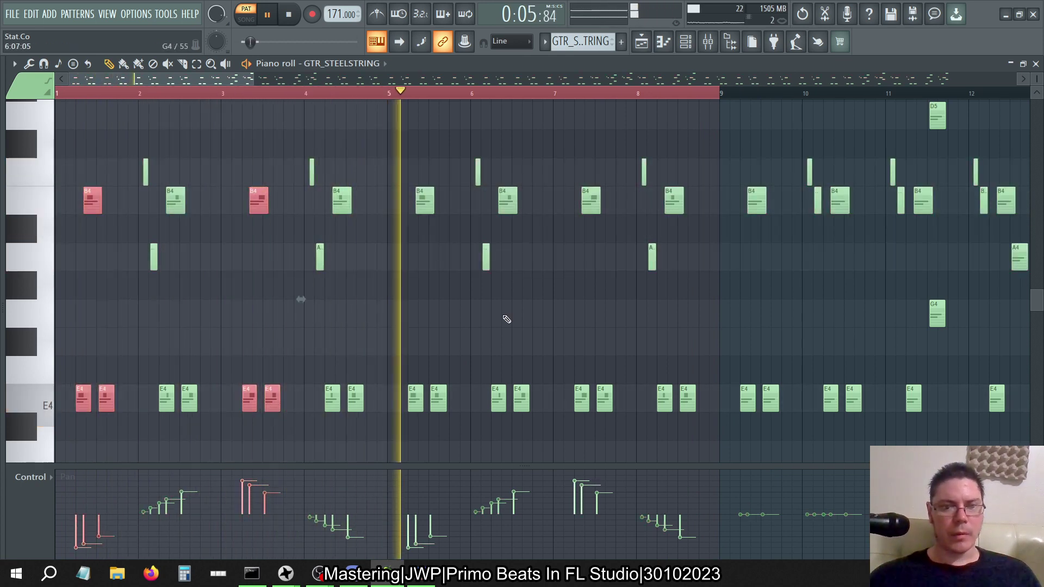
left_click_drag(396, 187, 465, 417)
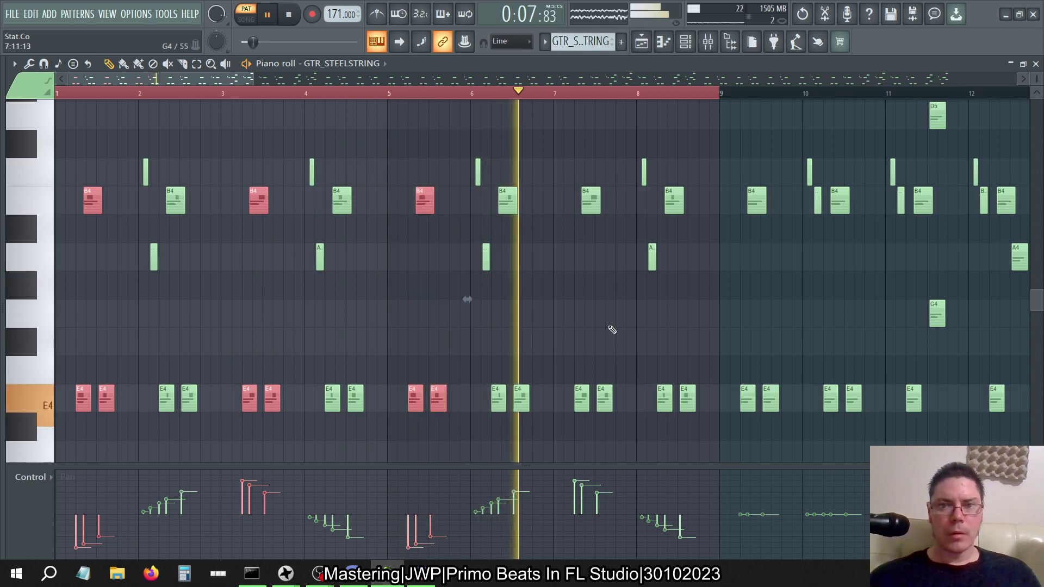
left_click_drag(578, 181, 603, 392)
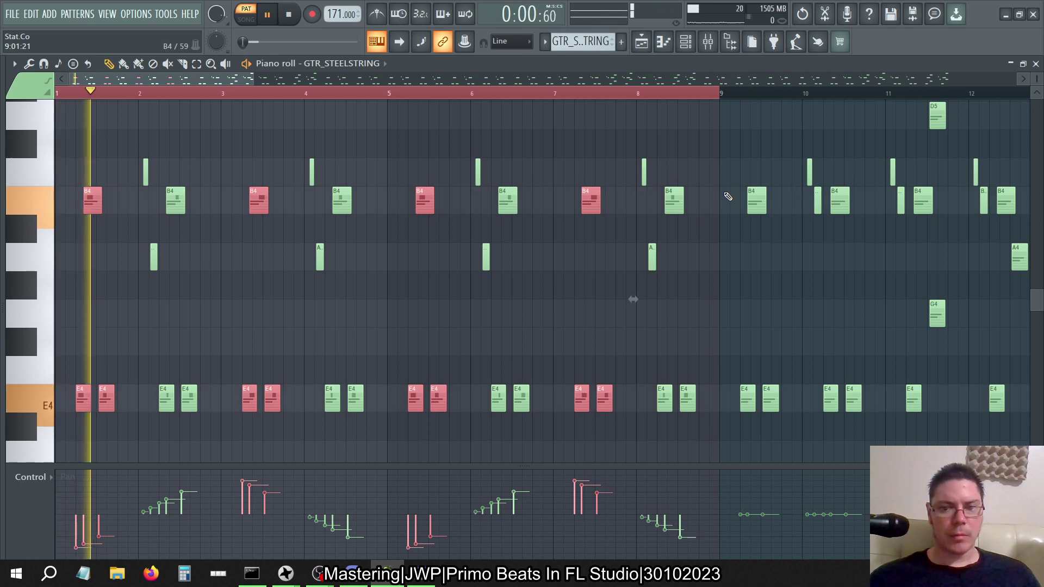
left_click(26, 75)
left_click(27, 65)
left_click(60, 309)
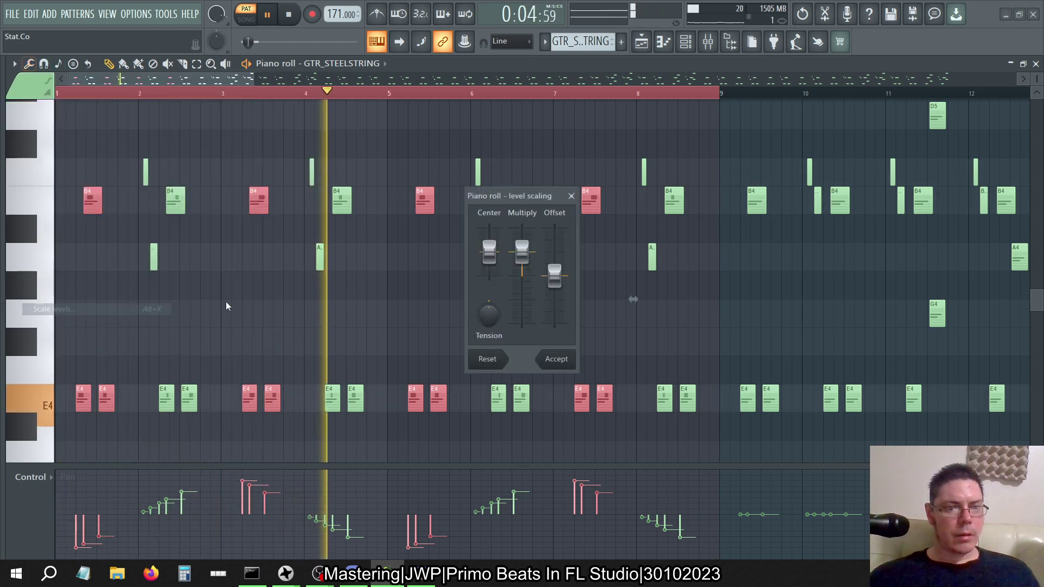
left_click_drag(521, 248, 522, 245)
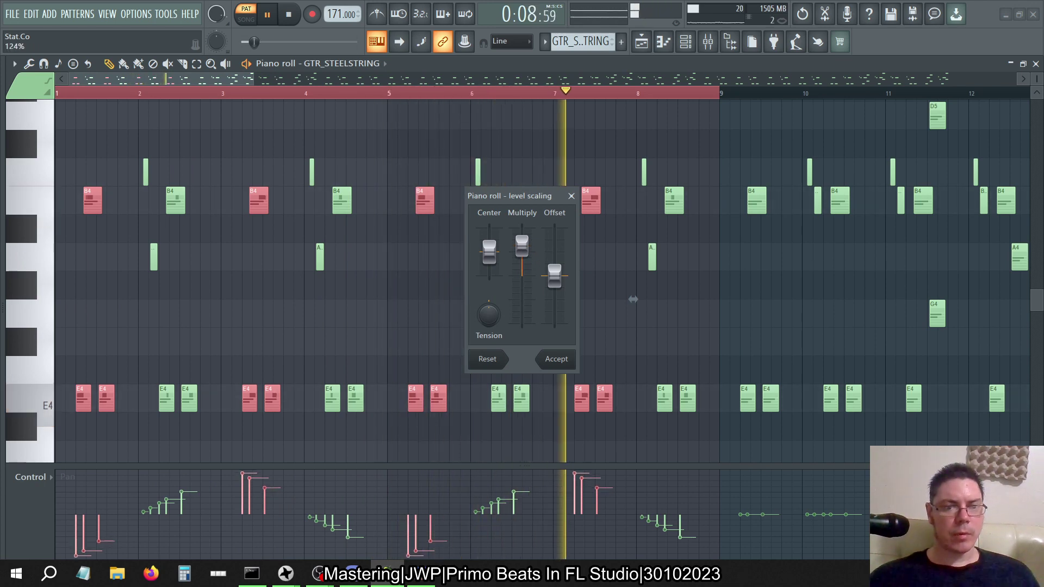
left_click_drag(488, 315, 488, 347)
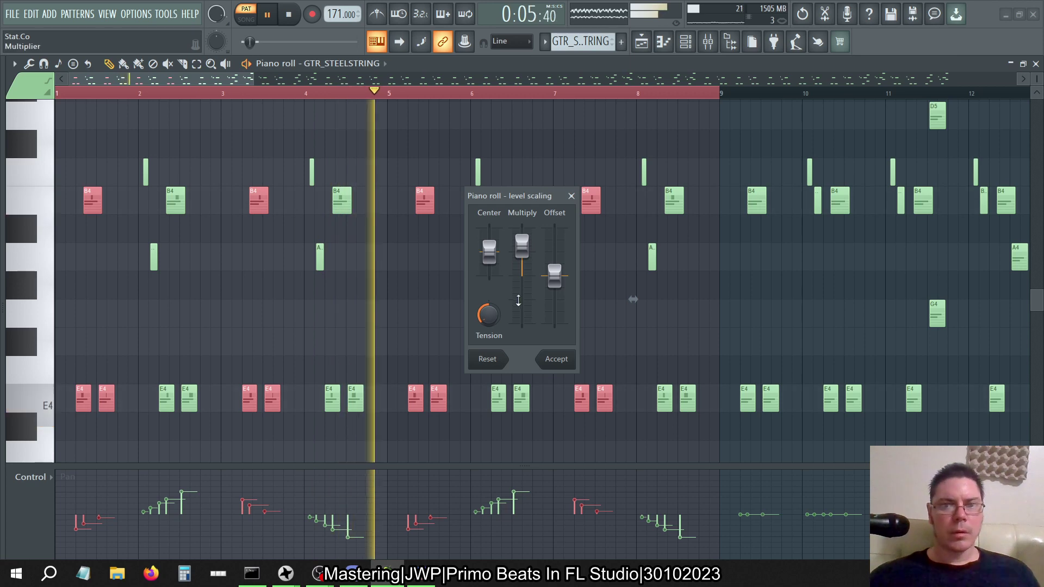
left_click_drag(520, 265, 520, 250)
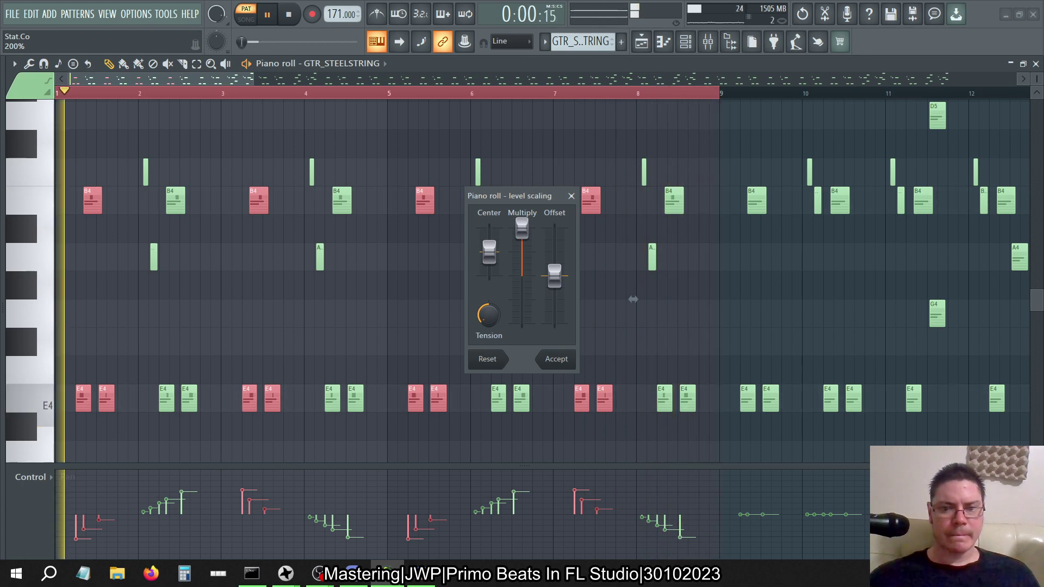
left_click(556, 358)
Scale the panning of the same selected notes again with a 175% multiplier and neutral tension.
left_click(29, 64)
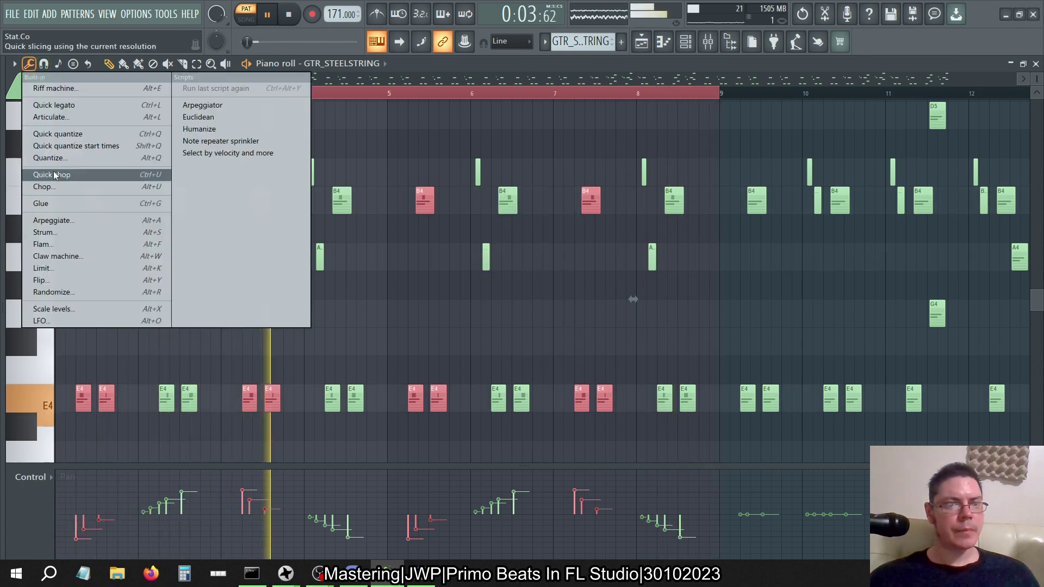
left_click(56, 309)
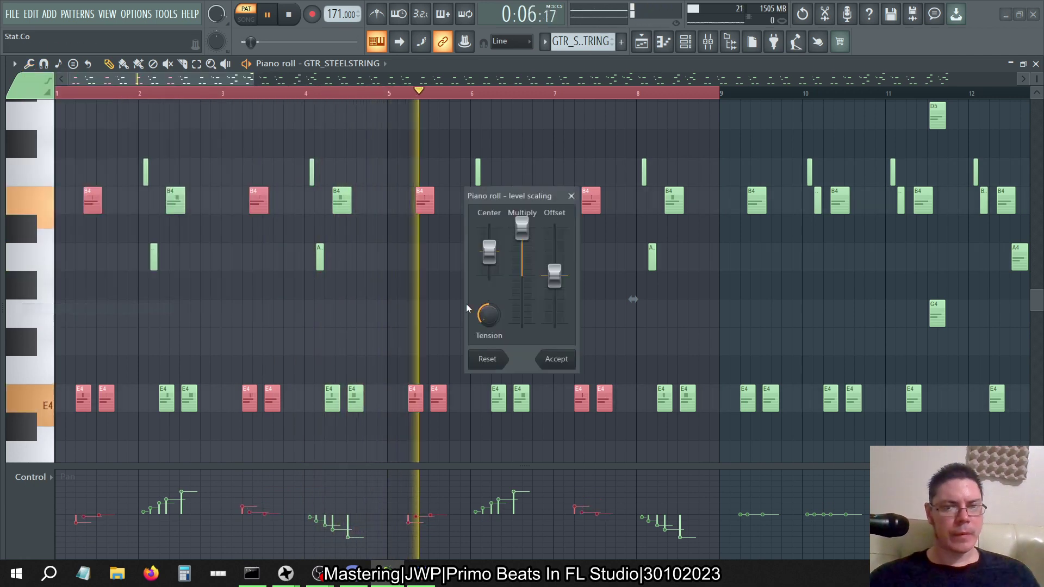
left_click_drag(522, 228, 521, 252)
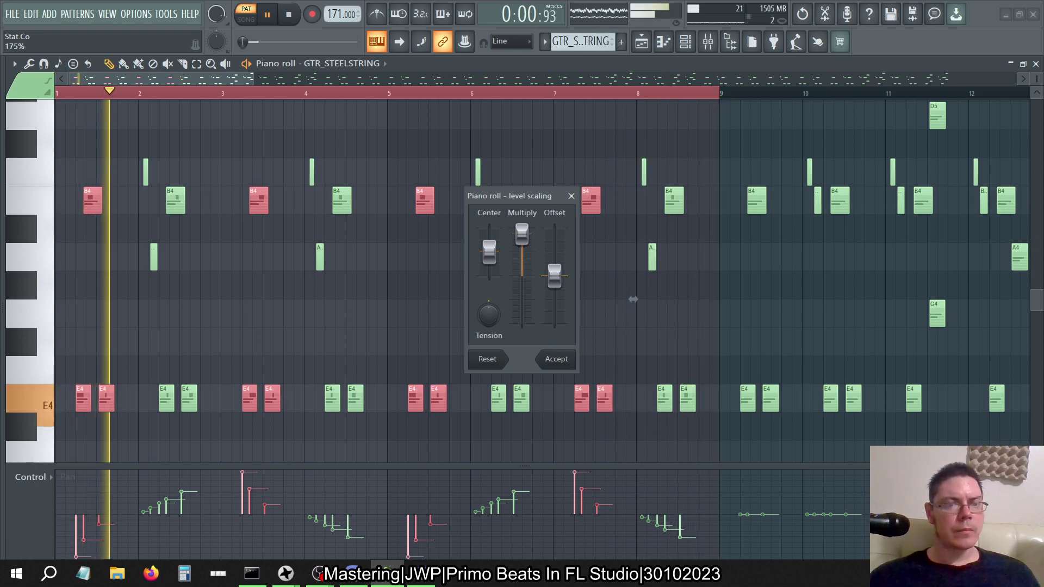
left_click(564, 360)
Select the notes in bars 2, 4, 6 and 8 and scale their panning levels with the multiplier at maximum.
left_click_drag(153, 140, 210, 416)
left_click_drag(316, 103, 375, 421)
left_click_drag(455, 102, 534, 412)
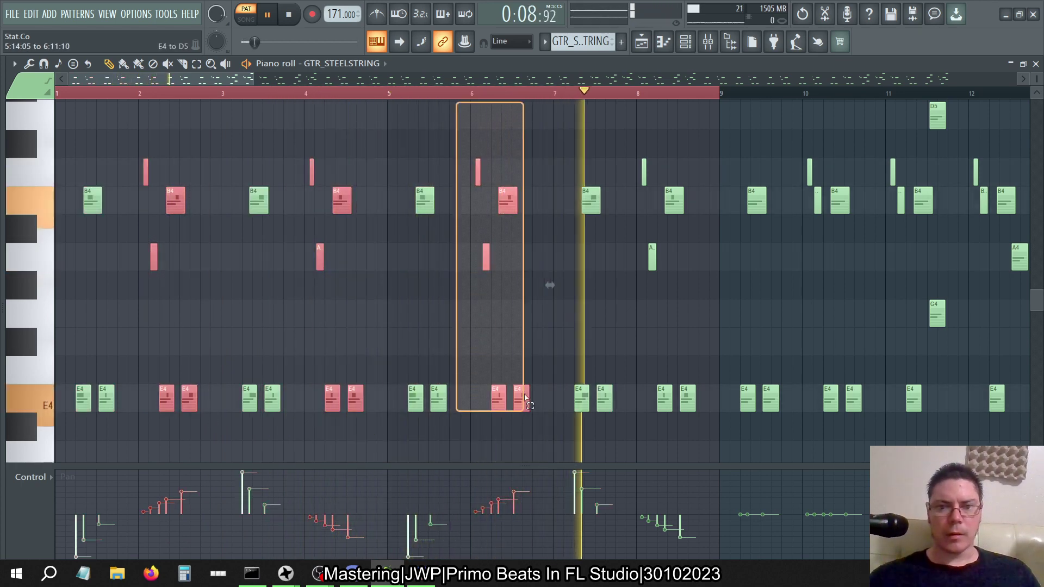
left_click_drag(622, 102, 695, 411)
left_click(29, 64)
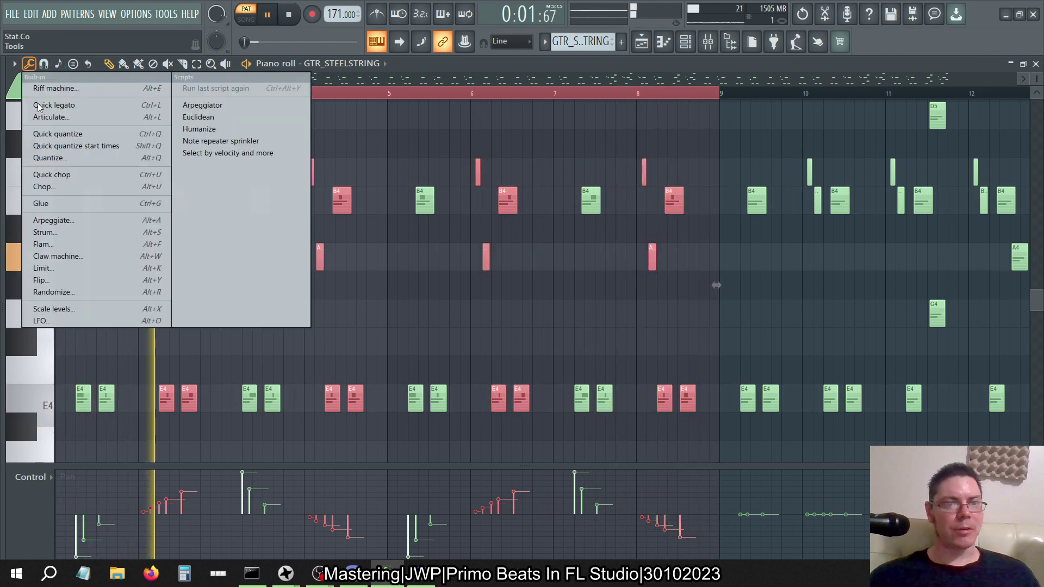
left_click(68, 308)
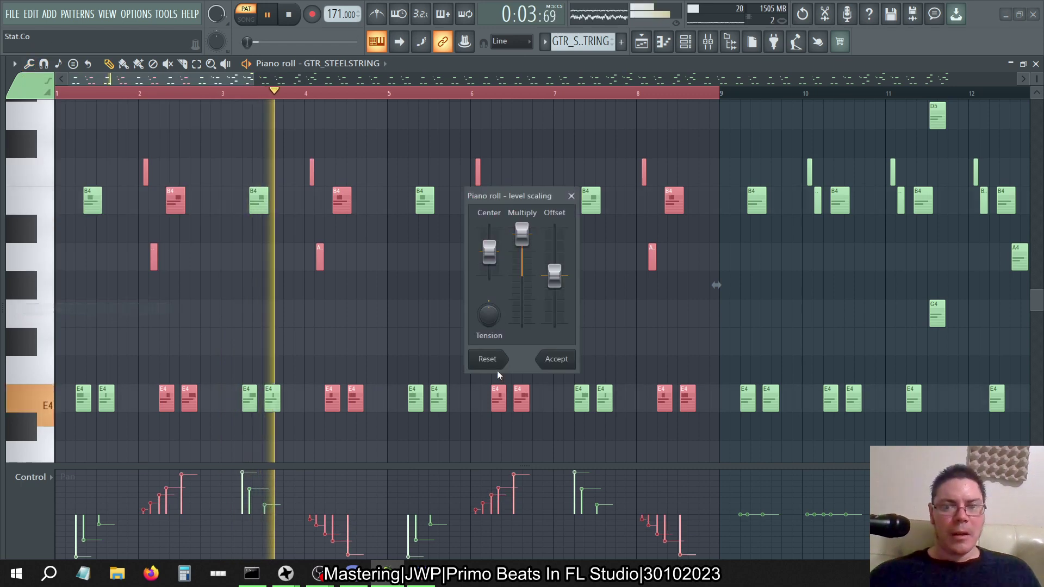
left_click_drag(522, 231, 522, 235)
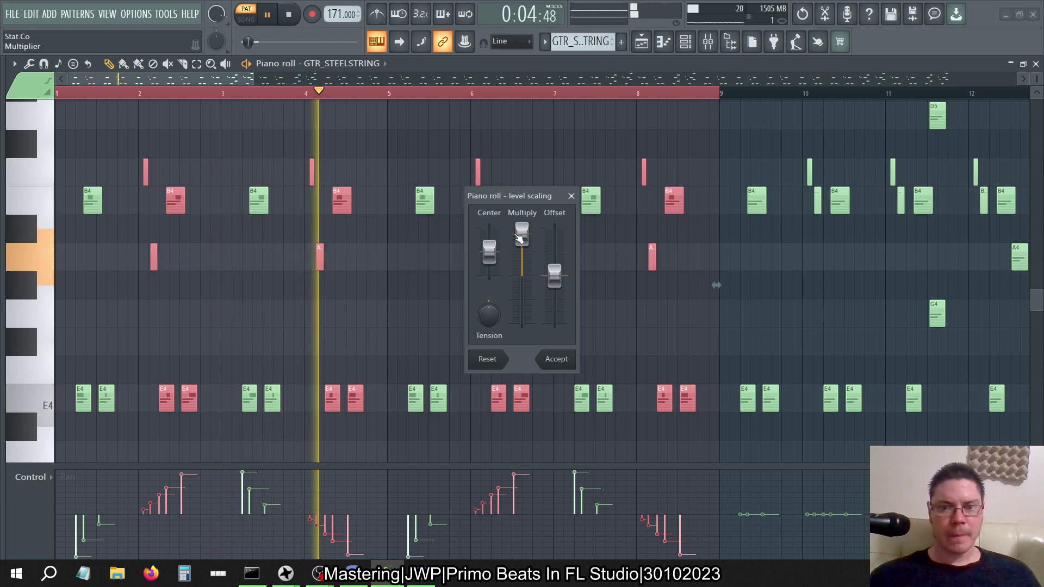
left_click_drag(521, 232, 521, 229)
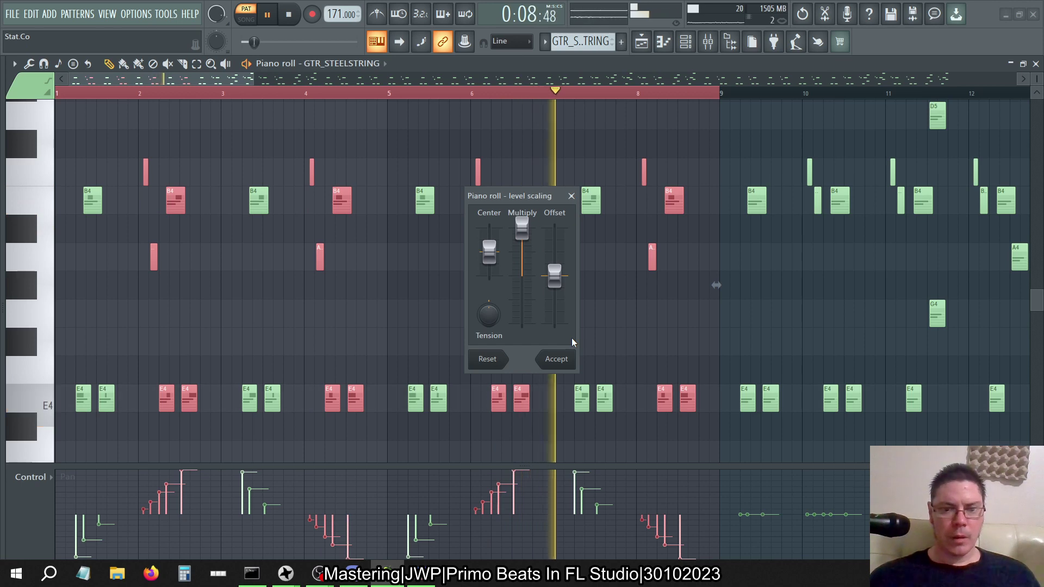
left_click(557, 359)
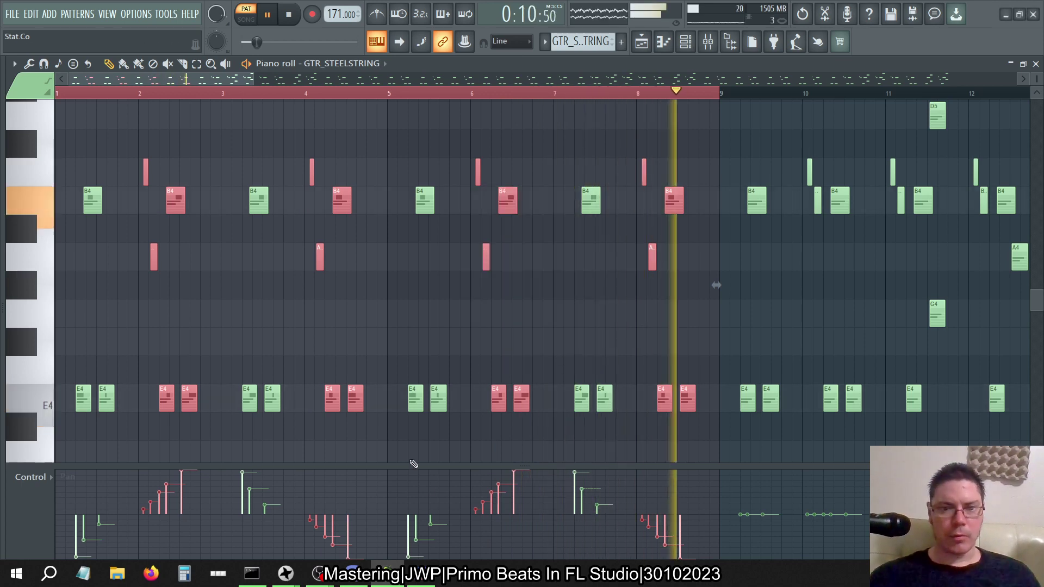
Reselect the notes in bars 1, 3, 5 and 7 and scale their panning levels with a 105% multiplier.
left_click_drag(68, 159, 107, 423)
left_click_drag(228, 134, 280, 424)
left_click_drag(405, 158, 466, 456)
left_click_drag(569, 159, 613, 419)
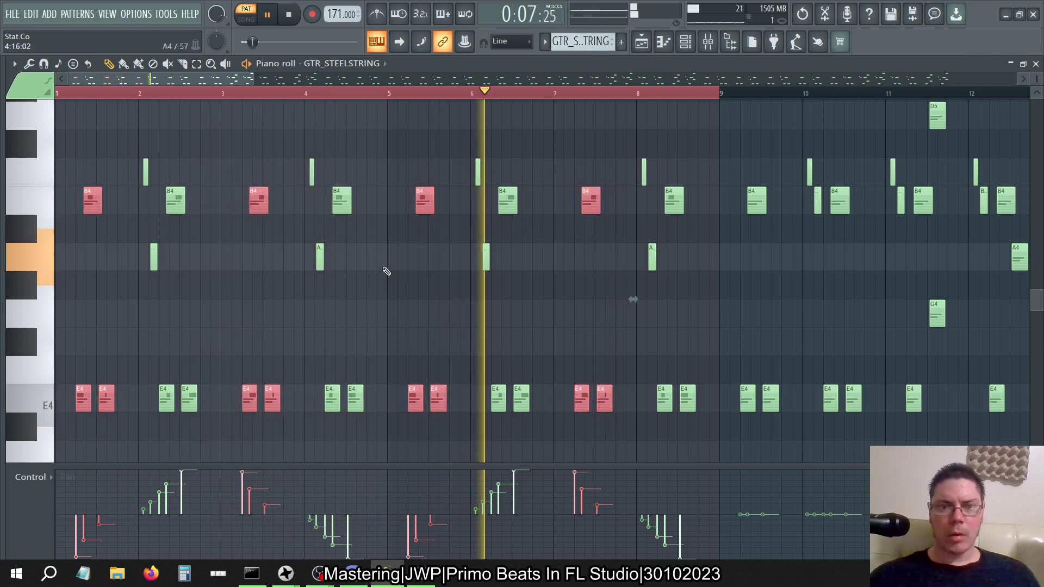
key("alt+x")
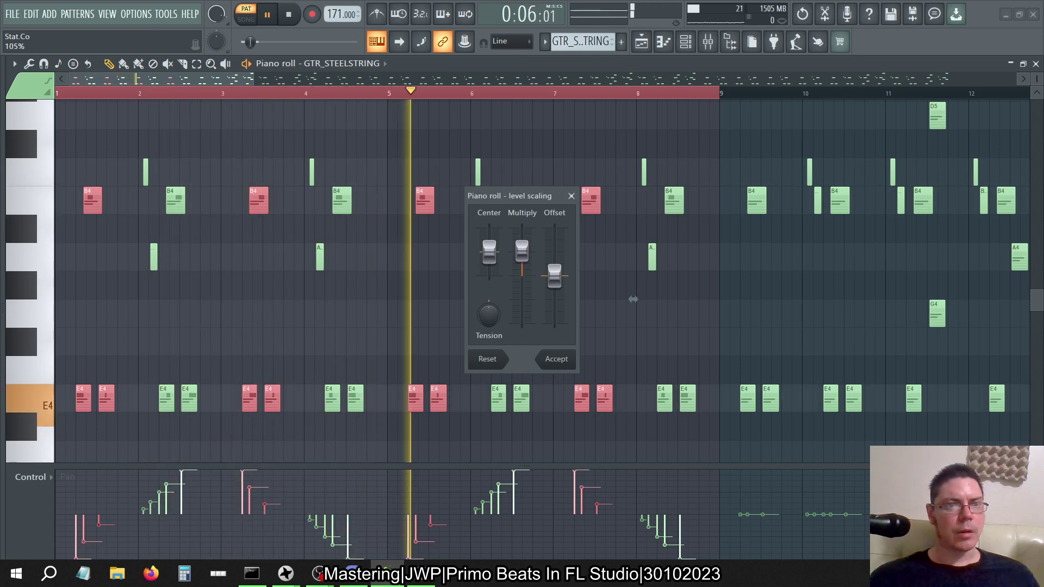
left_click(560, 354)
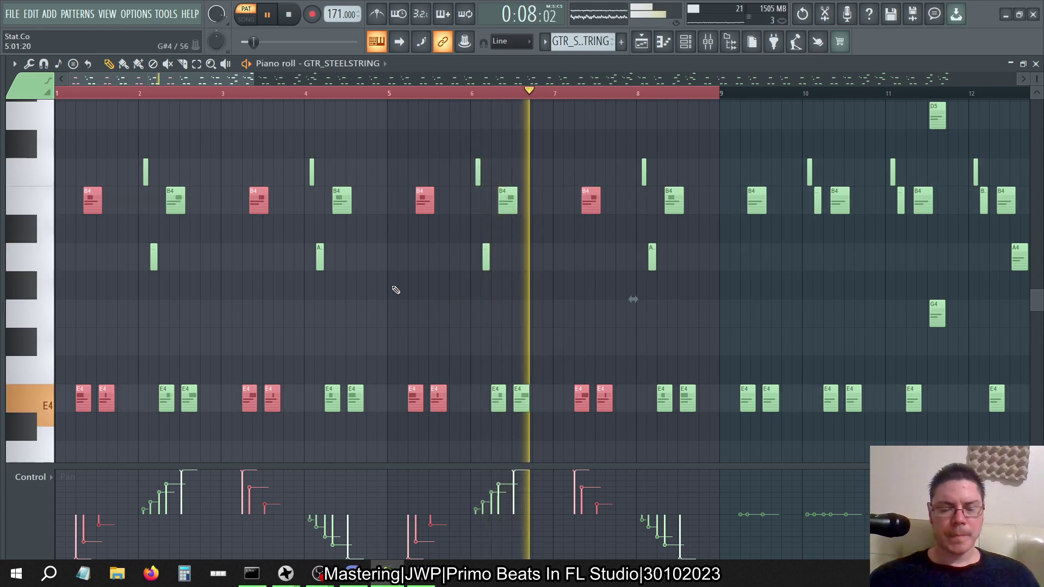
Select all the notes from bar 1 through bar 9.
left_click_drag(140, 131, 213, 408)
left_click_drag(64, 131, 780, 431)
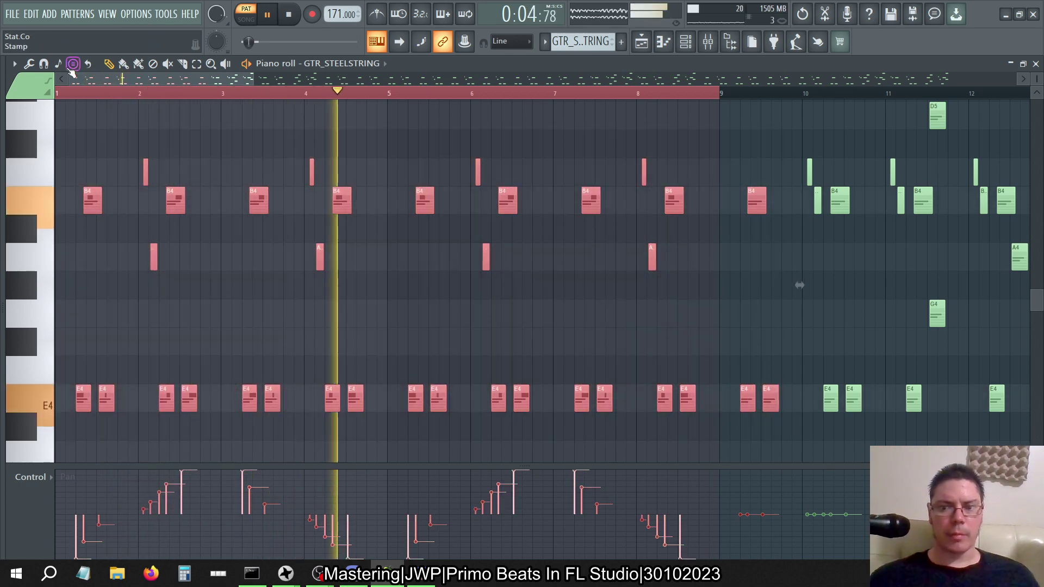
Try offsets such as 12% and -25% with Scale Levels on the pan of bars 1–8, returning the offset to 0% before accepting.
left_click(29, 63)
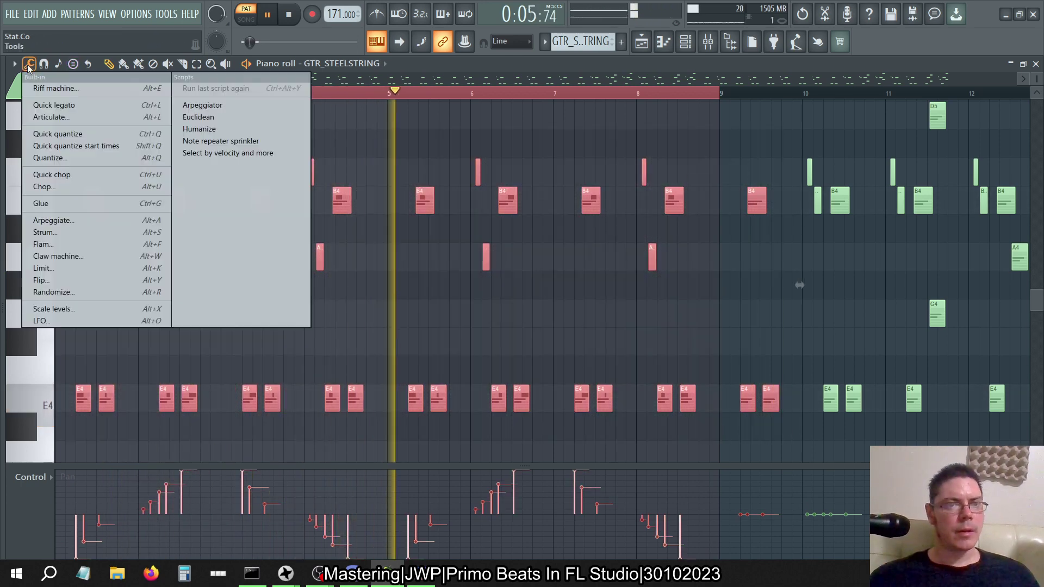
left_click(80, 308)
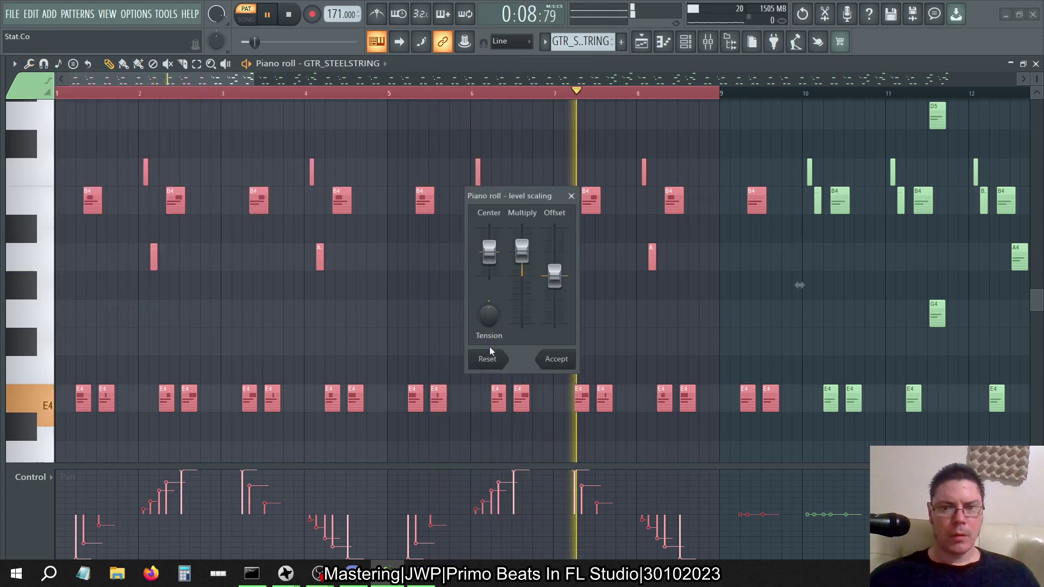
mouse_move(489, 268)
left_mouse_down()
mouse_move(489, 277)
mouse_move(489, 264)
left_mouse_up()
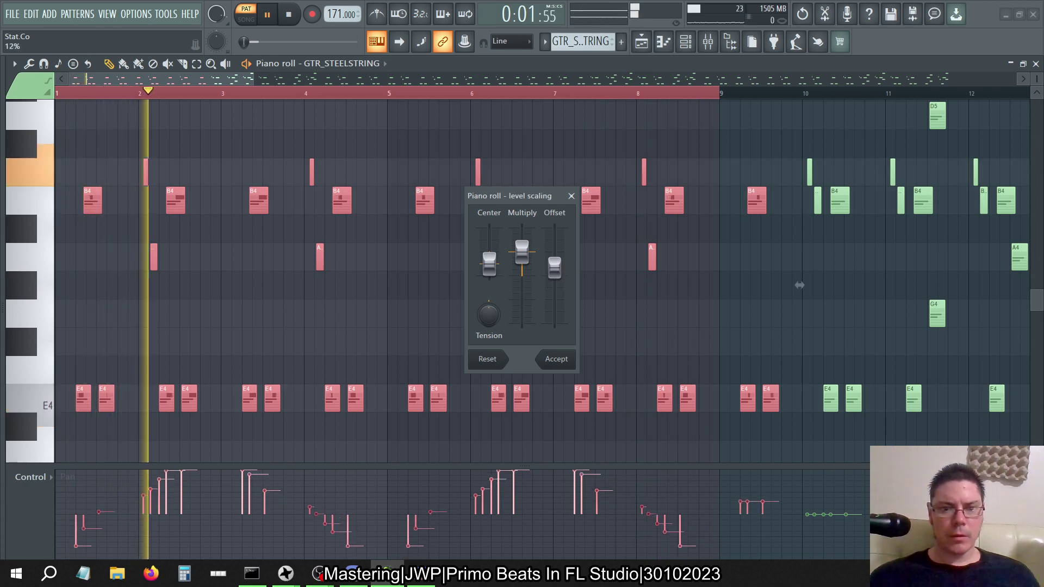
left_click_drag(554, 276, 554, 290)
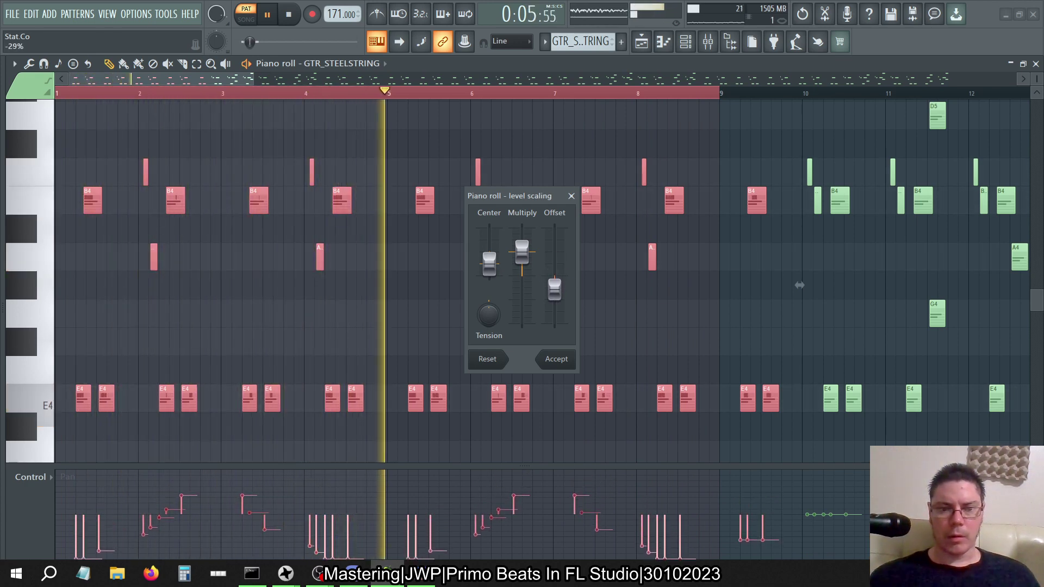
left_click_drag(554, 288, 554, 287)
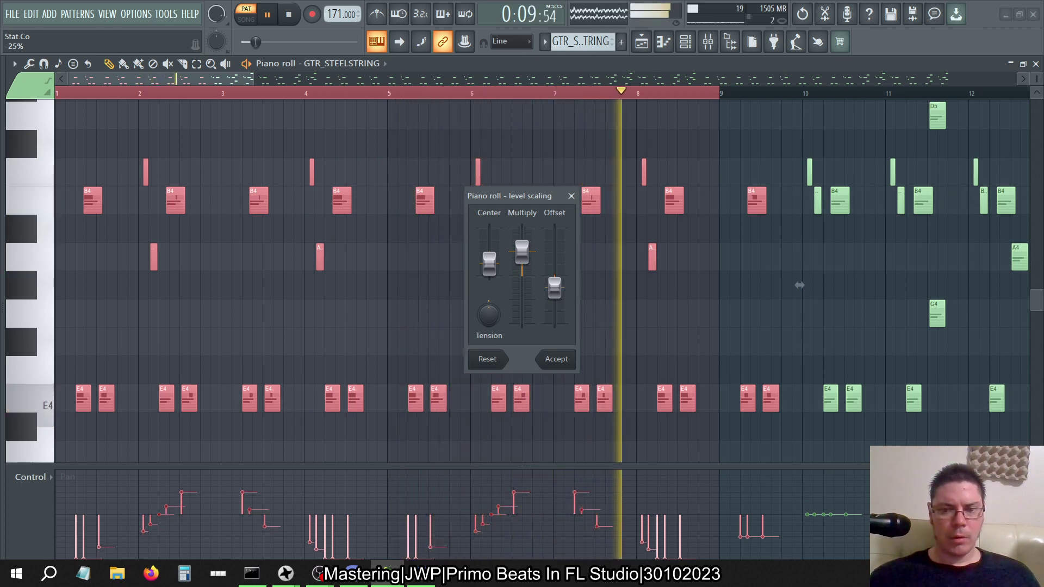
left_click_drag(554, 287, 554, 276)
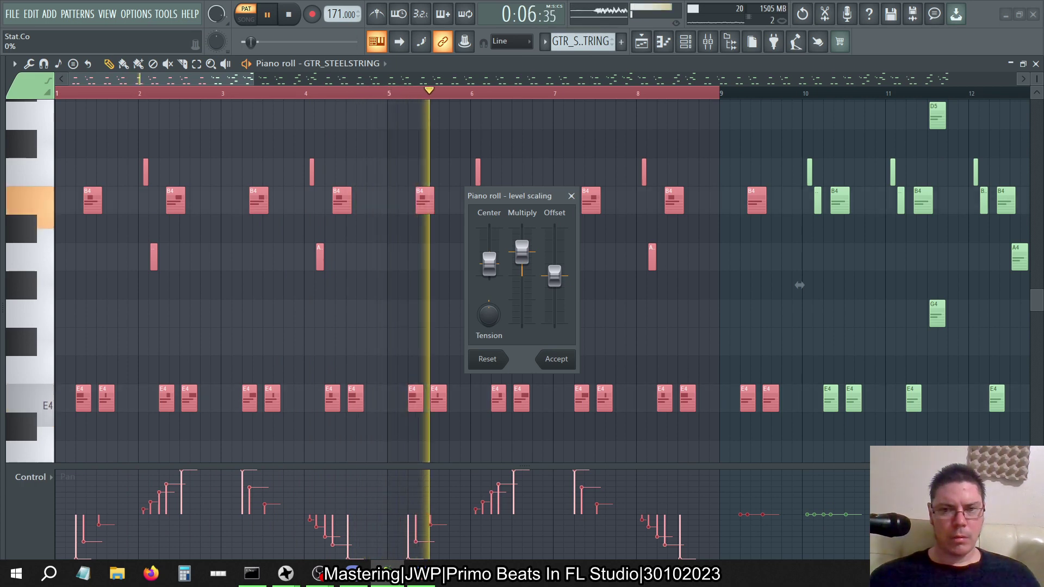
left_click_drag(554, 276, 554, 284)
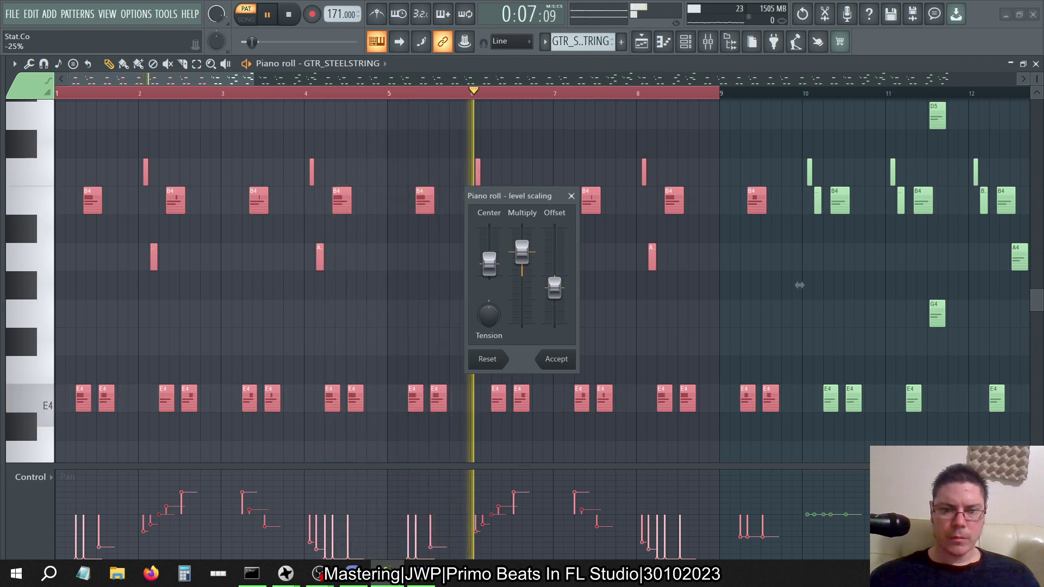
left_click_drag(554, 287, 554, 277)
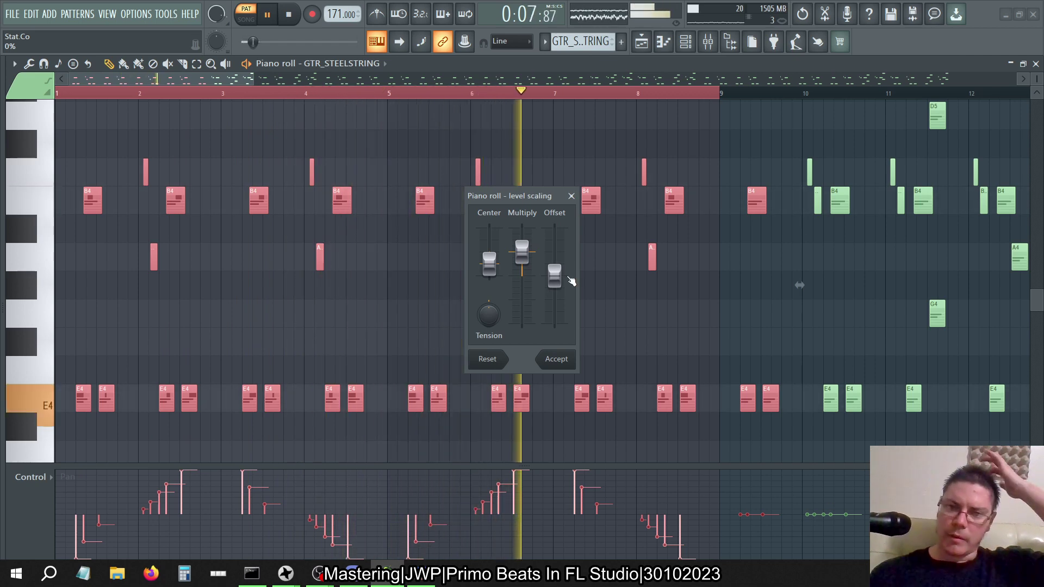
left_click(560, 361)
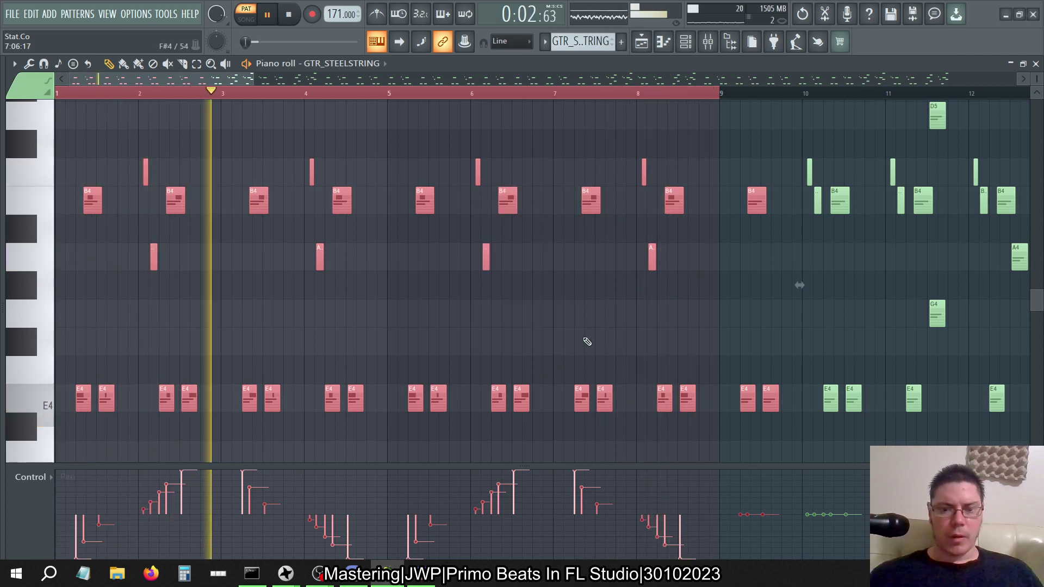
Replace the notes in bars 17–24 and 25–32 with the copied panned notes from bars 1–8.
scroll(587, 342, "down", 6)
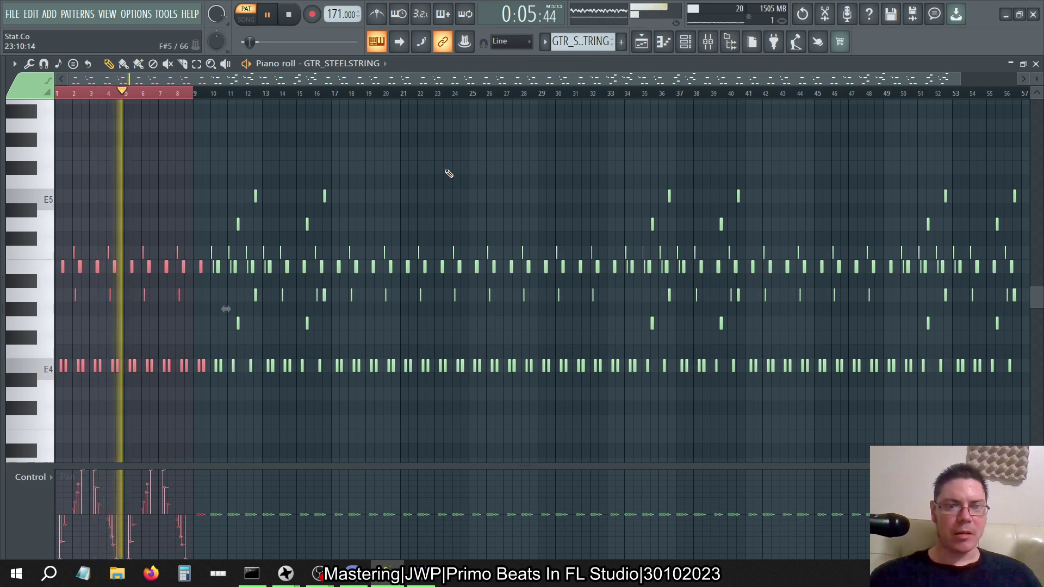
left_click_drag(336, 93, 473, 107)
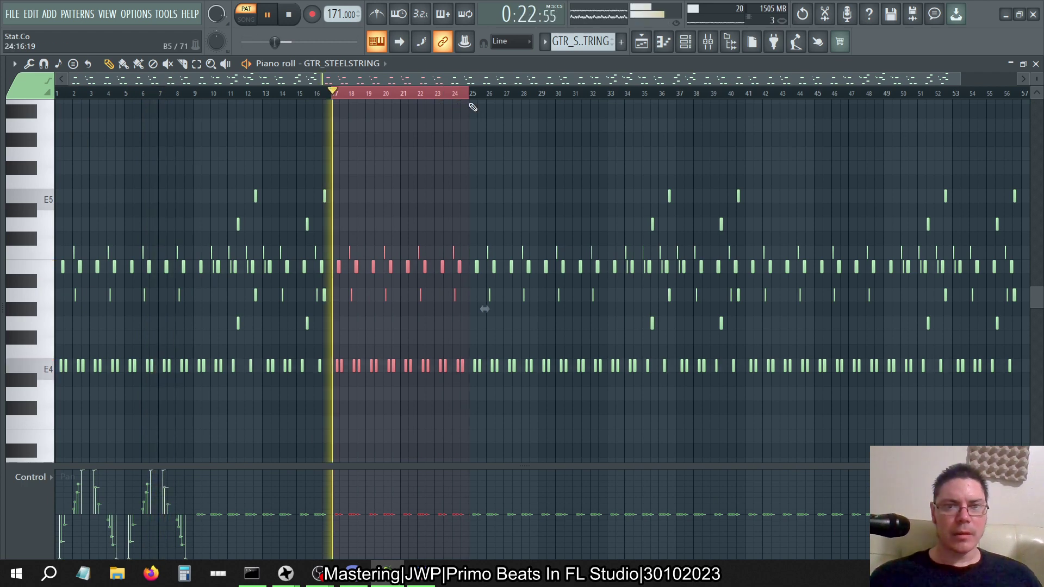
key("ctrl+v")
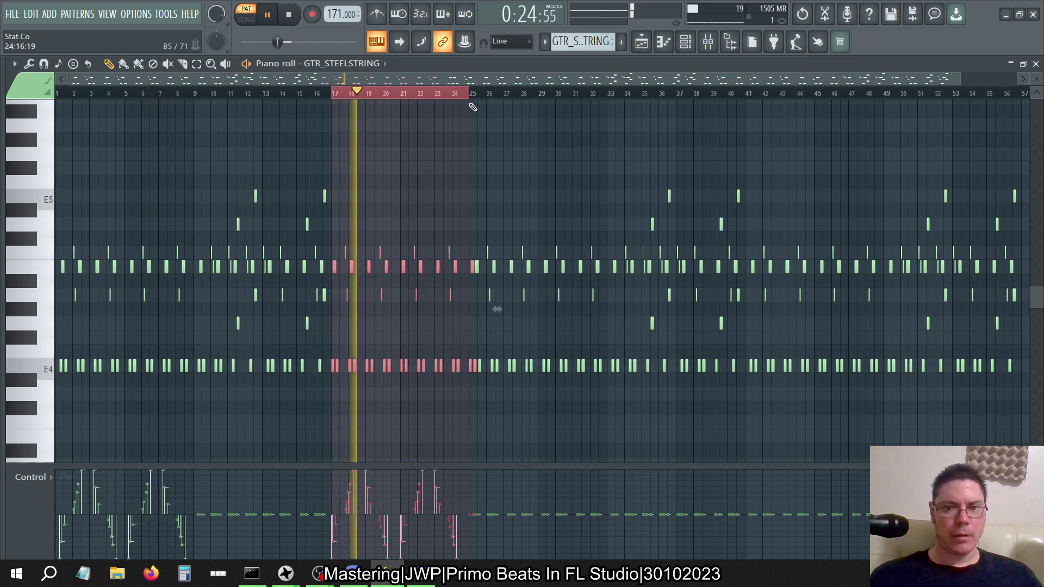
left_click_drag(478, 101, 606, 113)
key("Delete")
key("ctrl+v")
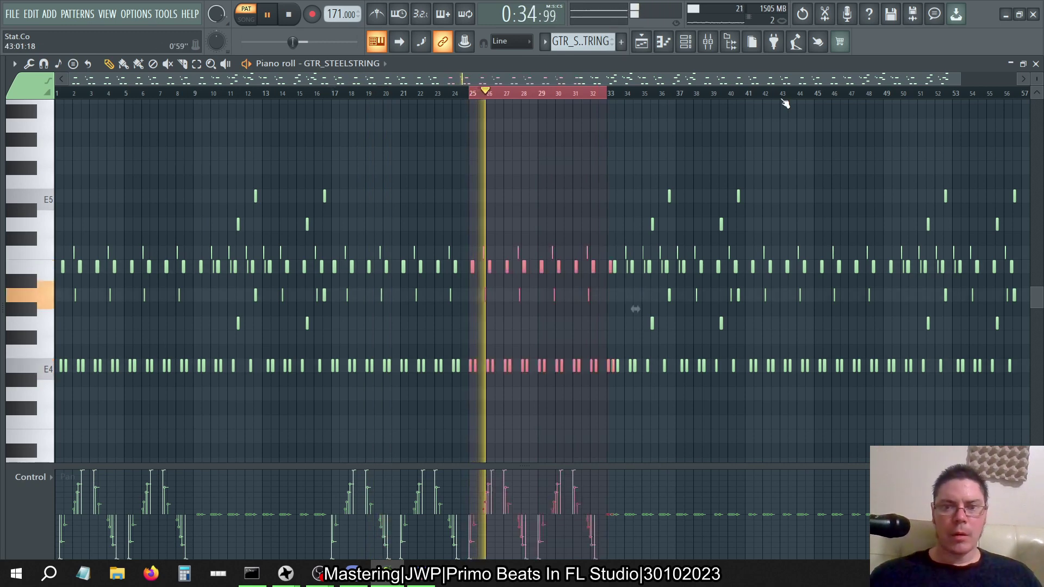
Replace the notes in bars 41–48 with the same copied panned notes.
key("ctrl+d")
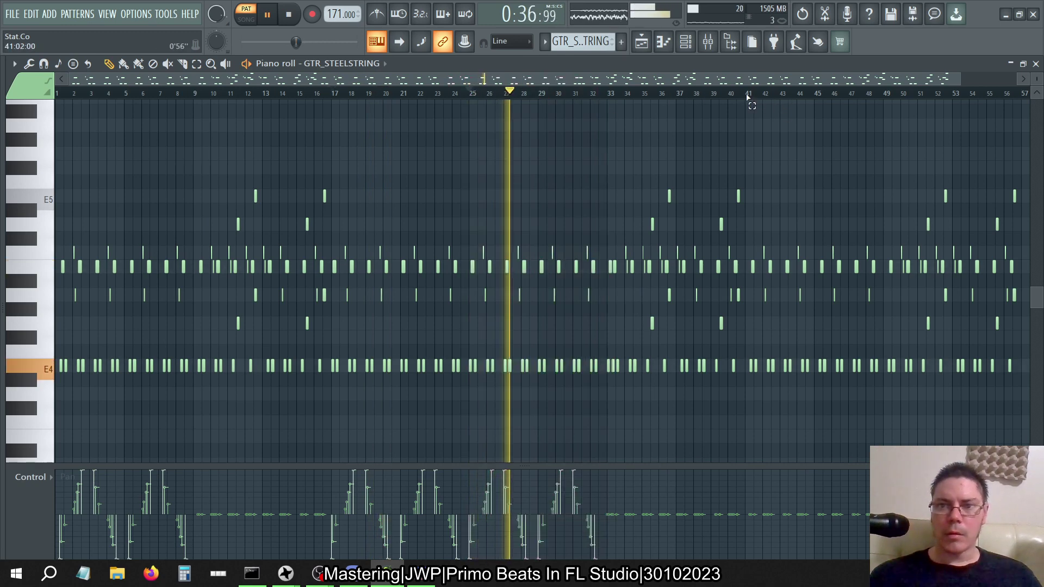
key("Delete")
key("ctrl+v")
Select the notes in bars 9–12 and frame the piano roll on bars 9–18.
left_click_drag(197, 99, 222, 98)
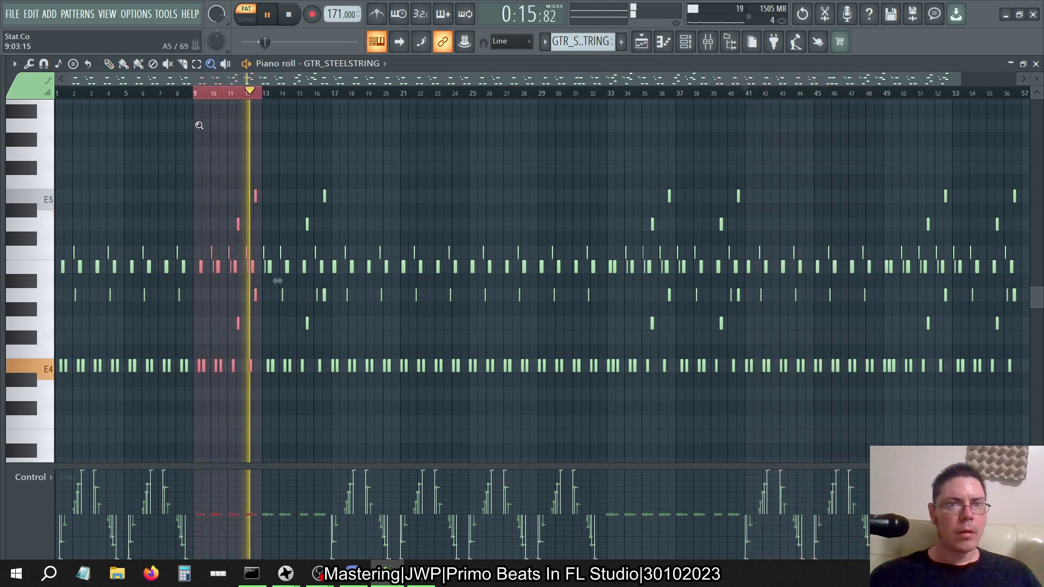
left_click_drag(186, 106, 281, 392)
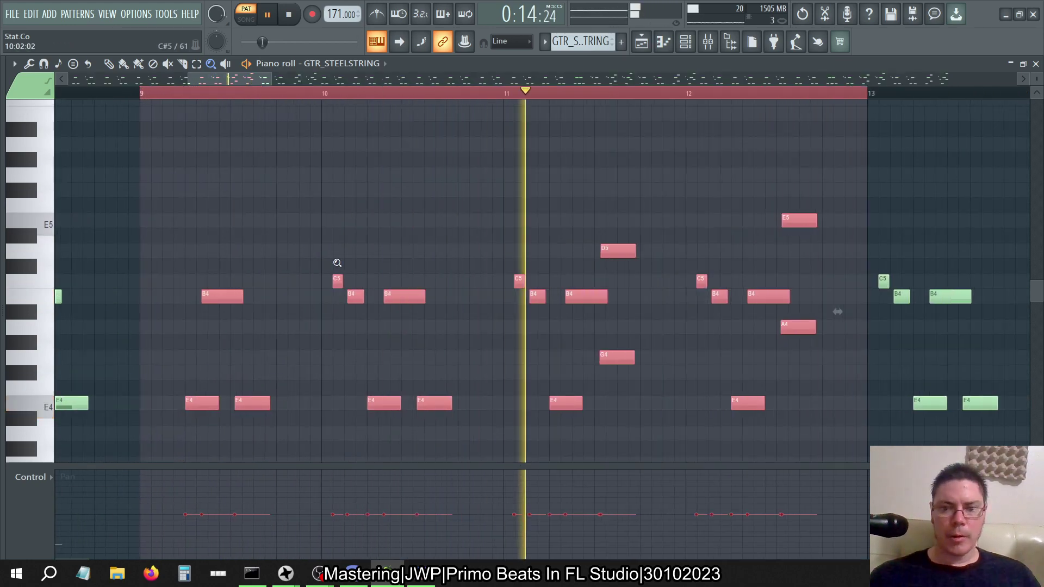
scroll(527, 302, "down", 2)
scroll(526, 304, "up", 3)
scroll(529, 306, "down", 2)
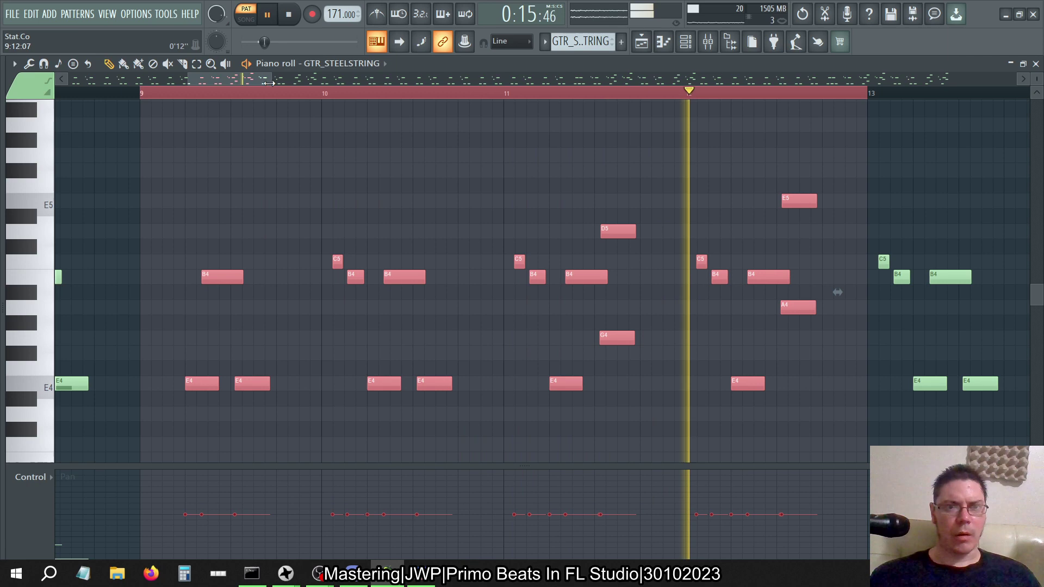
left_click_drag(271, 79, 349, 135)
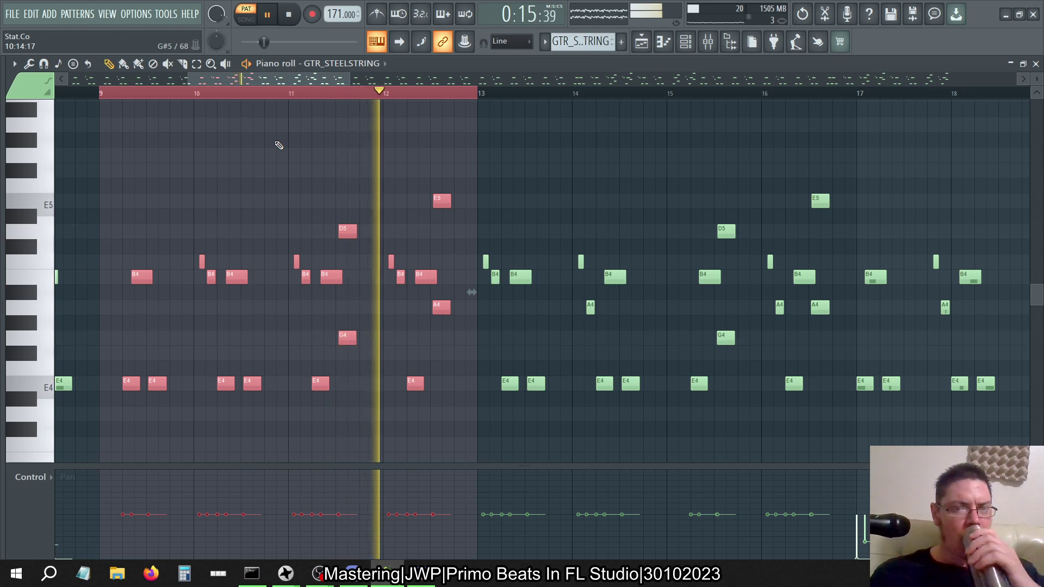
key("alt+Tab")
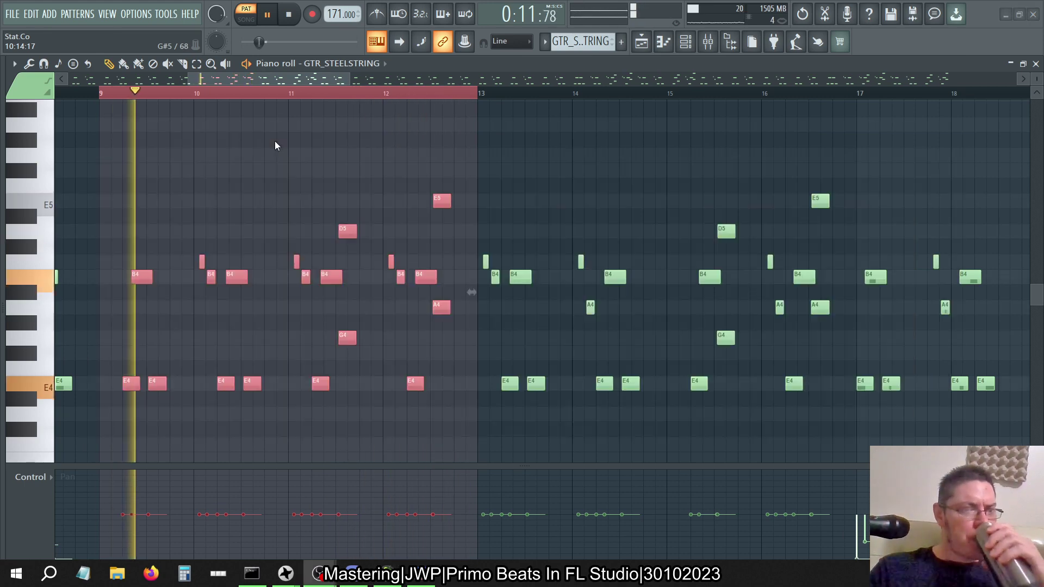
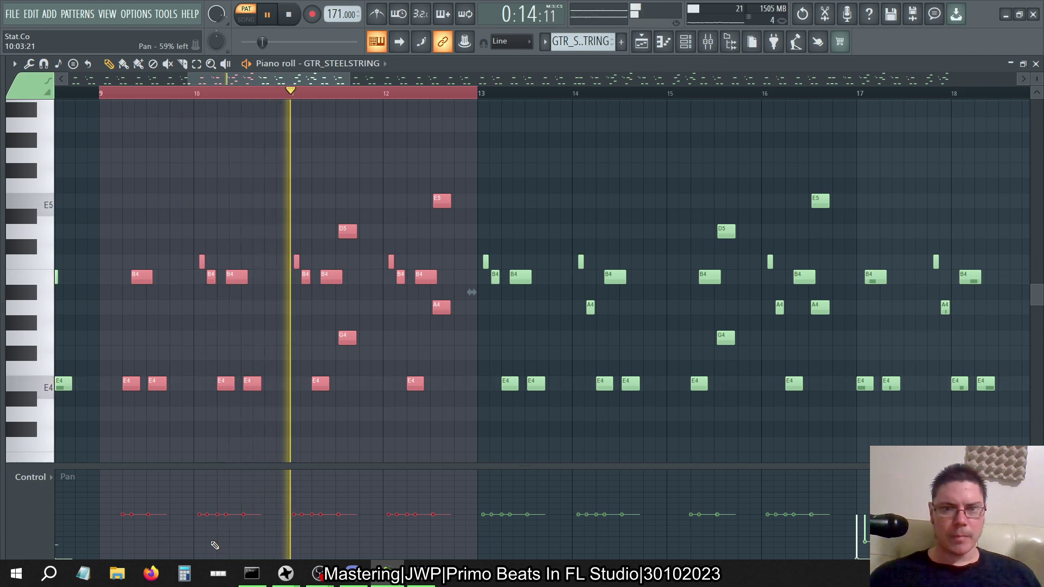
key("alt+F8")
key("alt+F8")
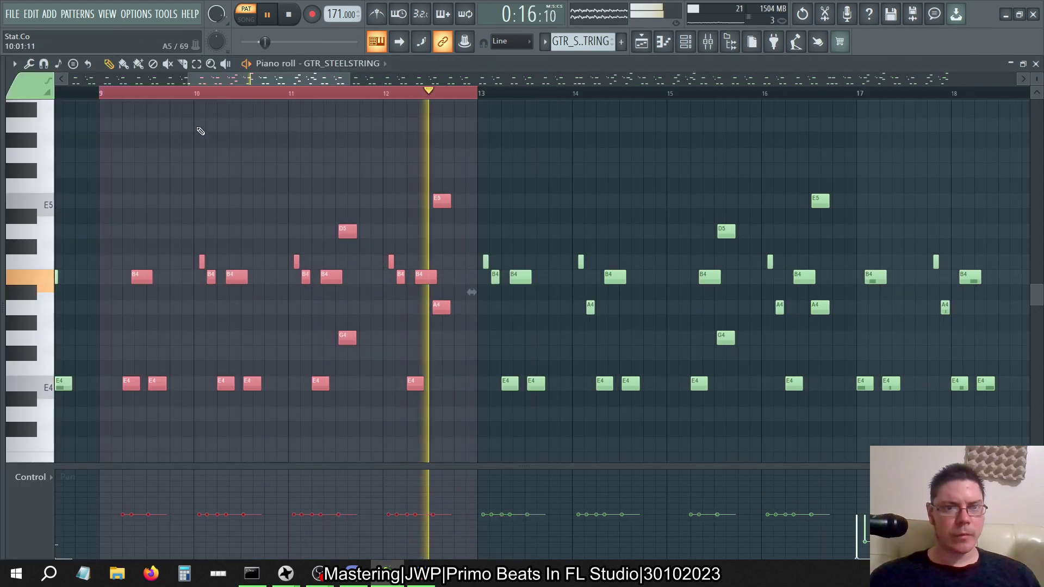
Select all notes in bars 9–16 and apply a triangle-shaped LFO to their pan values.
left_click_drag(112, 92, 862, 140)
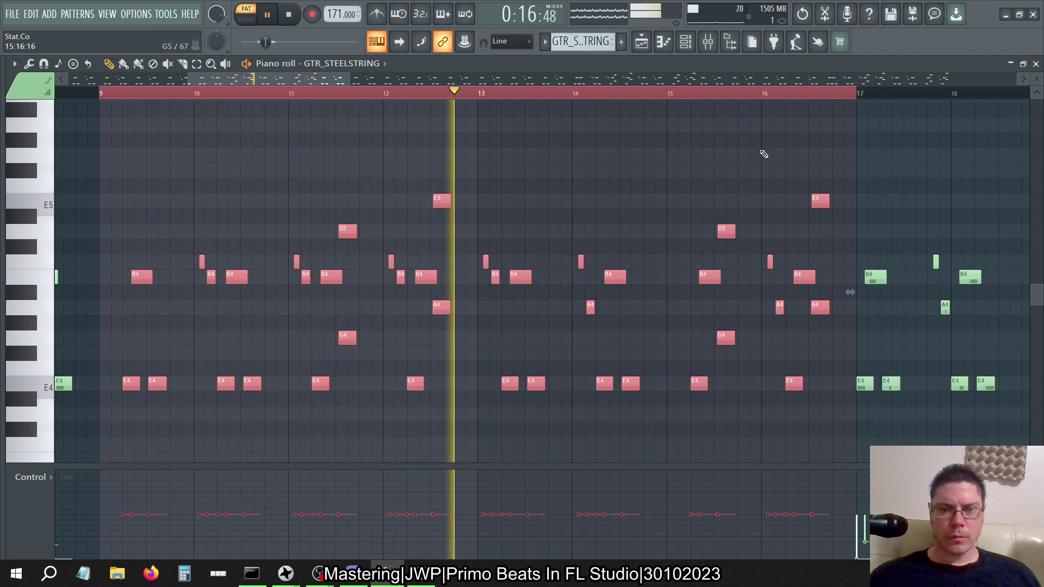
scroll(526, 346, "left", 8)
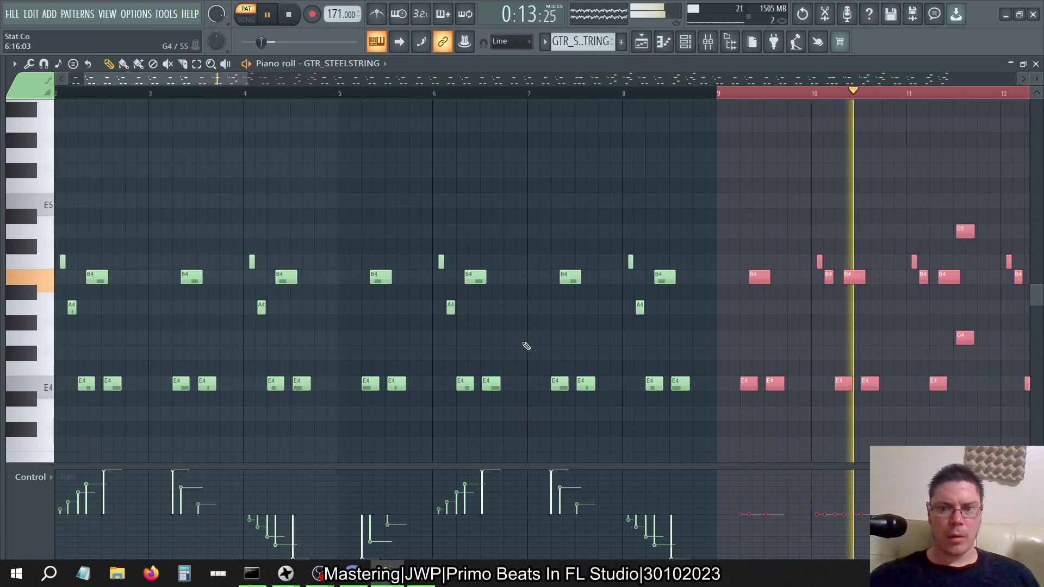
scroll(566, 337, "right", 6)
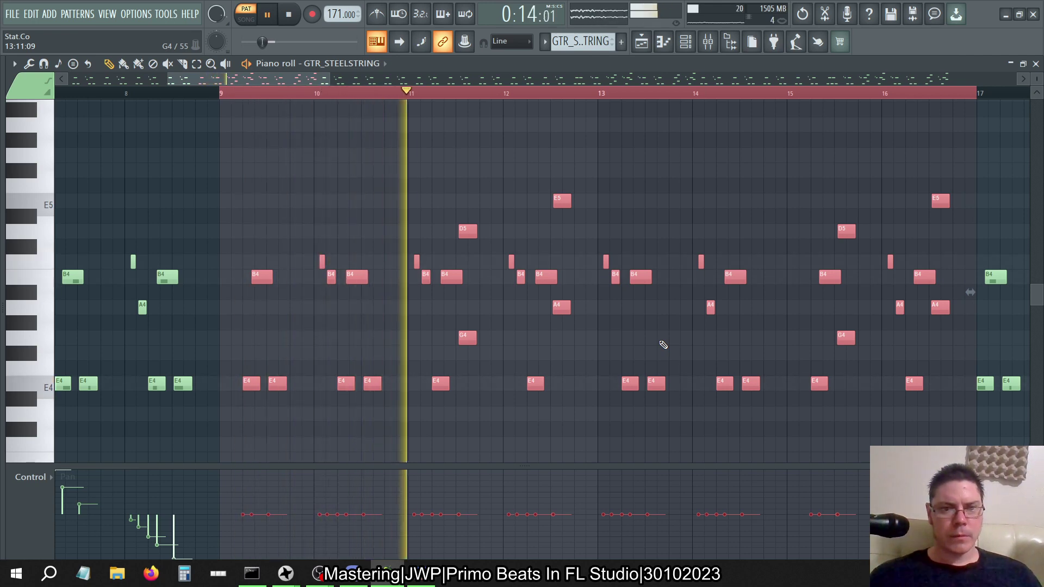
scroll(663, 344, "left", 6)
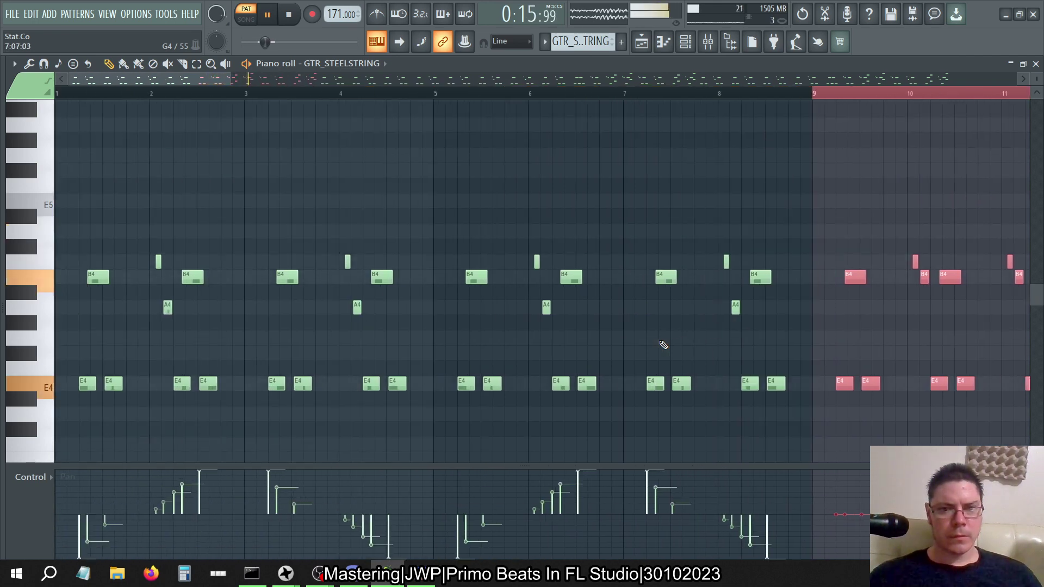
scroll(663, 345, "left", 2)
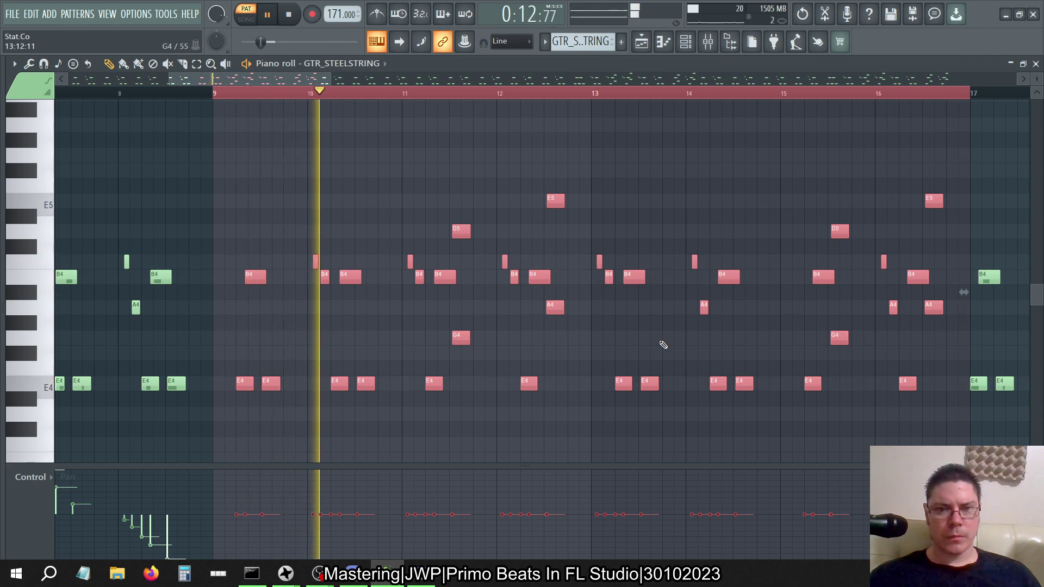
scroll(663, 344, "left", 2)
scroll(663, 345, "right", 4)
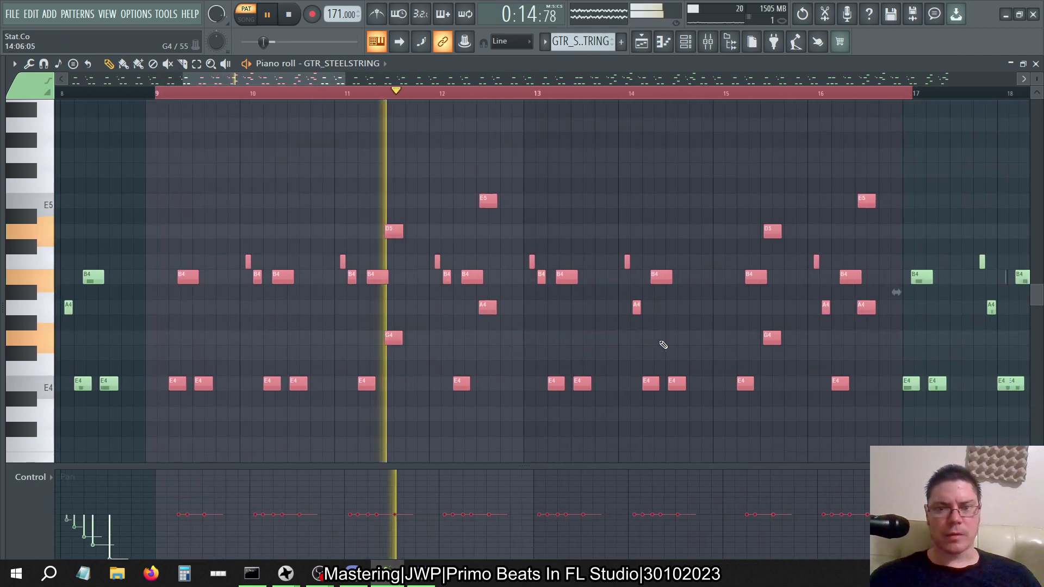
scroll(663, 345, "left", 2)
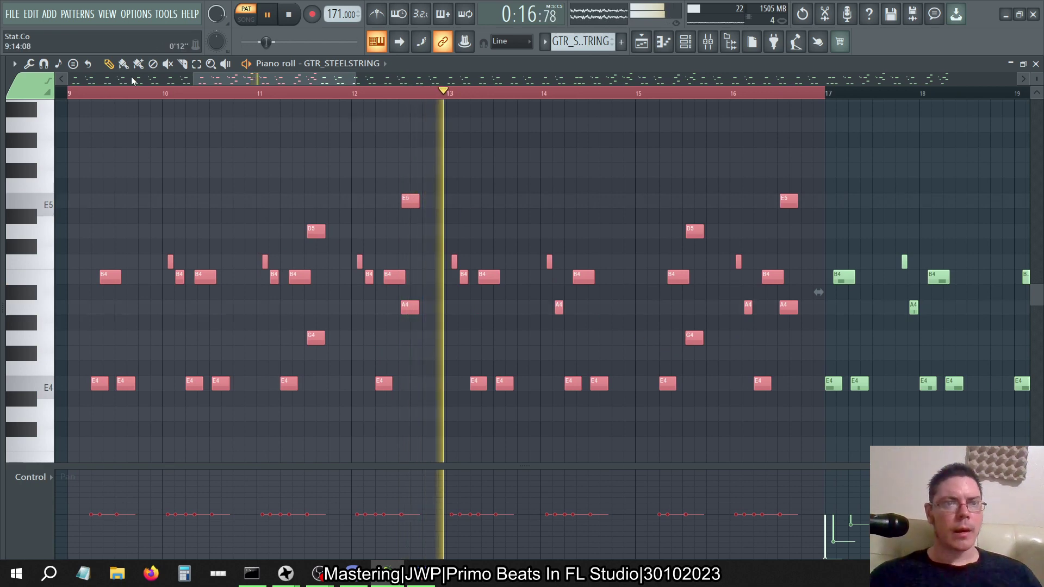
left_click(29, 64)
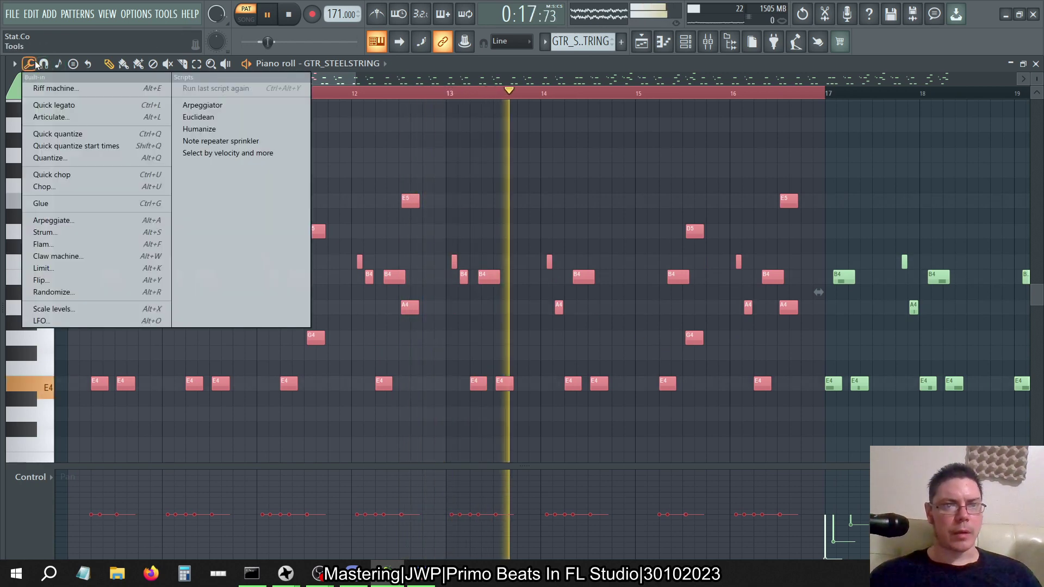
left_click(70, 321)
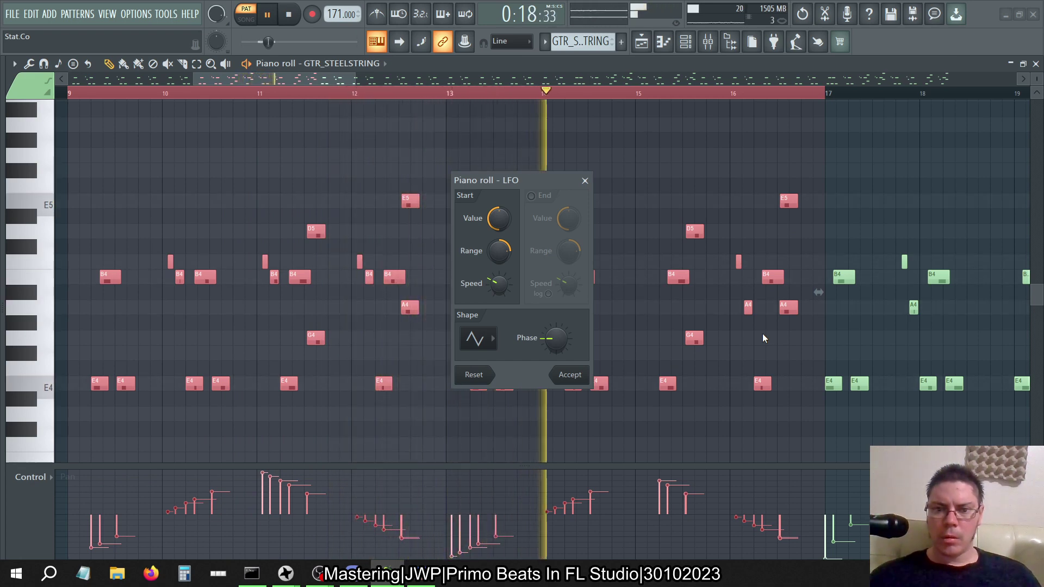
left_click(569, 375)
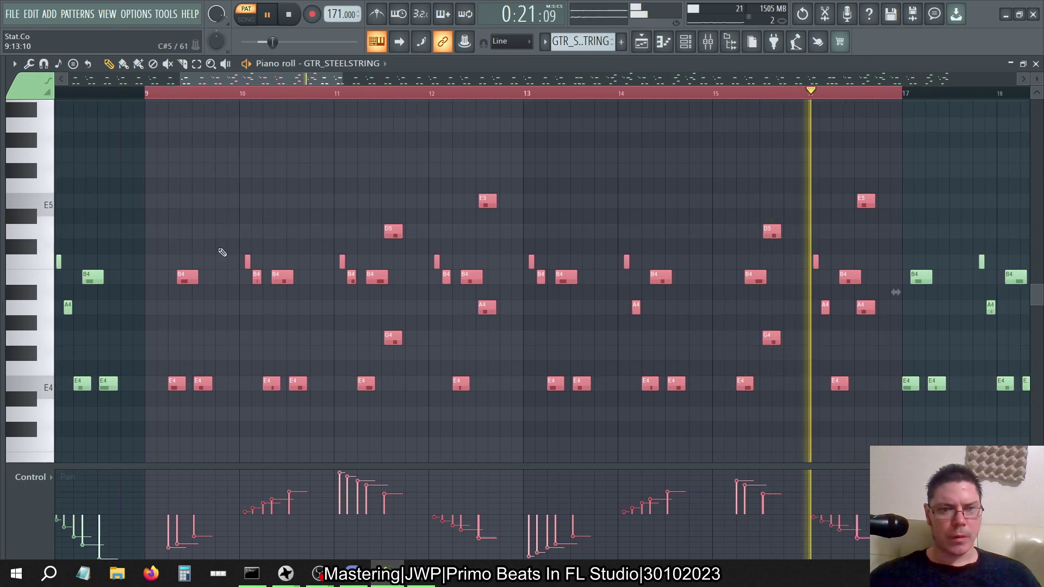
left_click_drag(171, 240, 213, 390)
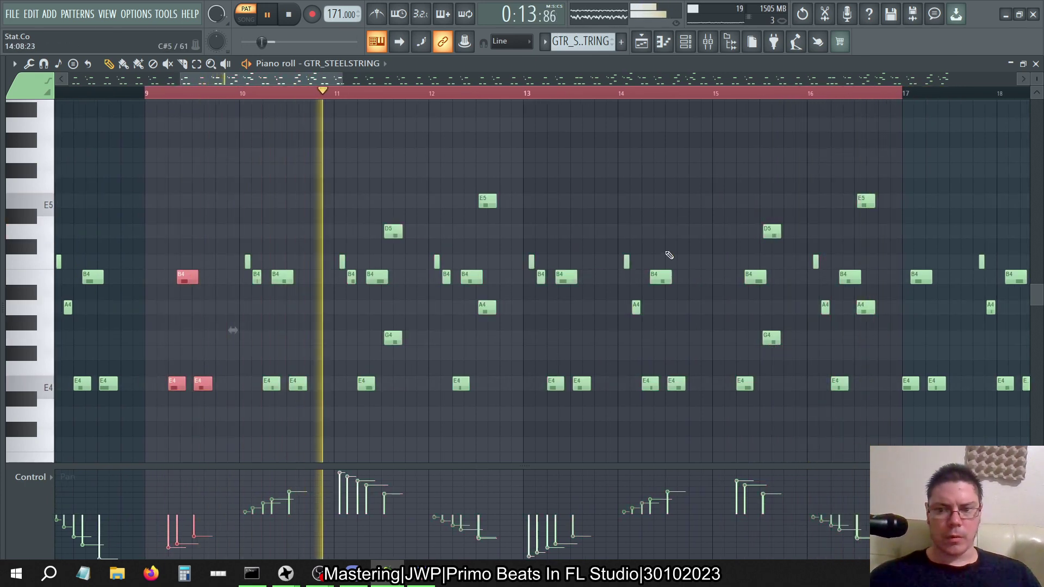
left_click_drag(720, 210, 781, 415)
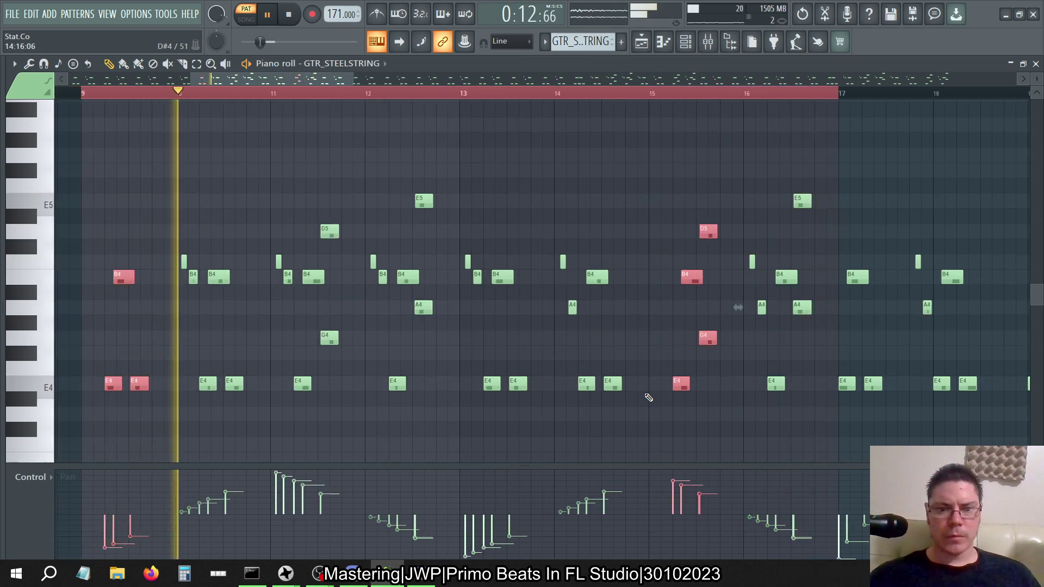
left_click(30, 64)
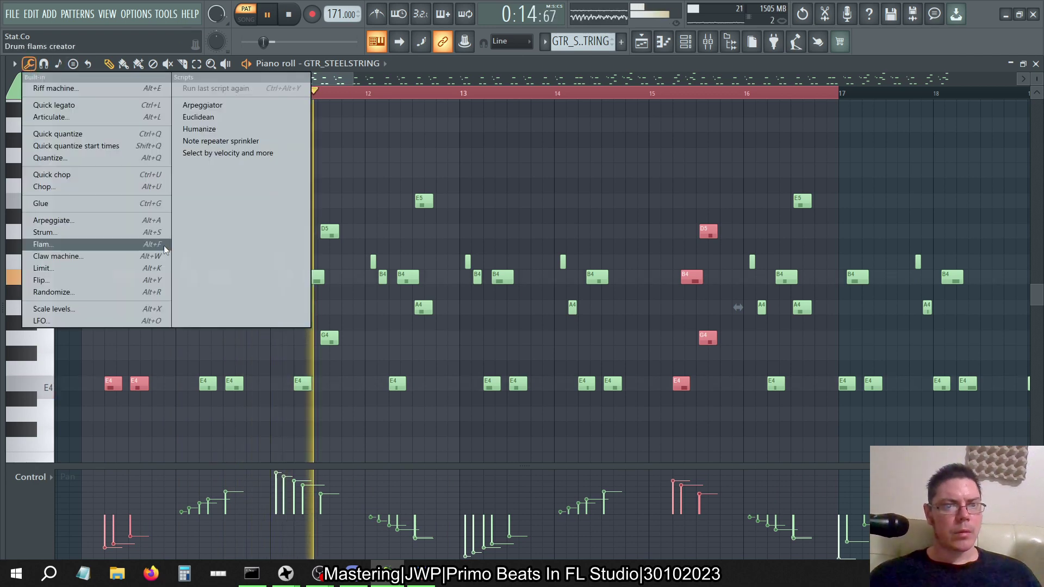
left_click(83, 309)
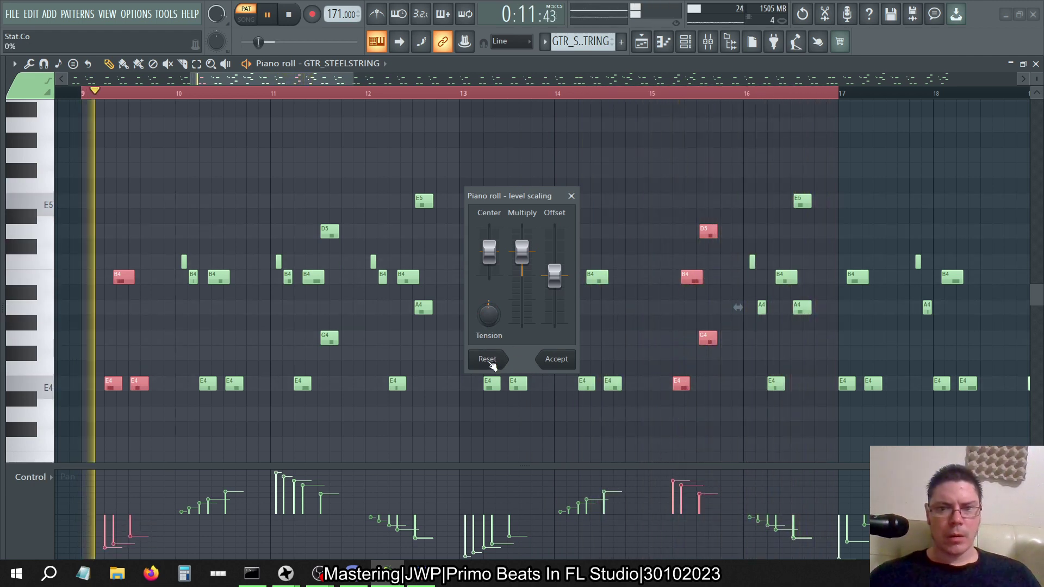
left_click_drag(522, 251, 522, 246)
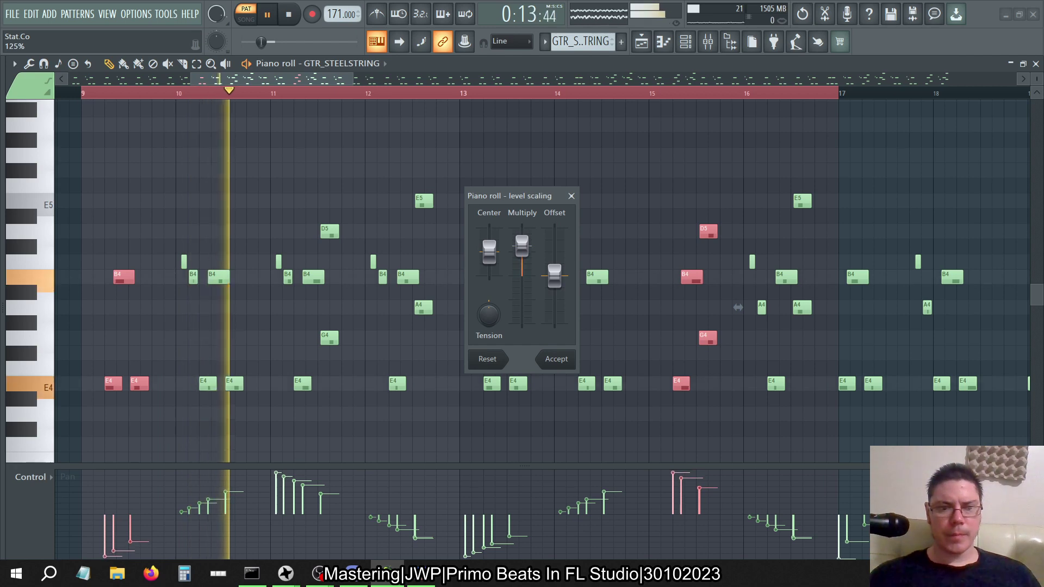
mouse_move(488, 314)
left_mouse_down()
mouse_move(488, 336)
mouse_move(492, 318)
left_mouse_up()
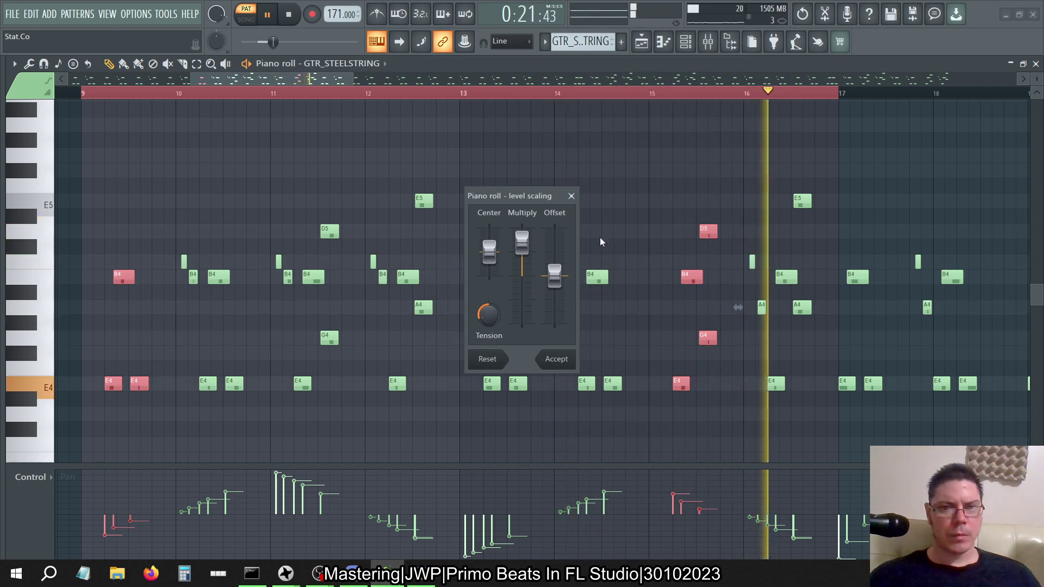
left_click(571, 195)
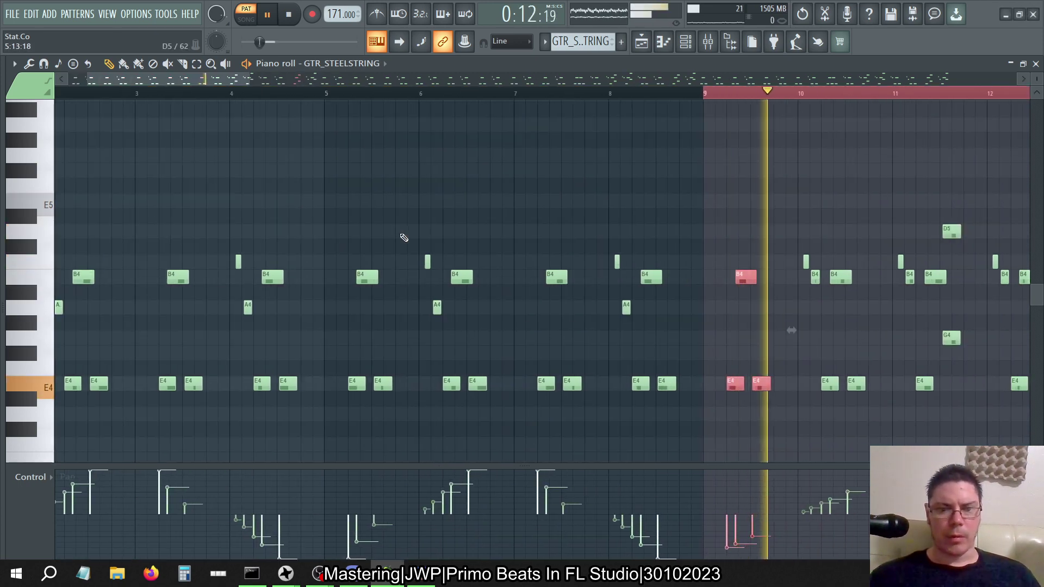
Try to replace the notes in bar 9 with the copied panned notes from bar 5.
scroll(402, 235, "left", 3)
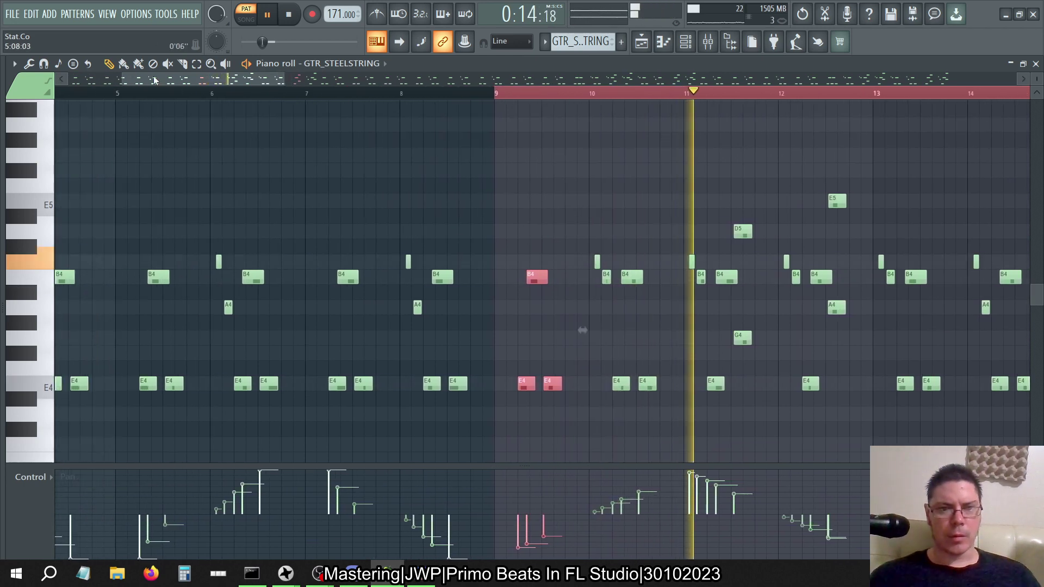
left_click_drag(111, 94, 215, 115)
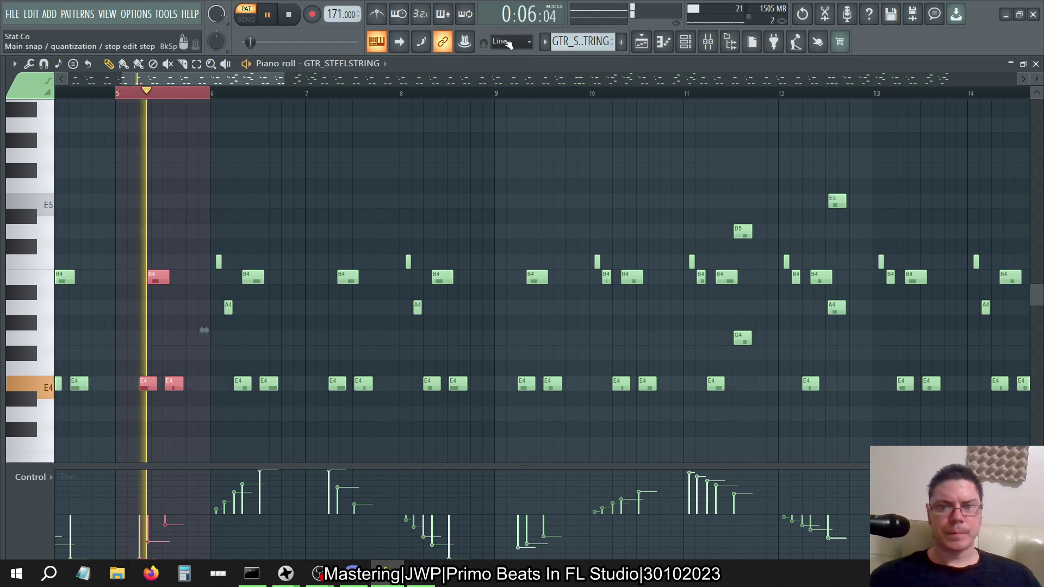
left_click_drag(497, 95, 589, 105)
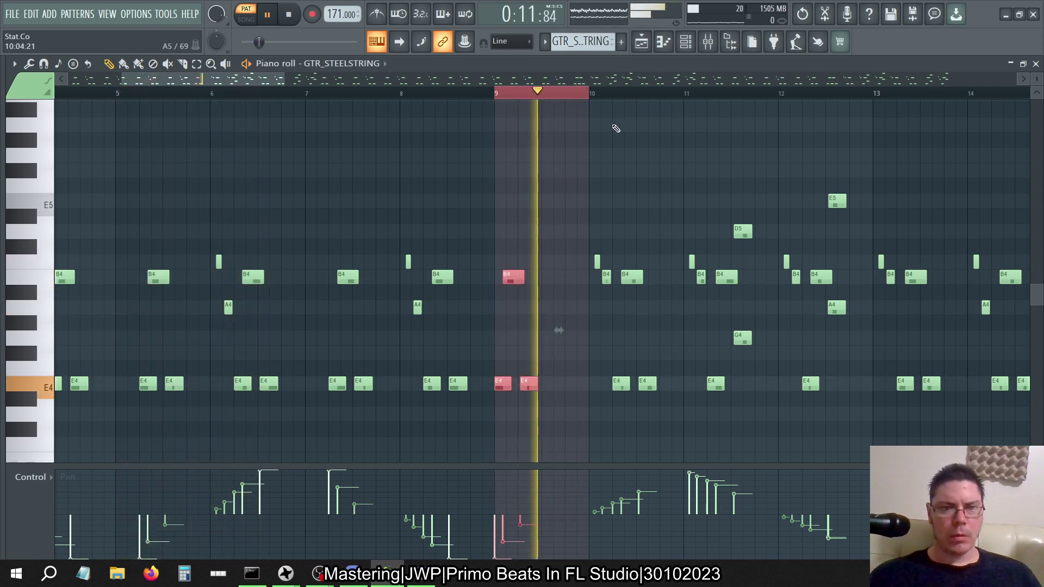
key("Delete")
key("ctrl+z")
key("ctrl+z")
key("ctrl+shift+z")
key("ctrl+z")
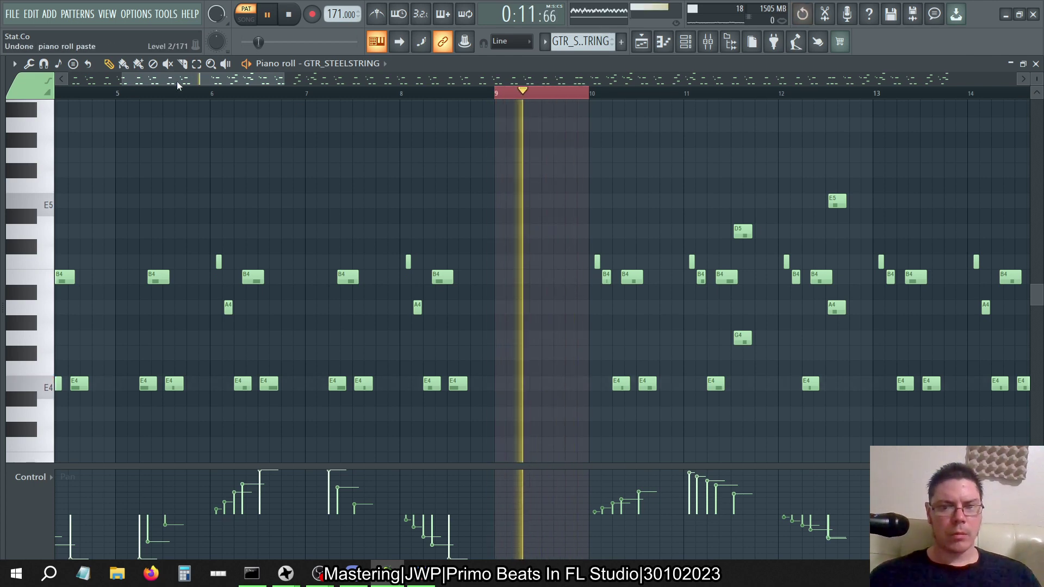
key("ctrl+z")
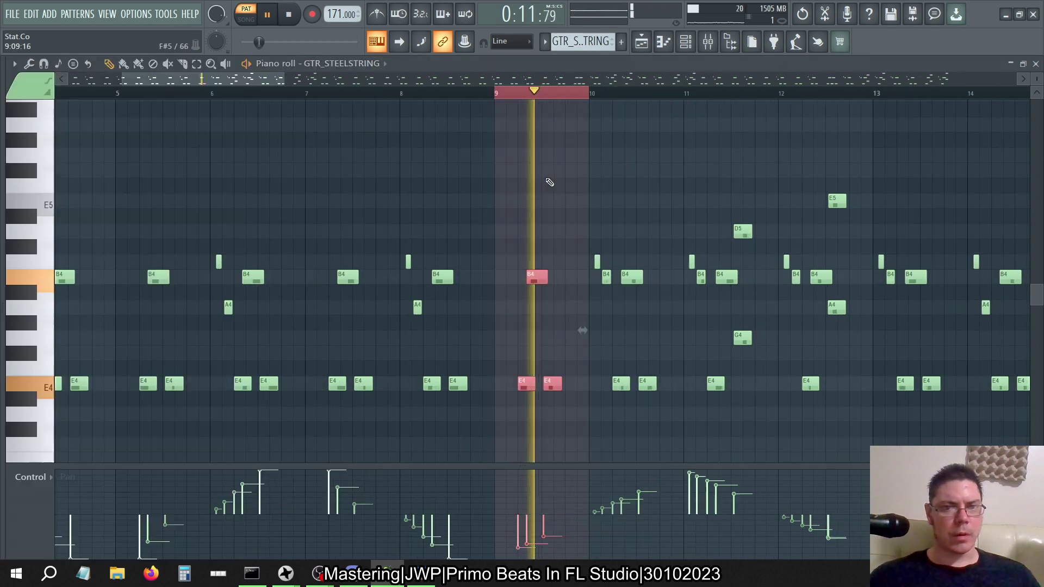
Replace the notes in bar 9 with the copied panned notes from bar 5, shifted one beat later to match the original timing.
left_click_drag(117, 94, 218, 105)
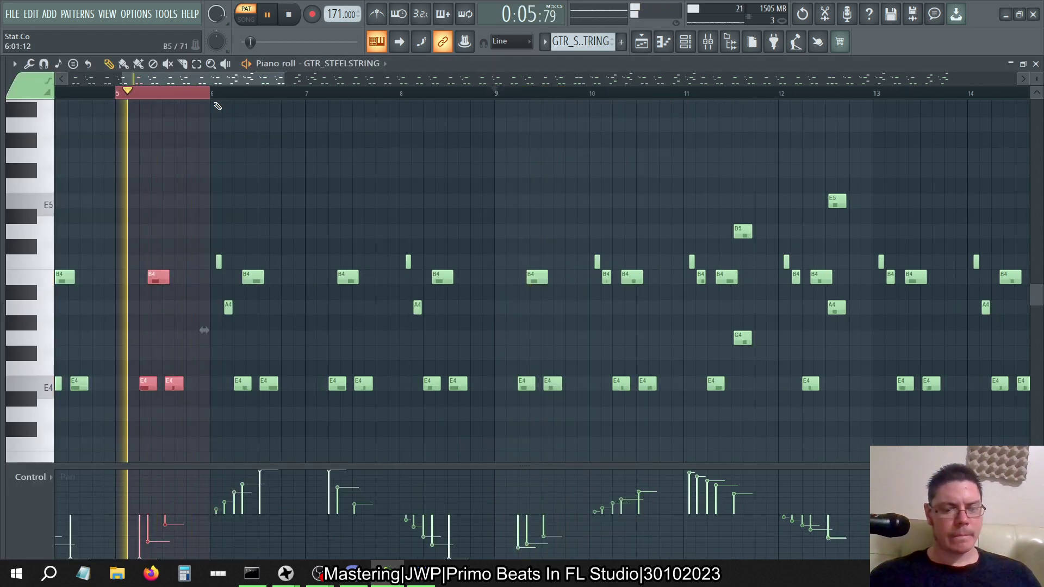
left_click_drag(501, 94, 595, 104)
key("shift+Left")
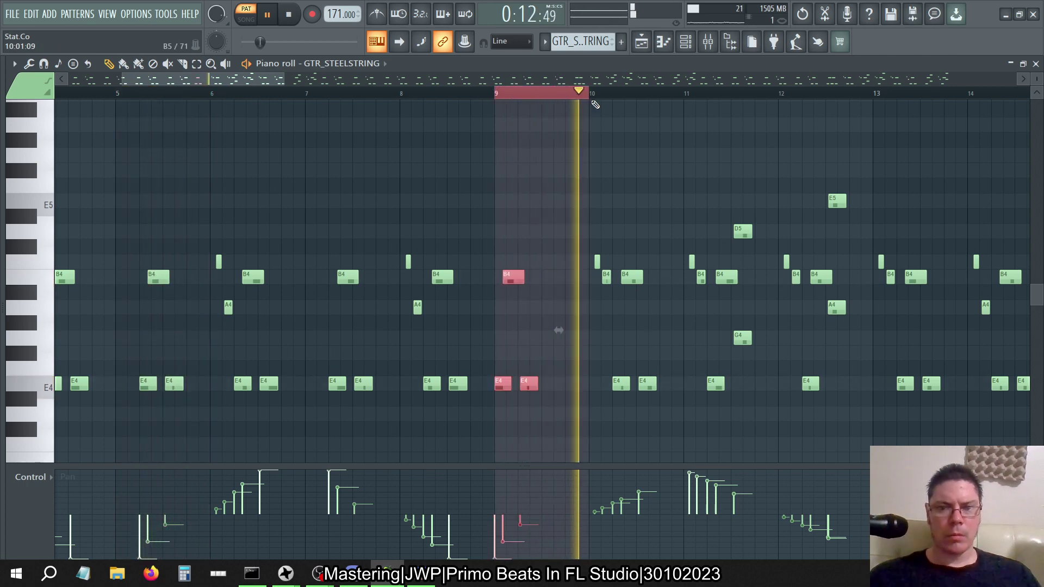
key("shift+Right")
key("shift+Right")
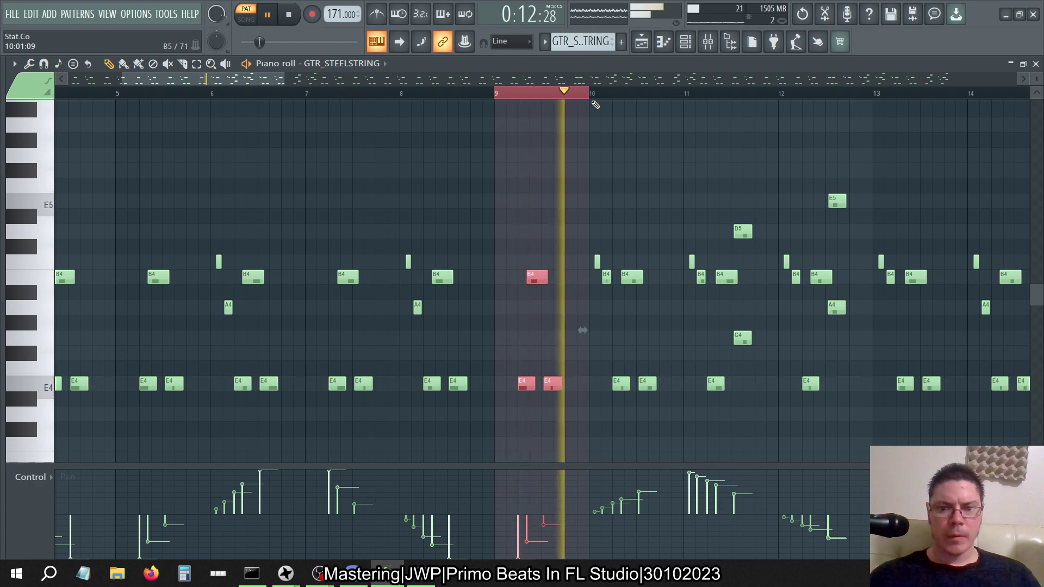
key("ctrl+d")
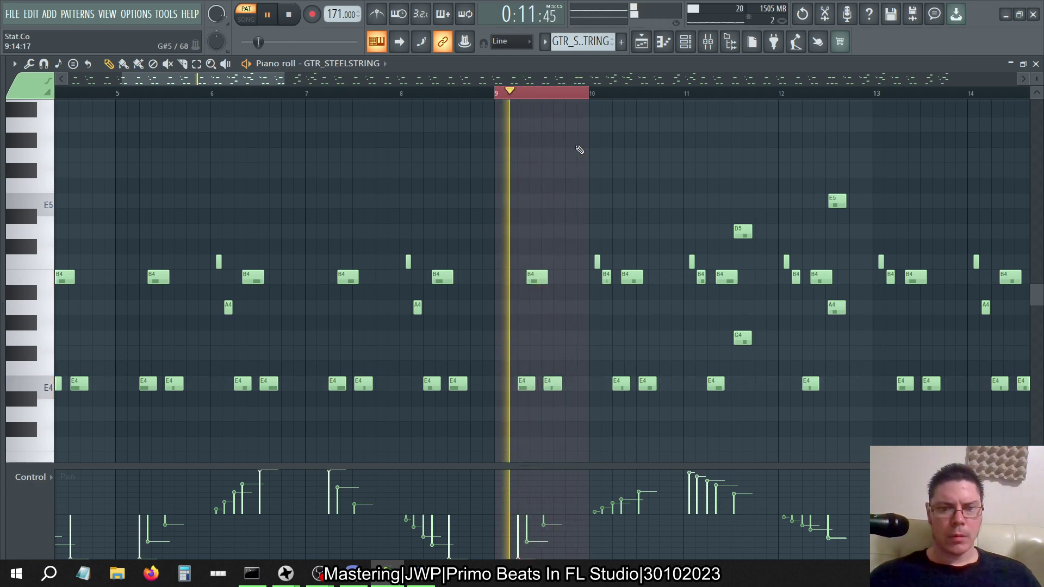
Select the notes in bar 15 and compare their pan values with the rest of the pattern.
scroll(579, 149, "right", 3)
scroll(579, 149, "right", 3)
scroll(579, 150, "left", 1)
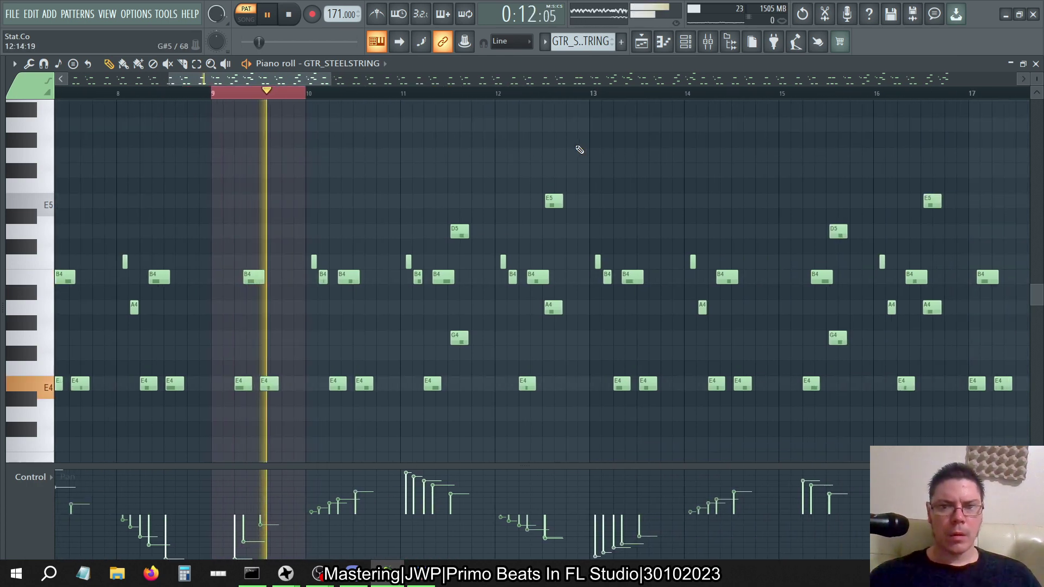
scroll(674, 310, "right", 7)
scroll(597, 304, "left", 5)
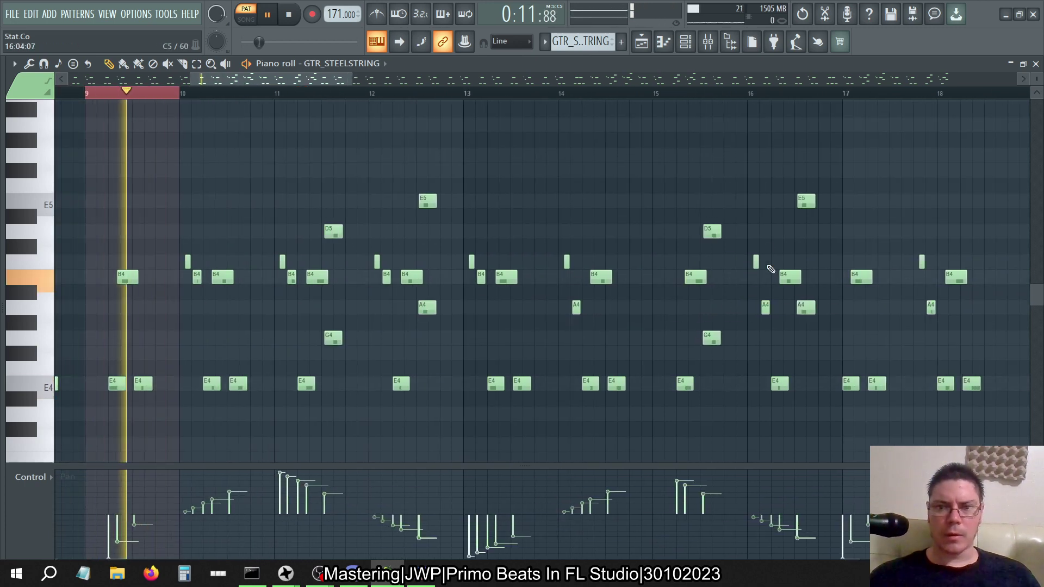
left_click_drag(656, 93, 748, 94)
key("ctrl+d")
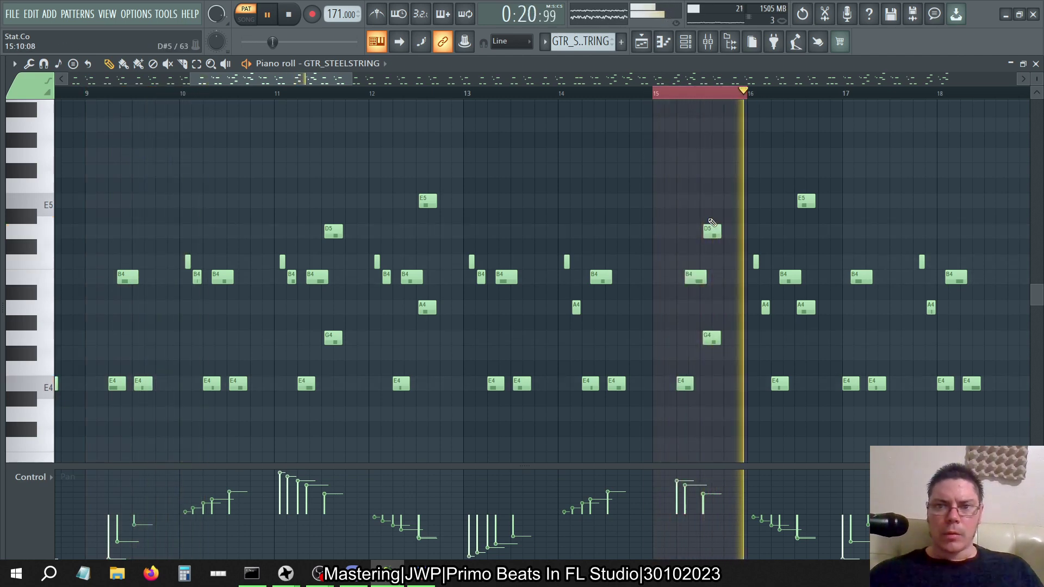
left_click_drag(655, 94, 750, 120)
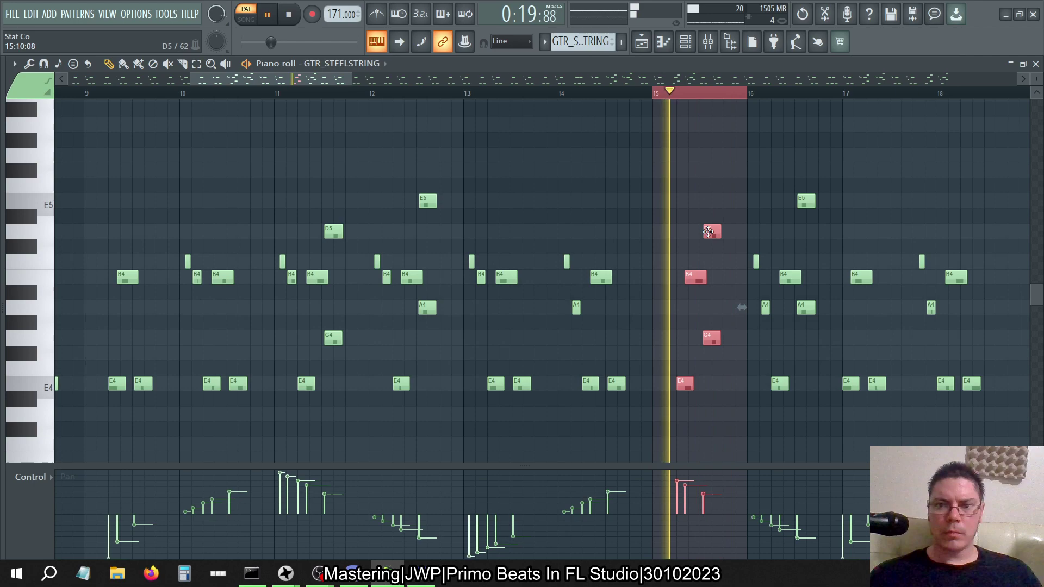
scroll(710, 233, "down", 5)
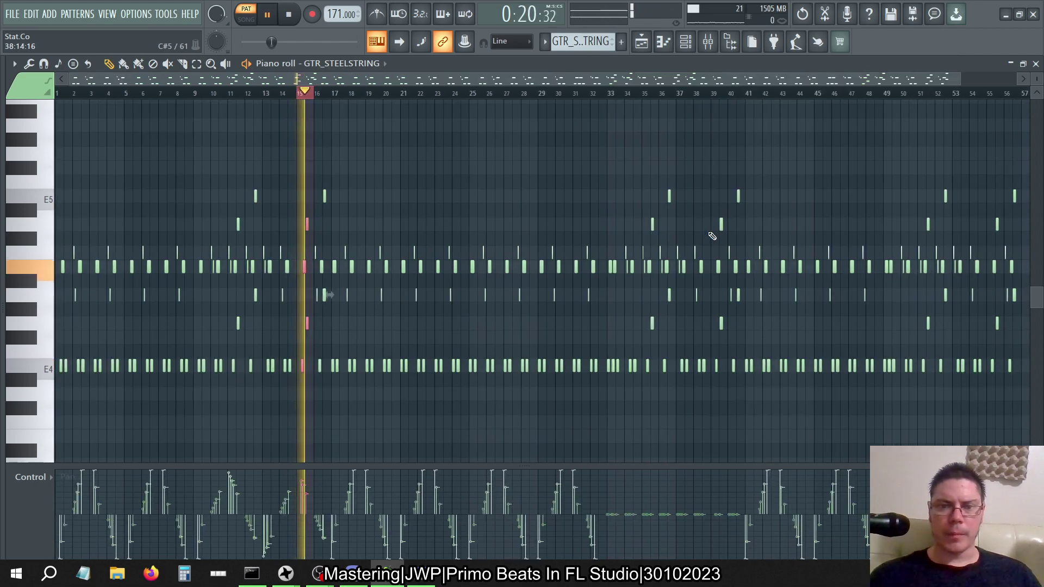
scroll(712, 236, "up", 5)
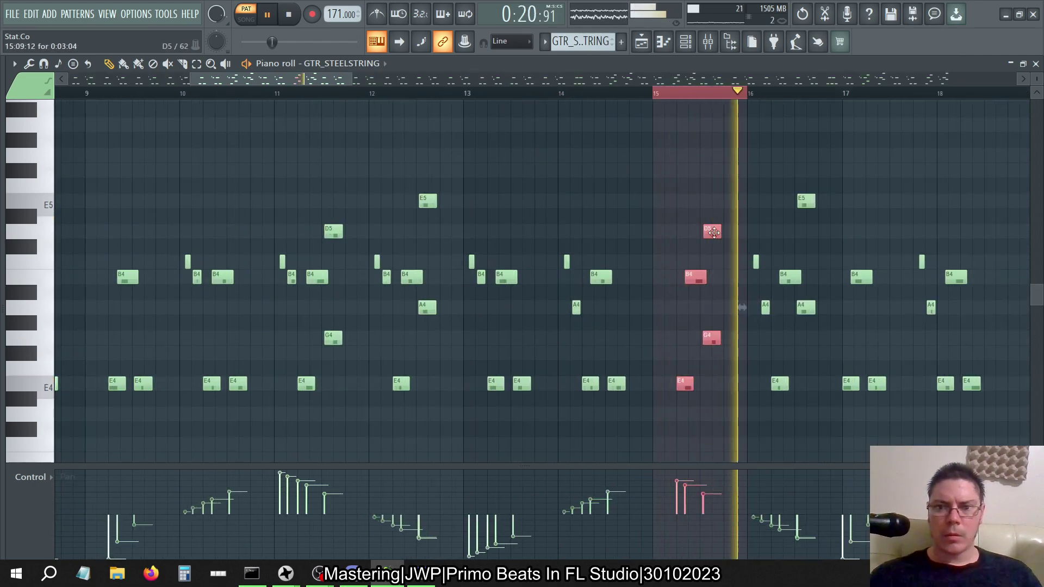
Replace bar 15's E4, B4 and G4 notes with the copied bar 5 notes at the same timing and pitches, and match the D5 note's pan.
left_click_drag(679, 265, 706, 402)
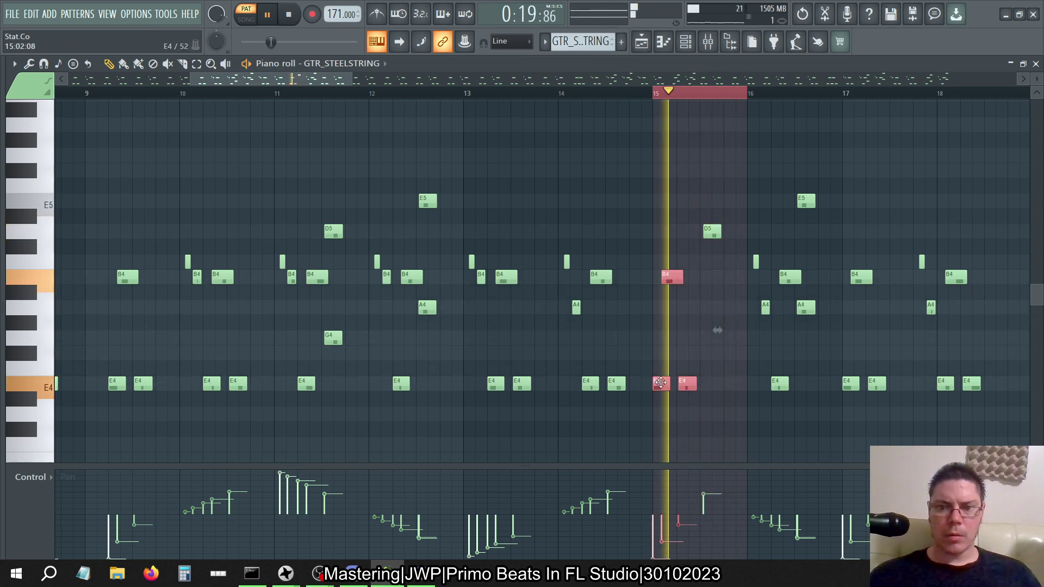
key("shift+Right")
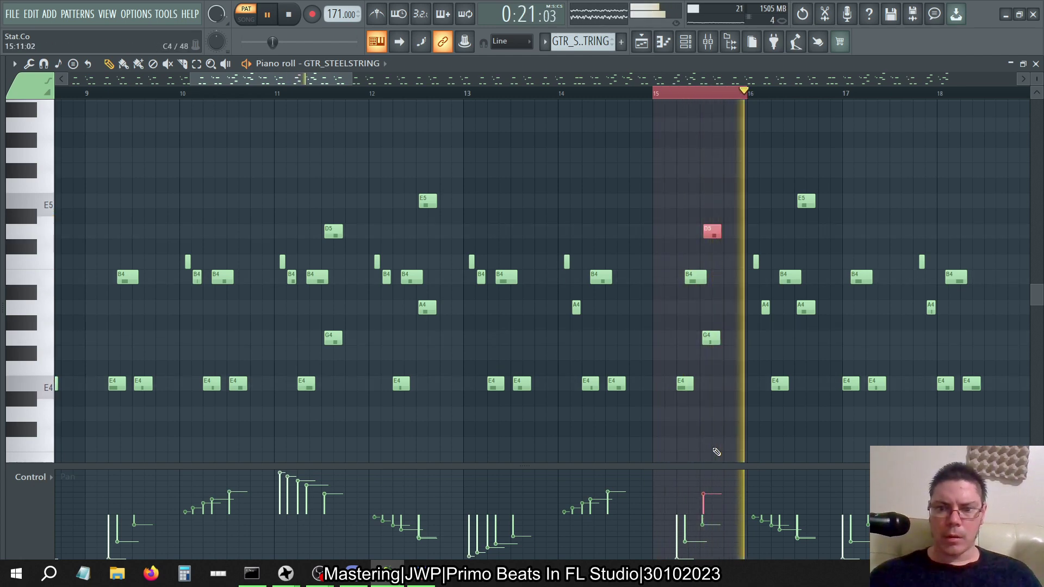
left_click_drag(703, 495, 713, 528)
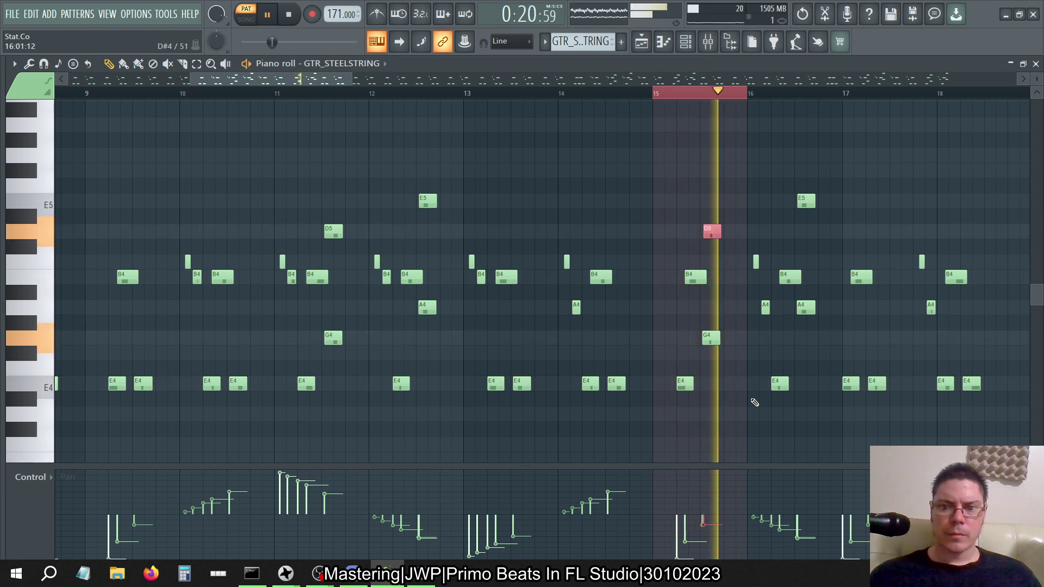
Display the note velocities and look over the channel settings of GTR_STEELSTRING.
left_click(39, 477)
left_click(50, 495)
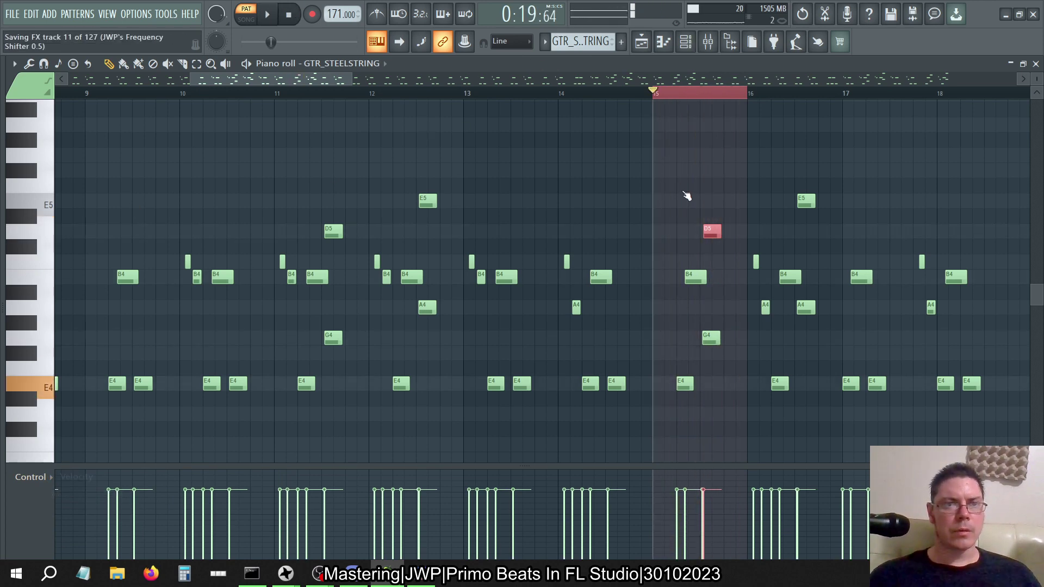
left_click(684, 50)
left_click(111, 180)
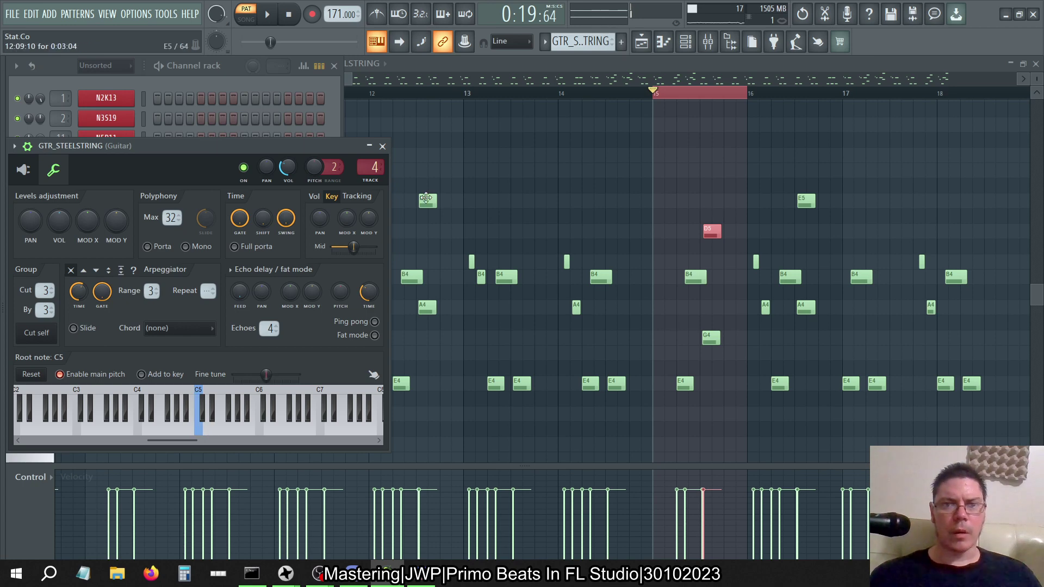
left_click(382, 146)
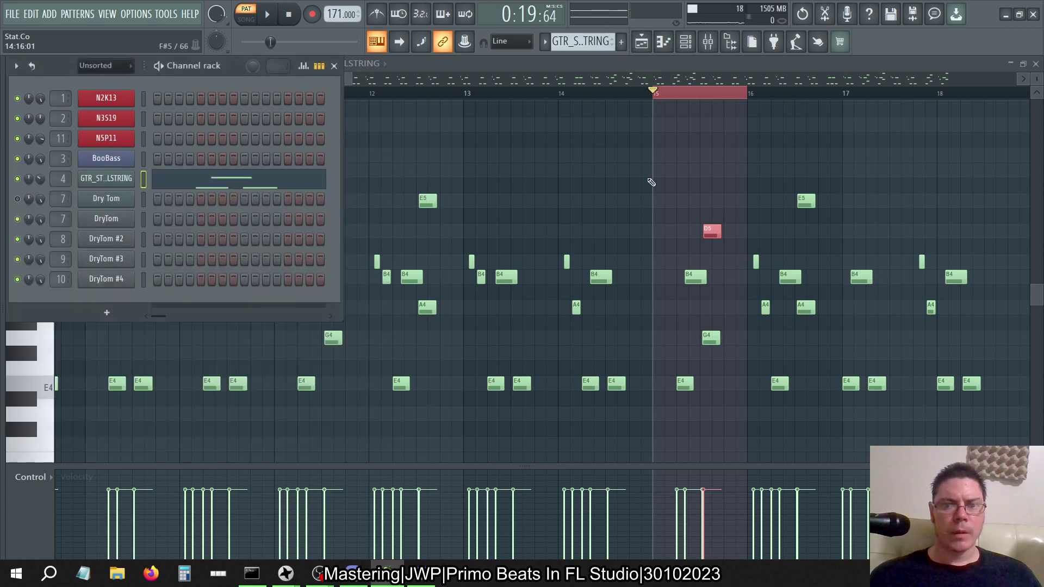
left_click(732, 45)
scroll(510, 227, "left", 3)
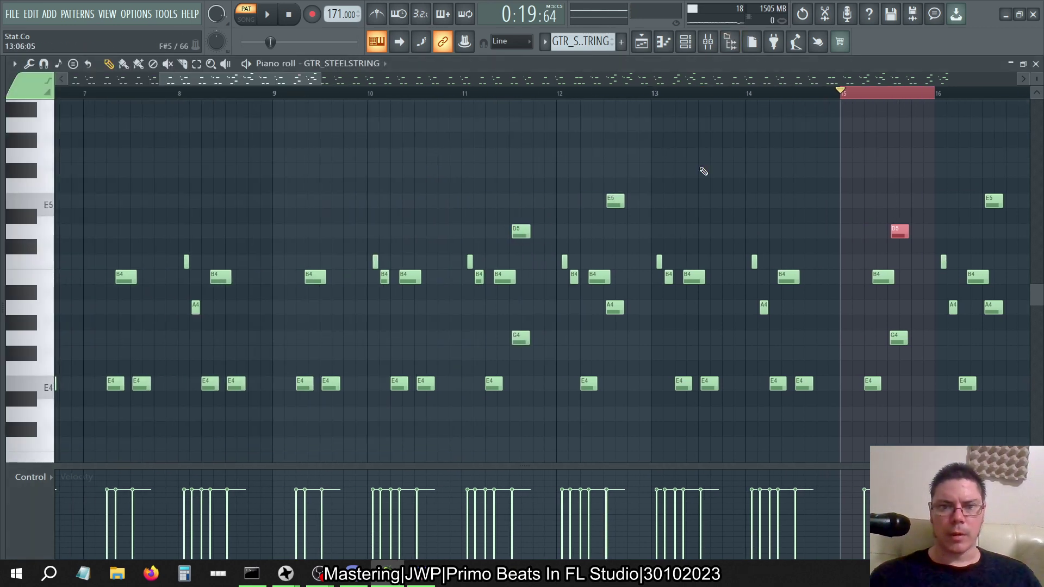
scroll(649, 150, "left", 3)
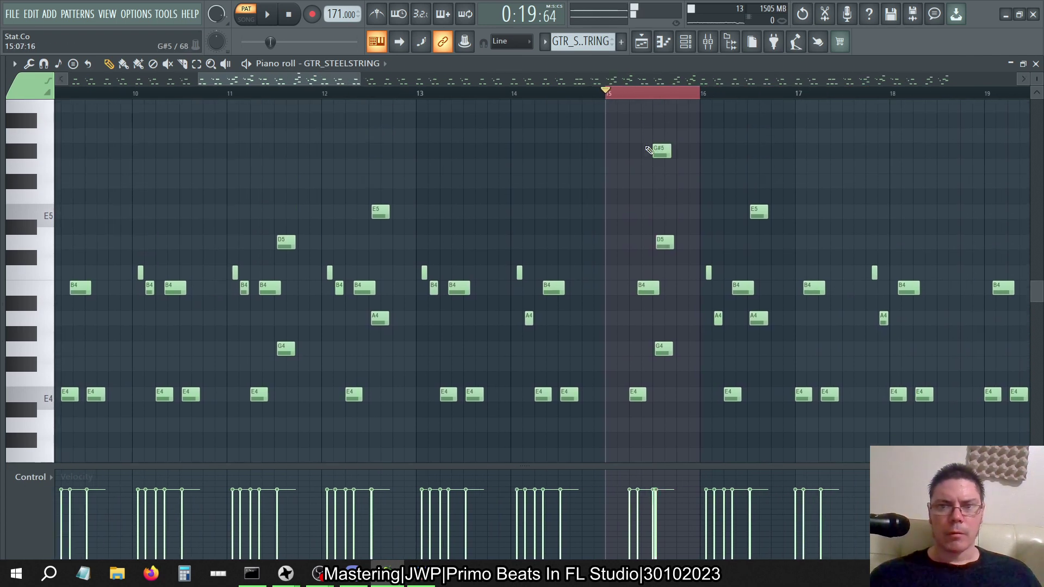
scroll(649, 150, "right", 6)
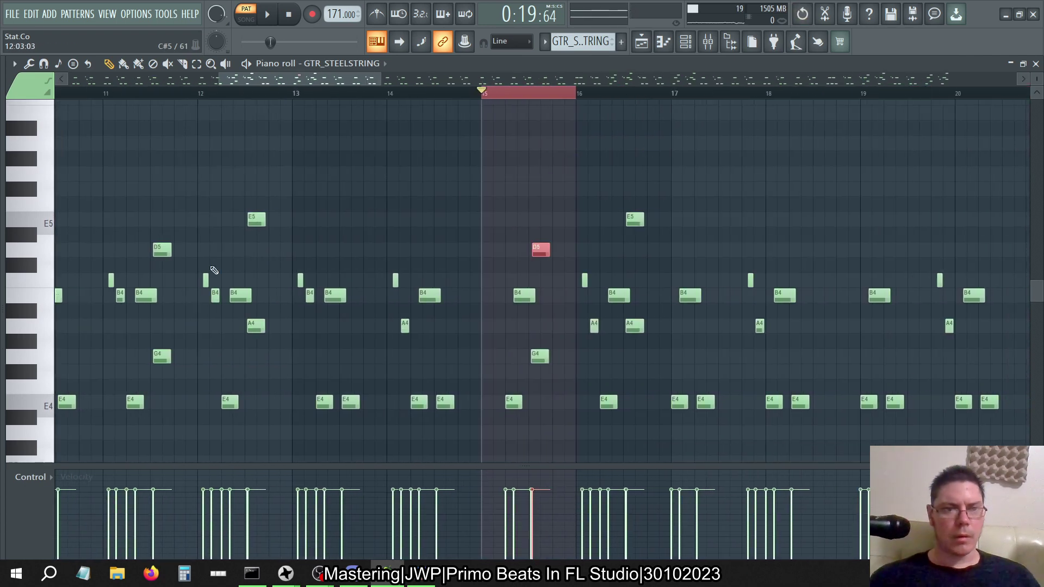
Display note panning and scale the pan levels of the selected notes in bars 11 and 13 with the tension at -53%.
left_click(30, 477)
left_click(38, 485)
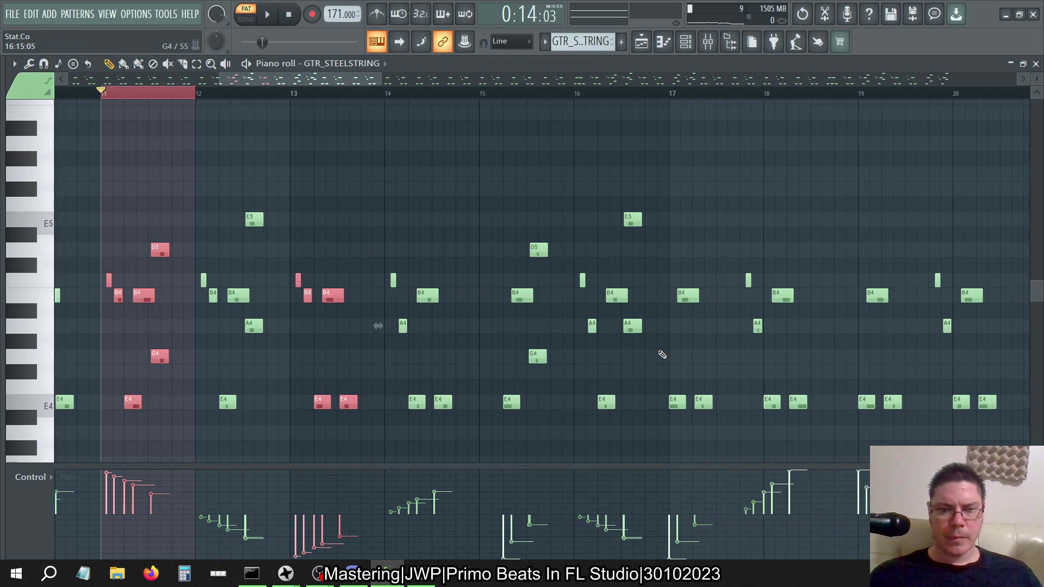
scroll(662, 355, "right", 1)
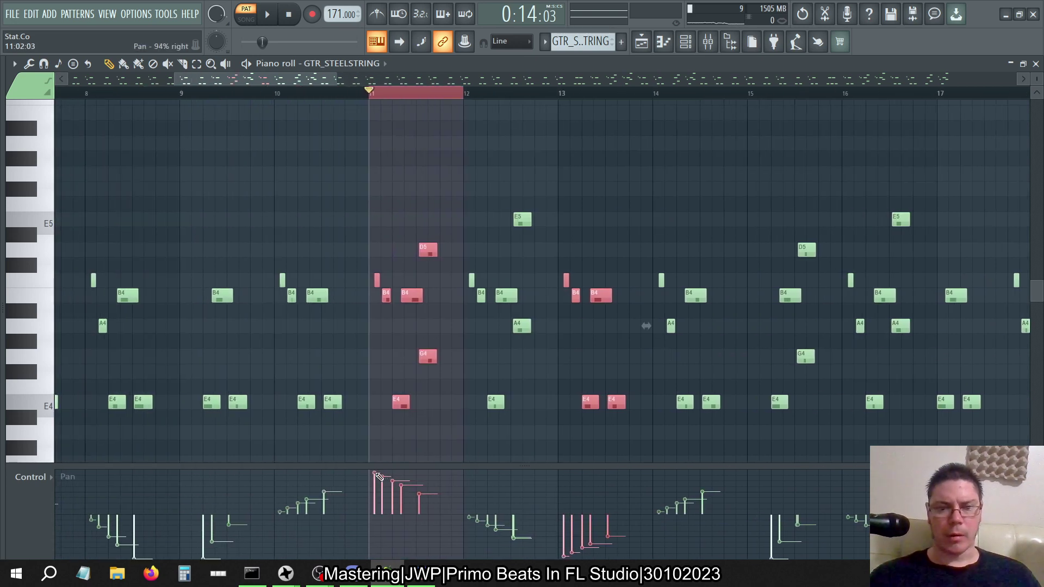
left_click(30, 65)
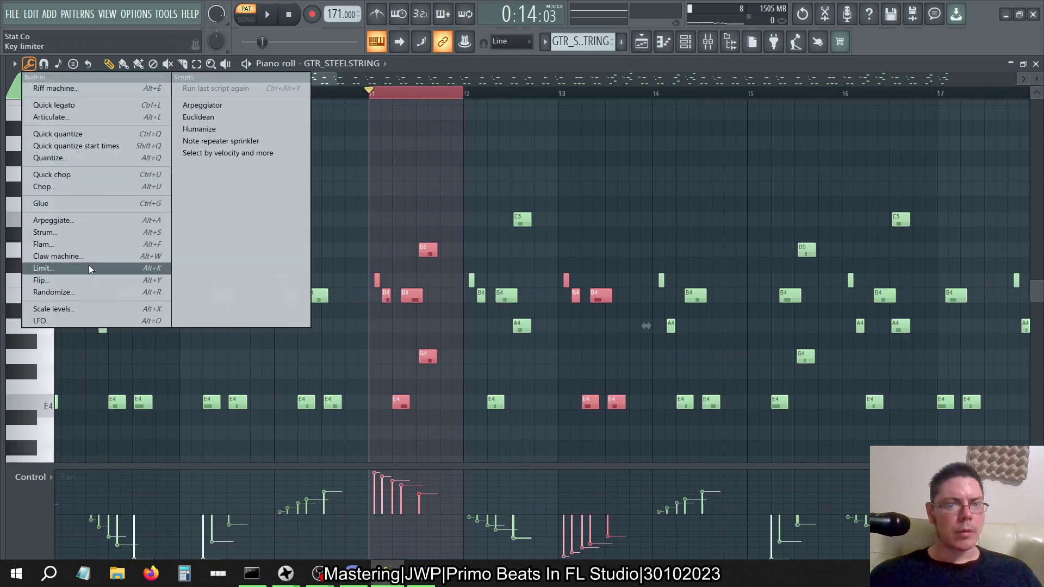
left_click(53, 309)
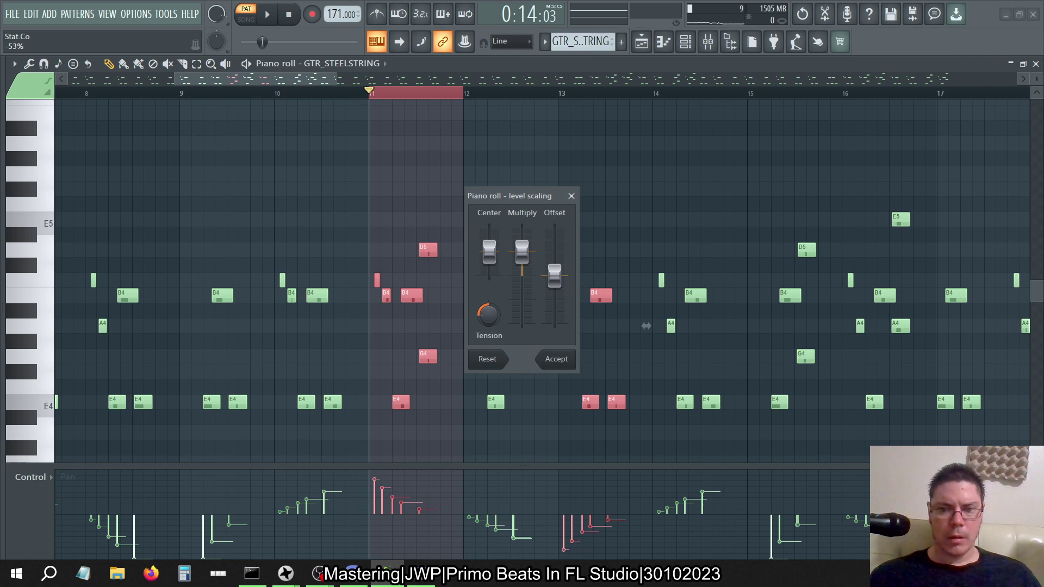
left_click(563, 357)
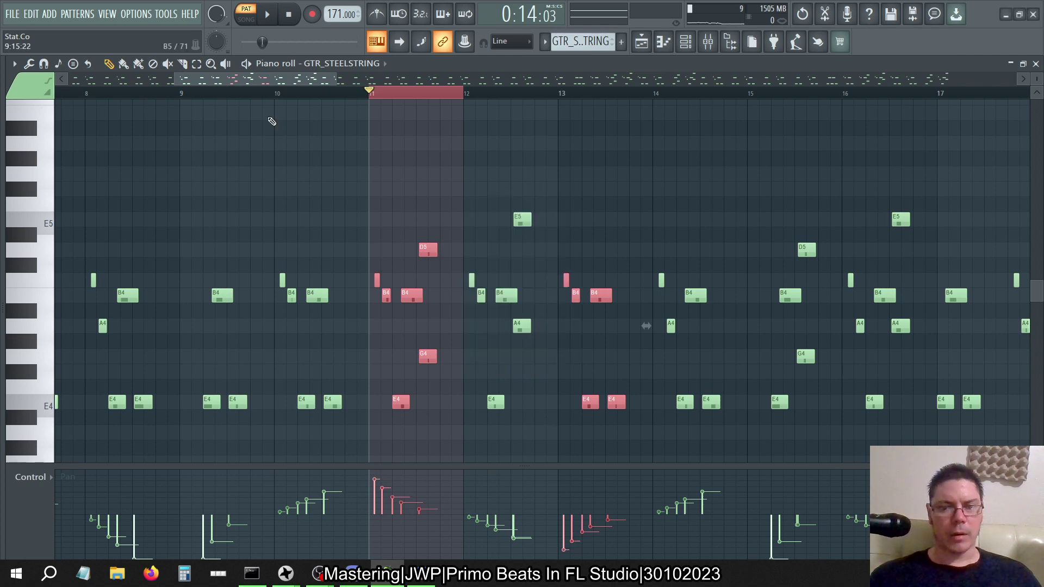
Scale the pan levels in bars 11 and 13 again with neutral tension and a slightly raised multiplier.
left_click(30, 64)
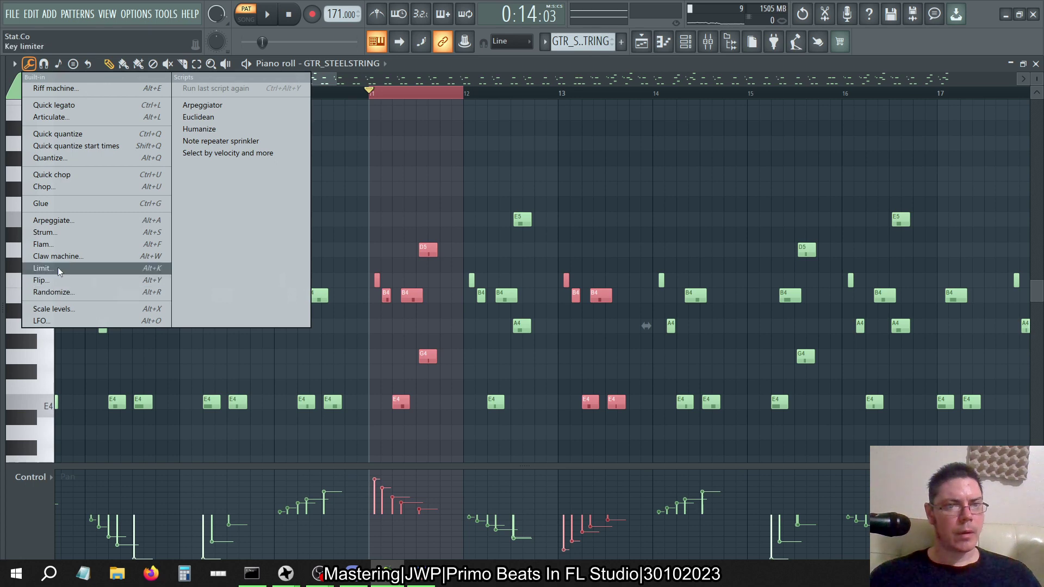
left_click(53, 309)
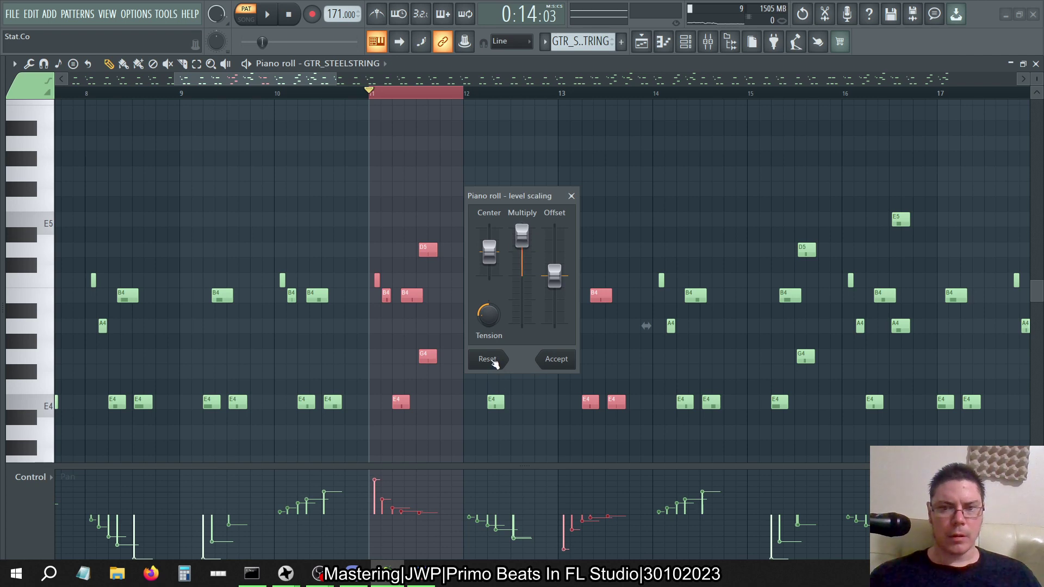
left_click_drag(521, 244, 521, 246)
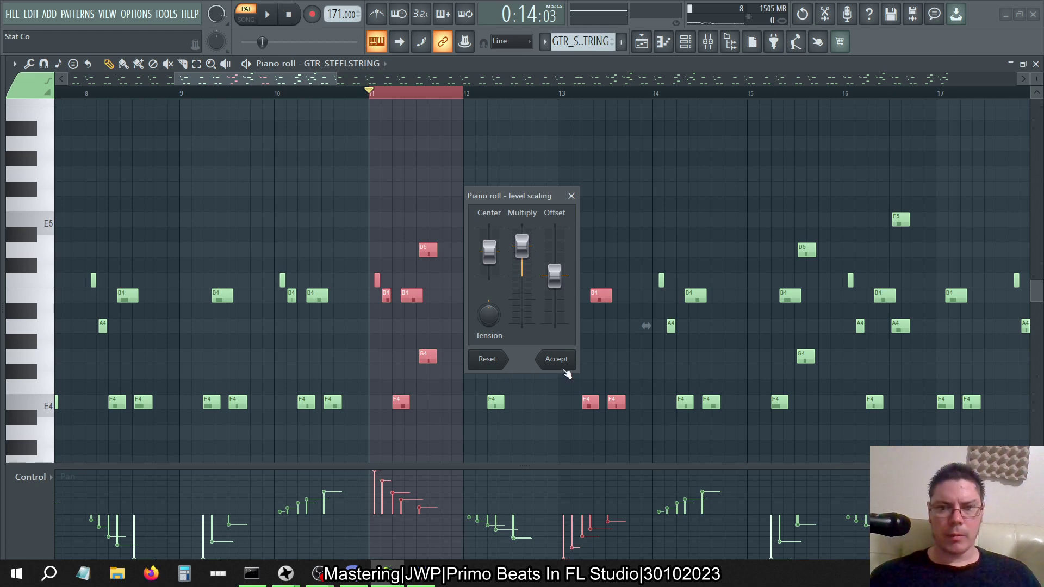
left_click(563, 363)
Widen the panning of the notes in bars 10, 12, 14 and 16 by scaling their levels with a strongly raised multiplier and neutral tension.
left_click_drag(261, 212, 345, 408)
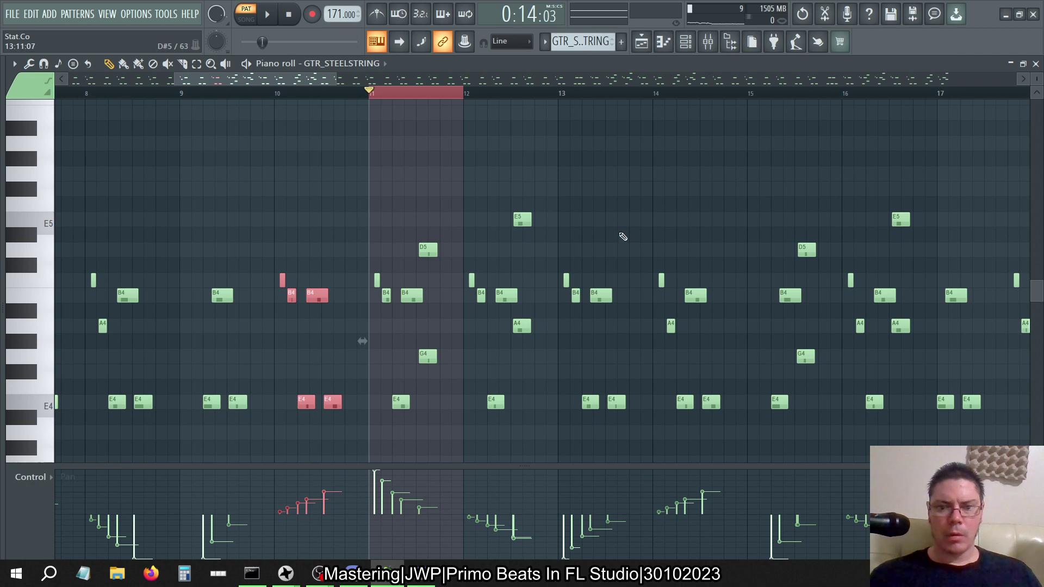
left_click_drag(468, 166, 545, 432)
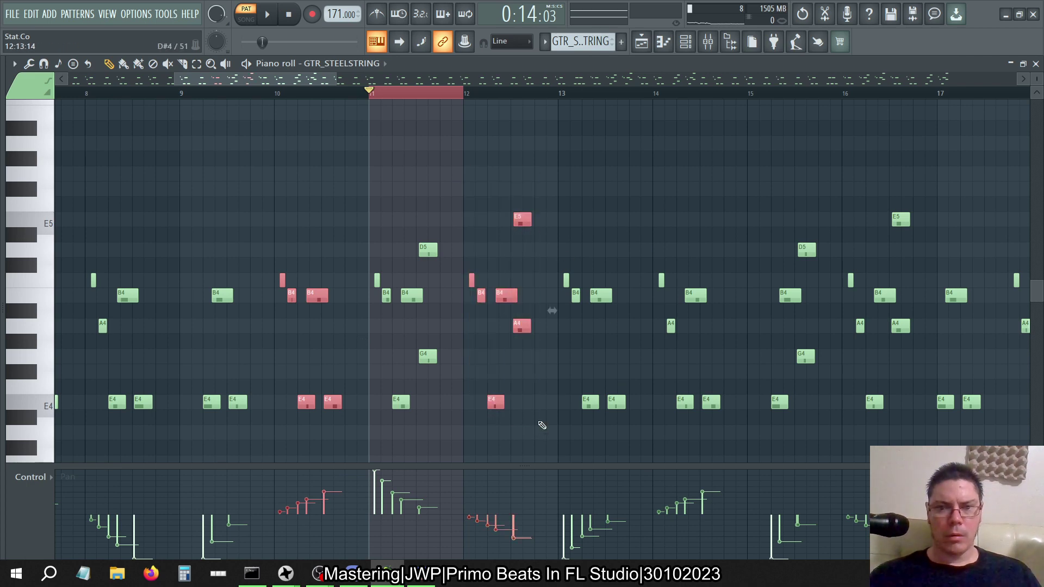
left_click_drag(658, 242, 720, 435)
scroll(721, 435, "right", 3)
left_click_drag(704, 380, 723, 416)
left_click(712, 362, "ctrl")
left_click_drag(657, 395, 590, 142)
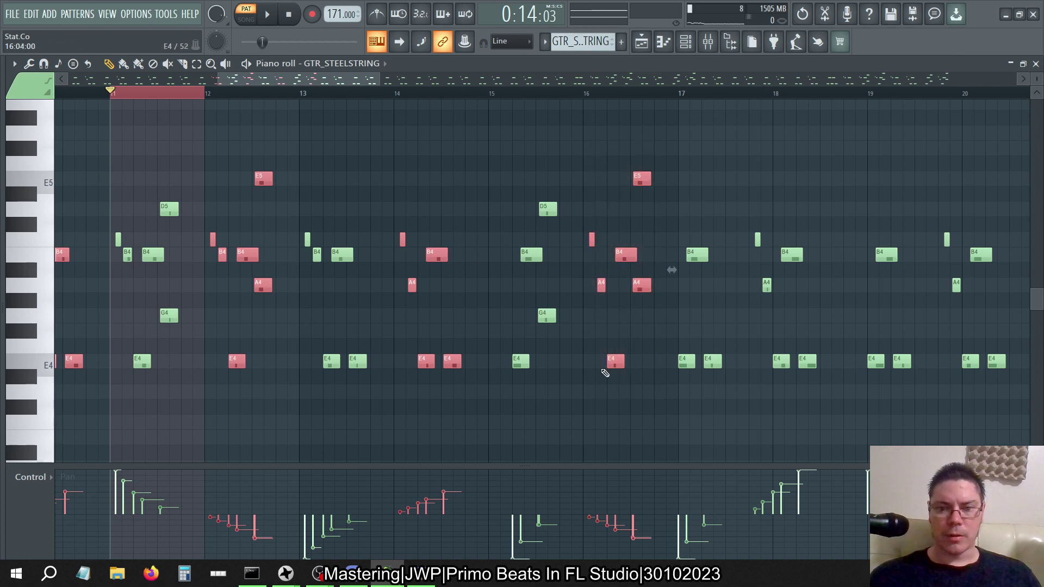
scroll(604, 370, "left", 3)
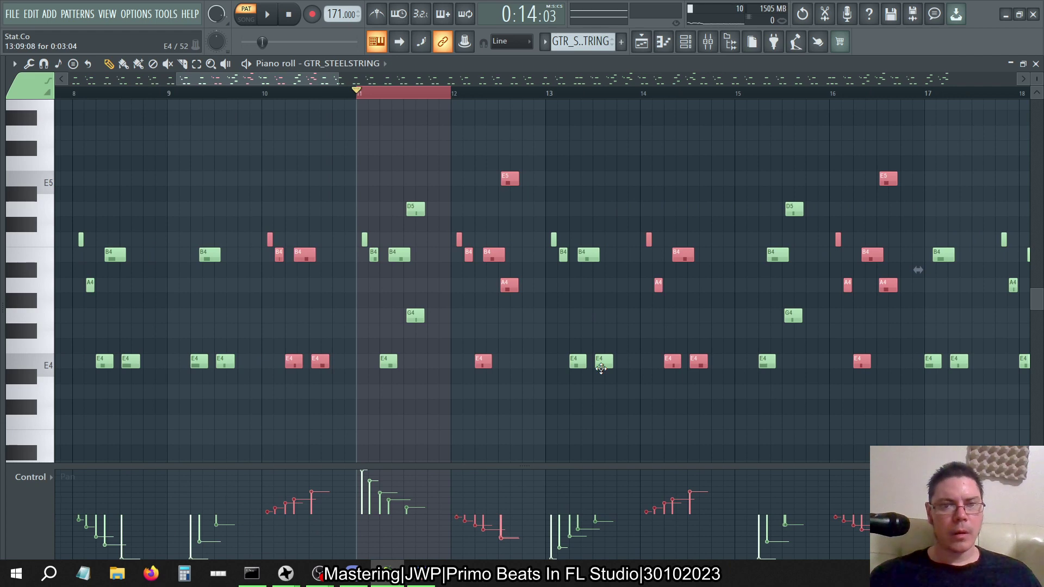
scroll(600, 368, "right", 1)
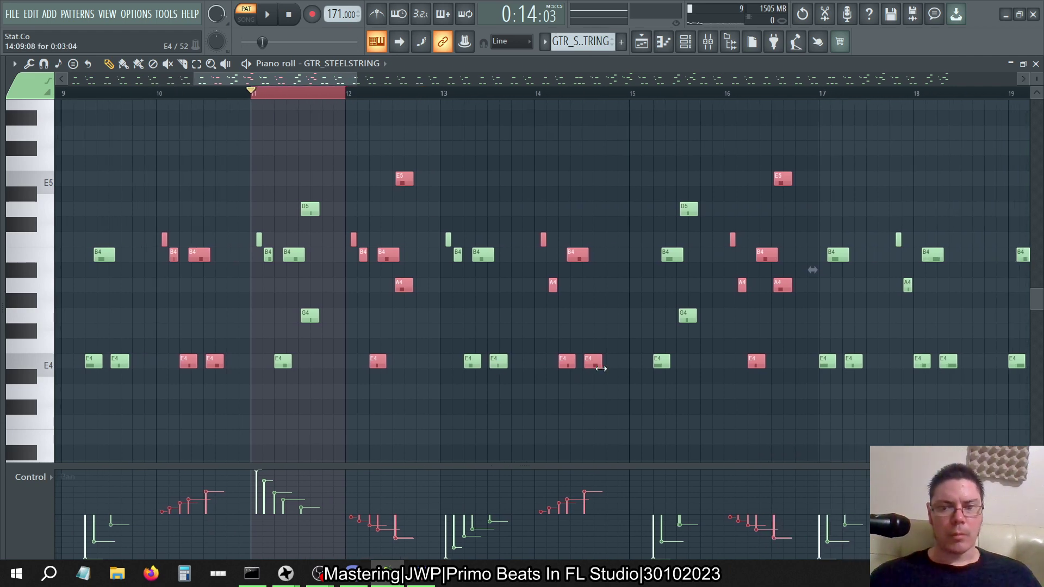
left_click(30, 64)
left_click(61, 310)
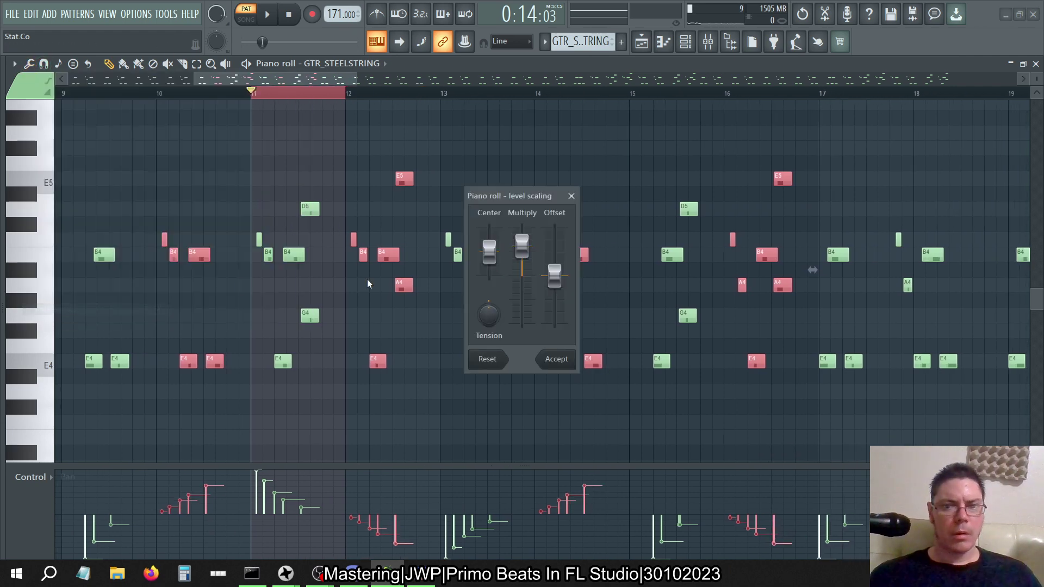
left_click(469, 358)
left_click_drag(485, 326, 484, 315)
left_click(492, 360)
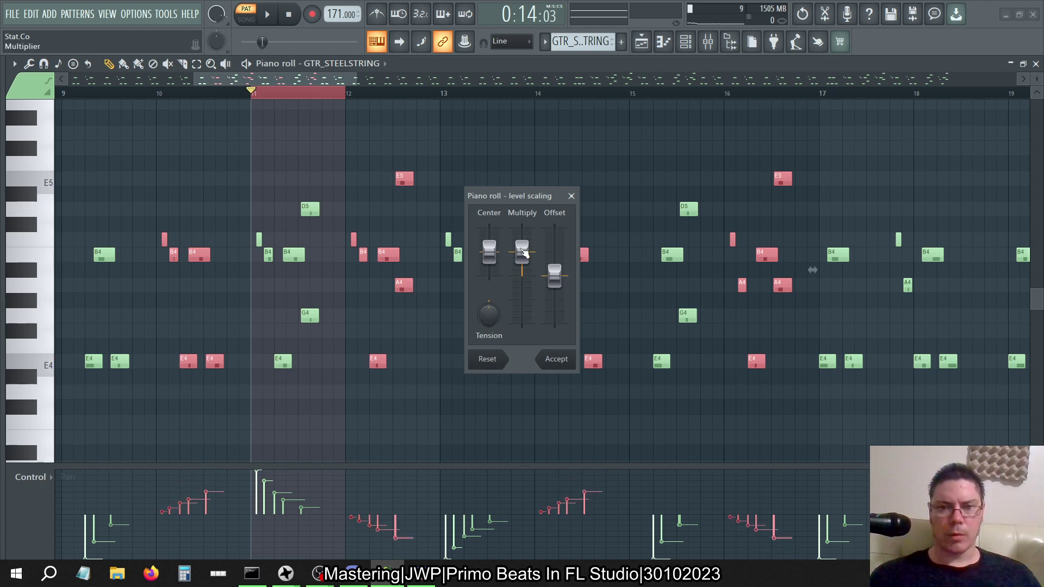
left_click_drag(524, 250, 524, 235)
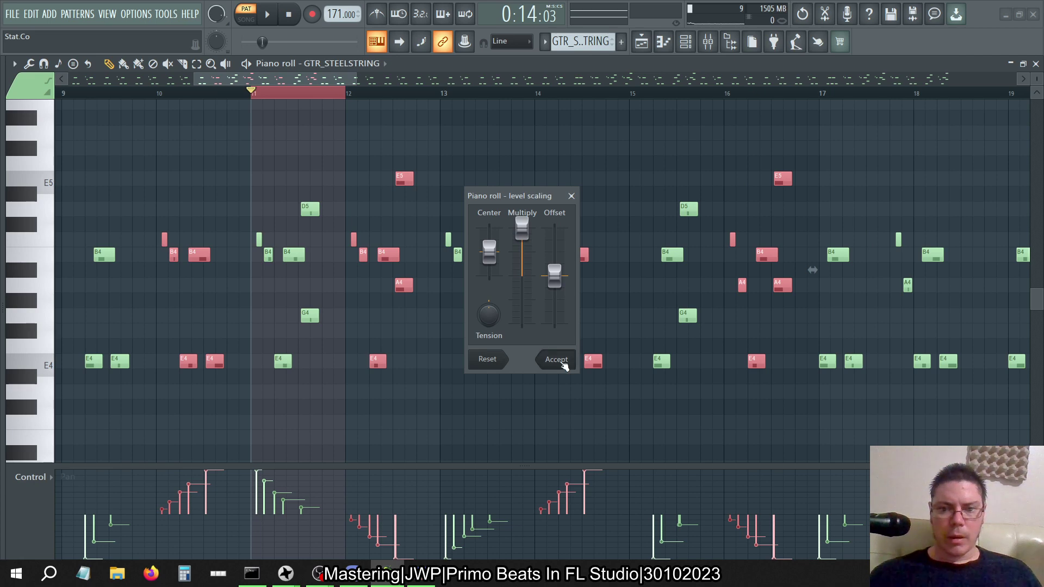
left_click(559, 361)
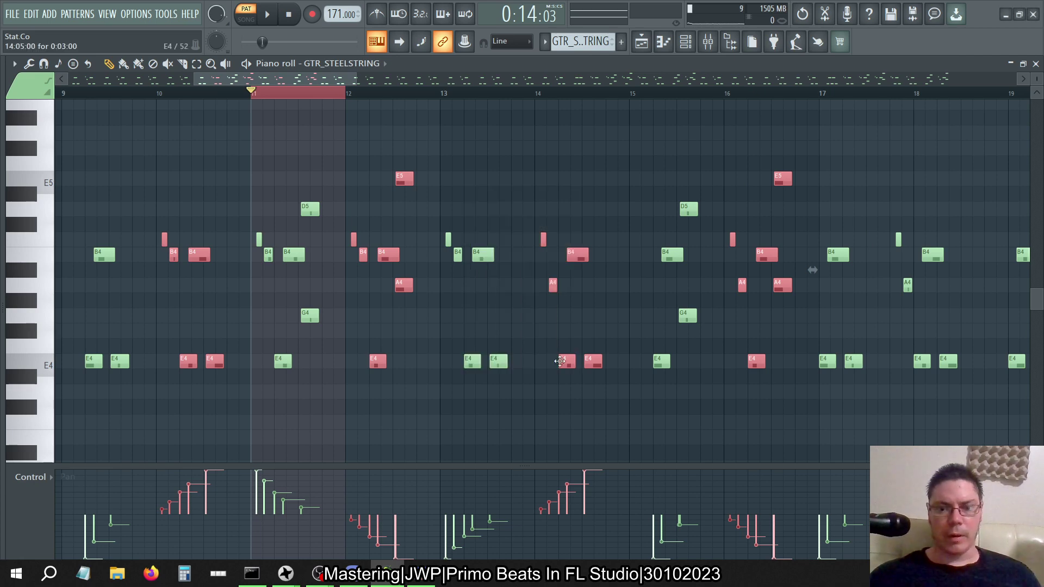
Shift the panning of the notes in bars 10, 11 and 14 towards the left by scaling their levels with a lowered offset.
scroll(560, 360, "left", 8)
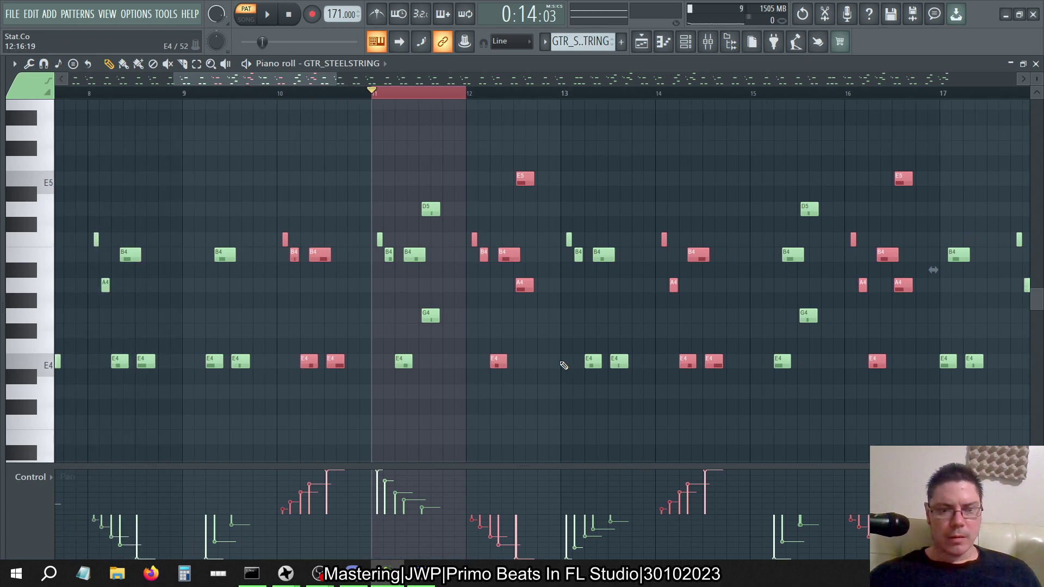
scroll(563, 366, "right", 12)
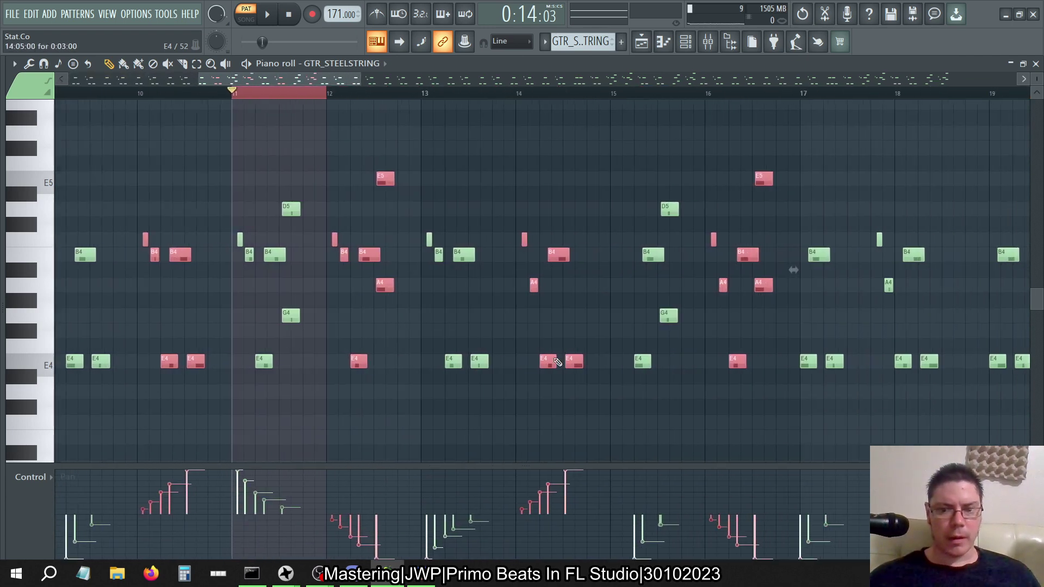
scroll(559, 360, "left", 7)
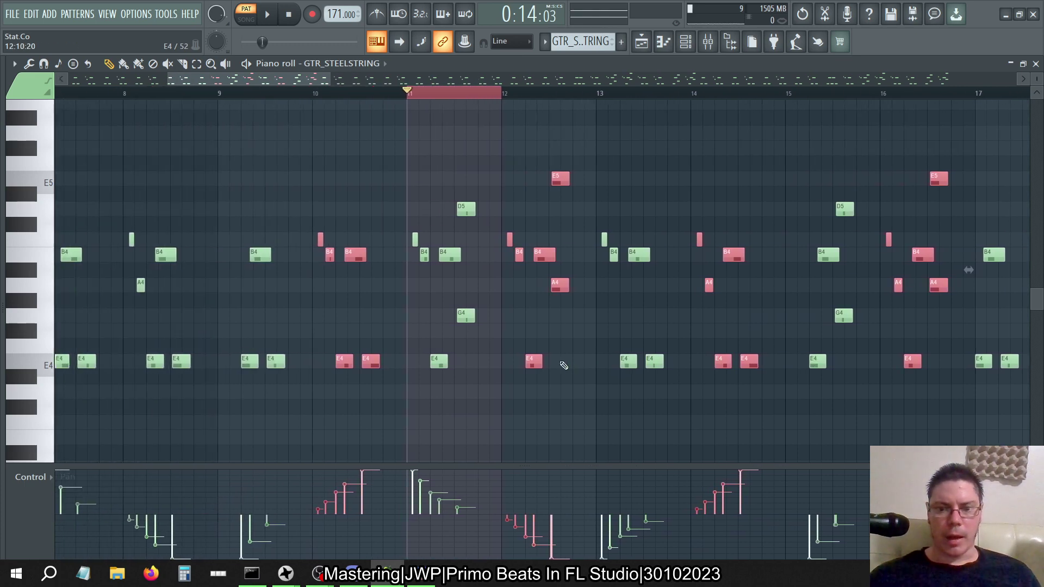
scroll(560, 366, "right", 1)
scroll(560, 366, "left", 1)
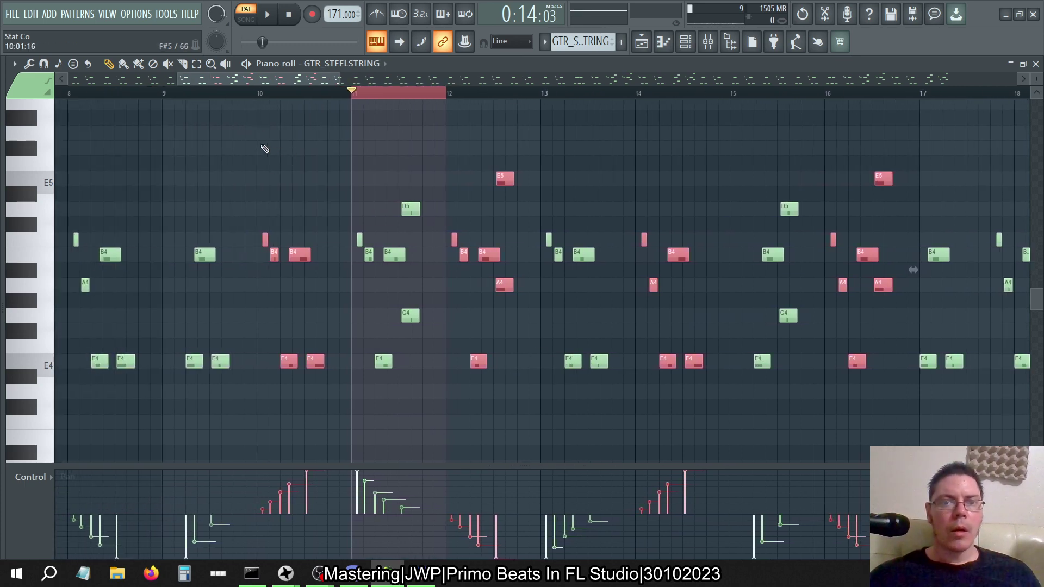
left_click(260, 147, "ctrl")
left_click_drag(259, 146, 437, 401)
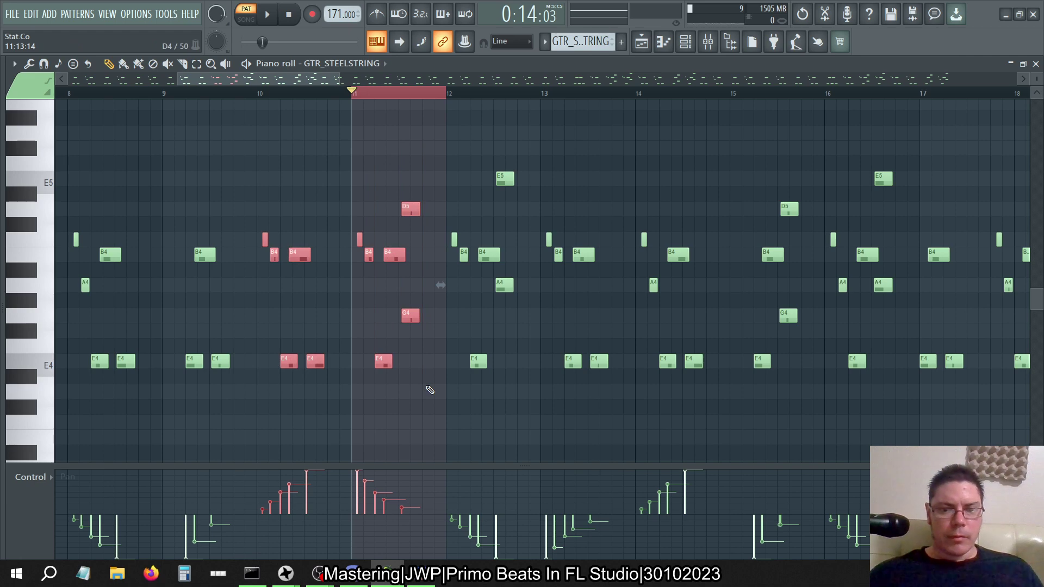
left_click_drag(644, 188, 708, 381)
scroll(708, 380, "right", 4)
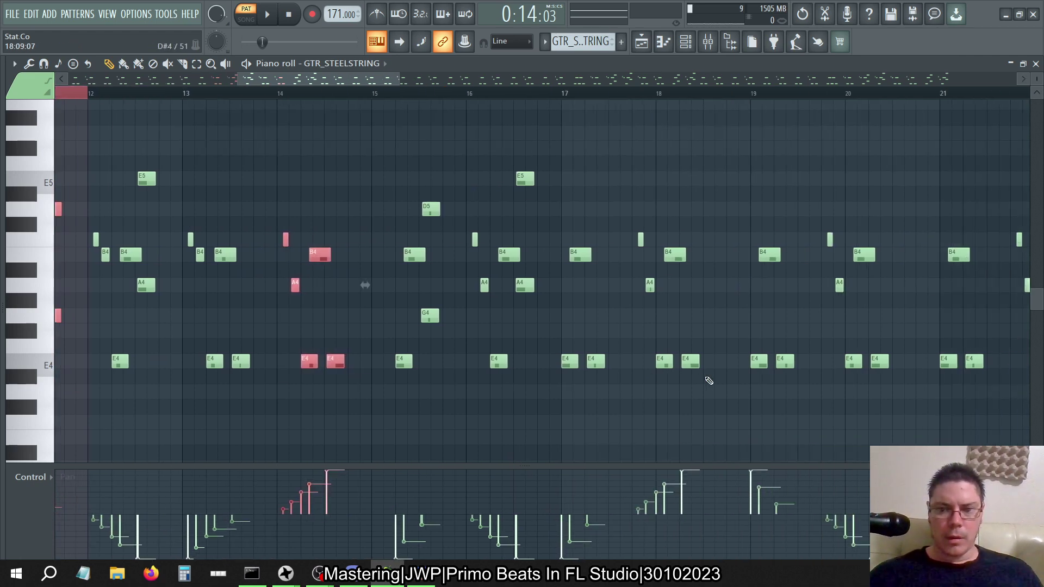
scroll(709, 381, "left", 6)
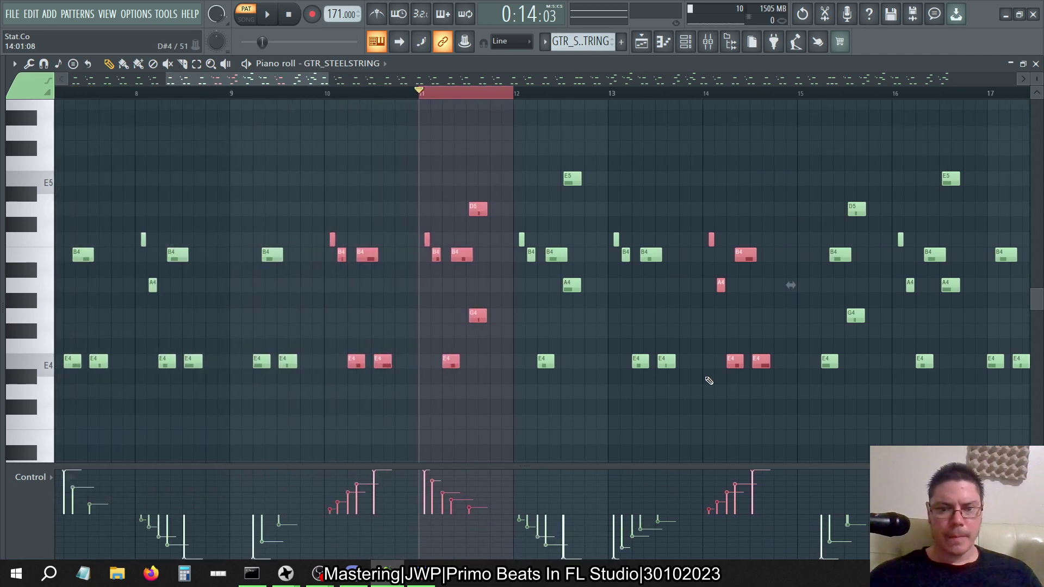
scroll(708, 381, "right", 4)
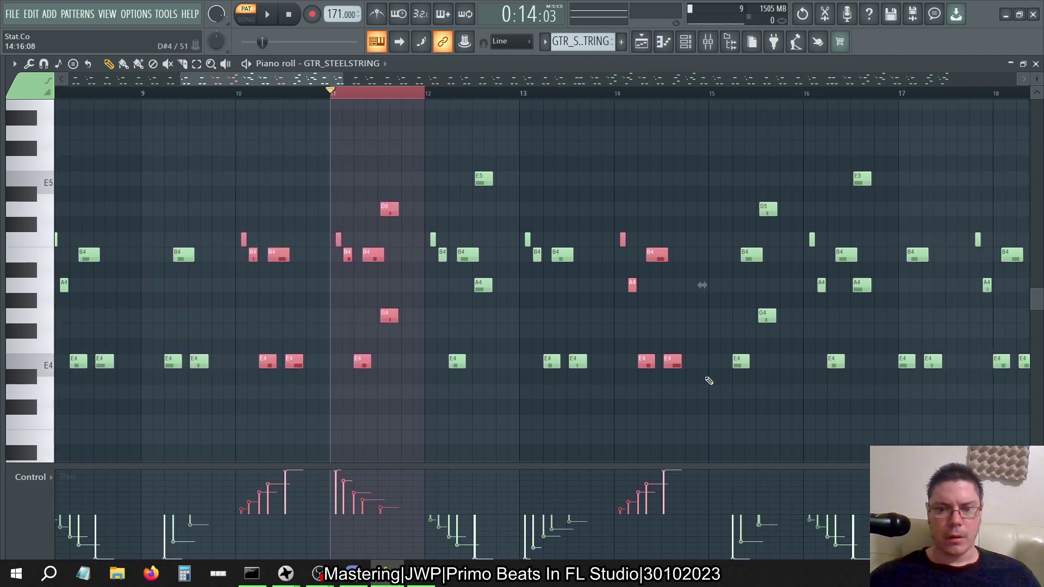
left_click(29, 63)
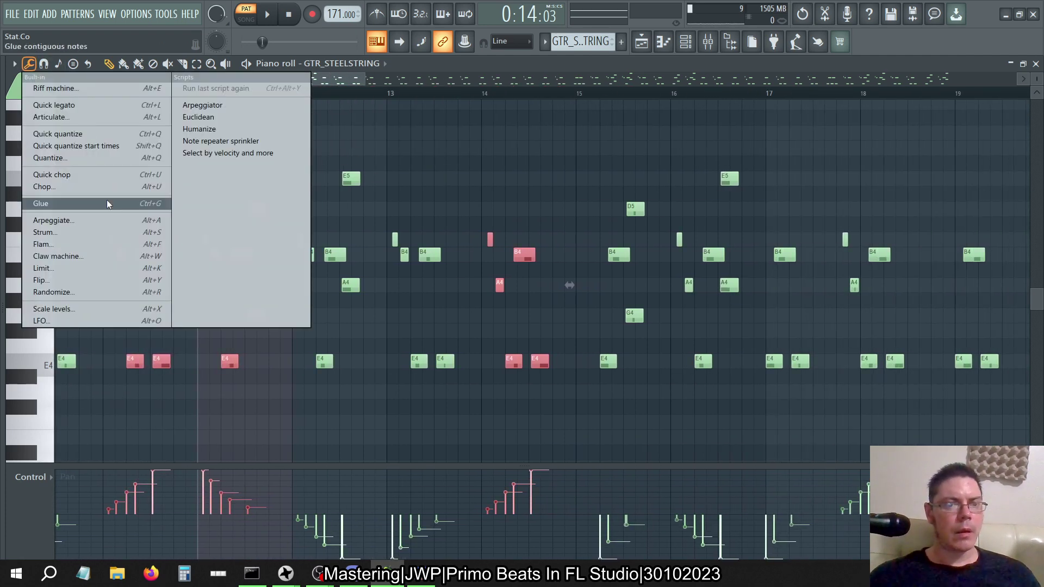
left_click(74, 308)
left_click_drag(522, 228, 554, 288)
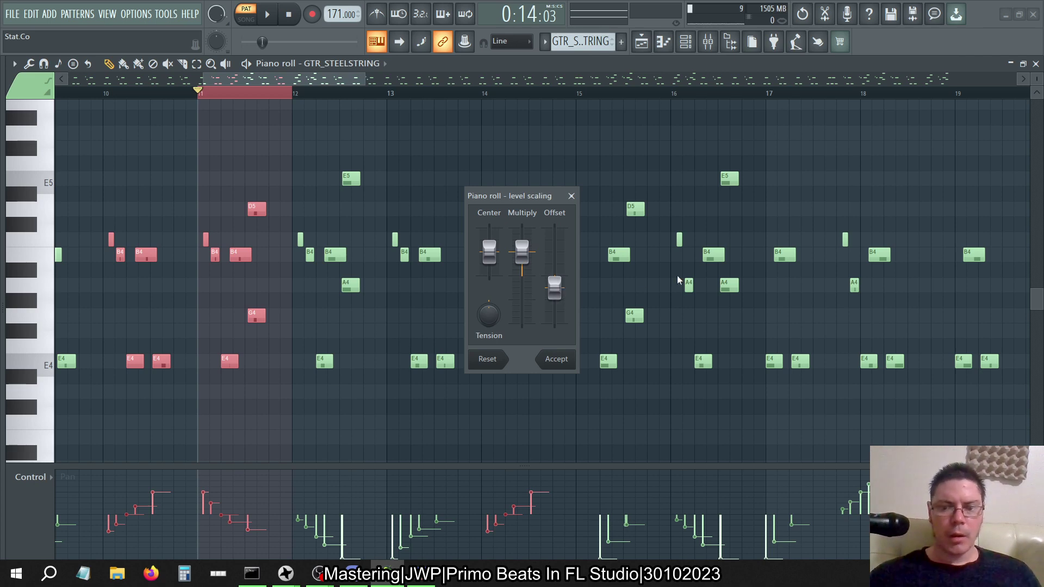
left_click(552, 361)
scroll(636, 378, "right", 5)
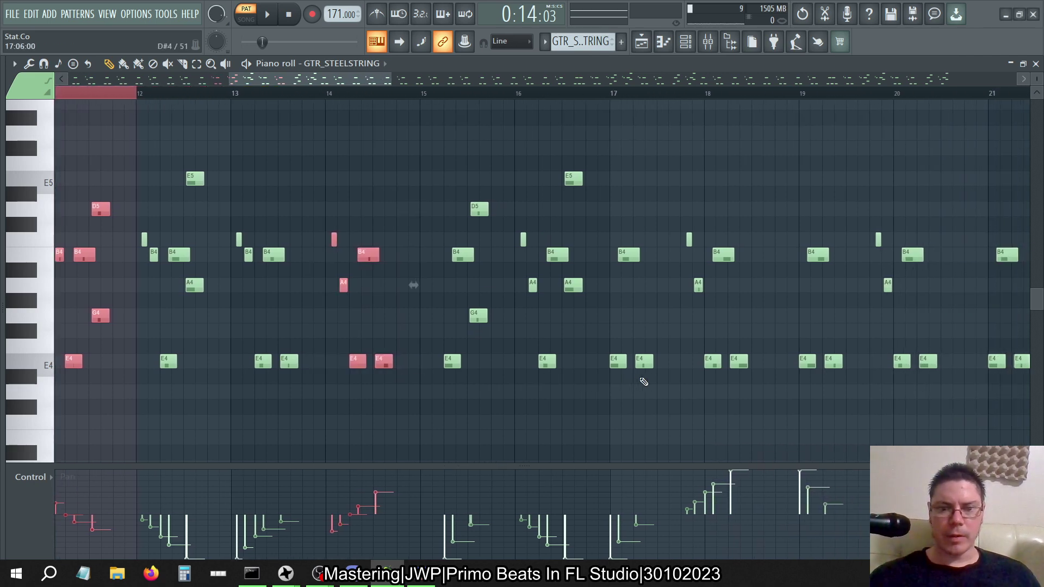
scroll(643, 381, "left", 8)
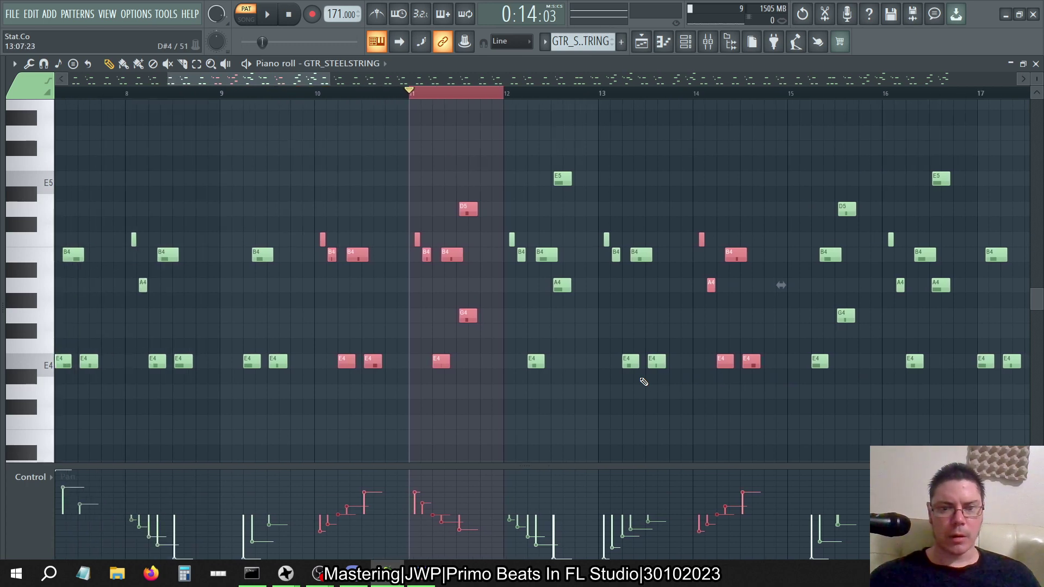
scroll(462, 282, "right", 7)
scroll(461, 281, "left", 5)
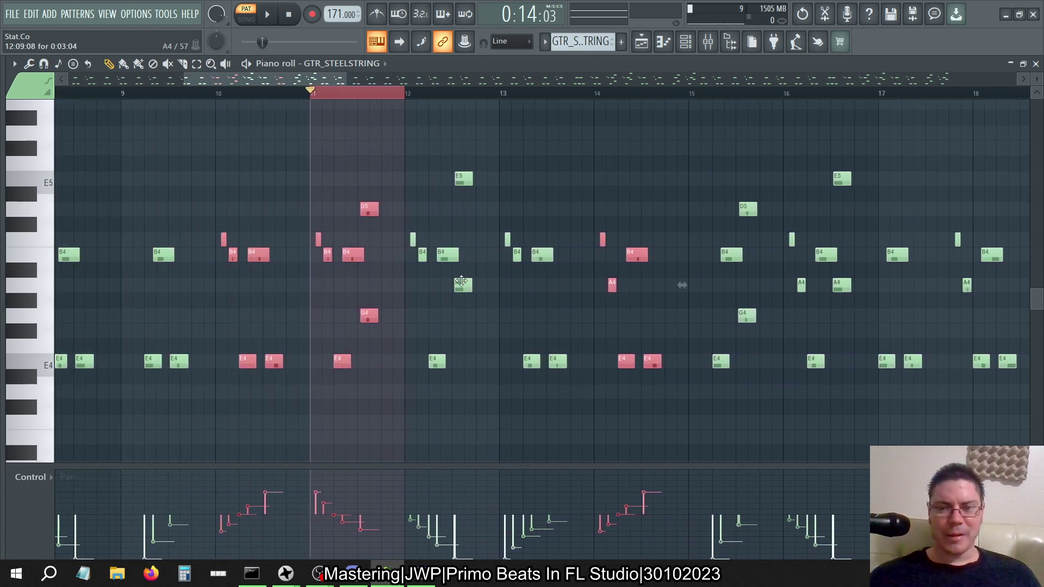
left_click(29, 64)
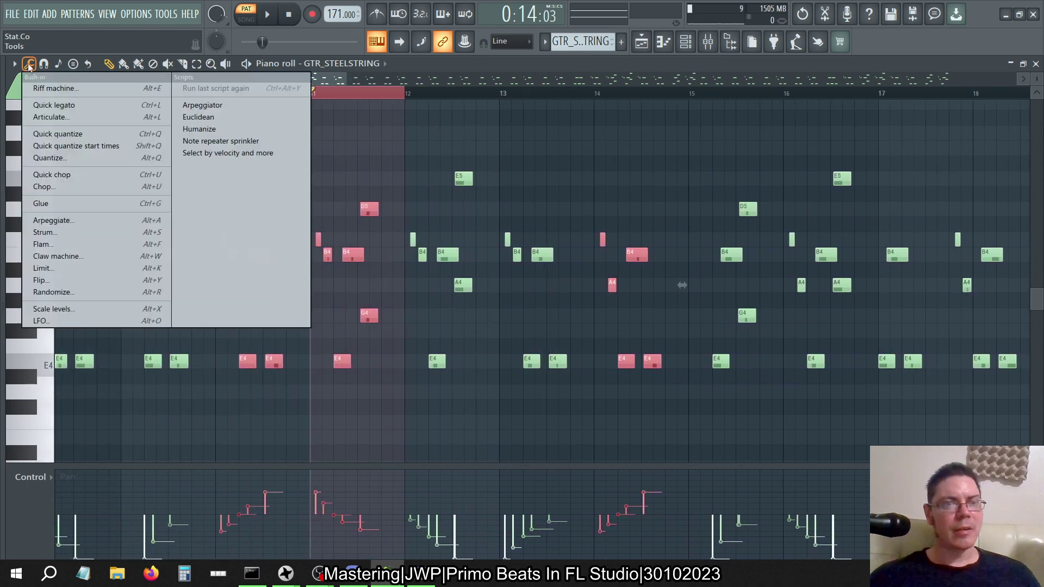
left_click(76, 320)
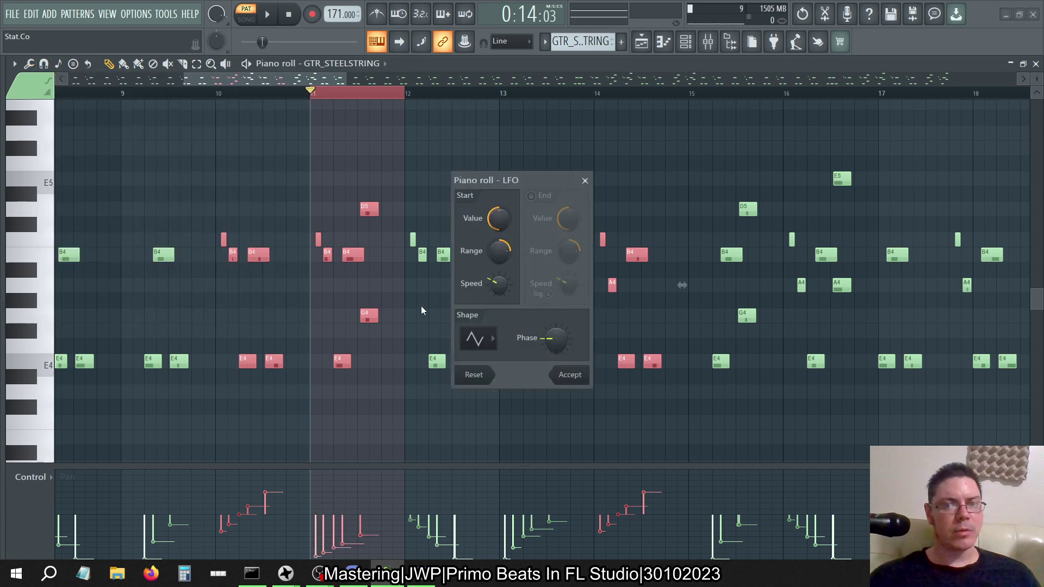
left_click(585, 180)
Try scaling the pan levels of the selected notes in bars 10, 11 and 14 with a strongly raised multiplier and the center at 56%.
left_click(29, 64)
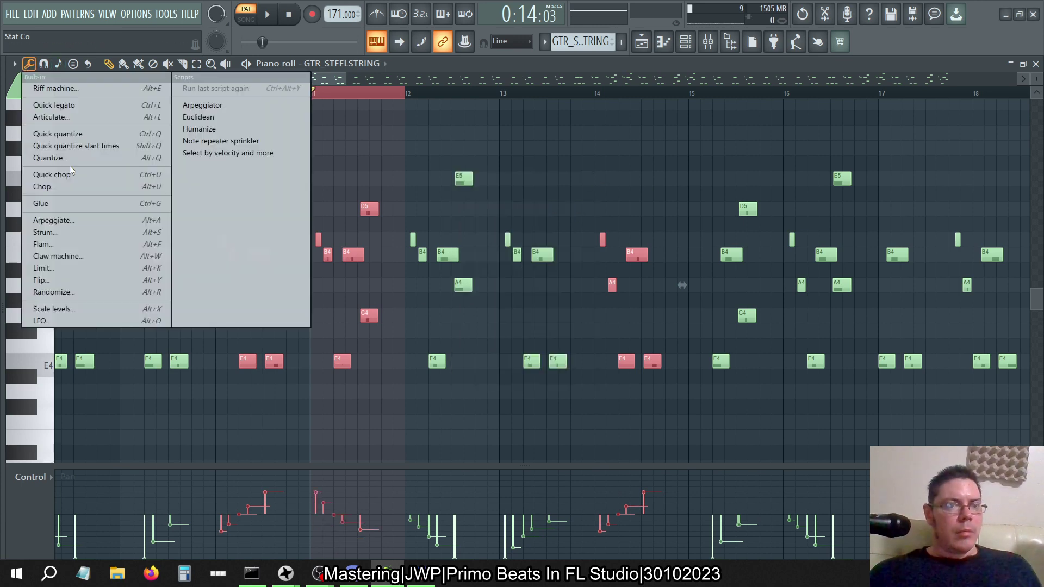
left_click(53, 309)
left_click_drag(521, 274, 522, 228)
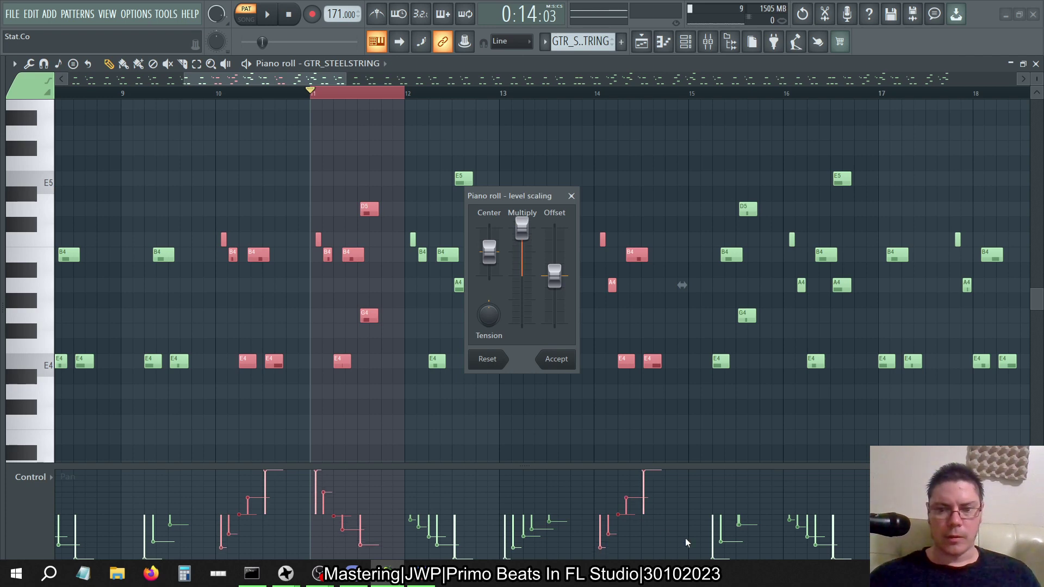
left_click_drag(522, 228, 522, 237)
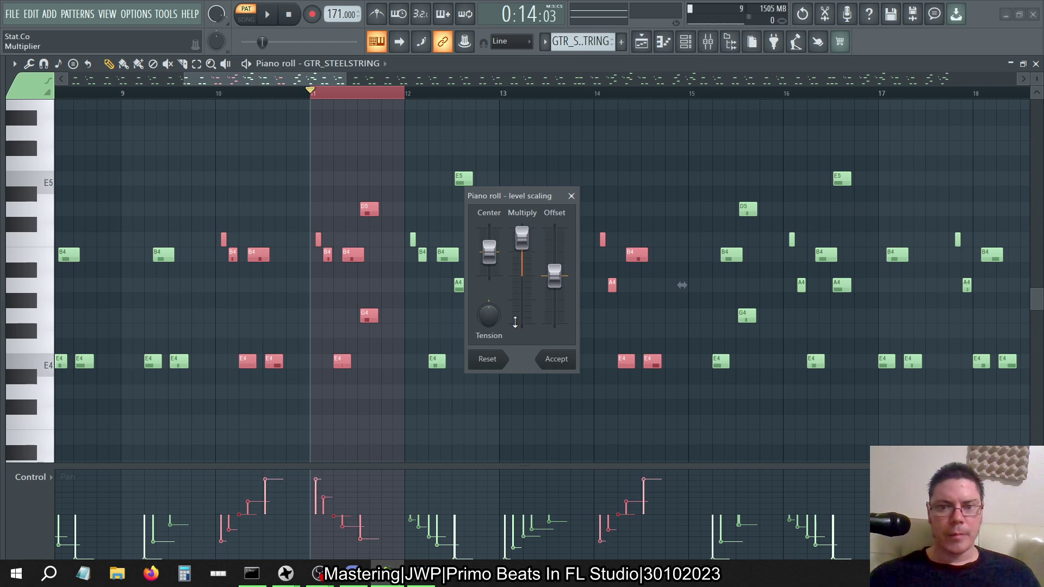
left_click_drag(490, 322, 493, 315)
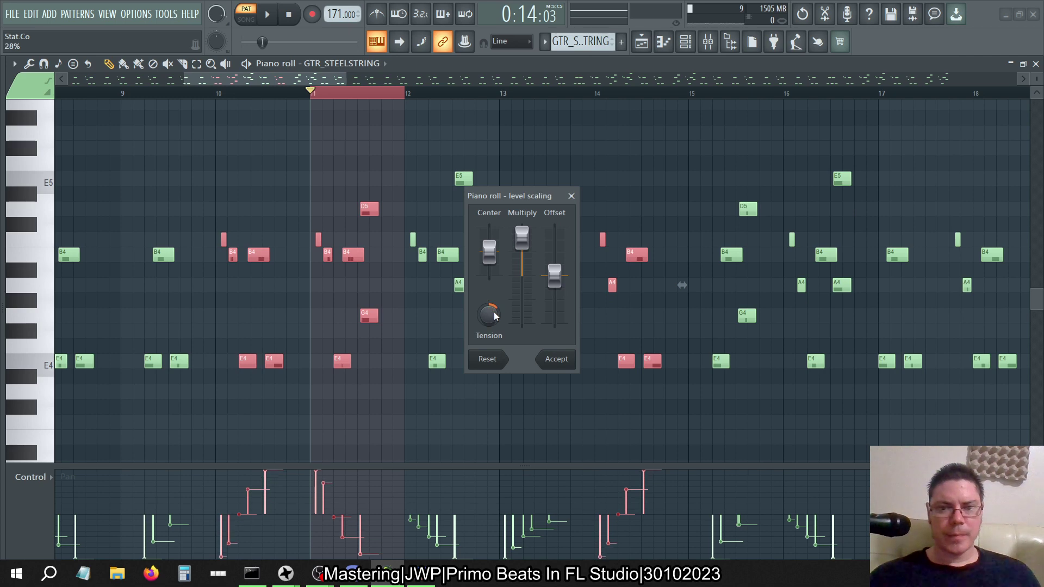
left_click(488, 365)
mouse_move(488, 251)
left_mouse_down()
mouse_move(489, 262)
mouse_move(488, 249)
mouse_move(521, 248)
mouse_move(521, 233)
mouse_move(489, 252)
mouse_move(488, 239)
mouse_move(489, 249)
left_mouse_up()
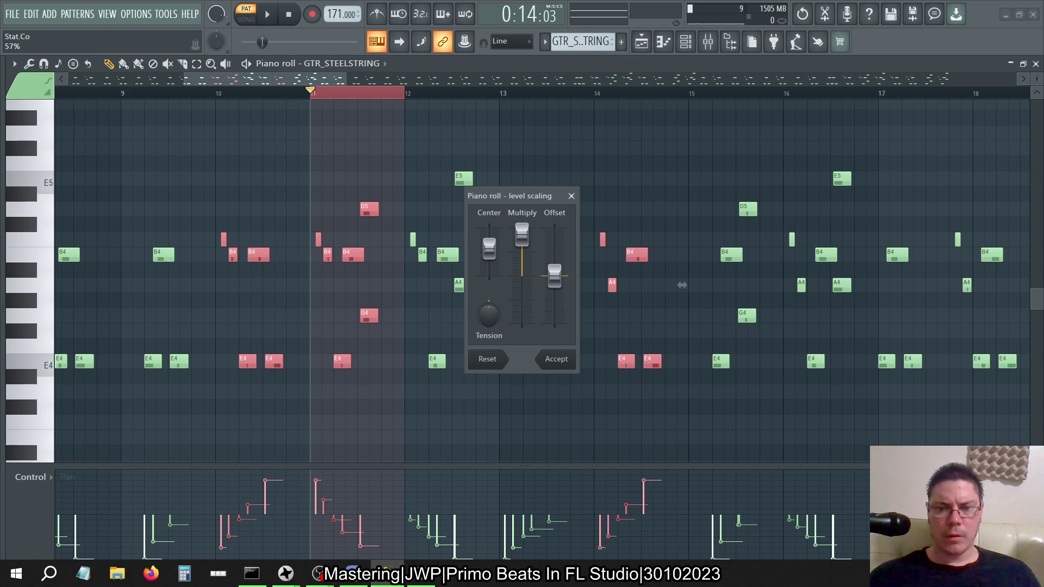
left_click_drag(522, 234, 489, 250)
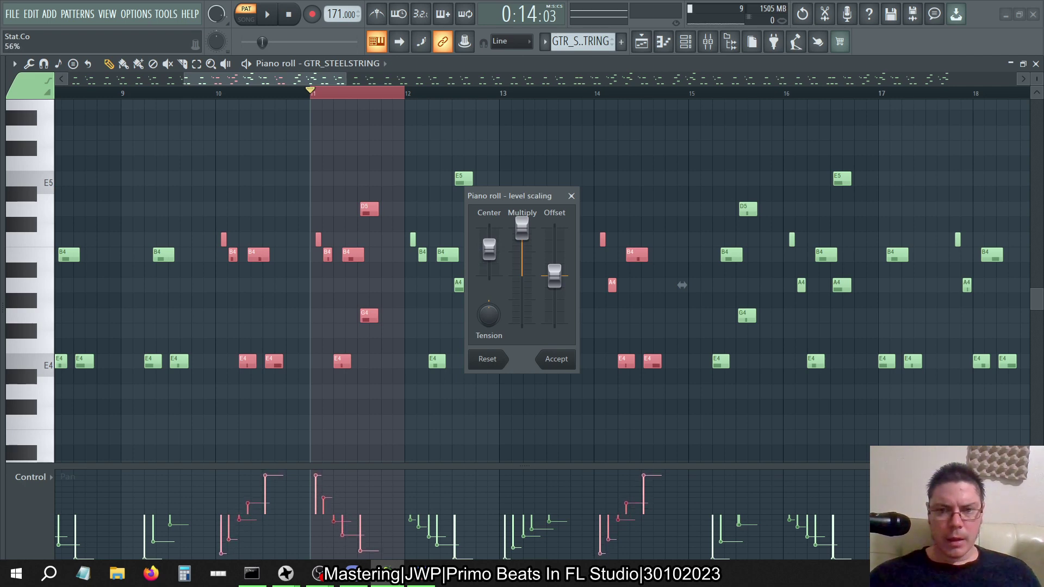
left_click(553, 359)
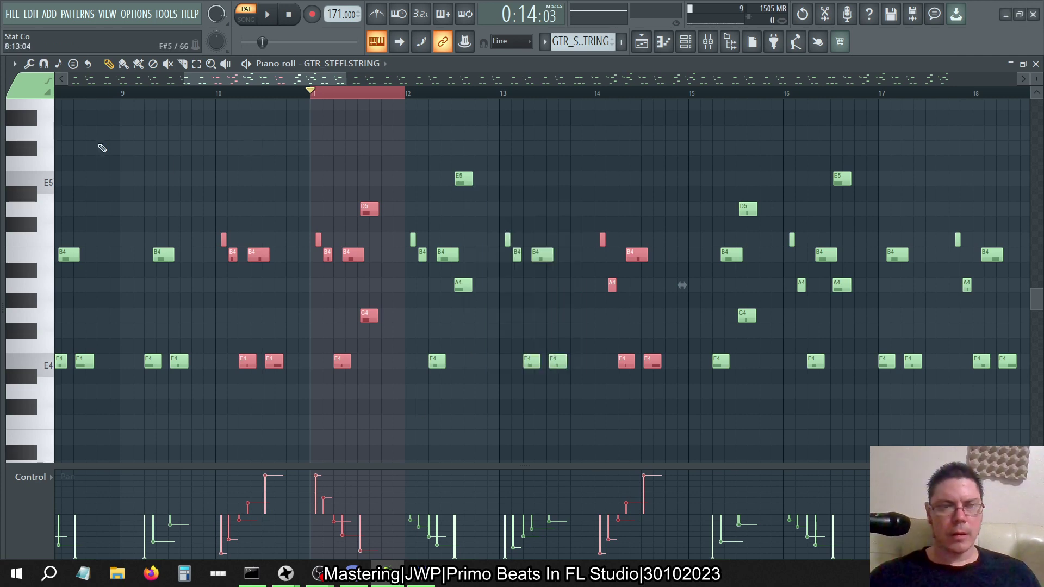
left_click(29, 64)
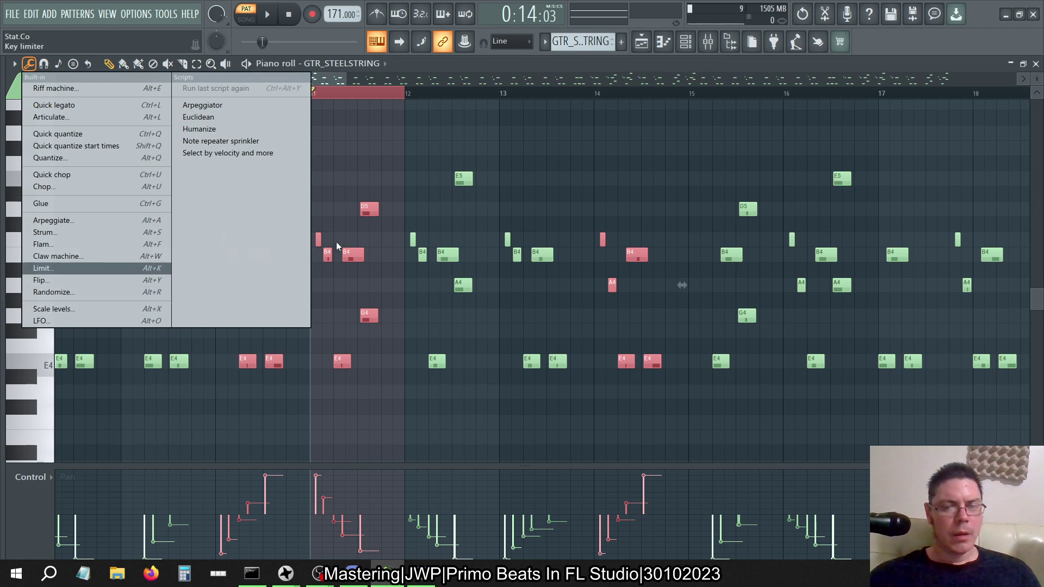
left_click(523, 63)
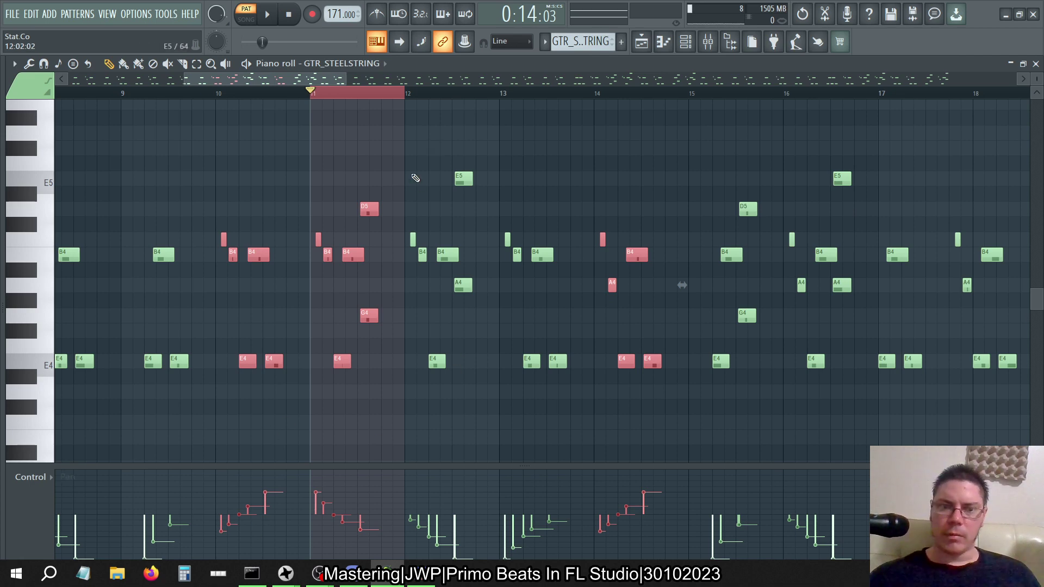
scroll(465, 234, "left", 2)
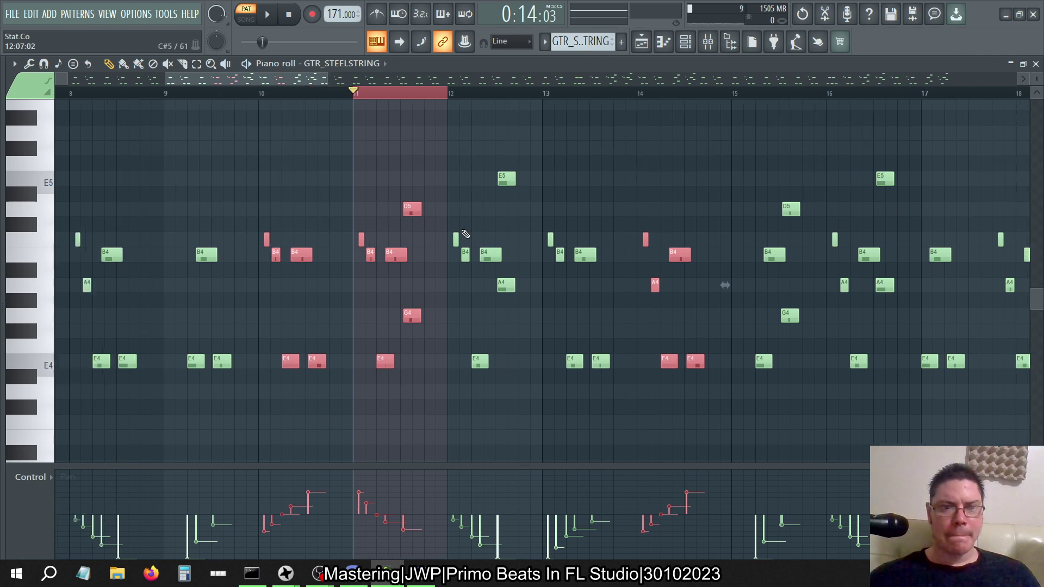
scroll(465, 234, "right", 5)
scroll(275, 158, "left", 4)
left_click_drag(390, 143, 563, 391)
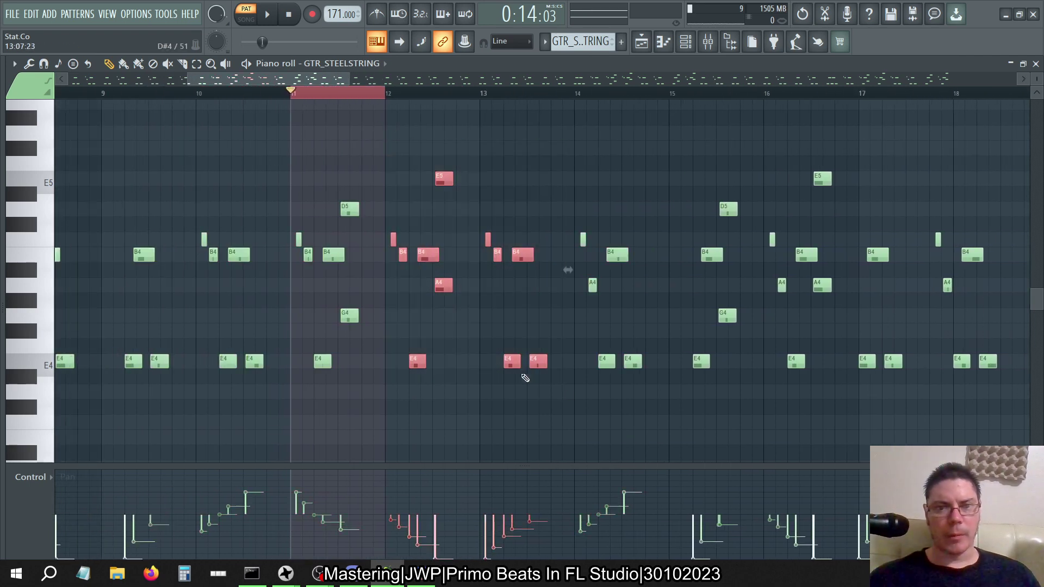
left_click(570, 158)
right_click(569, 159)
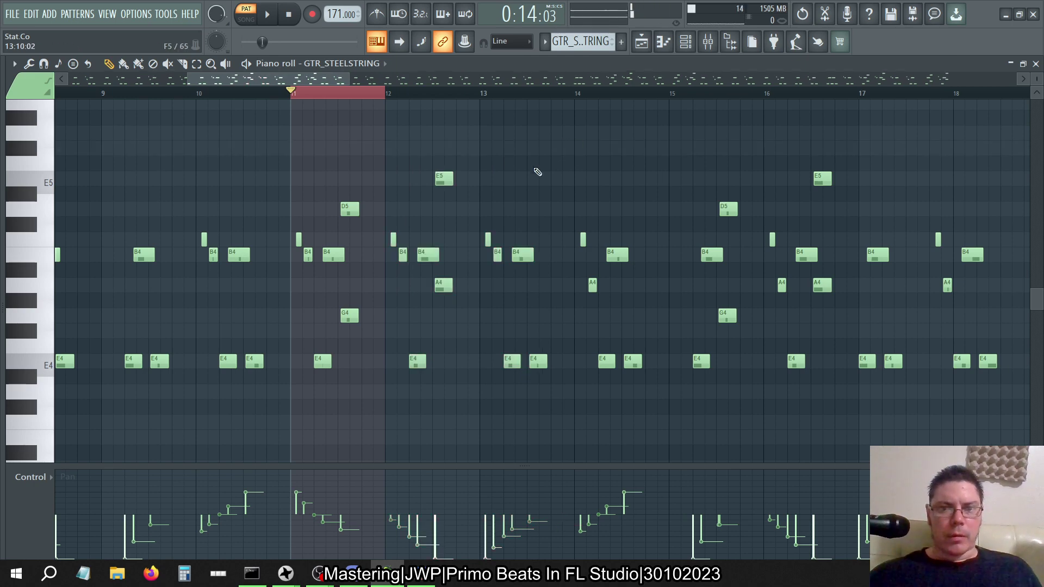
left_click_drag(388, 142, 563, 446)
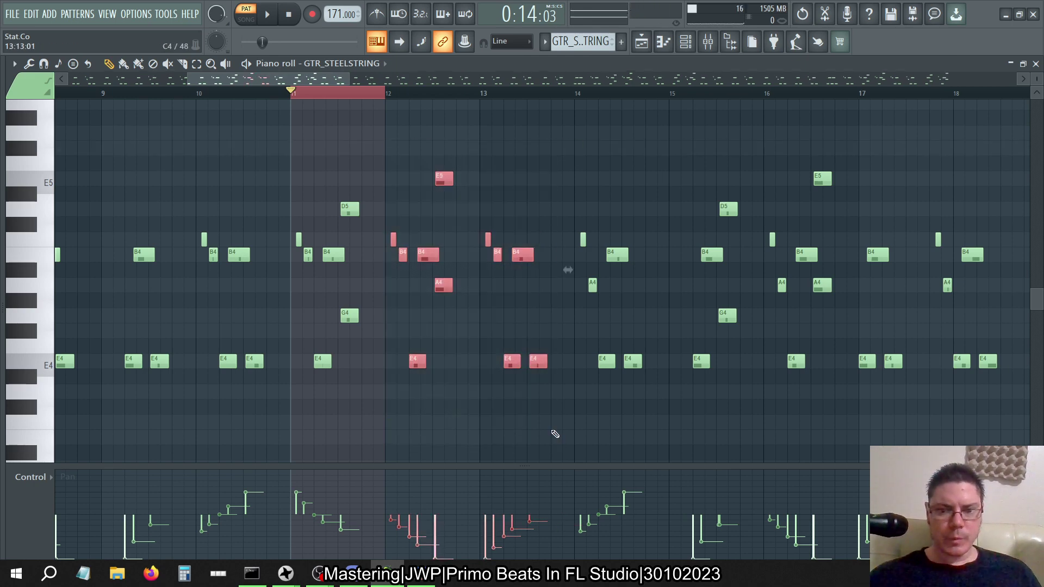
scroll(555, 433, "right", 8)
scroll(555, 433, "left", 5)
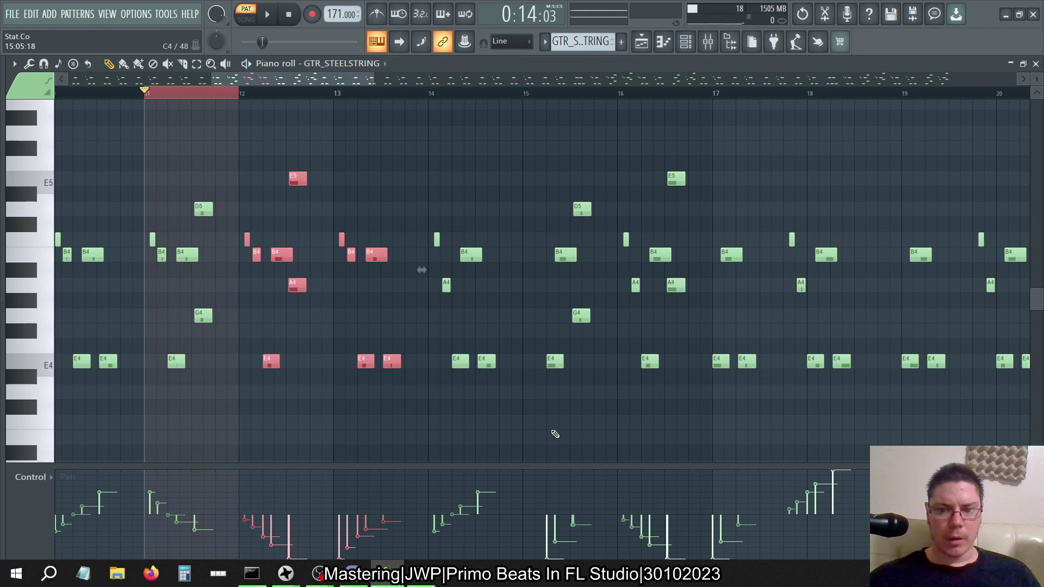
scroll(555, 433, "left", 8)
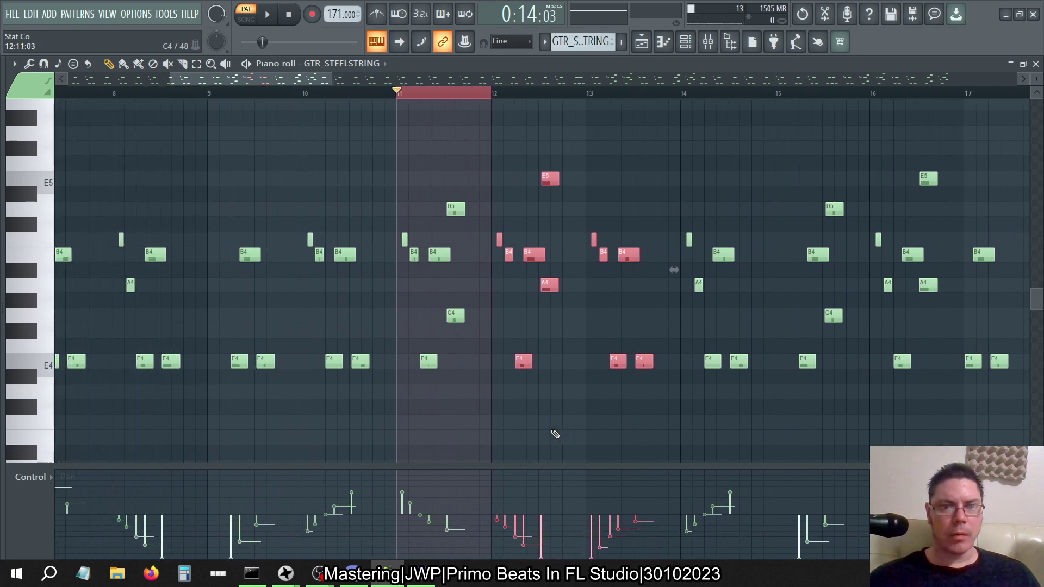
scroll(554, 433, "left", 5)
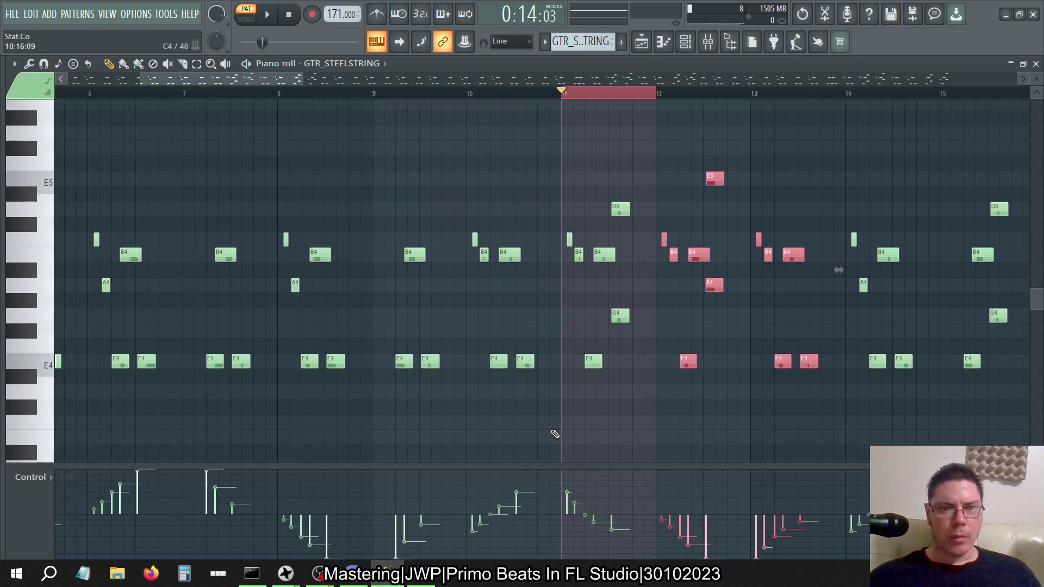
scroll(555, 433, "right", 15)
scroll(554, 433, "left", 13)
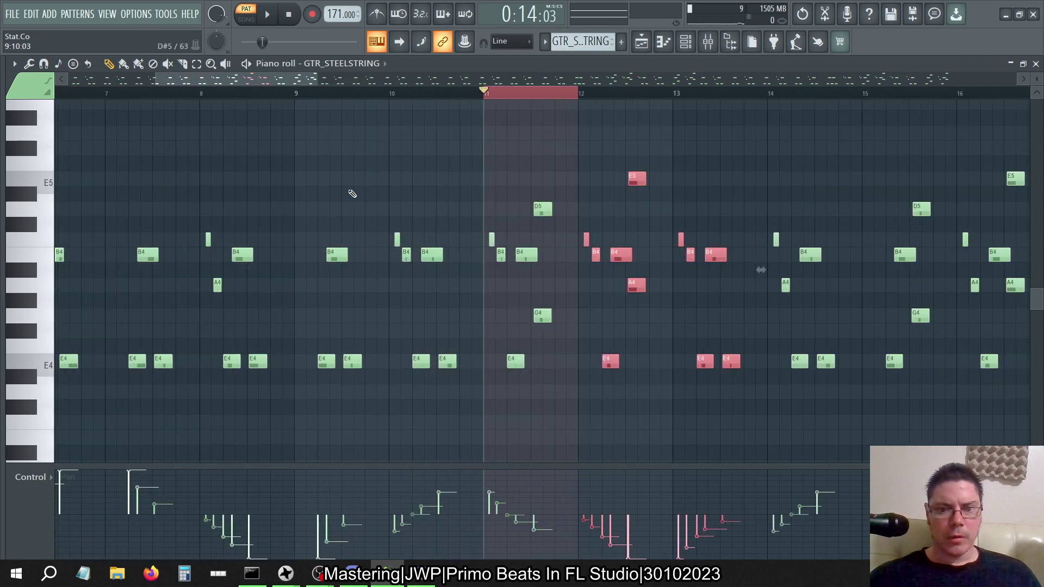
Shift the panning of the notes in bars 9, 12, 13, 15 and 16 towards the right by scaling with default settings and a raised offset.
left_click_drag(295, 188, 370, 387)
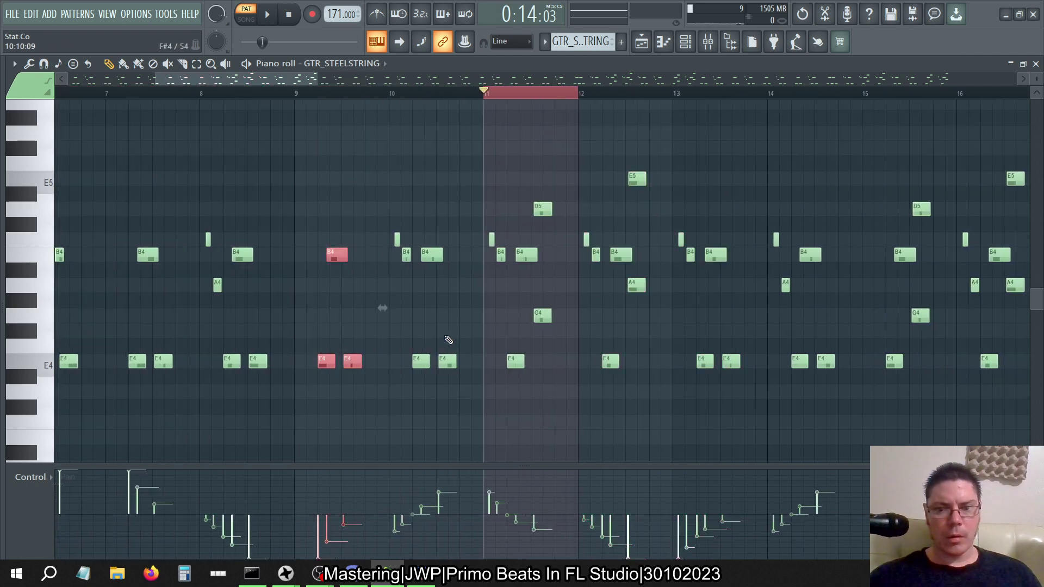
left_click_drag(592, 140, 746, 404)
left_click_drag(582, 217, 609, 251)
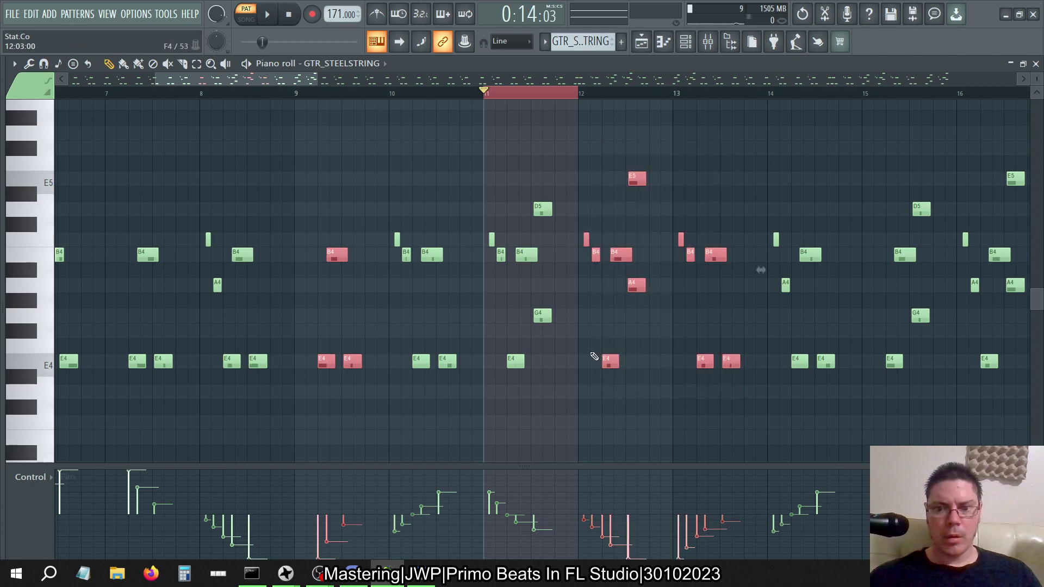
scroll(594, 356, "right", 2)
scroll(594, 356, "right", 5)
left_click_drag(372, 158, 543, 400)
left_click(29, 63)
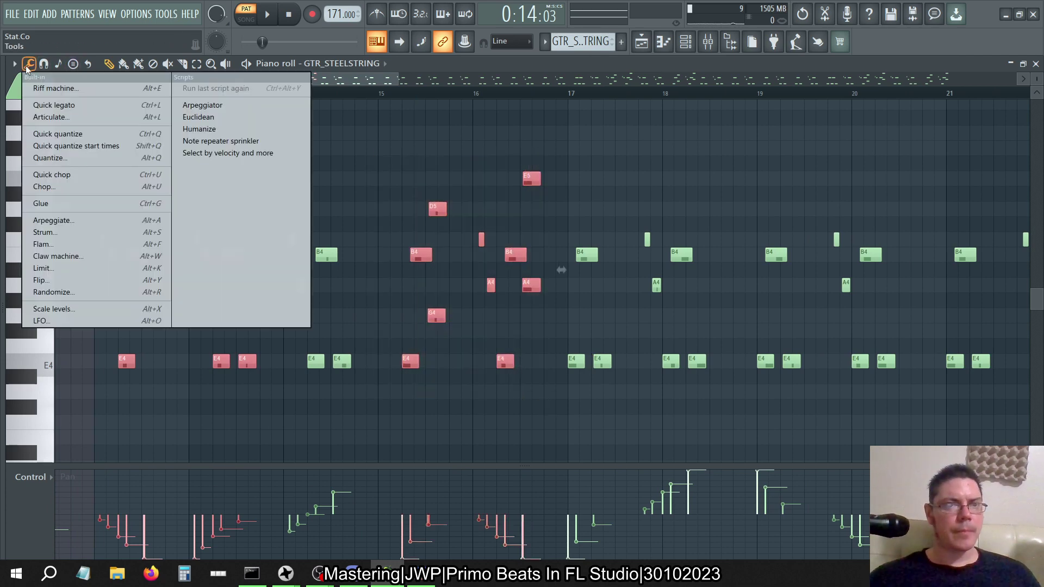
left_click(60, 307)
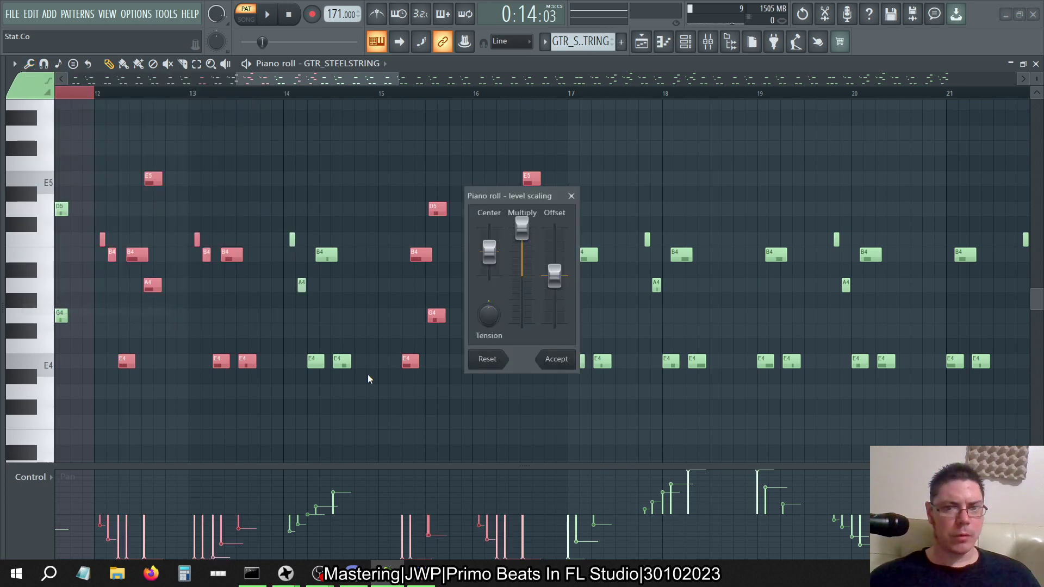
left_click(488, 360)
left_click_drag(554, 276, 554, 261)
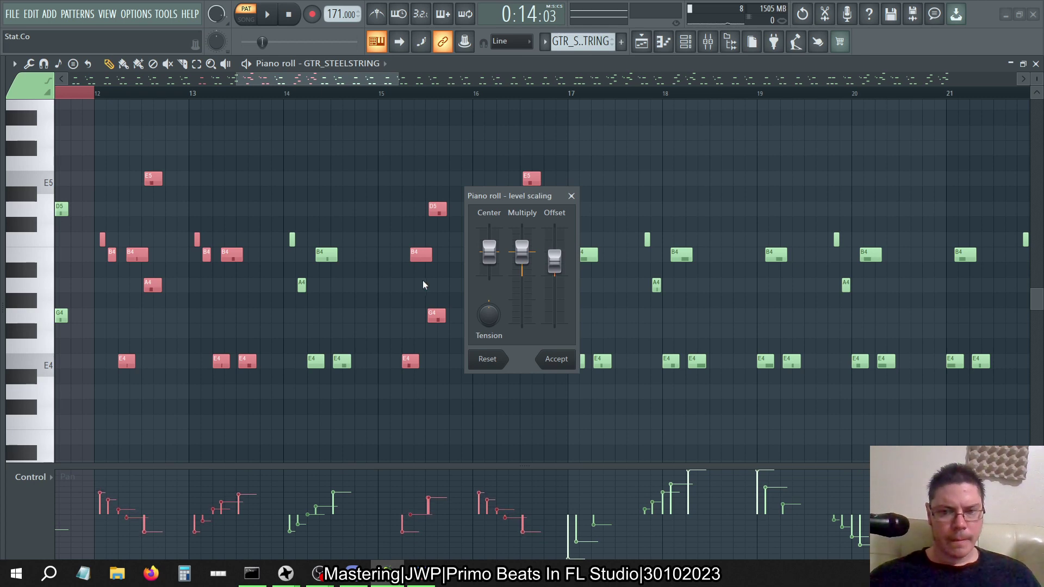
left_click(555, 360)
Review the pan levels across the whole guitar part and play it from around bar 8 to hear the new panning.
scroll(427, 312, "left", 5)
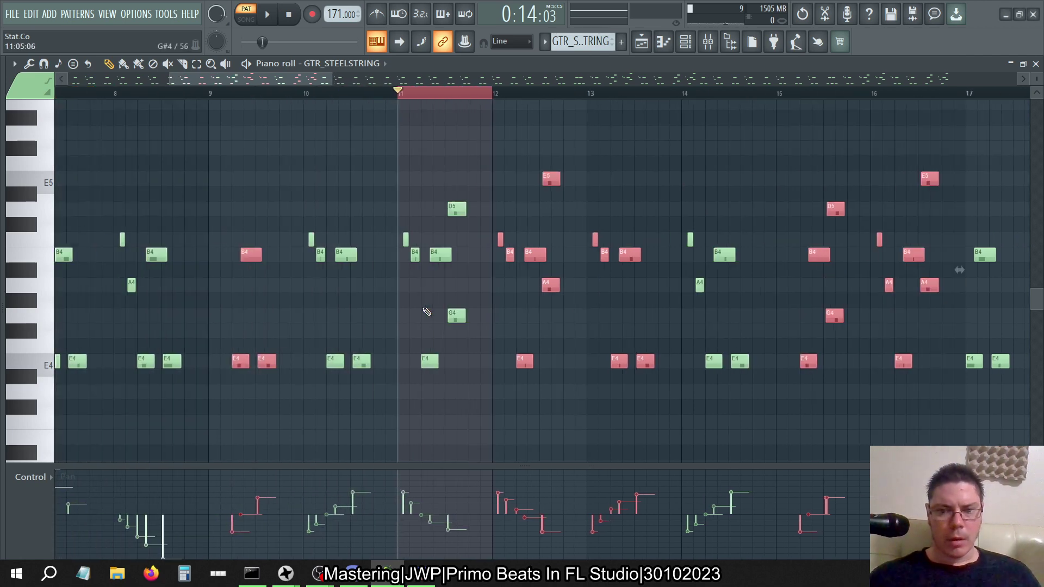
scroll(427, 312, "right", 3)
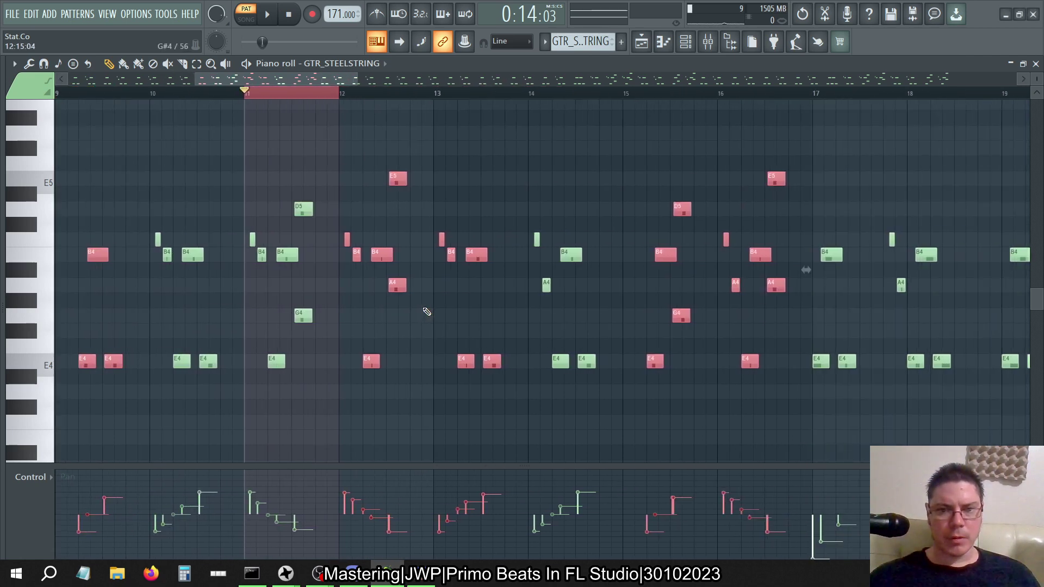
scroll(237, 99, "down", 6)
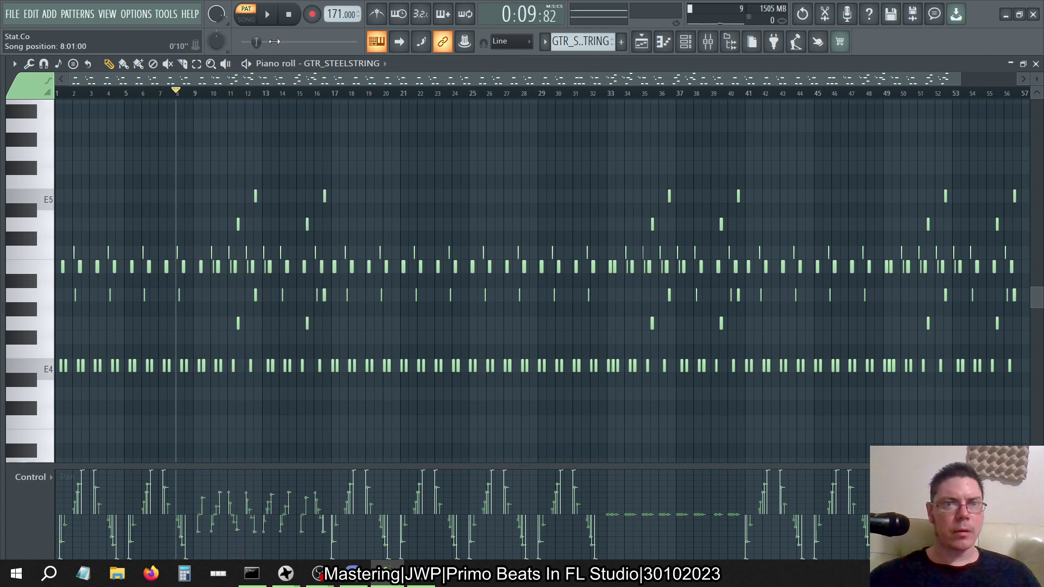
left_click(267, 15)
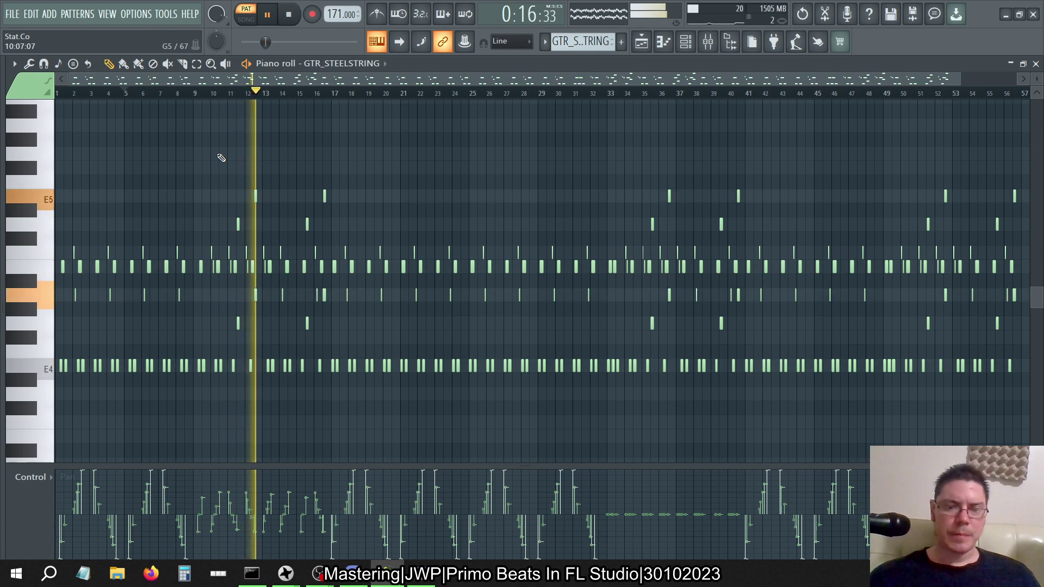
left_click(289, 15)
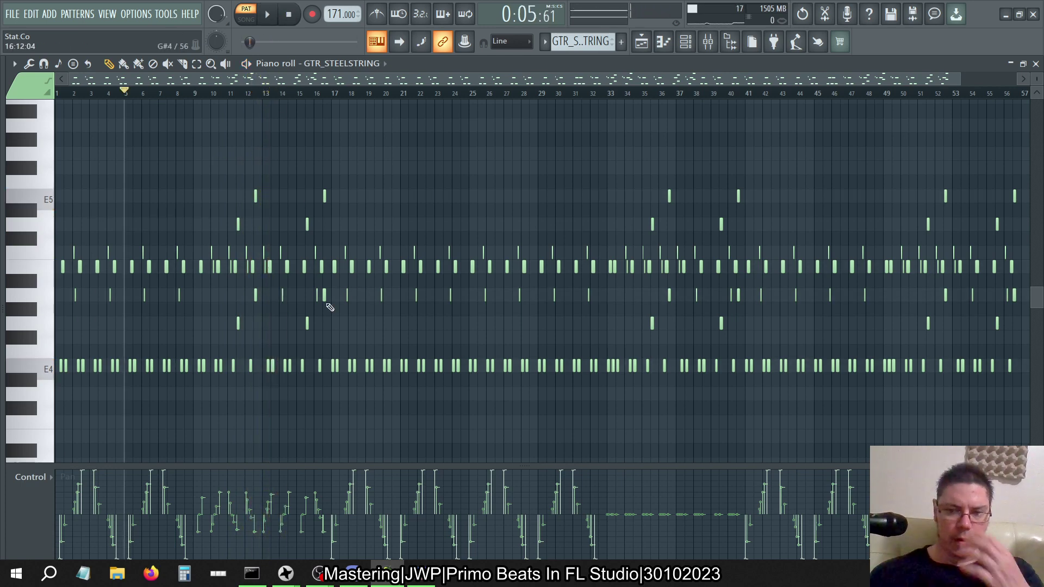
Copy the notes of bars 9–16 with their panning and replace the notes in bars 33–40 with them.
left_click_drag(194, 96, 332, 116)
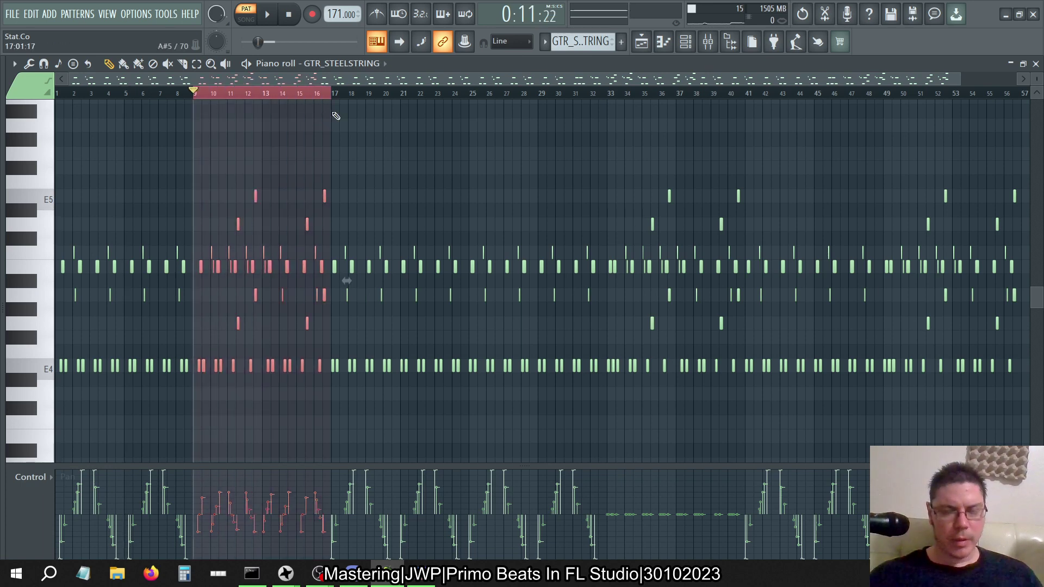
left_click_drag(619, 96, 681, 108)
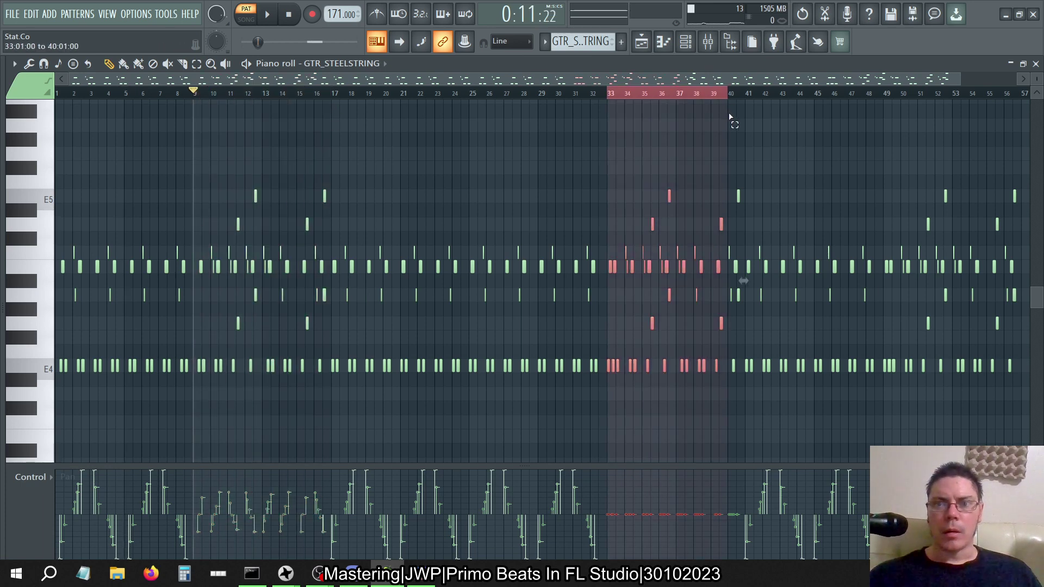
left_click_drag(748, 121, 750, 123)
key("ctrl+v")
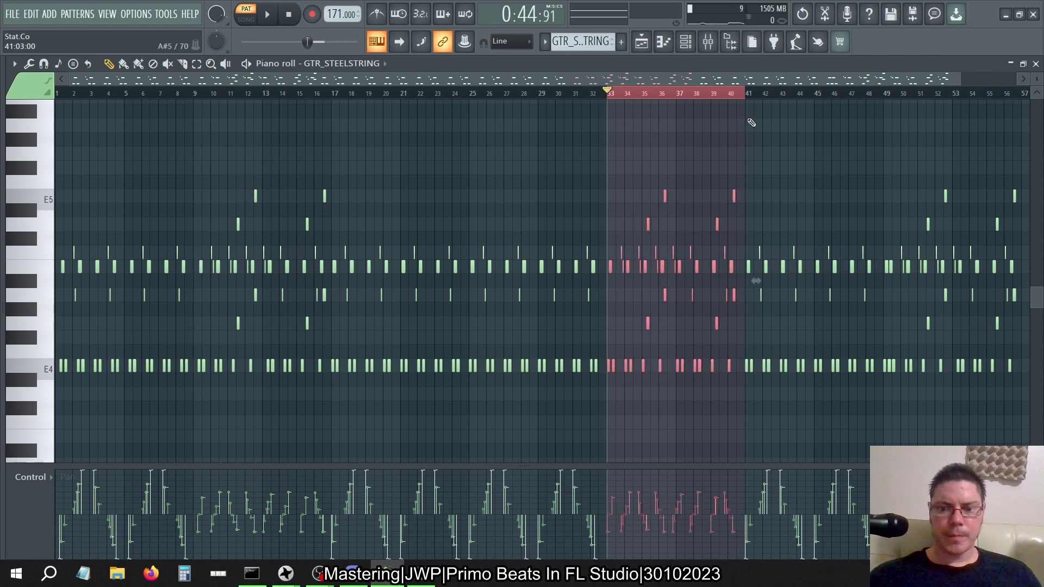
Replace the notes in bars 49–56 with the copied notes and panning of bars 9–16.
scroll(635, 148, "right", 9)
scroll(633, 146, "left", 3)
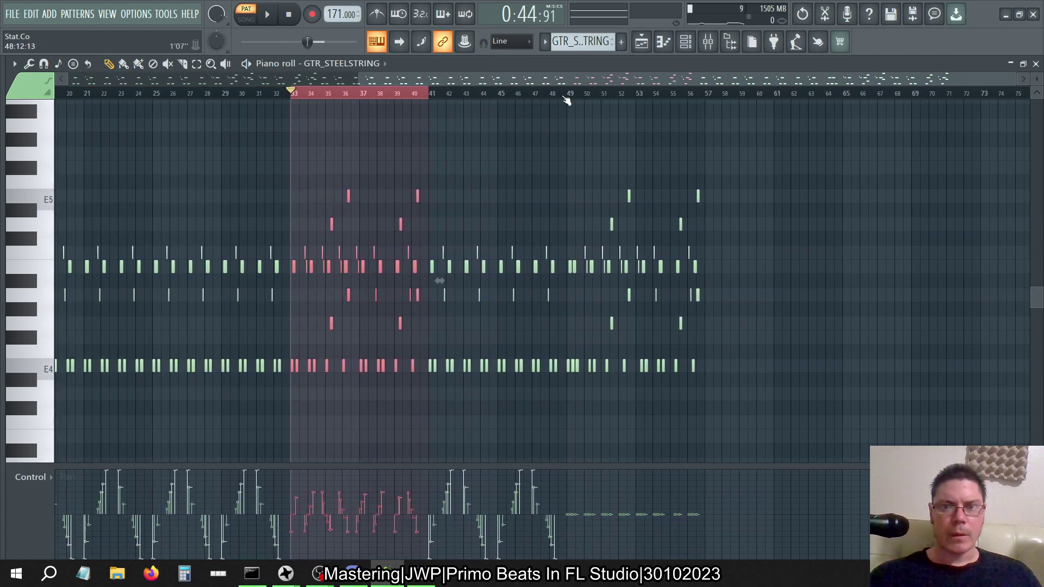
left_click_drag(573, 97, 705, 112)
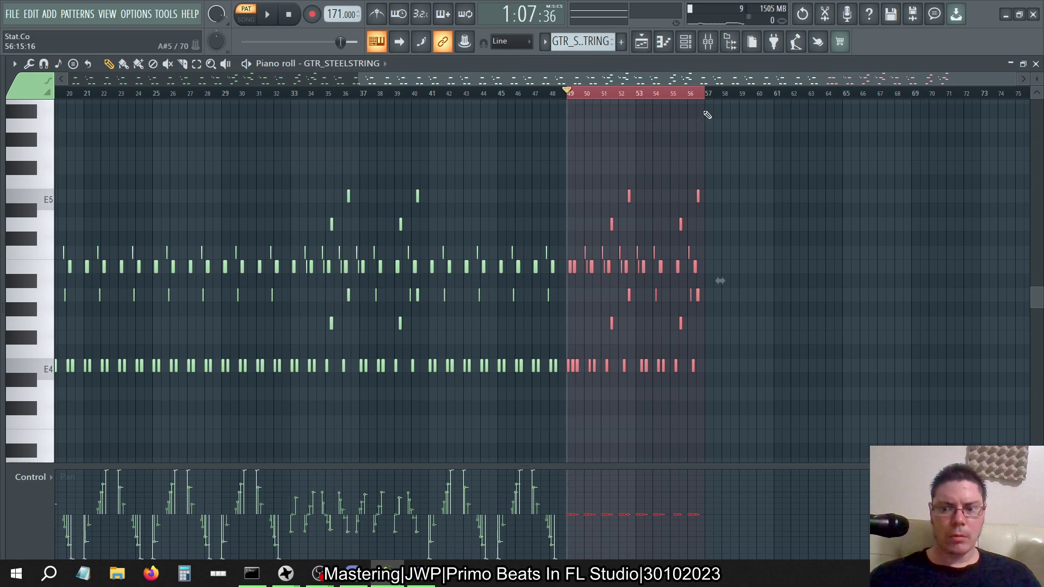
key("shift+Left")
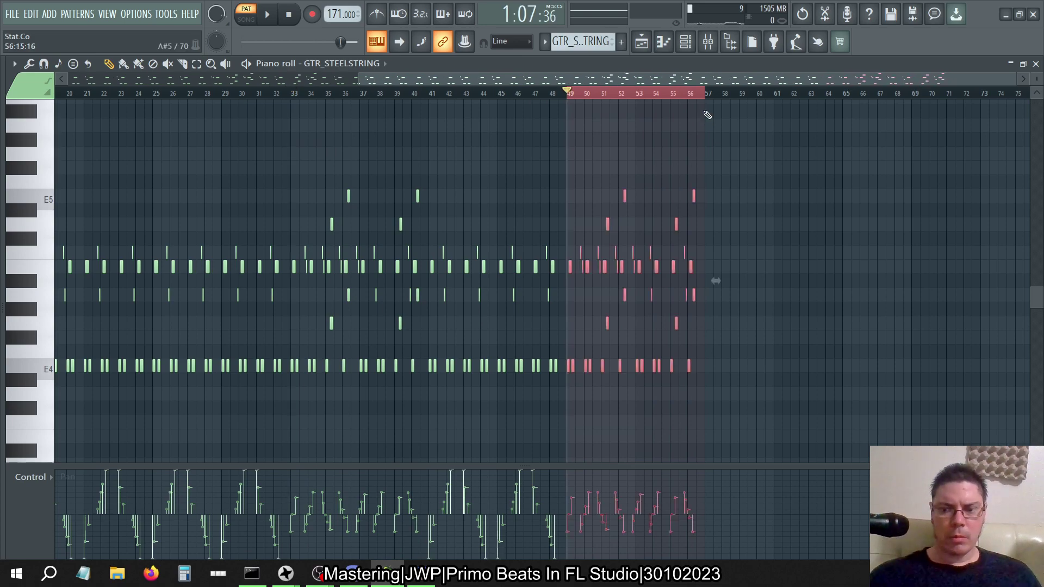
scroll(553, 144, "left", 5)
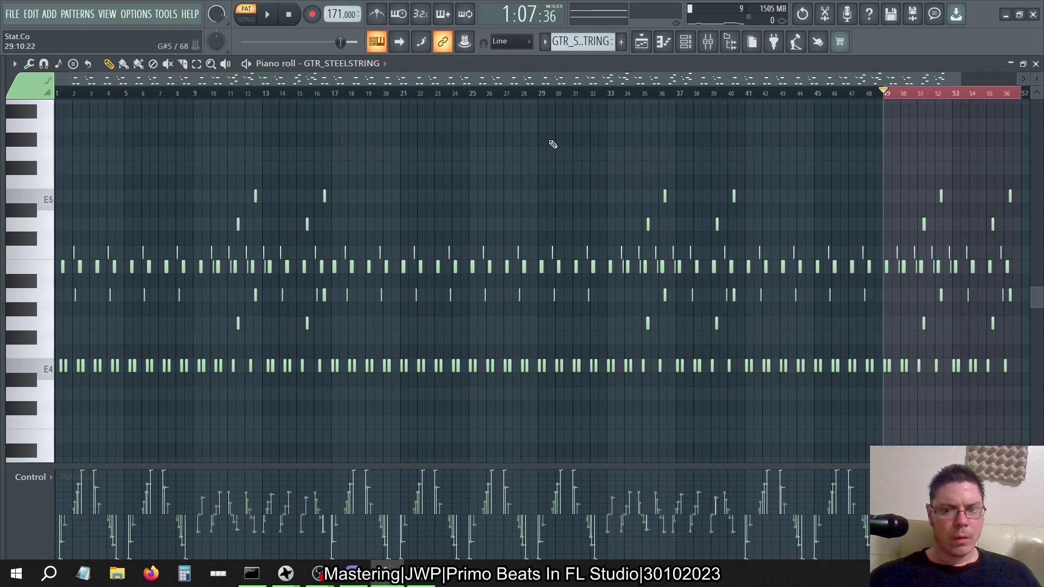
scroll(553, 144, "up", 3)
scroll(553, 144, "down", 3)
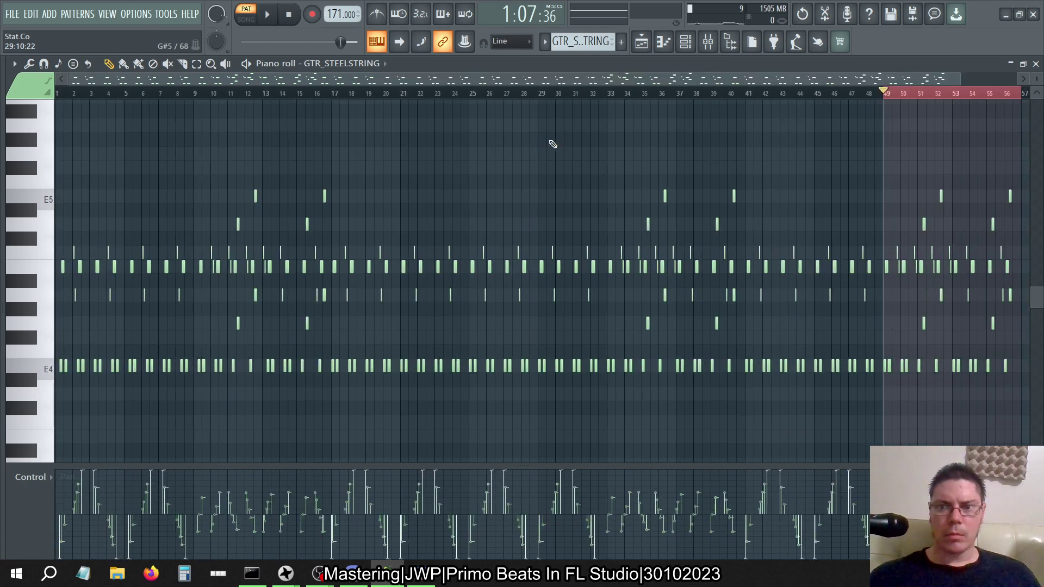
Clear the time selection over bars 49–56 and close the guitar piano roll.
left_click(988, 102)
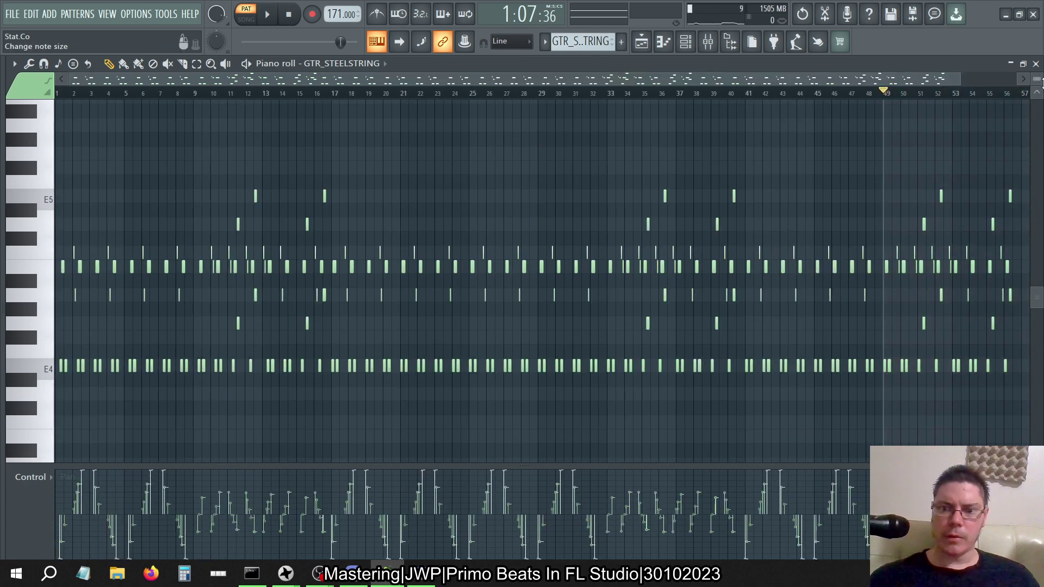
left_click(1035, 64)
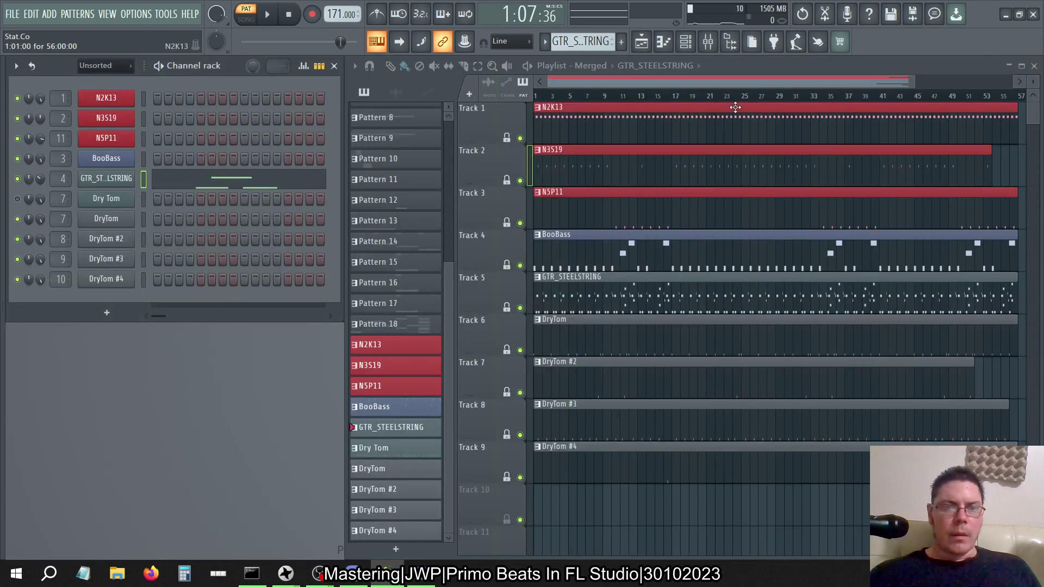
Open the Patcher on the Guitar L mixer track and disconnect the Mid Side Splitter's second output from To FL Studio.
left_click(708, 42)
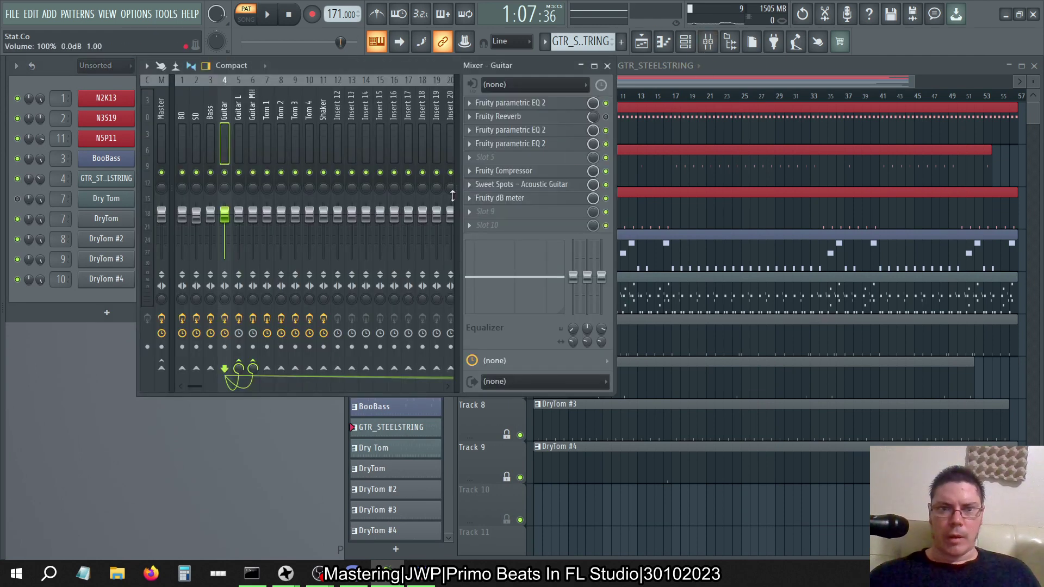
left_click(253, 98)
left_click(239, 103)
left_click(511, 130)
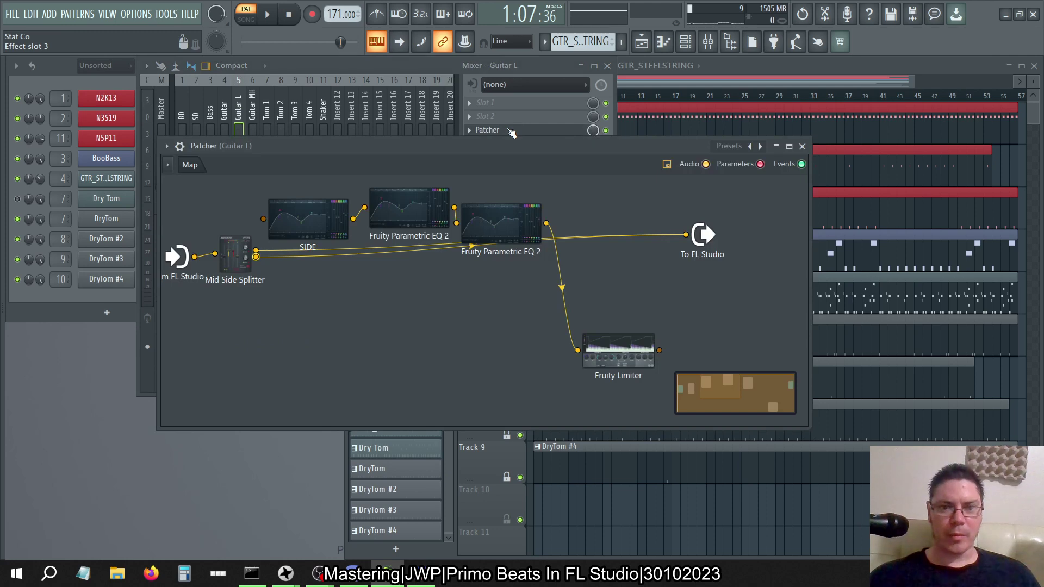
left_click_drag(680, 239, 660, 302)
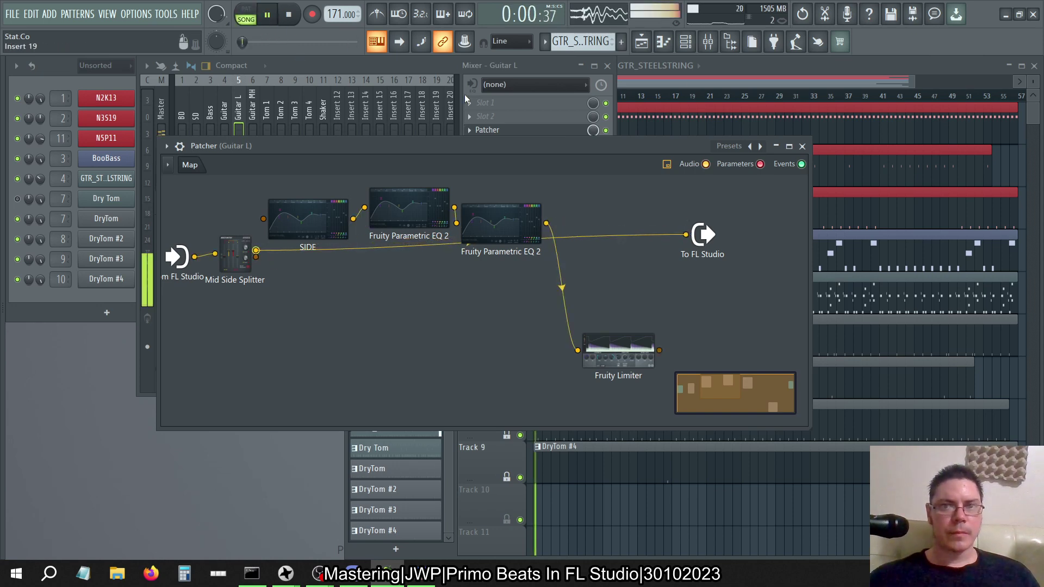
Play the song from the start and examine the Guitar L and Master mixer tracks and the Guitar L Patcher routing.
left_click(732, 64)
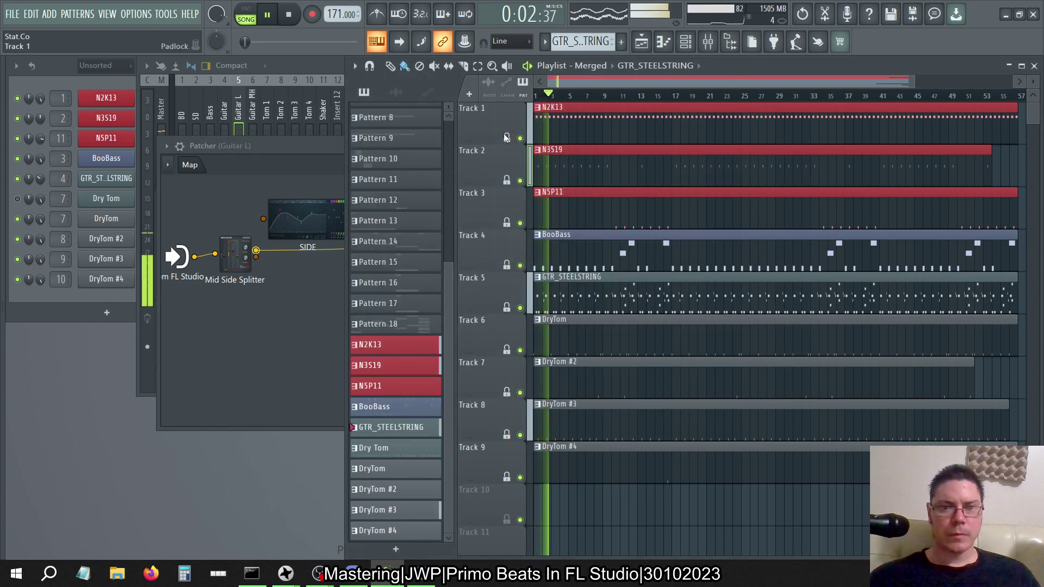
left_click(315, 156)
left_click(303, 74)
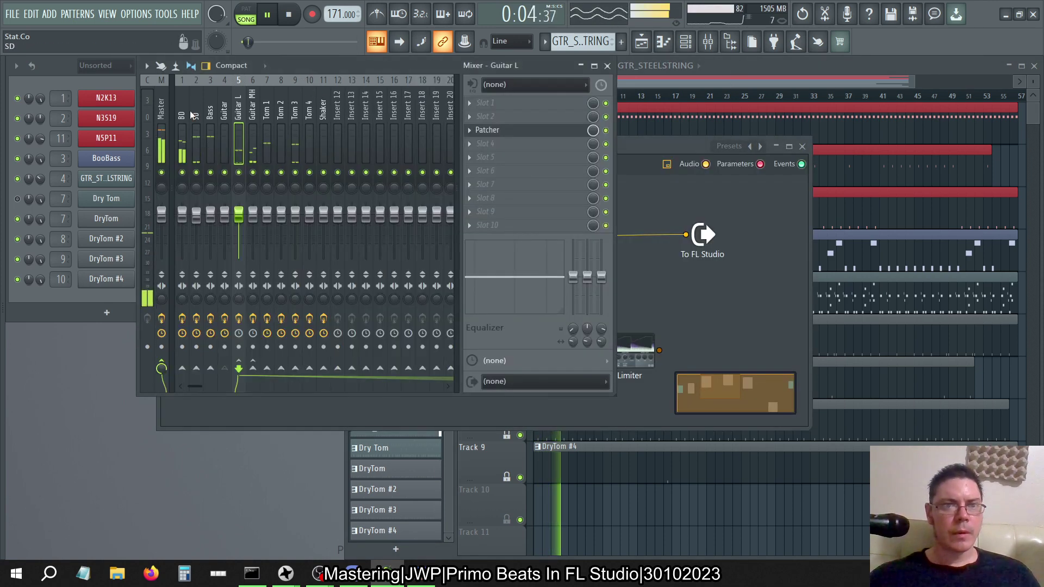
left_click(161, 111)
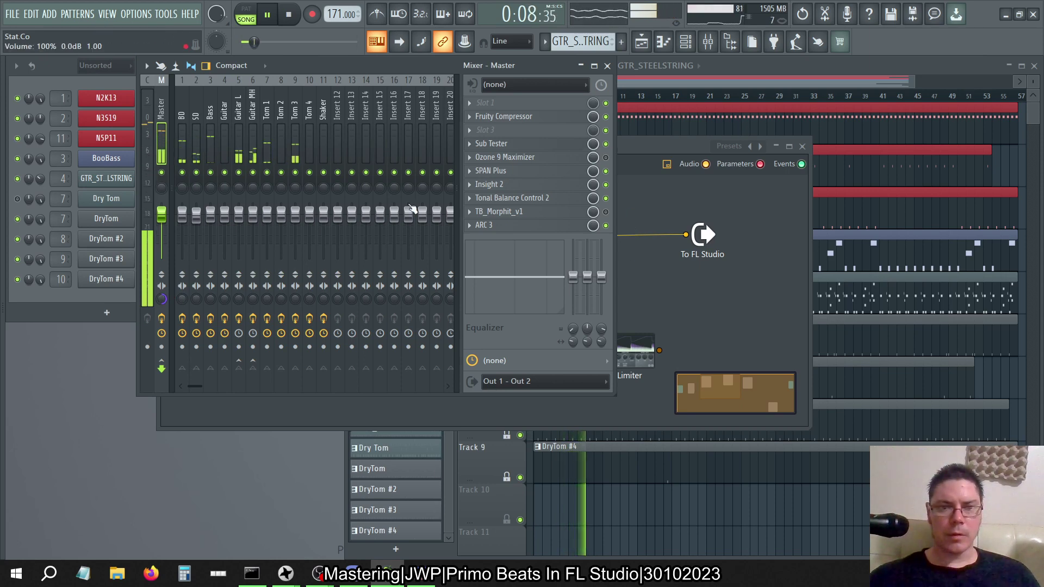
left_click(253, 173)
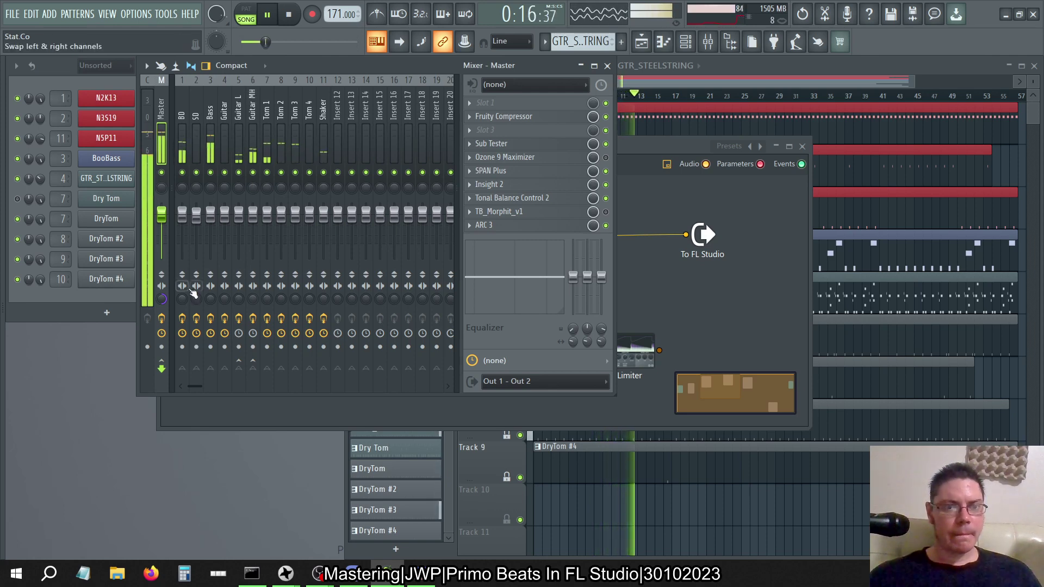
right_click(164, 301)
key("Escape")
left_click(238, 141)
left_click(487, 130)
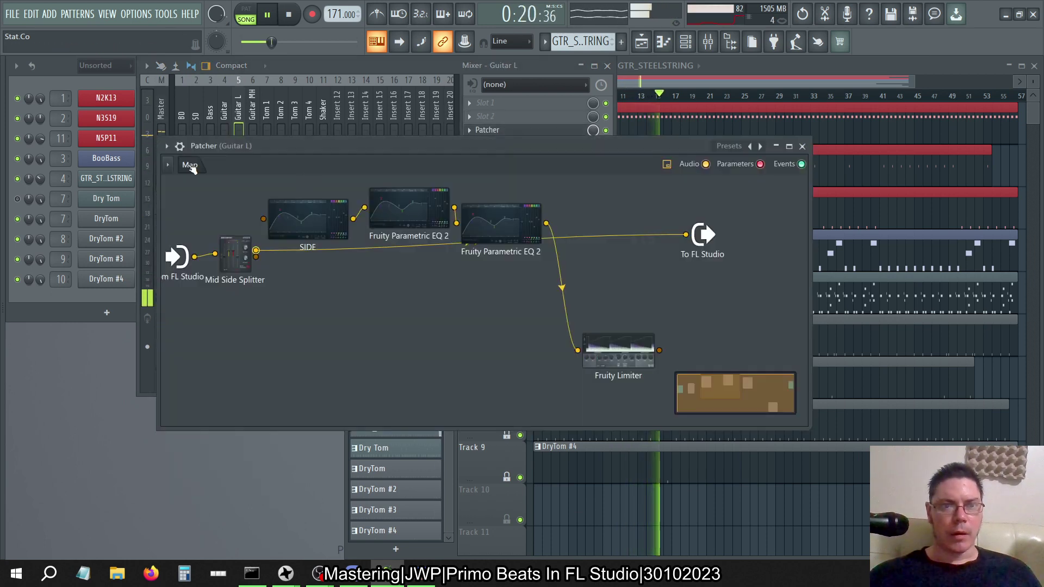
left_click(160, 112)
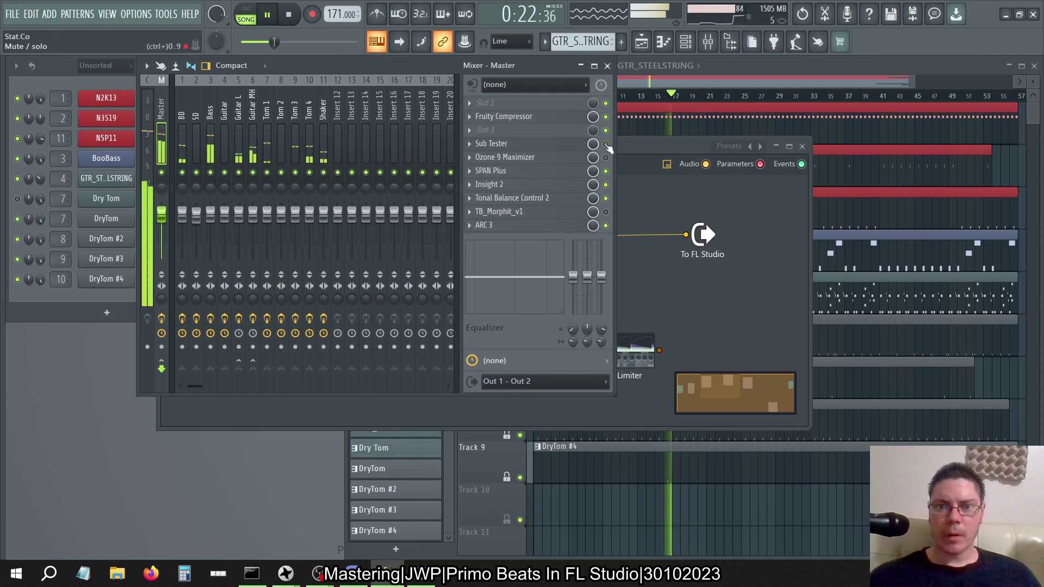
left_click(239, 111)
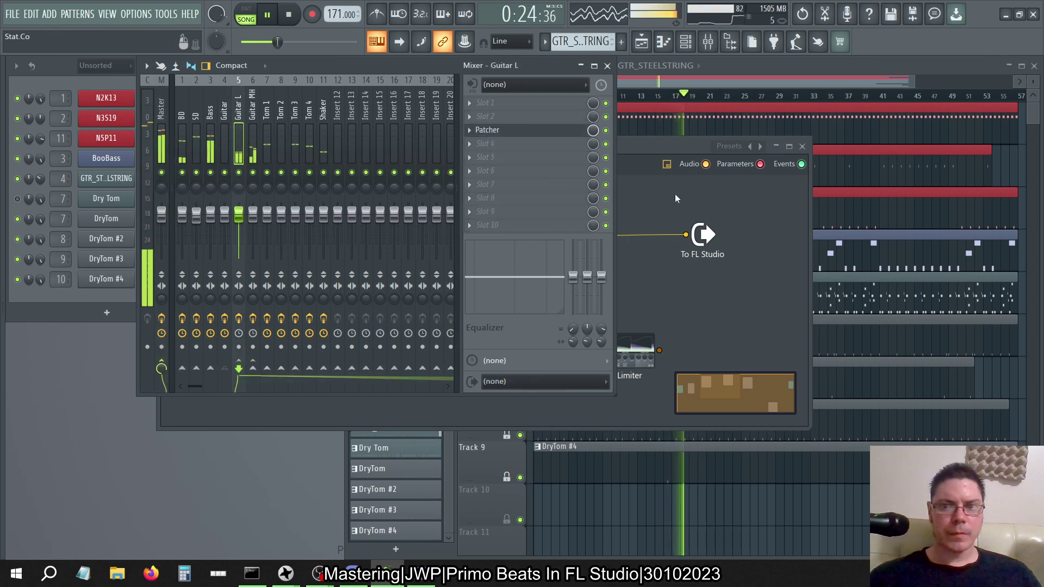
left_click(661, 149)
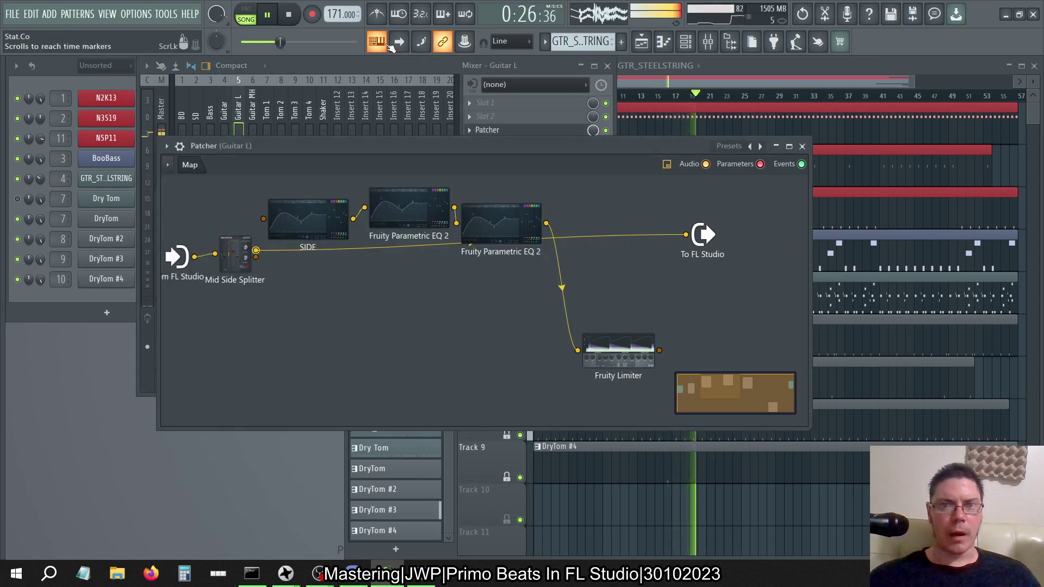
left_click(739, 67)
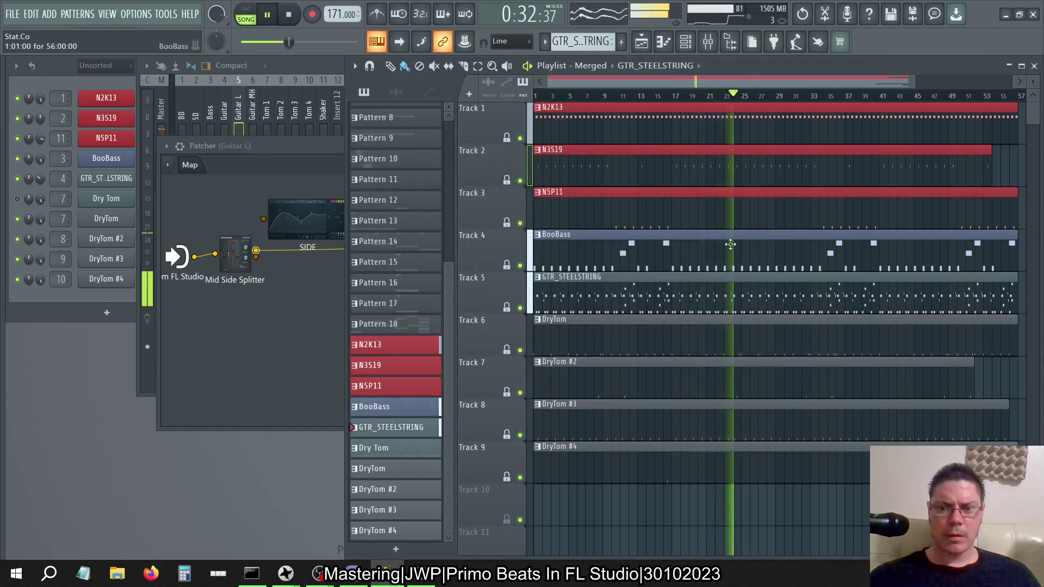
Open the steel-string guitar part in the piano roll and select the notes of bars 17–32.
key("F7")
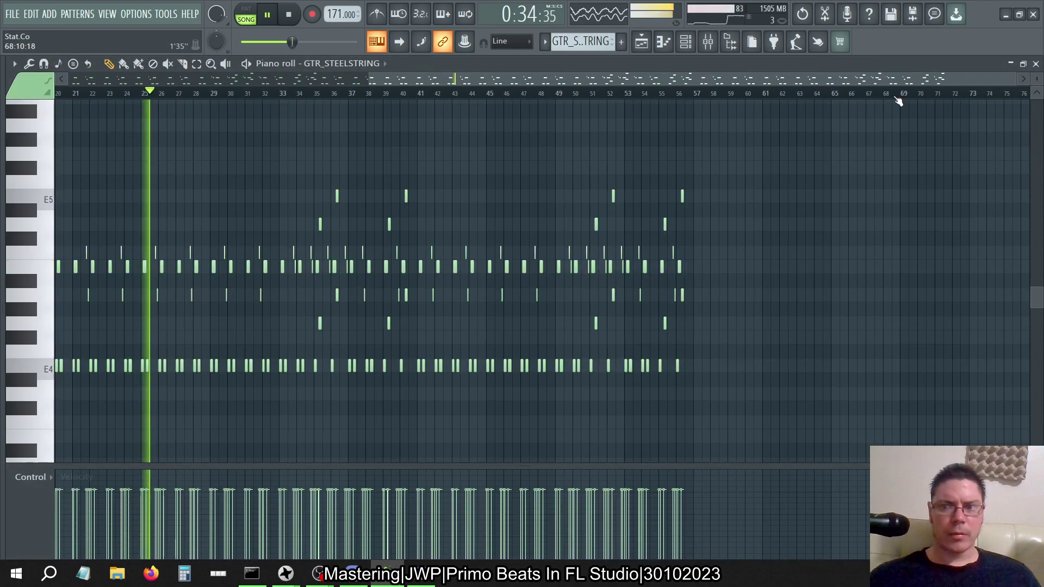
left_click_drag(983, 80, 664, 113)
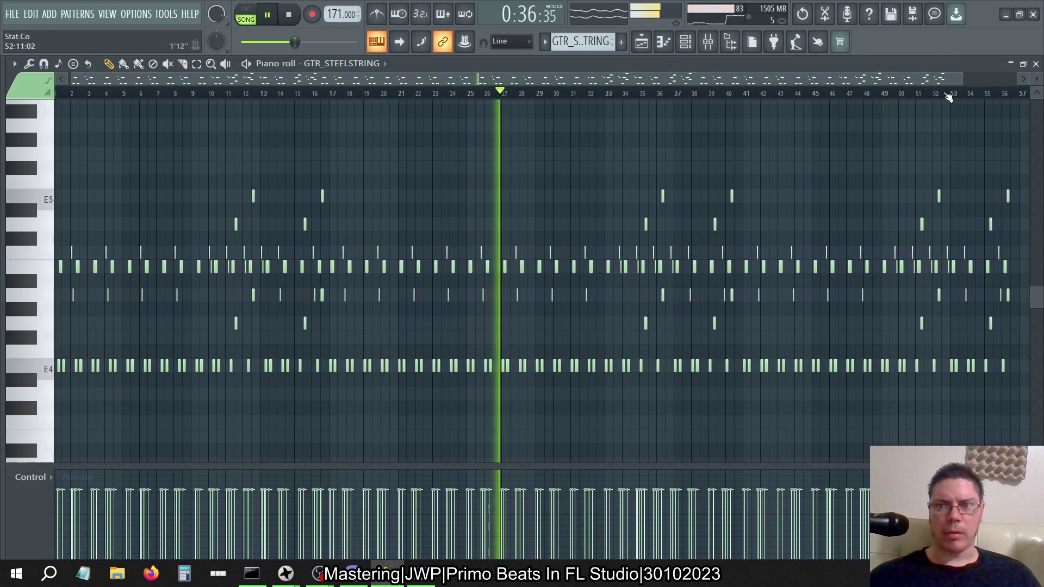
left_click_drag(962, 80, 522, 116)
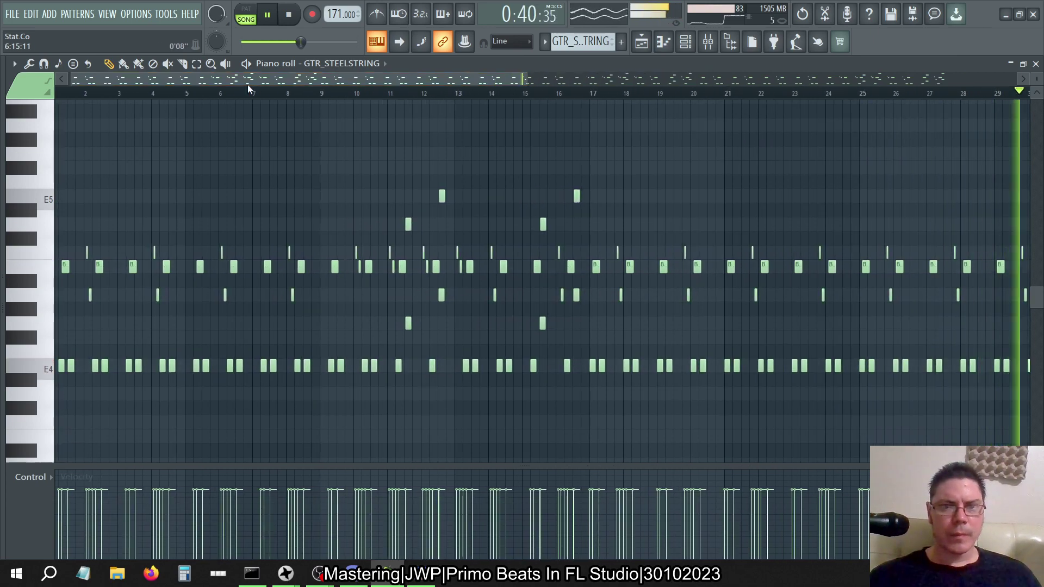
left_click_drag(70, 80, 294, 93)
left_click_drag(193, 223, 693, 411)
scroll(615, 384, "down", 5)
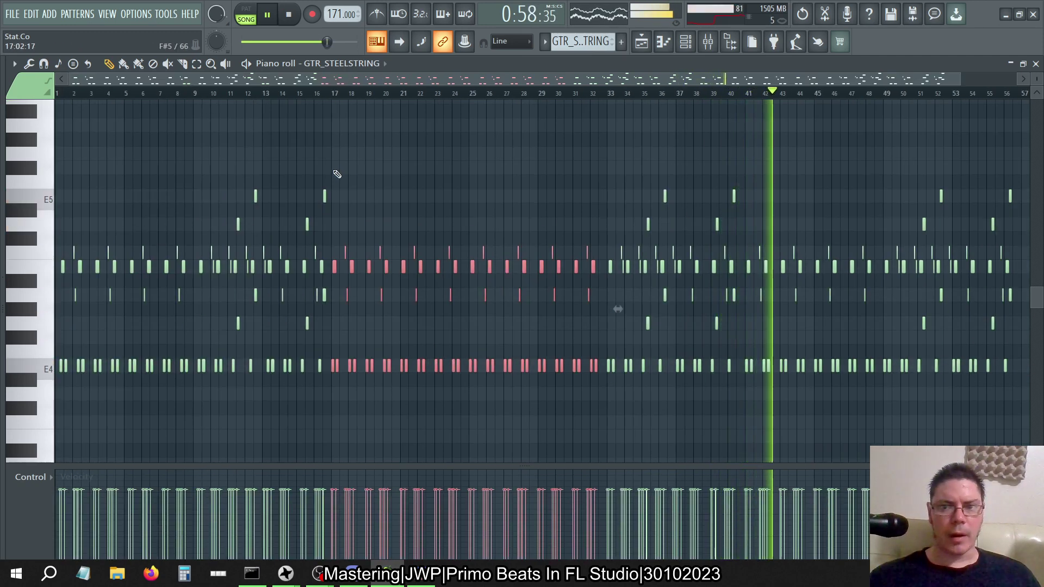
Compare the timing of the guitar notes from bar 17 onward with the notes in the opening bars.
left_click_drag(336, 162, 951, 440)
scroll(247, 223, "up", 5)
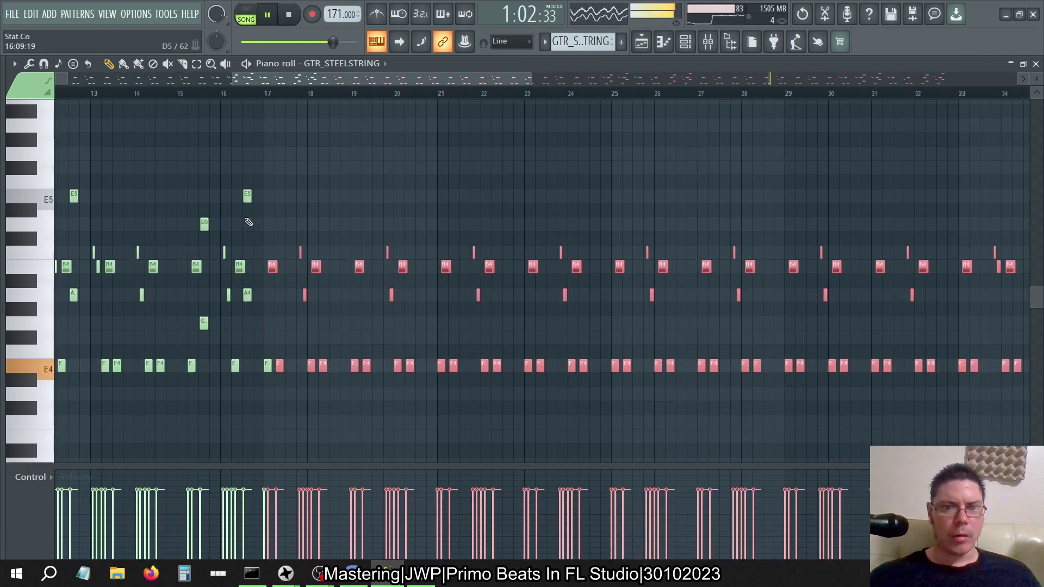
scroll(248, 221, "up", 1)
left_click_drag(248, 218, 326, 225)
right_click(324, 228)
scroll(338, 227, "up", 10)
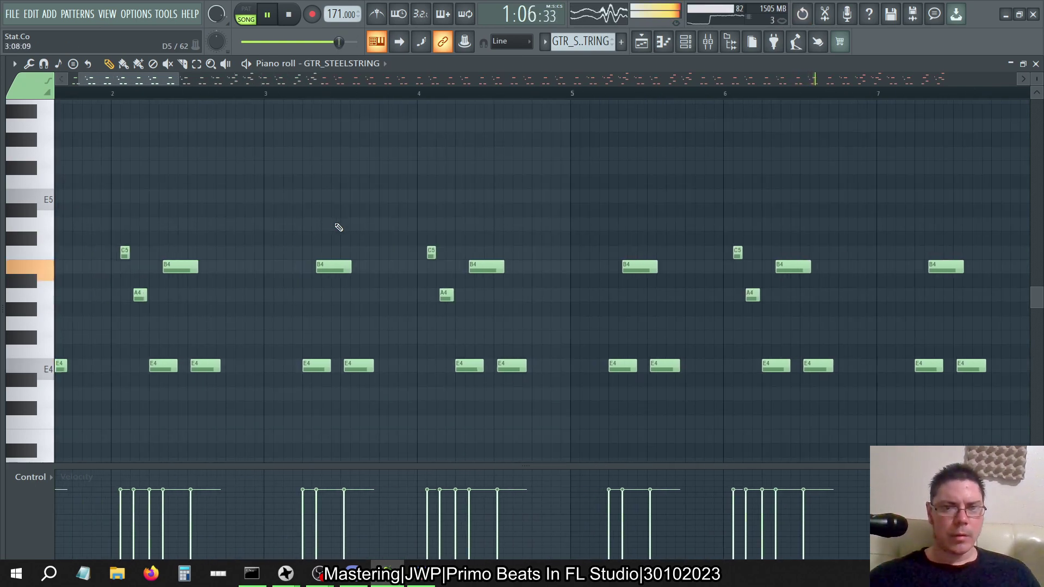
scroll(338, 227, "up", 1)
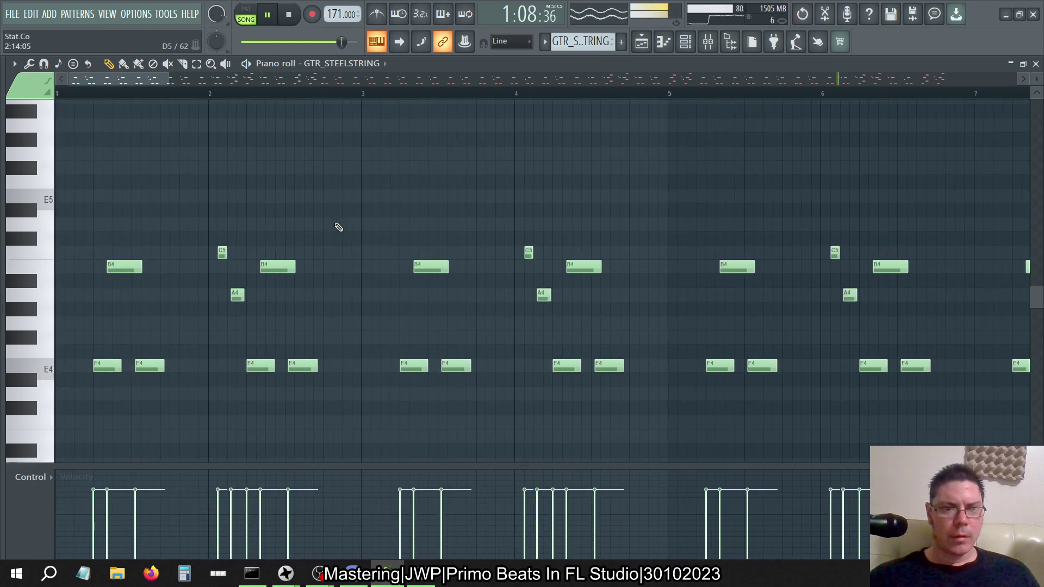
Select all guitar notes from bar 17 to the end of the part and move them one beat later.
scroll(338, 227, "down", 15)
scroll(338, 227, "down", 8)
left_click_drag(333, 147, 912, 382)
scroll(178, 232, "up", 10)
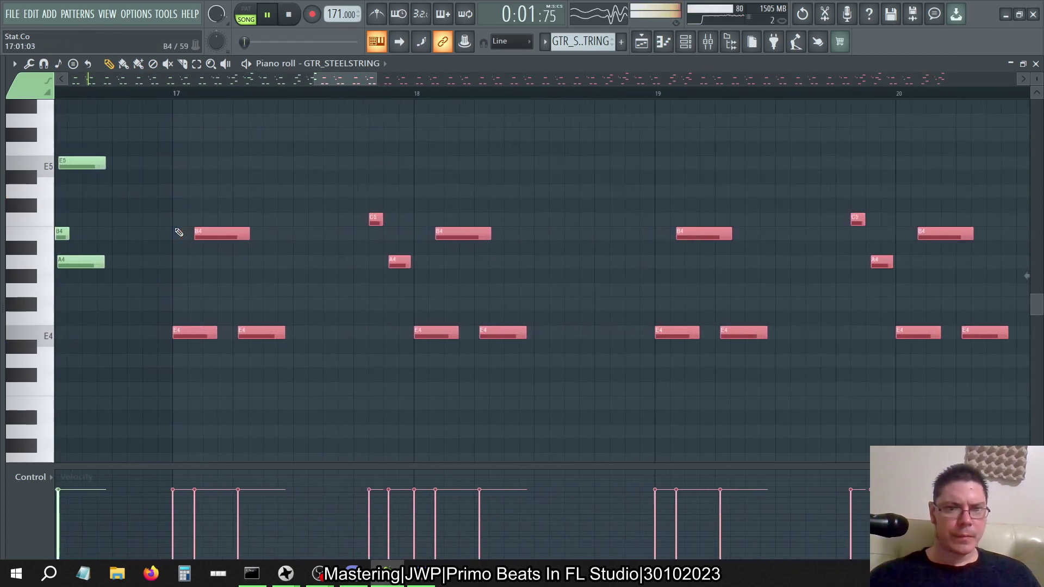
scroll(179, 232, "right", 12)
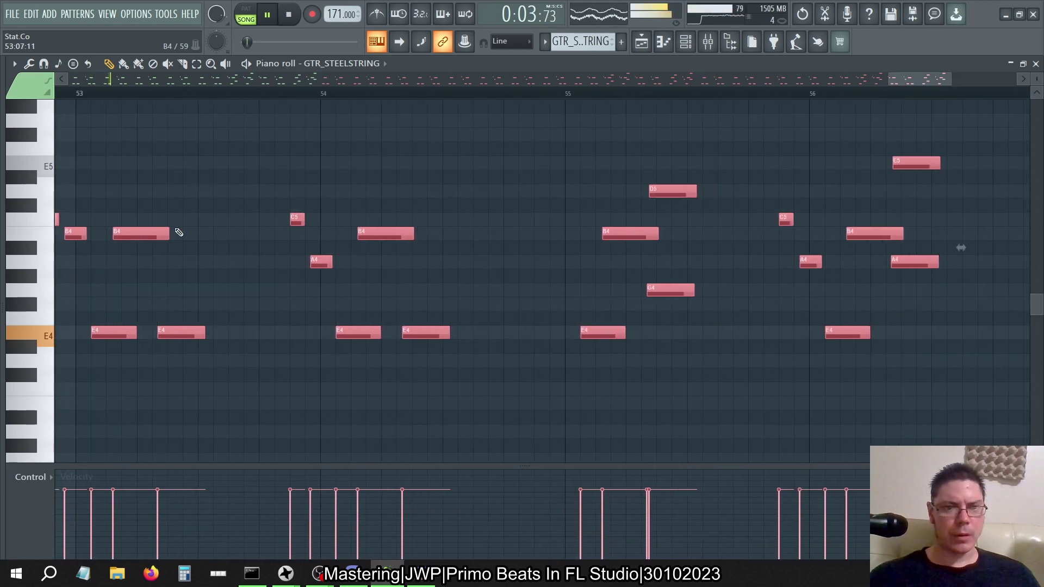
key("shift+Right")
key("shift+Right")
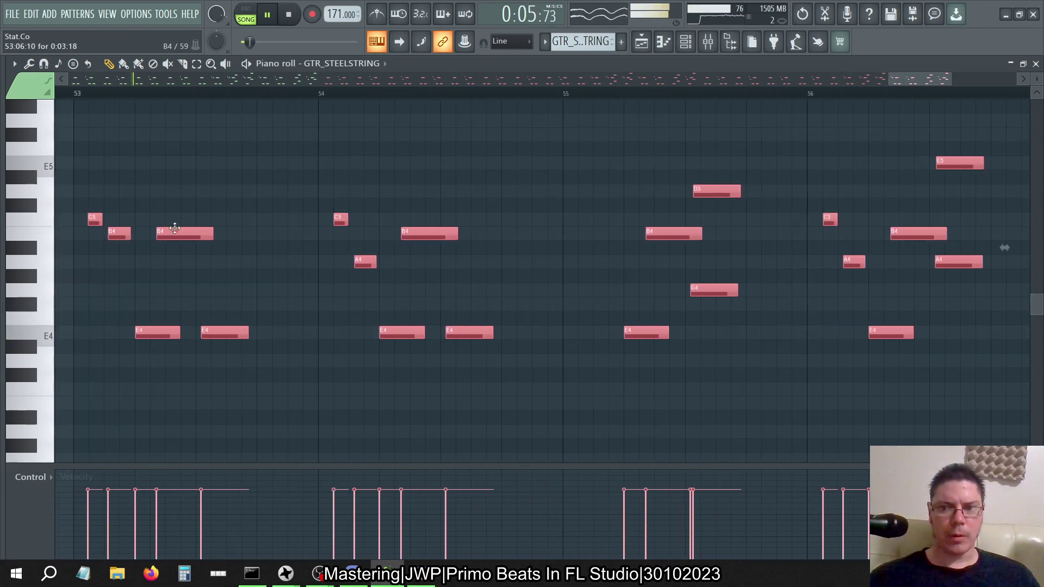
Check the alignment of the moved notes, play the song from bar 17 and close the piano roll.
scroll(462, 268, "left", 13)
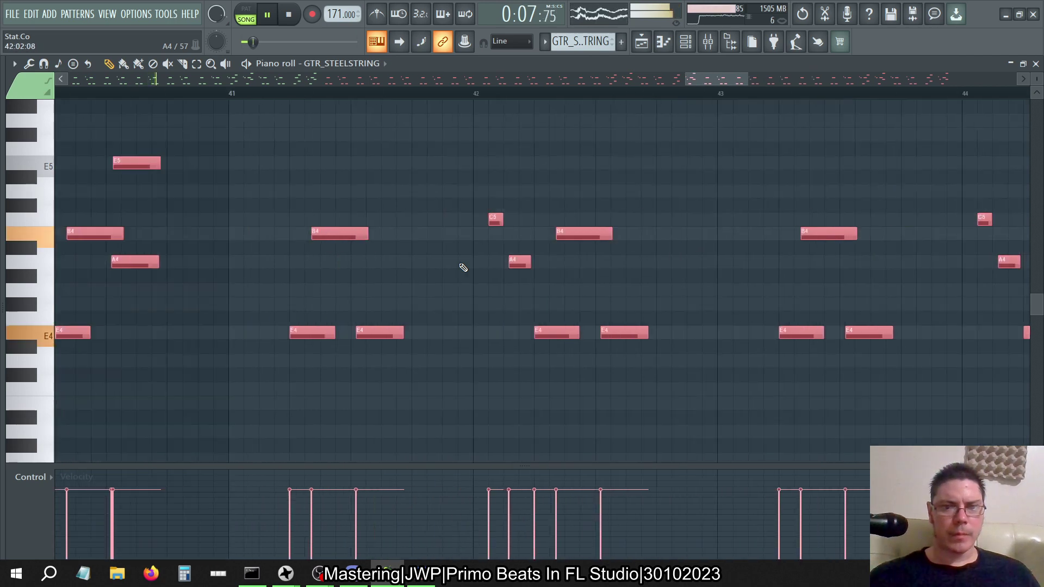
scroll(463, 268, "down", 10)
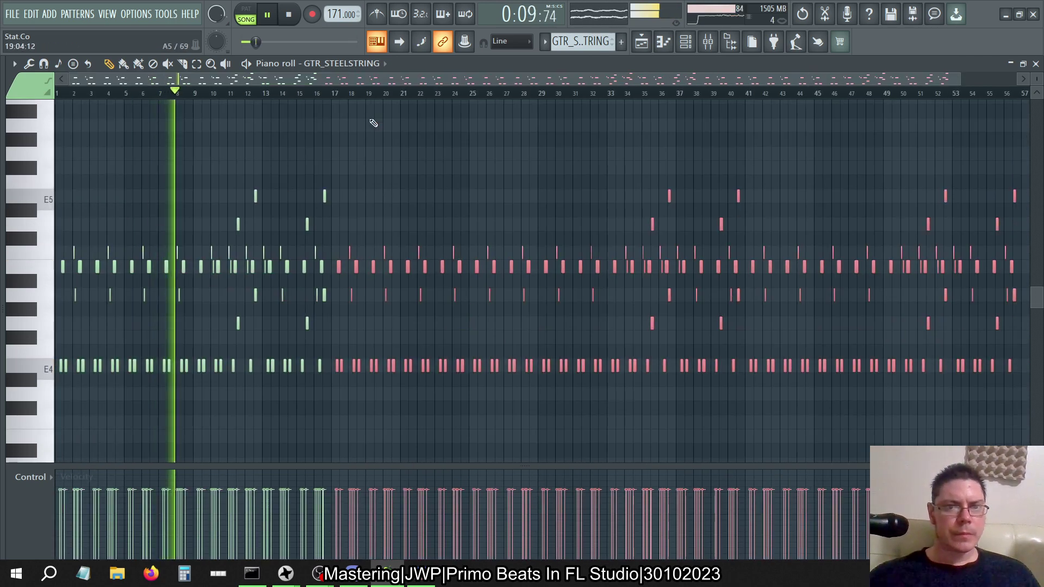
left_click(334, 94)
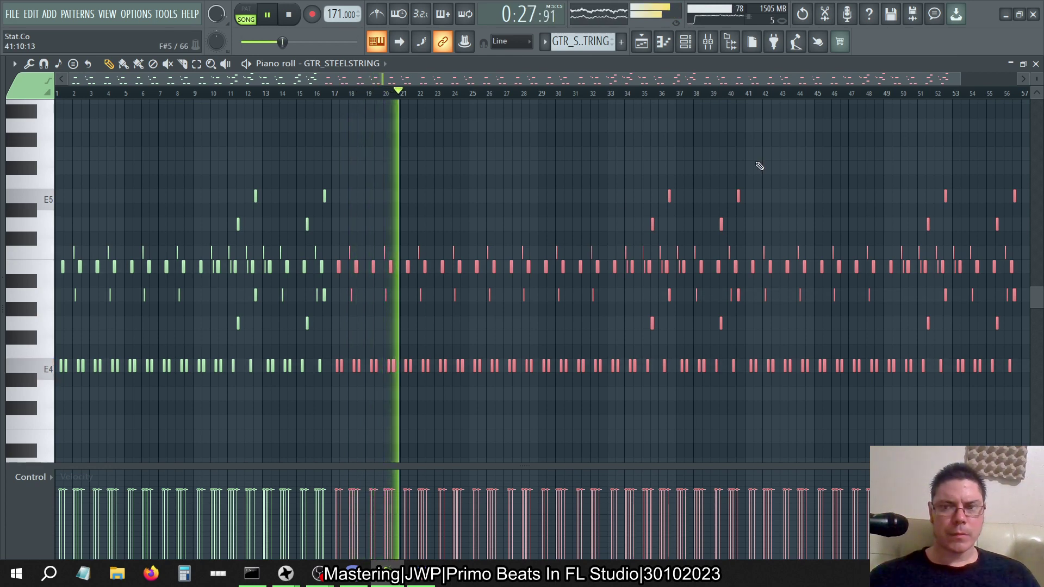
left_click(1035, 64)
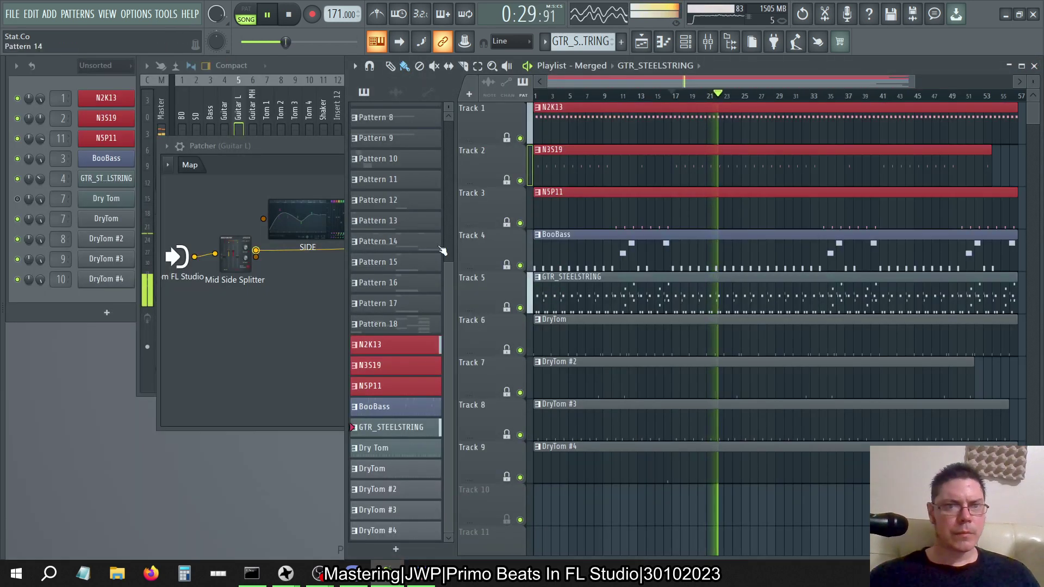
Mute the Guitar MH mixer track and solo the Guitar L track.
left_click(292, 154)
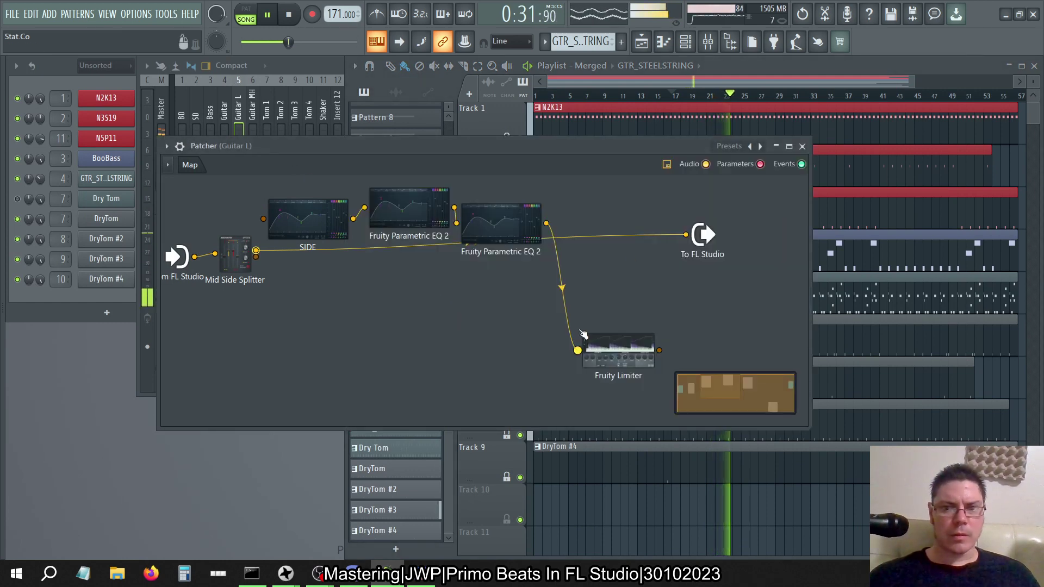
right_click(337, 320)
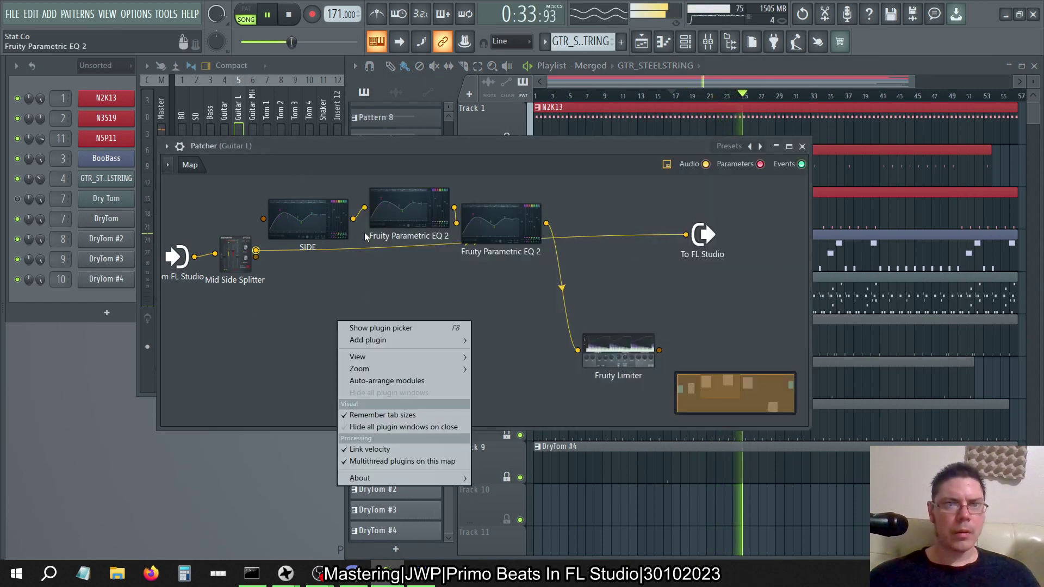
left_click(295, 81)
left_click(252, 173)
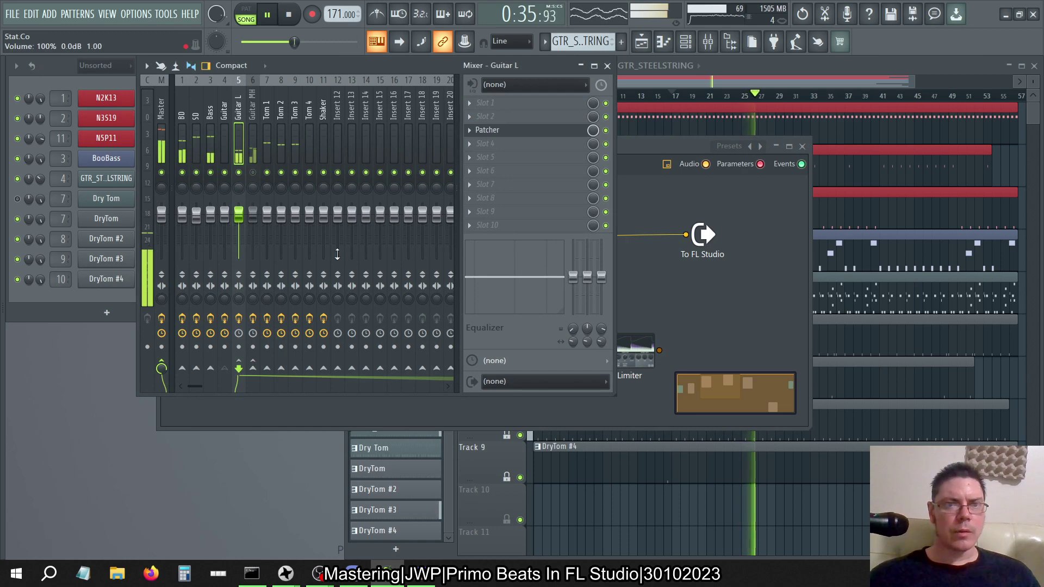
right_click(239, 174)
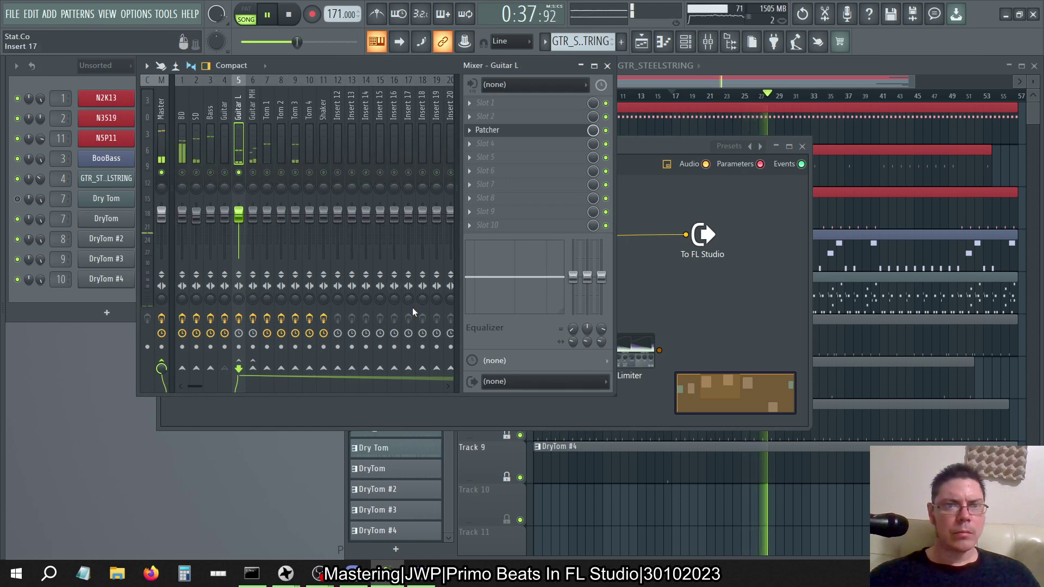
Add another Fruity Limiter to the Guitar L Patcher map, in the free area below the equalizers.
left_click(697, 309)
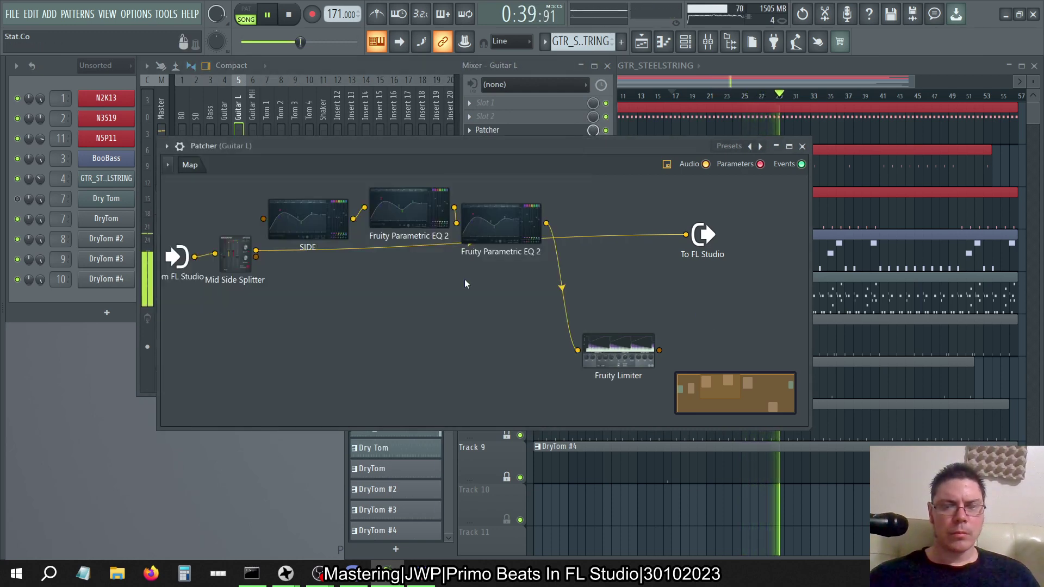
right_click(430, 352)
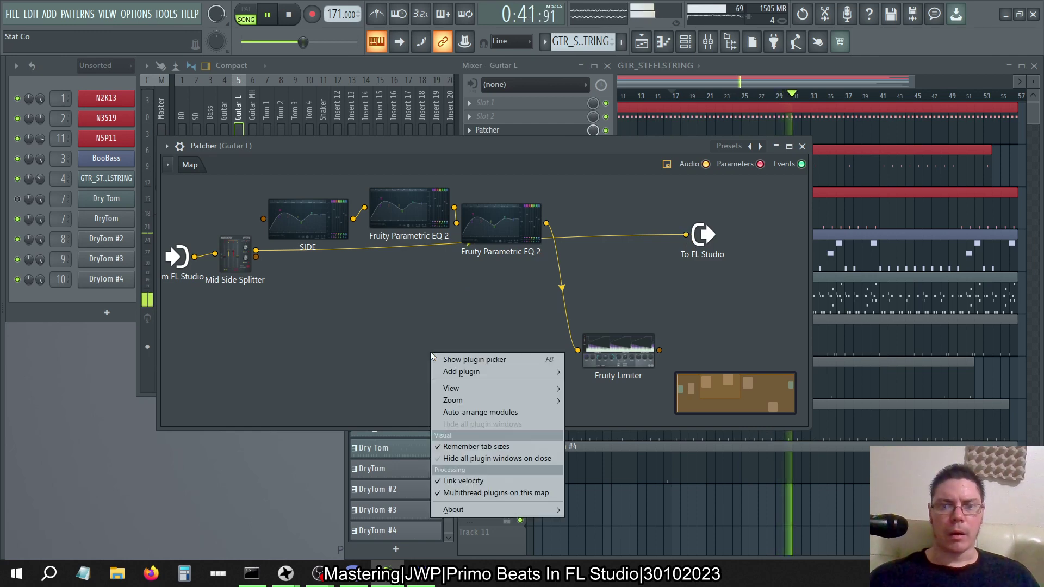
mouse_move(478, 372)
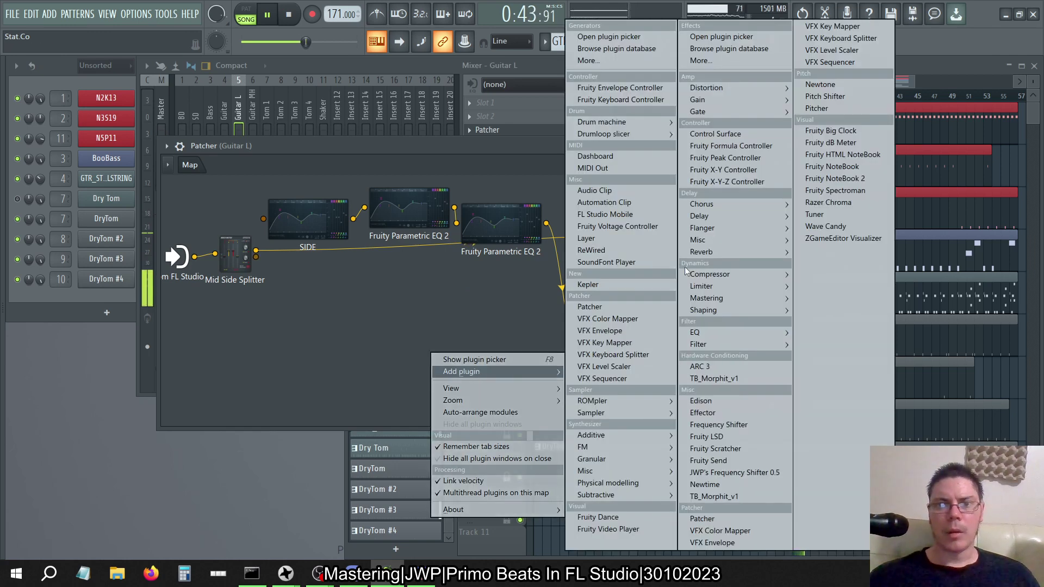
mouse_move(698, 285)
left_click(819, 287)
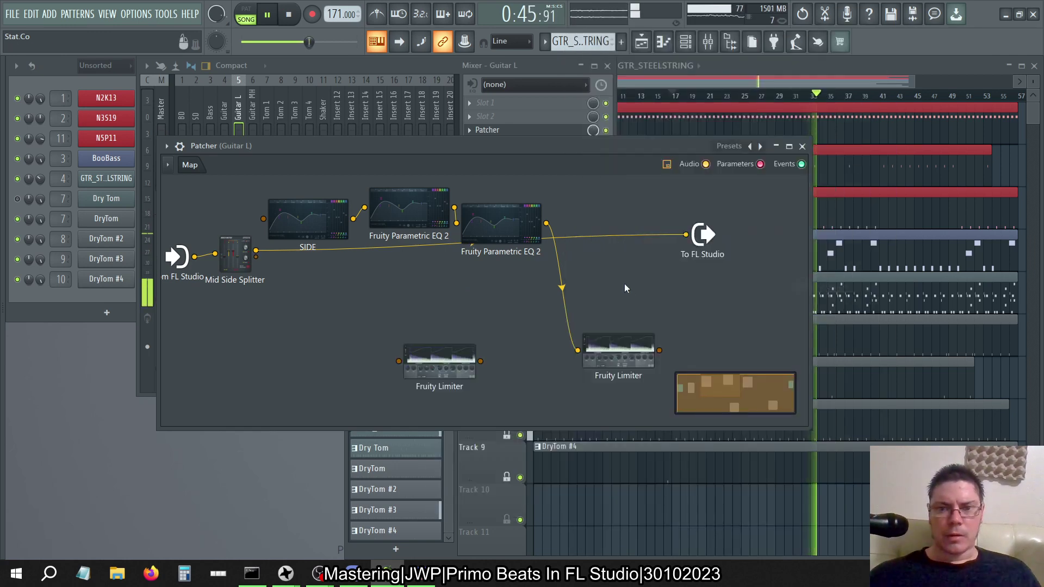
Route the Mid Side Splitter through the new Fruity Limiter to the output, with the SIDE equalizer inserted ahead of the limiter.
left_click_drag(398, 361, 255, 252)
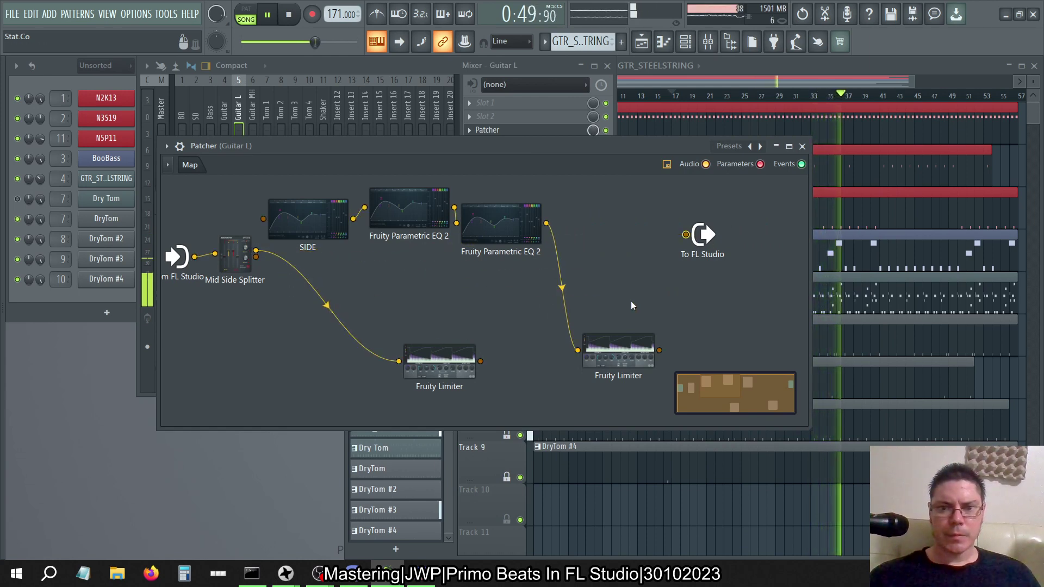
left_click_drag(480, 361, 685, 235)
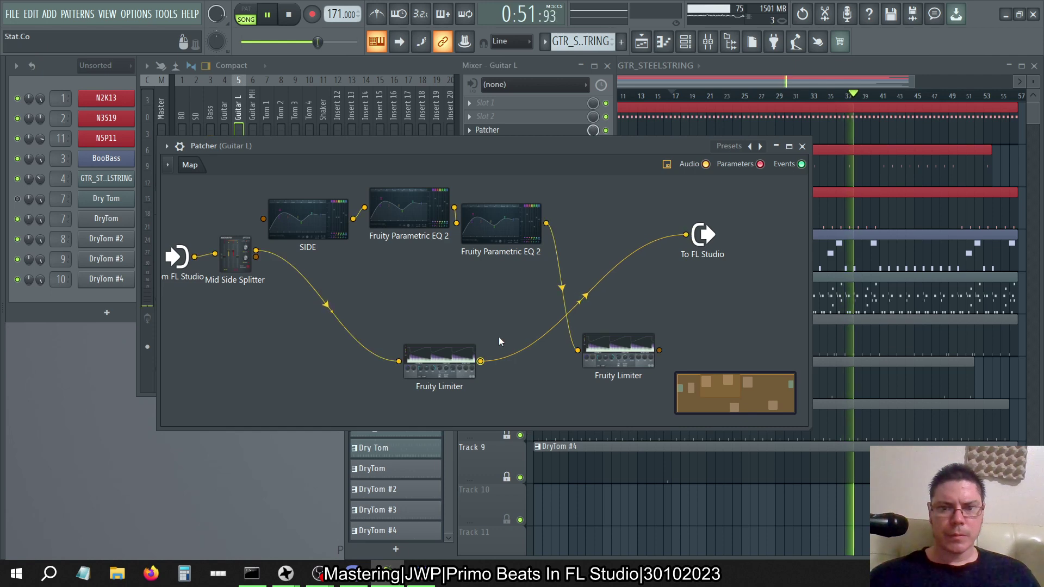
left_click(441, 361)
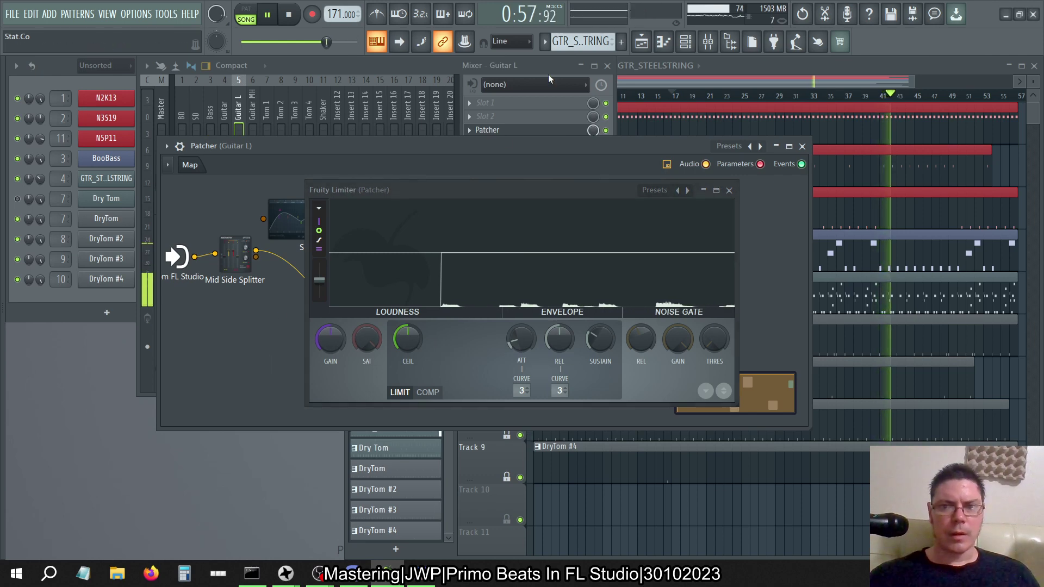
left_click(729, 190)
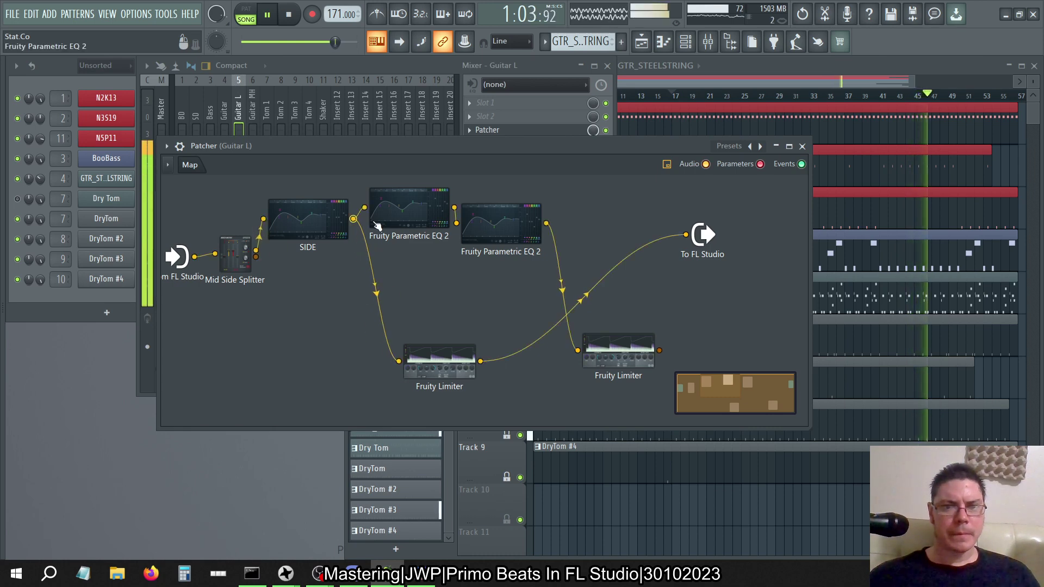
Switch the new Fruity Limiter to compressor mode, lower its threshold strongly and set the envelope curve to 2.
double_click(439, 362)
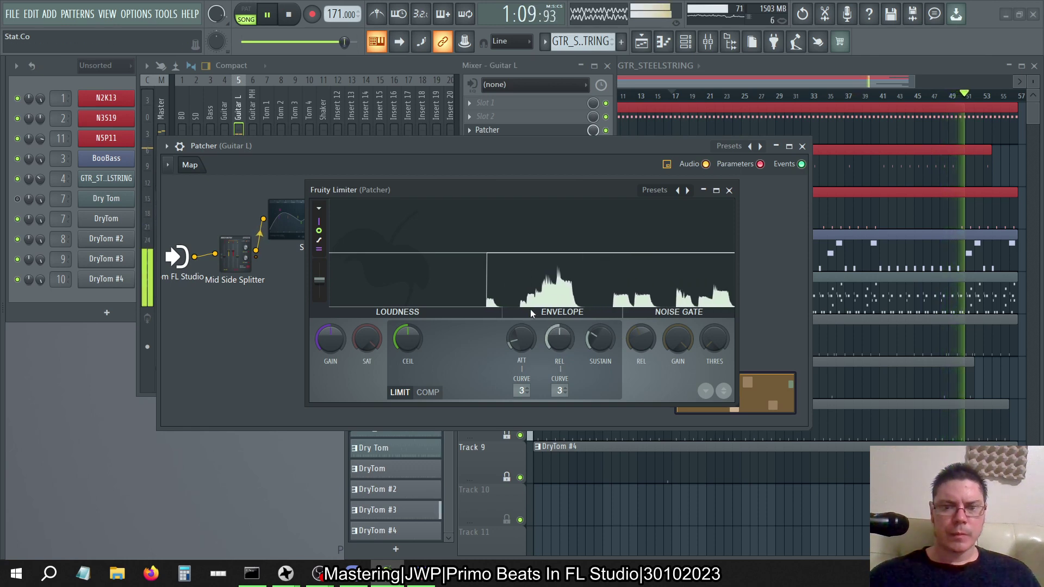
left_click(427, 392)
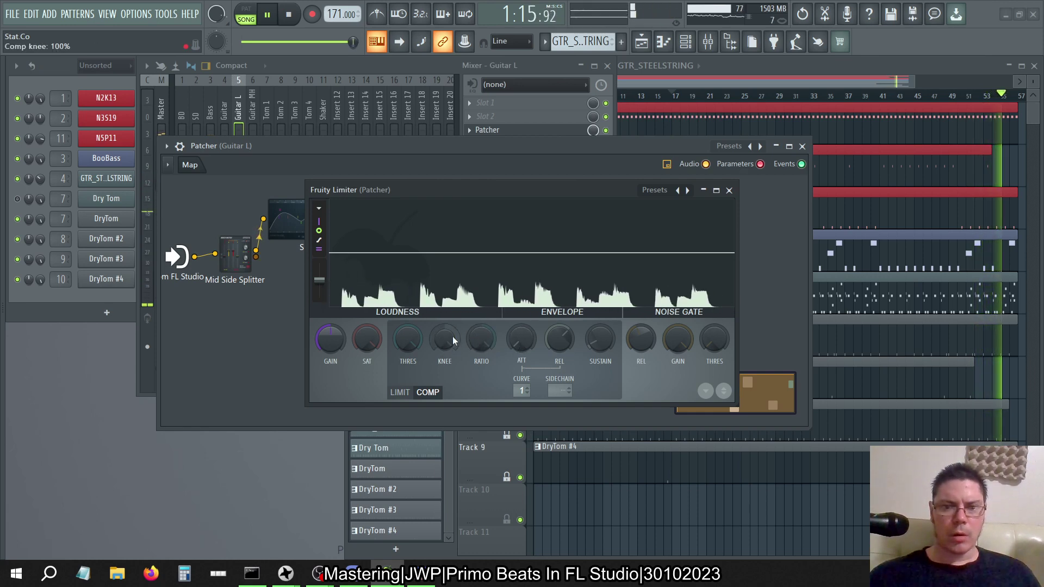
left_click_drag(418, 340, 417, 410)
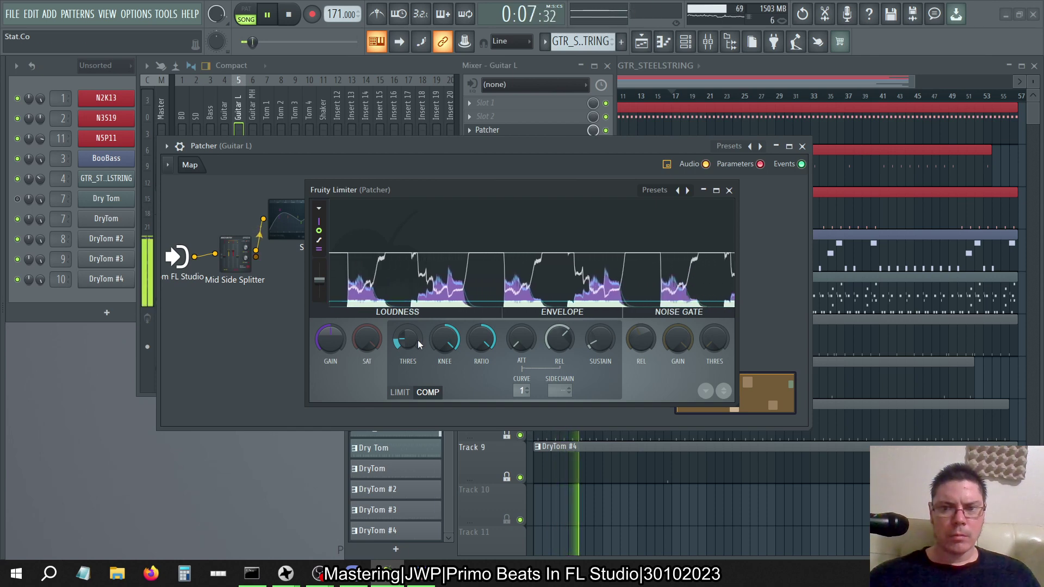
left_click(526, 388)
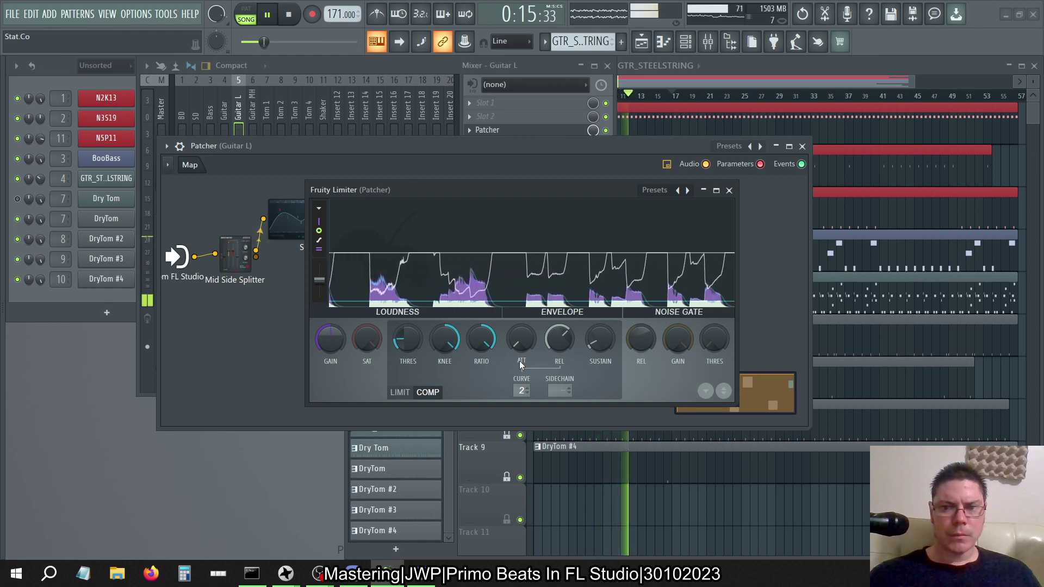
left_click(729, 190)
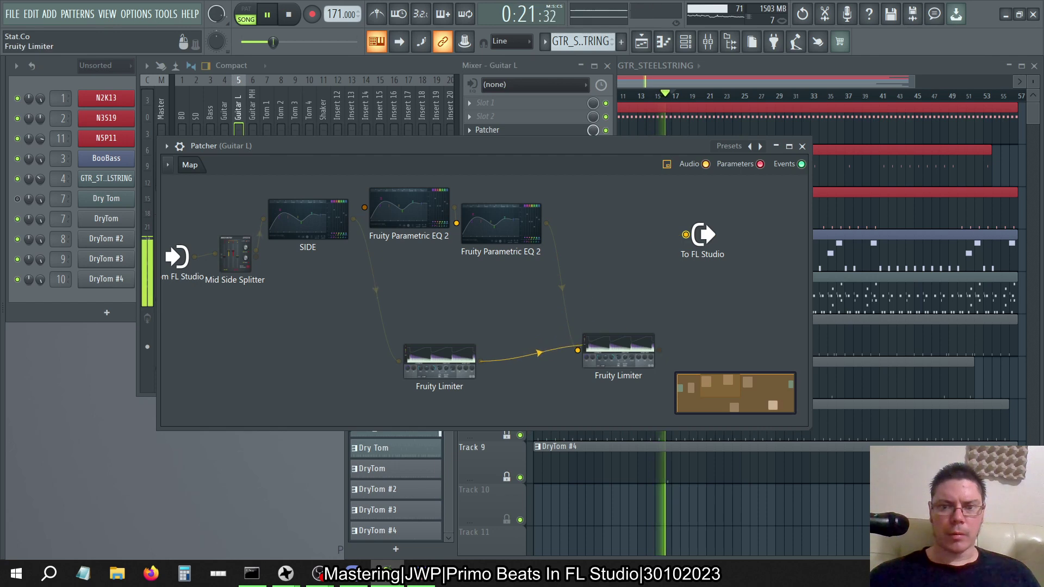
Route the new Fruity Limiter straight to the output, bypassing the other limiter, and raise the new limiter's gain.
left_click_drag(678, 356, 675, 287)
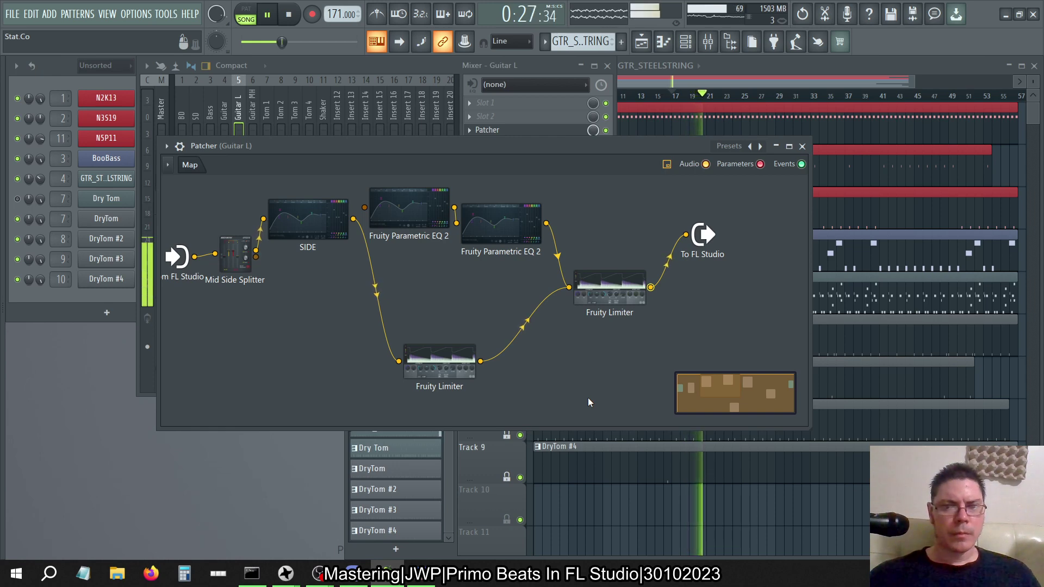
left_click_drag(686, 235, 670, 338)
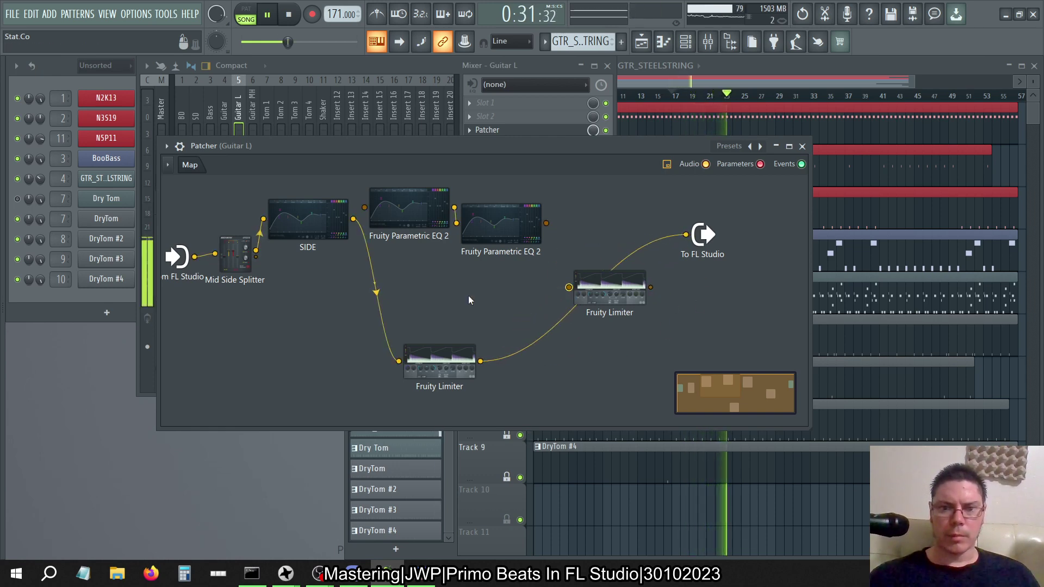
left_click(451, 357)
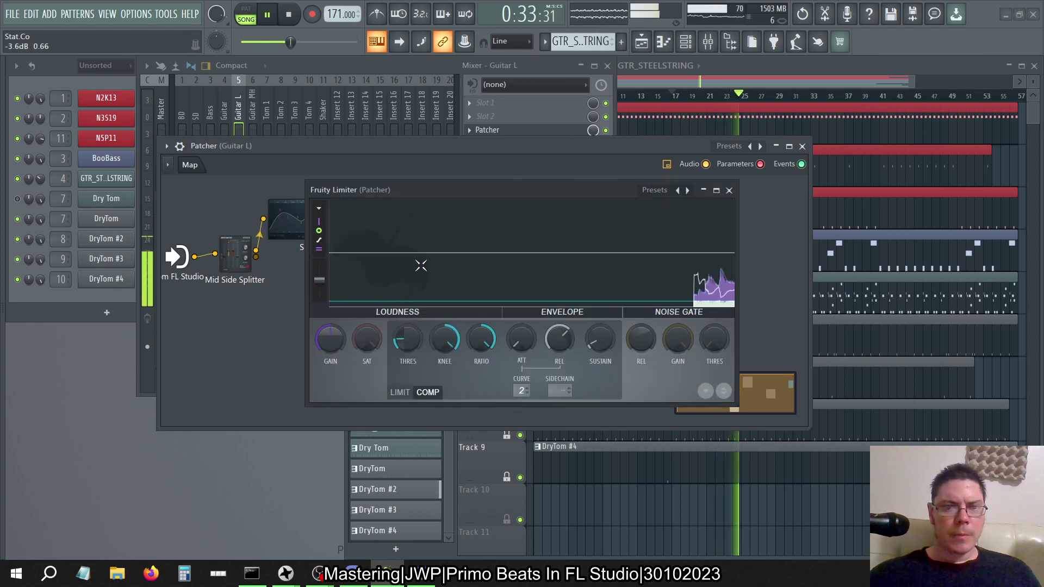
left_click_drag(421, 265, 421, 217)
left_click_drag(330, 339, 330, 319)
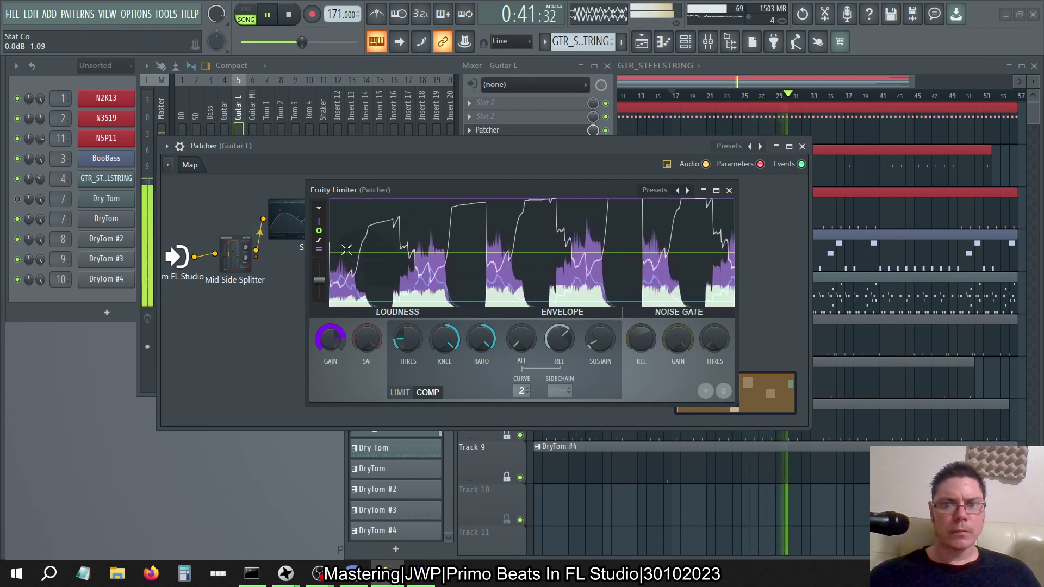
Enable Sub Tester on the Master track and set its stereo separation to 100% merged, returning to the Guitar L Patcher.
left_click(354, 71)
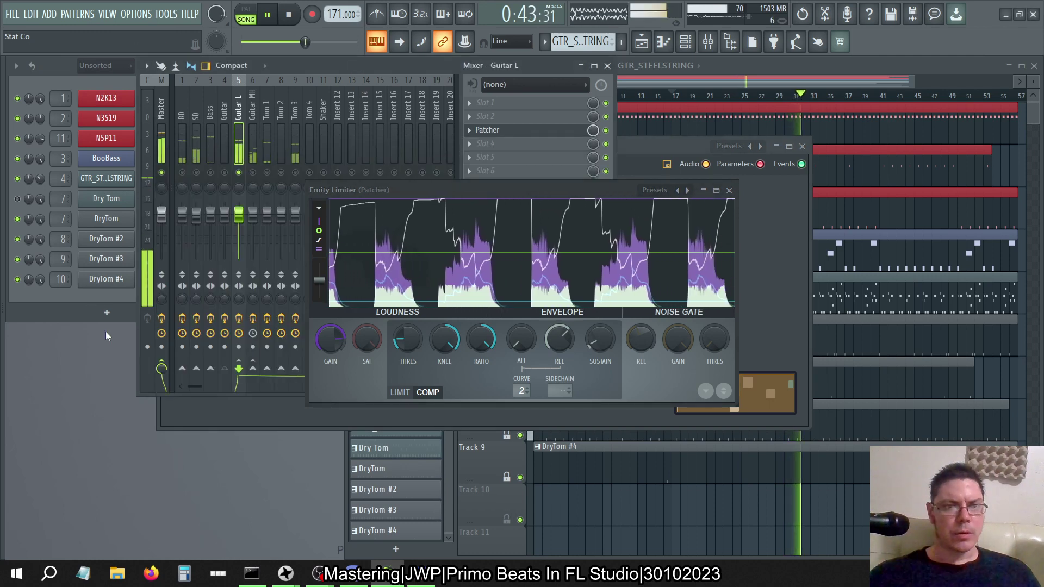
left_click(160, 109)
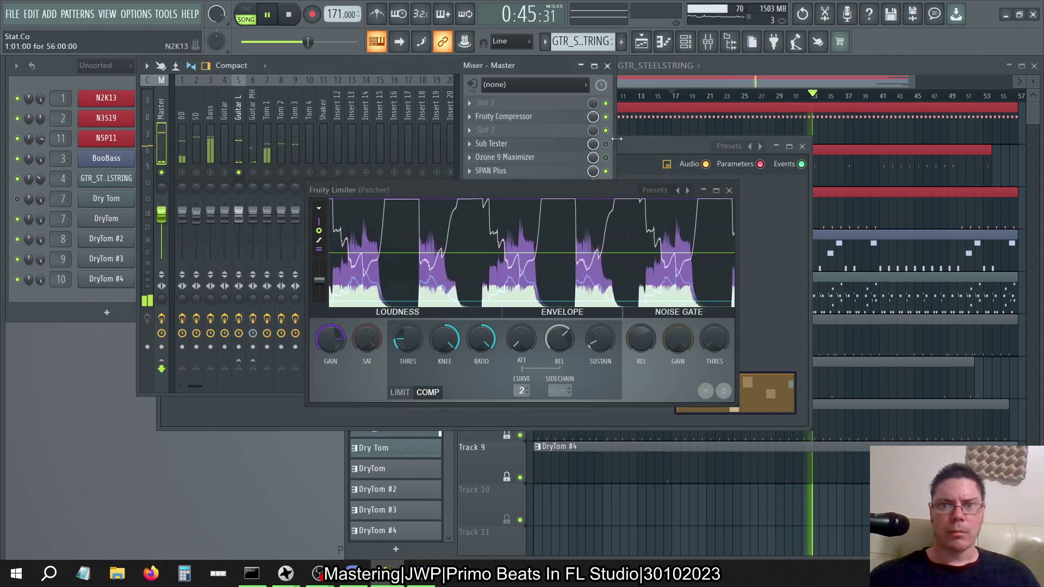
left_click_drag(161, 302, 163, 306)
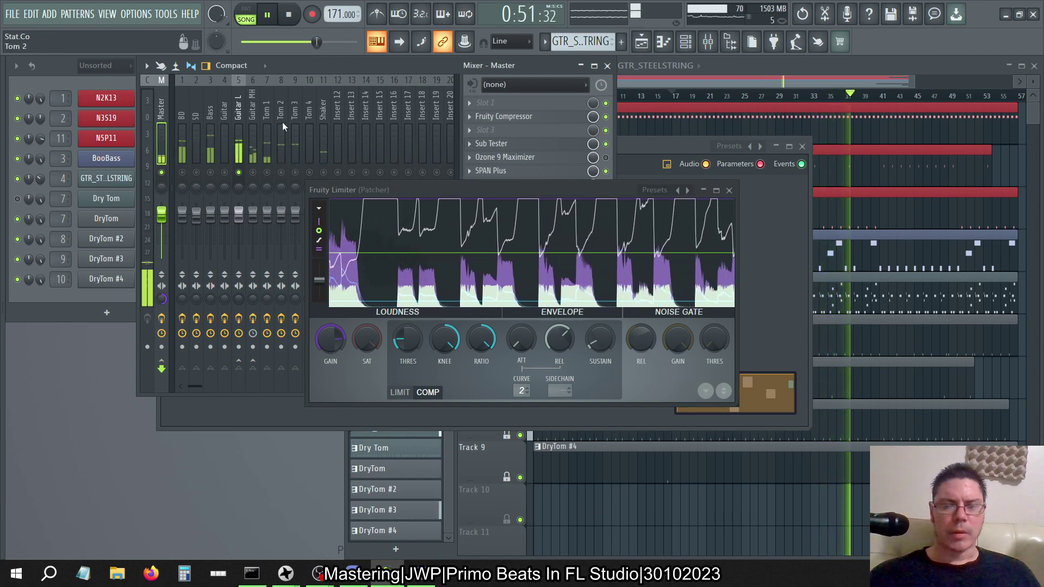
left_click(238, 98)
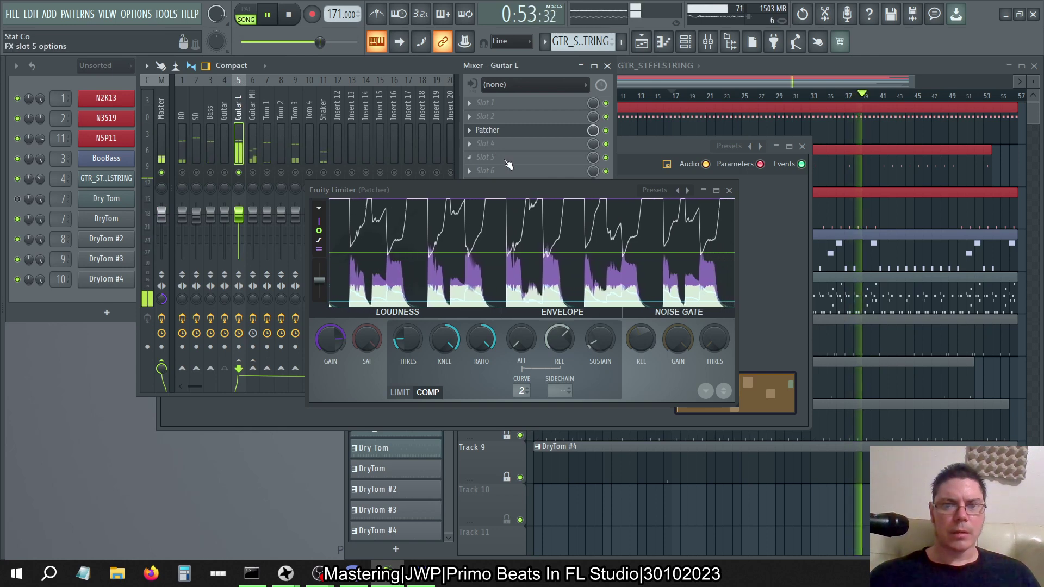
left_click(663, 143)
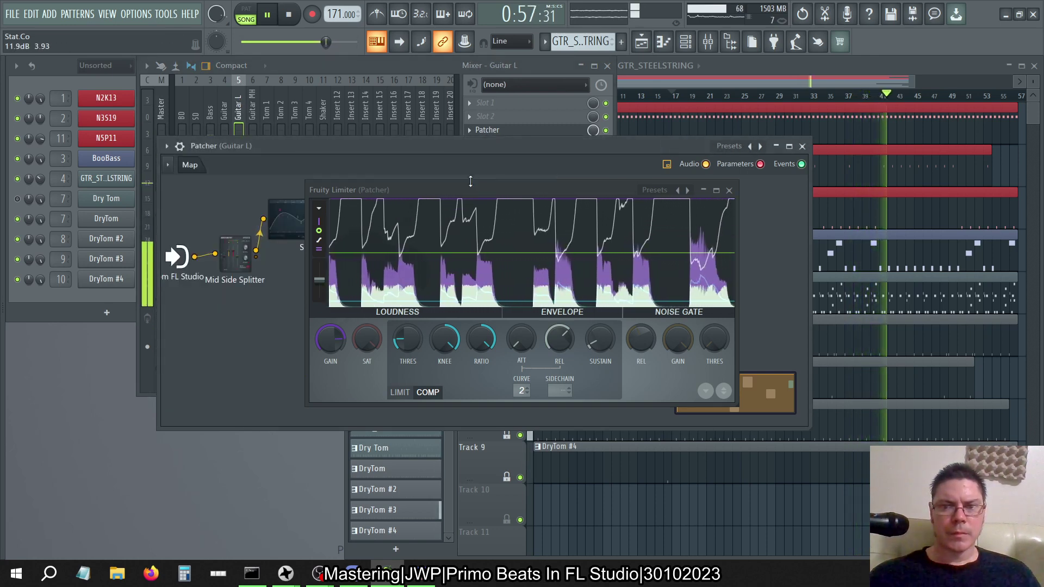
Audition the Guitar L track together with BD and Bass, and unmute all the other mixer tracks.
left_click(377, 68)
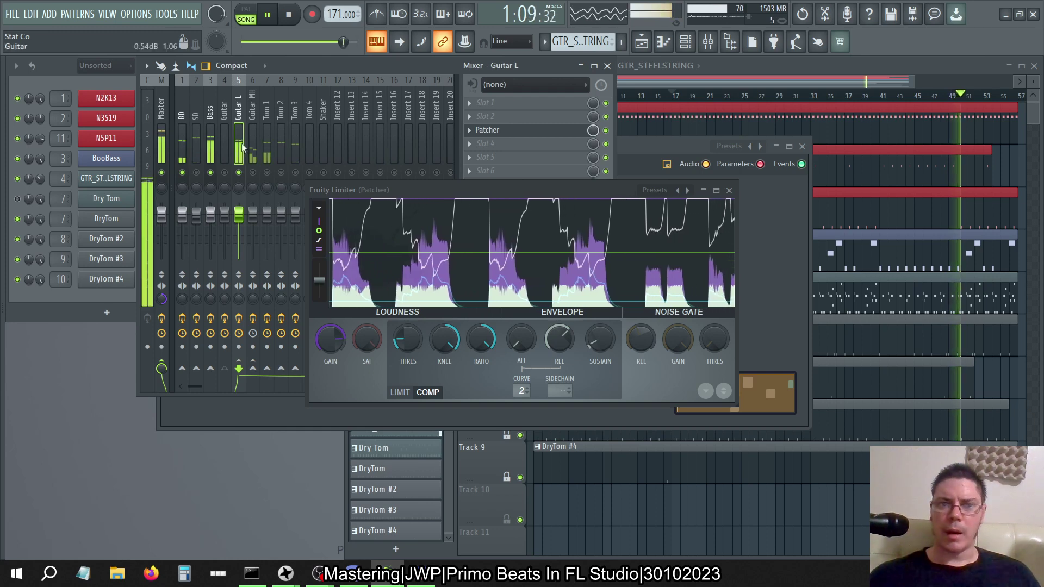
left_click(253, 173)
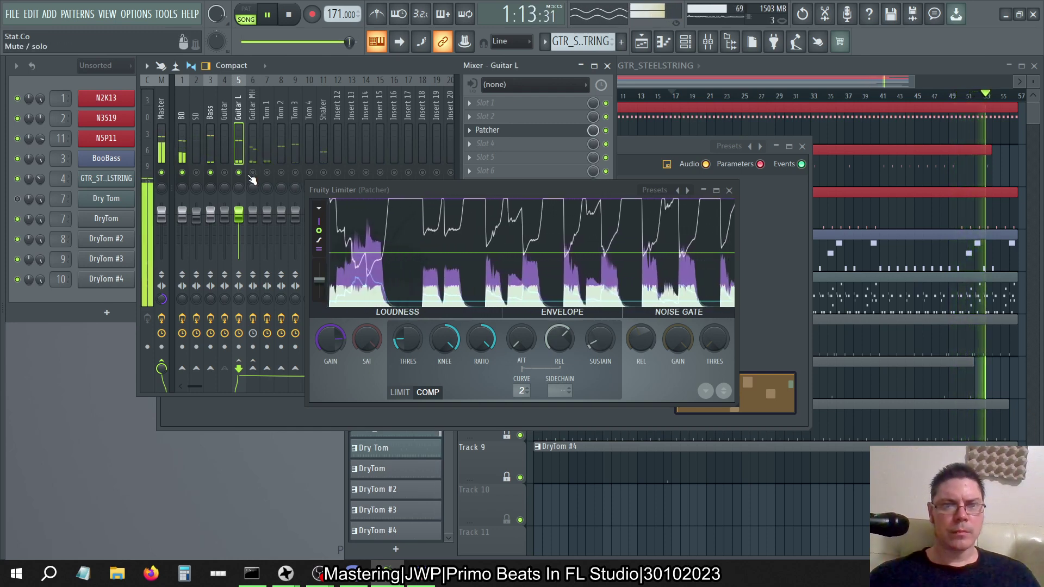
right_click(182, 286)
key("Escape")
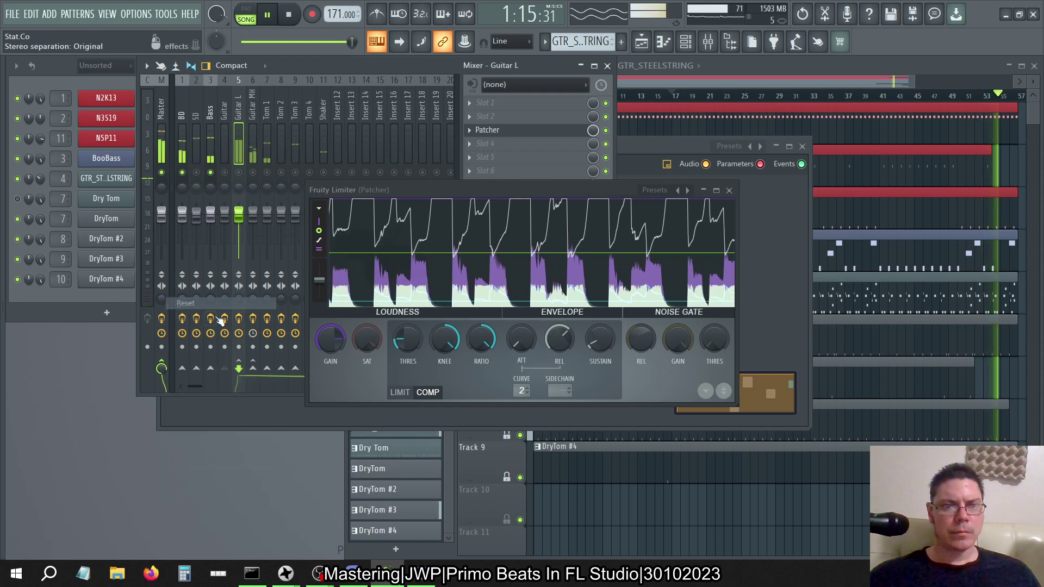
Turn off Sub Tester on the Master track and reset the track's stereo separation to its original setting.
left_click(162, 112)
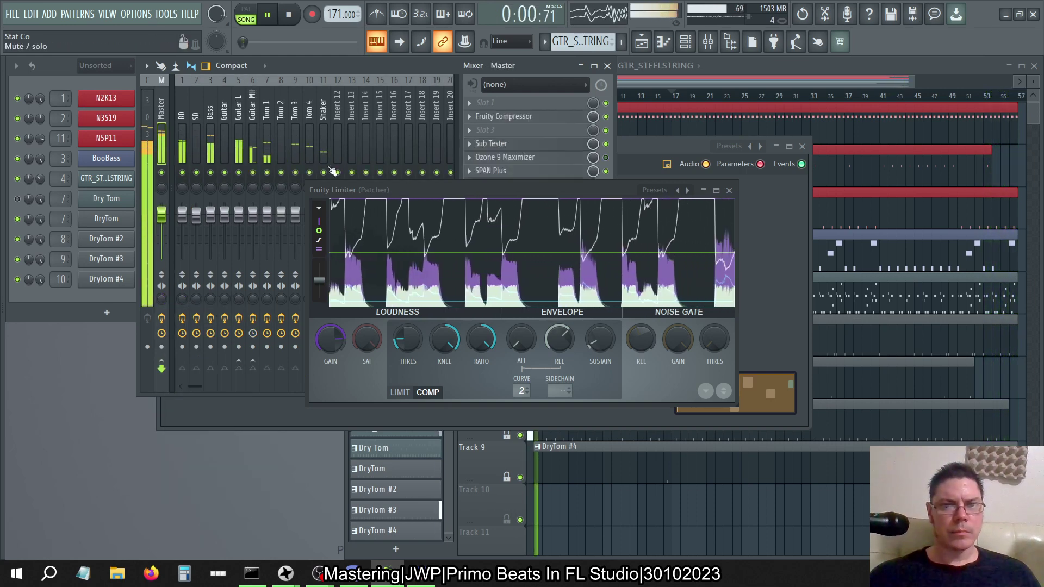
left_click(606, 144)
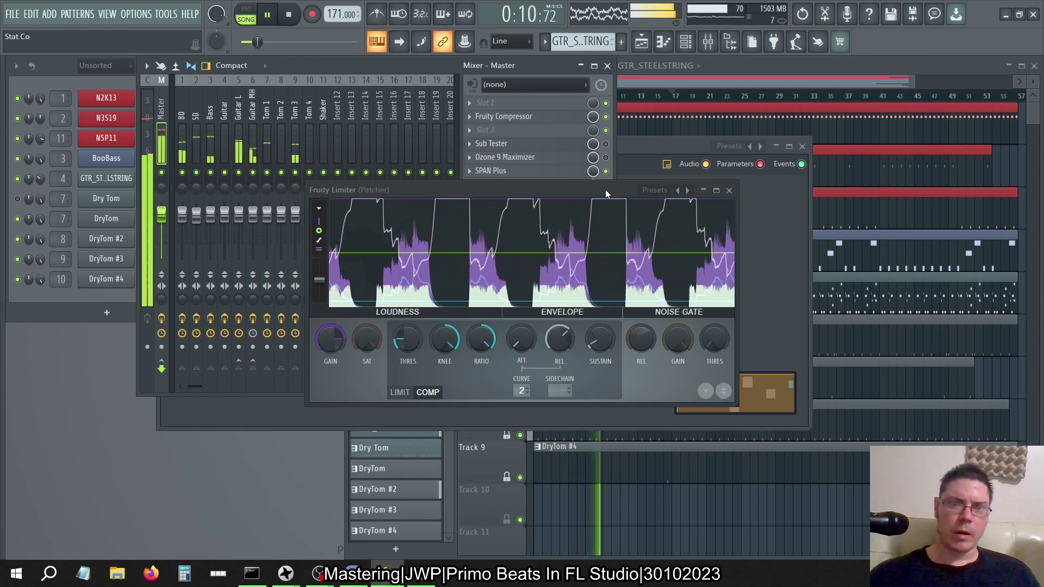
left_click(729, 190)
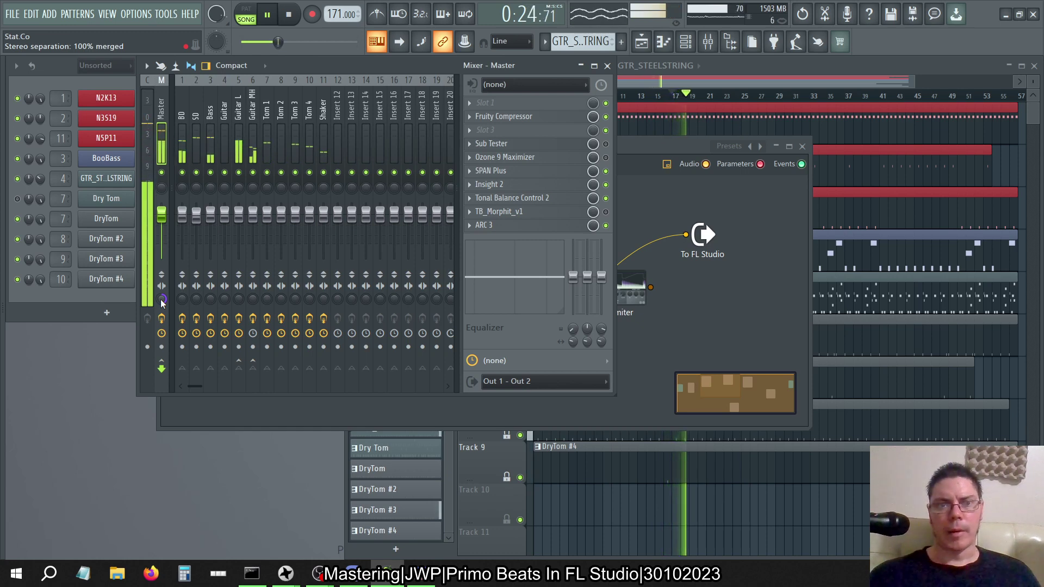
right_click(162, 300)
left_click(179, 305)
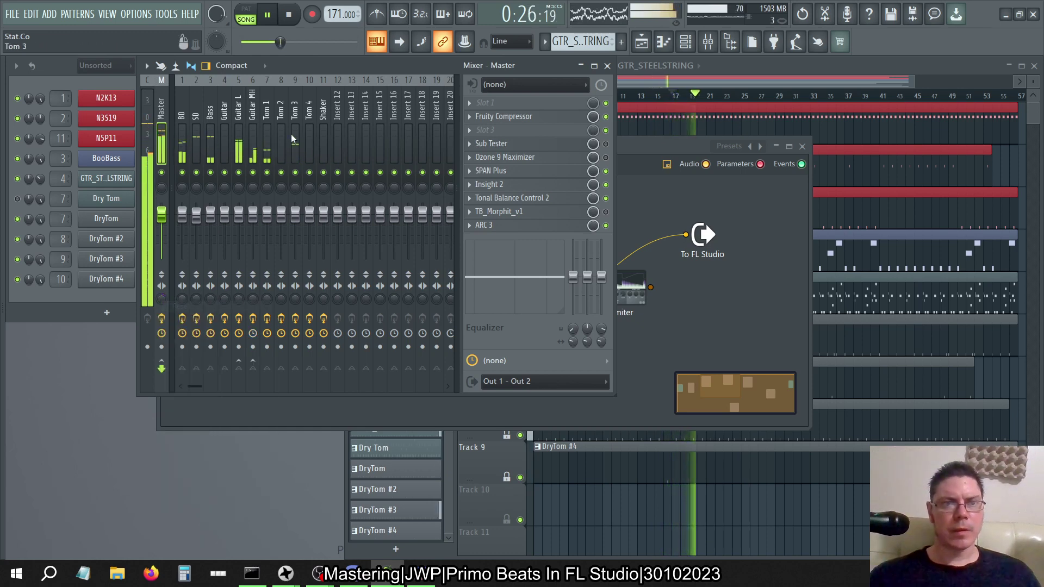
Disconnect the compressing Fruity Limiter from the output in the Guitar L Patcher and check the mixer levels.
left_click(248, 118)
left_click(629, 147)
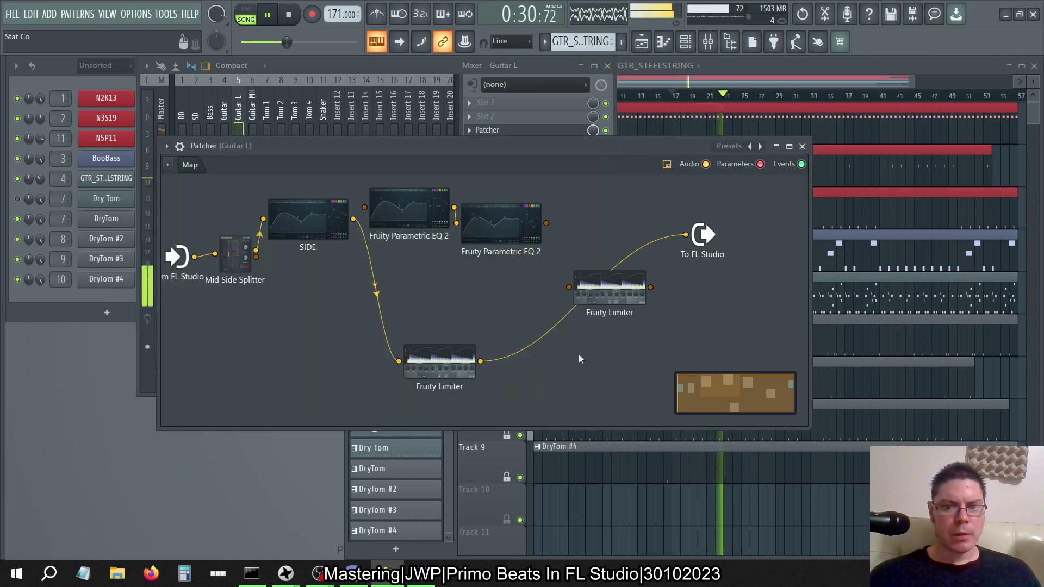
left_click_drag(685, 235, 603, 314)
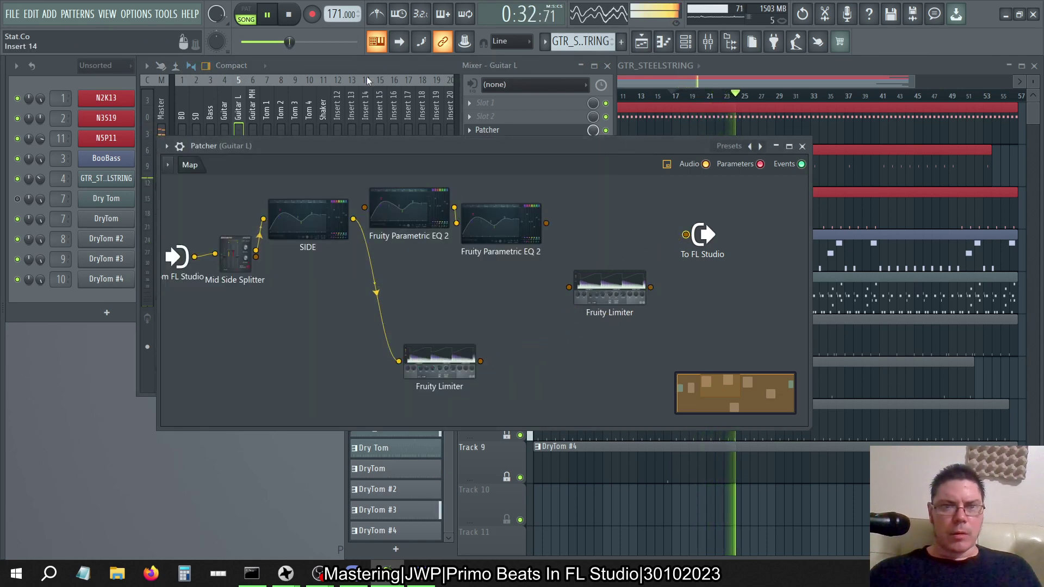
left_click(341, 64)
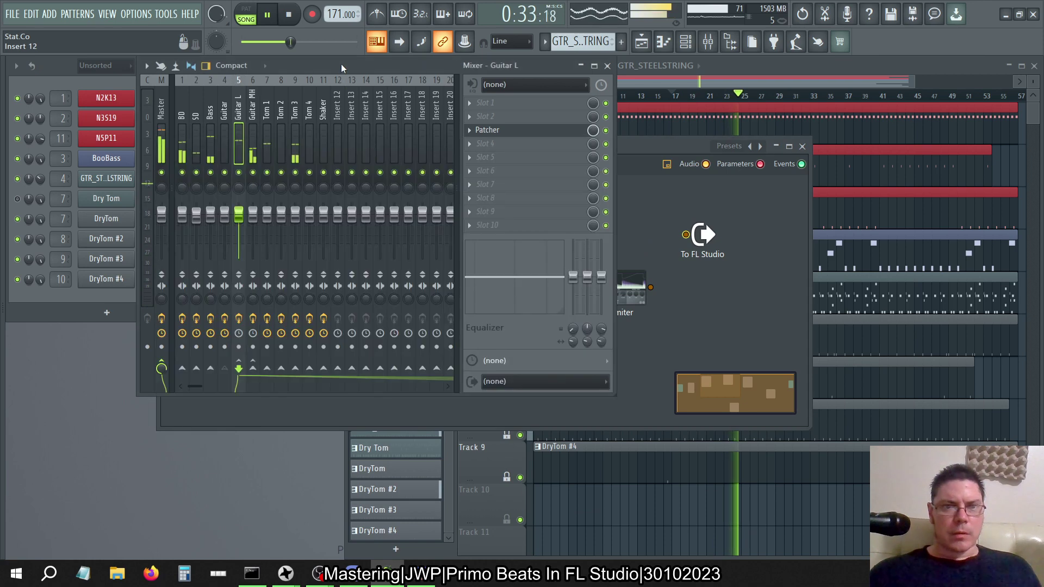
Add a Fruity WaveShaper to the Guitar L Patcher map, beside the compressing Fruity Limiter.
left_click(636, 232)
right_click(503, 331)
mouse_move(559, 346)
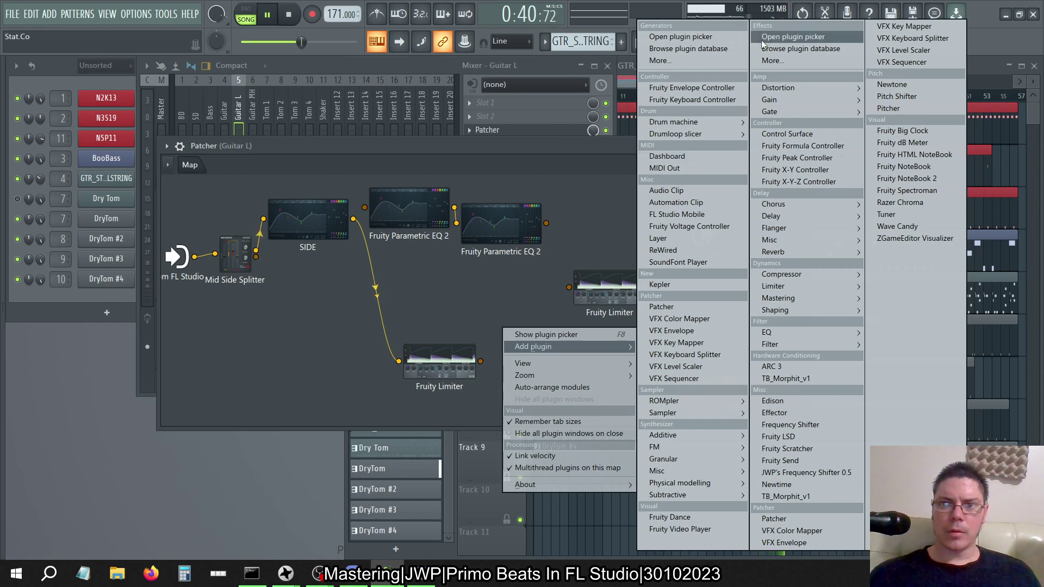
mouse_move(781, 86)
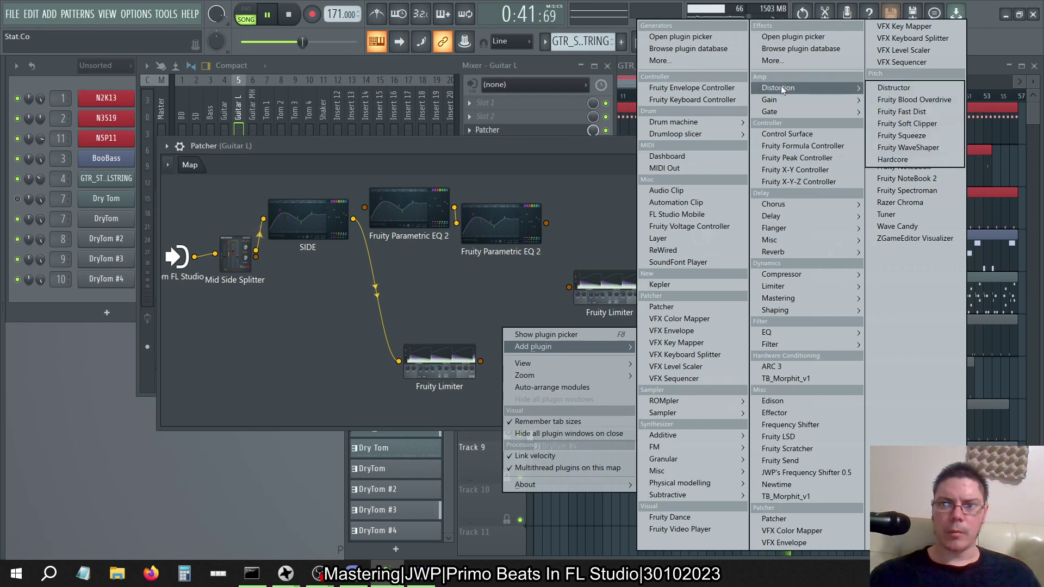
left_click(885, 147)
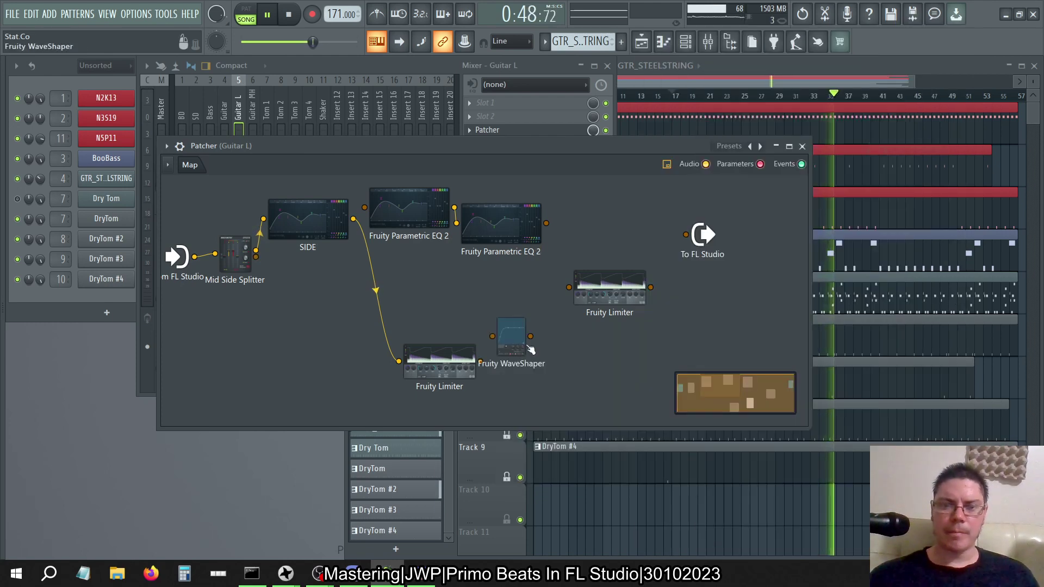
Connect the Fruity WaveShaper to the Guitar L Patcher's output and load its Fast dist 1 preset.
left_click_drag(530, 336, 686, 235)
double_click(511, 334)
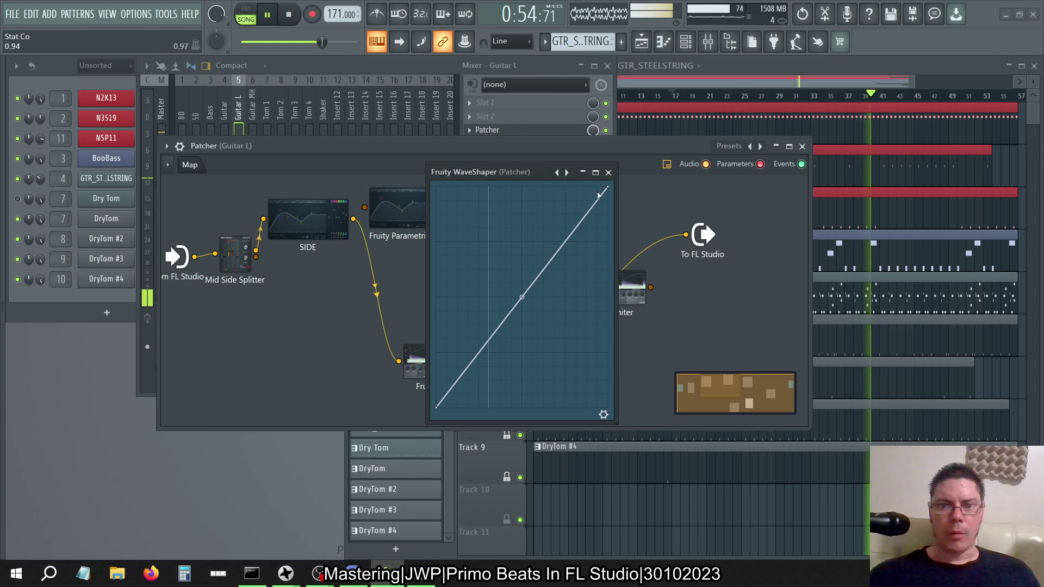
right_click(558, 172)
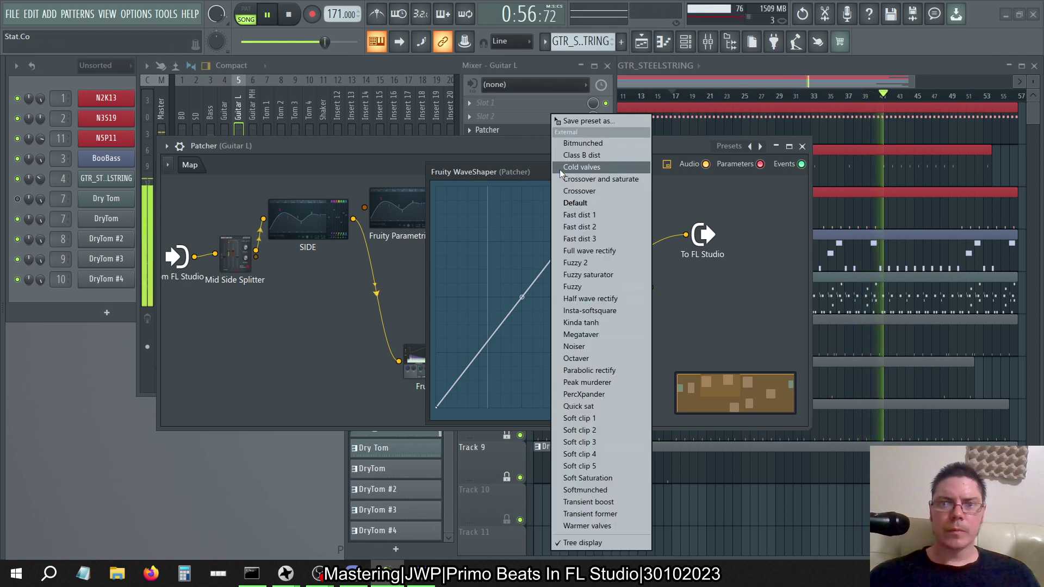
left_click(589, 215)
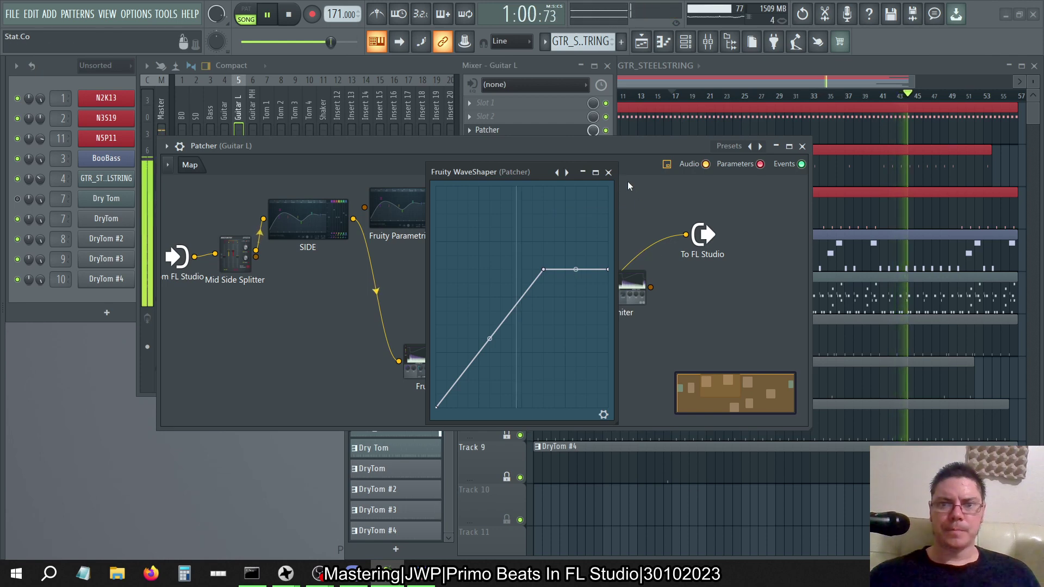
Enable HQ and 16x oversampling on the Fruity WaveShaper, and try bipolar mode before returning to unipolar.
left_click(602, 412)
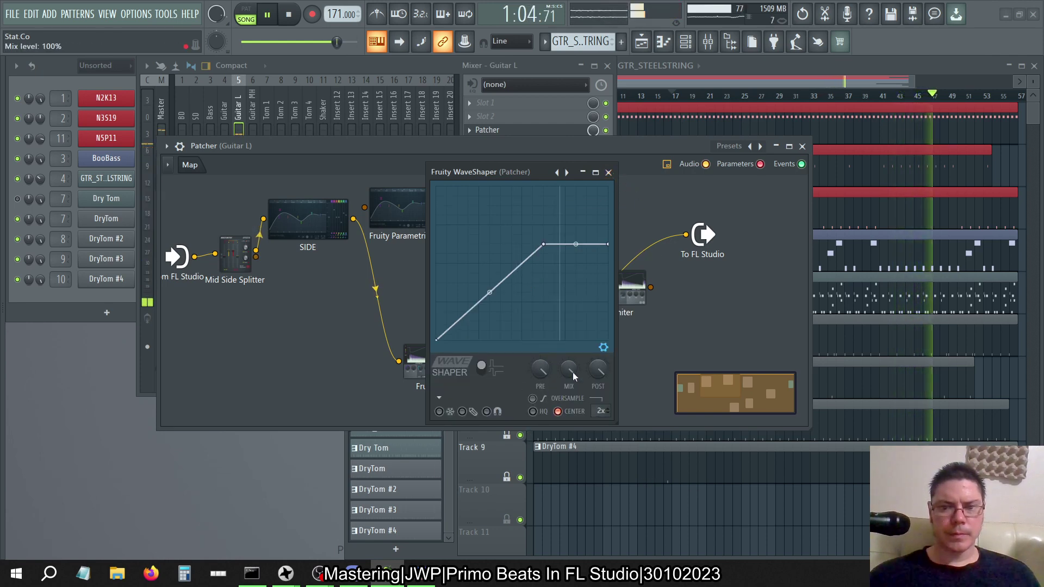
left_click_drag(600, 411, 600, 395)
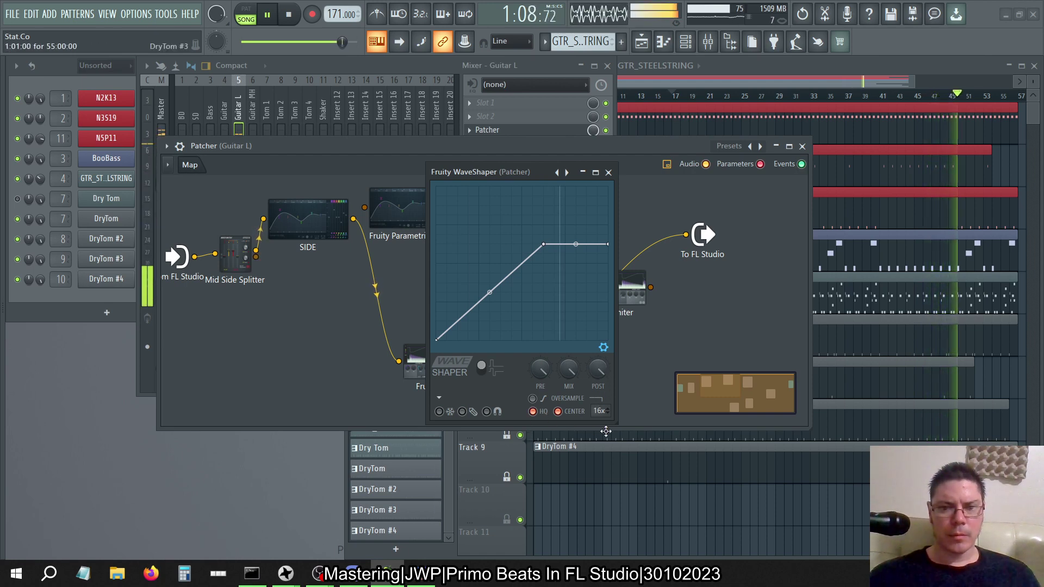
left_click(500, 378)
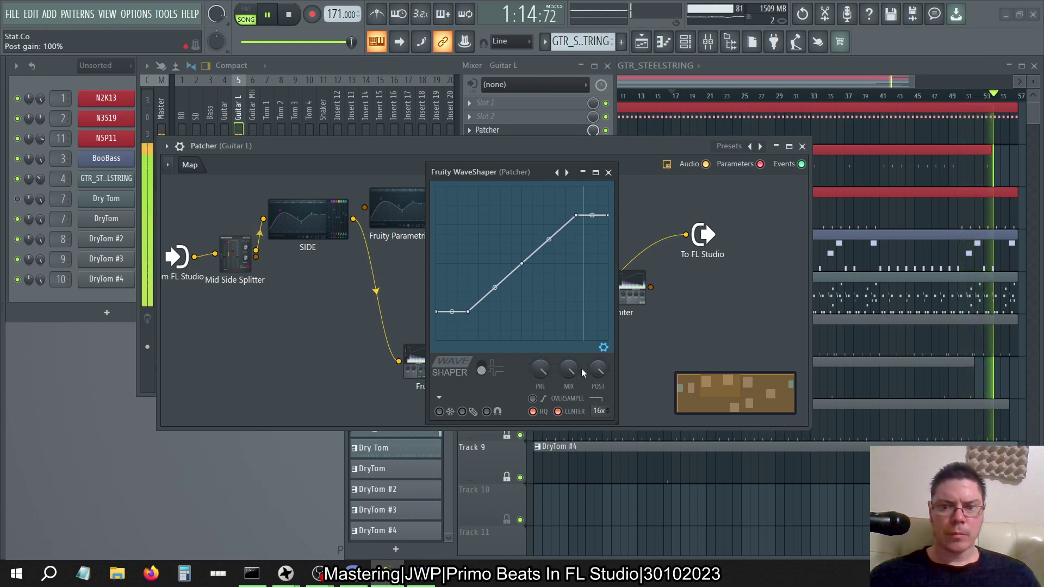
left_click(481, 368)
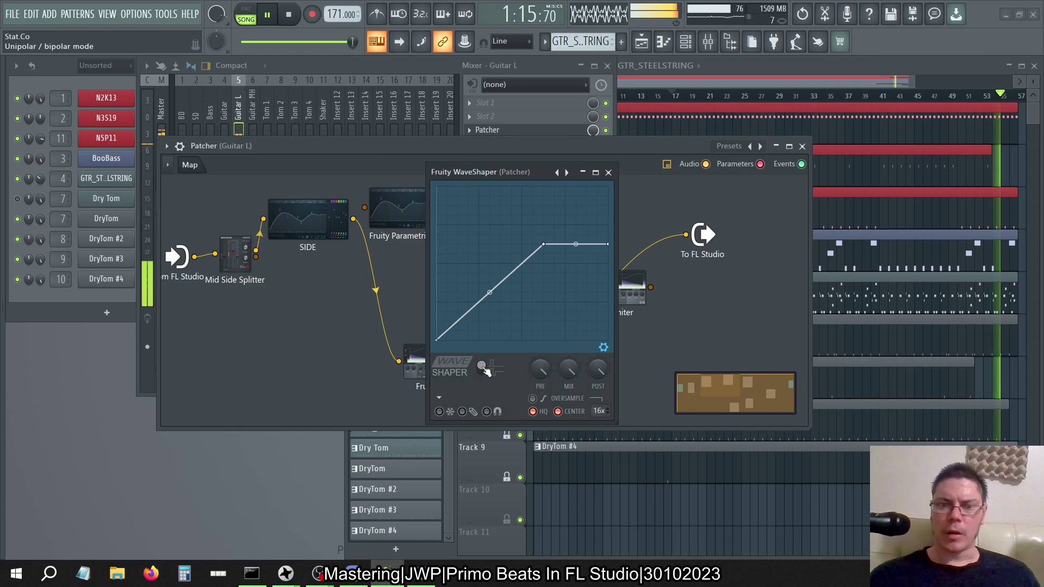
Check the SIDE equalizer's spectrum and disconnect the two unused Fruity Parametric EQ 2 modules from each other.
left_click(608, 172)
left_click(330, 215)
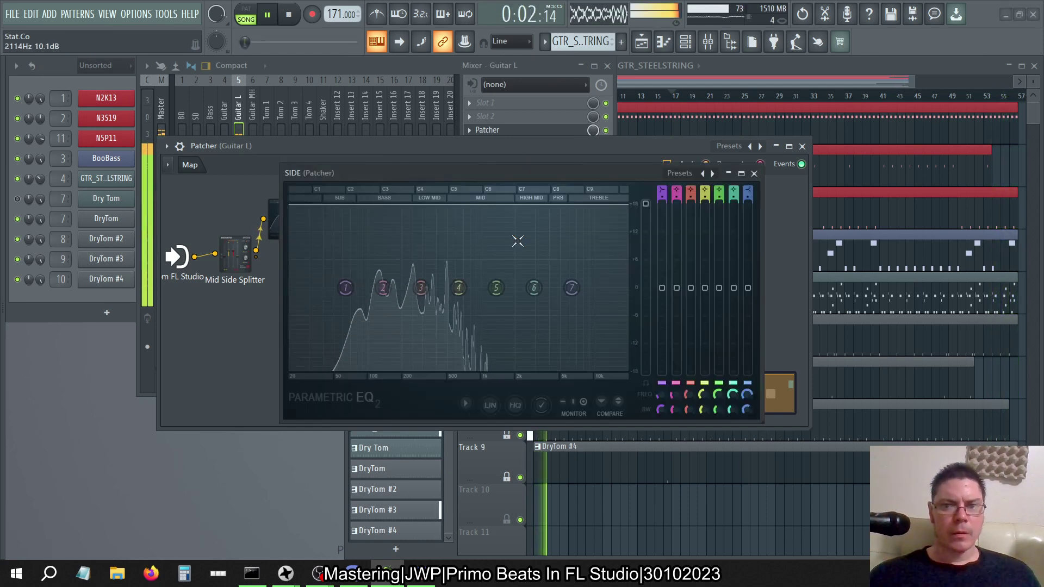
left_click(729, 173)
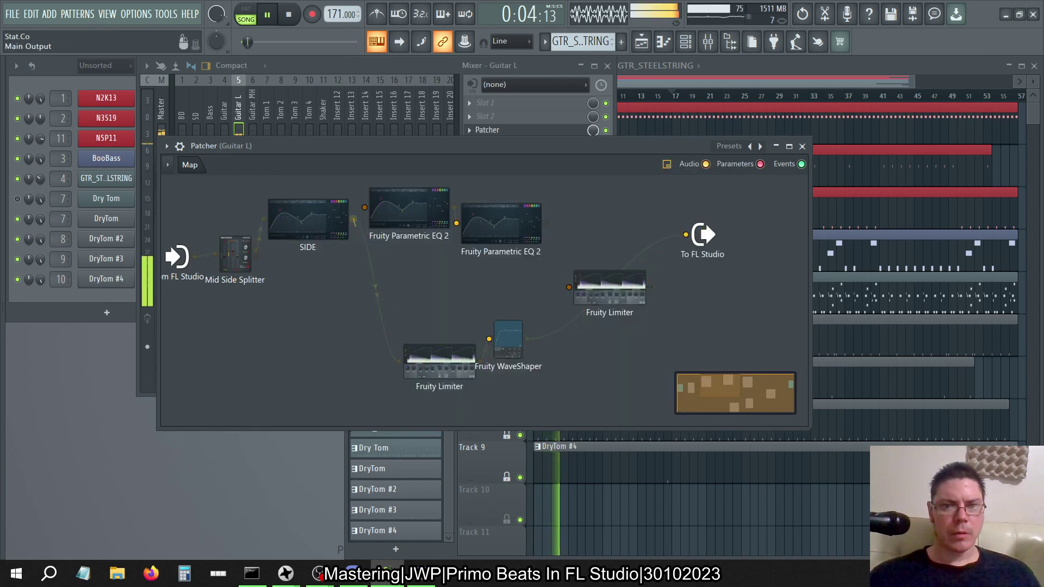
left_click(364, 209)
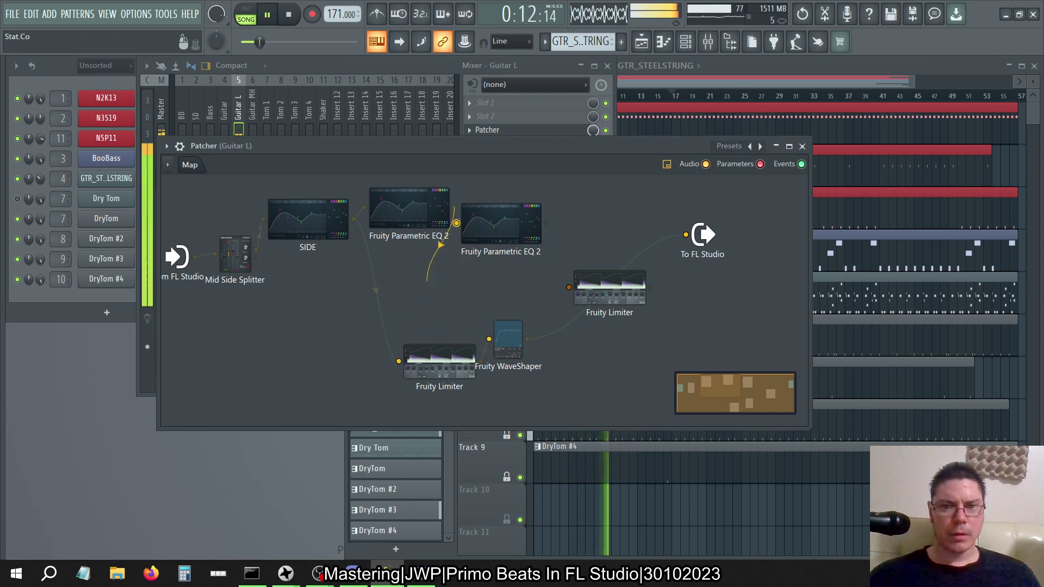
Inspect the gain and saturation settings of the compressing Fruity Limiter that feeds the Fruity WaveShaper.
double_click(442, 384)
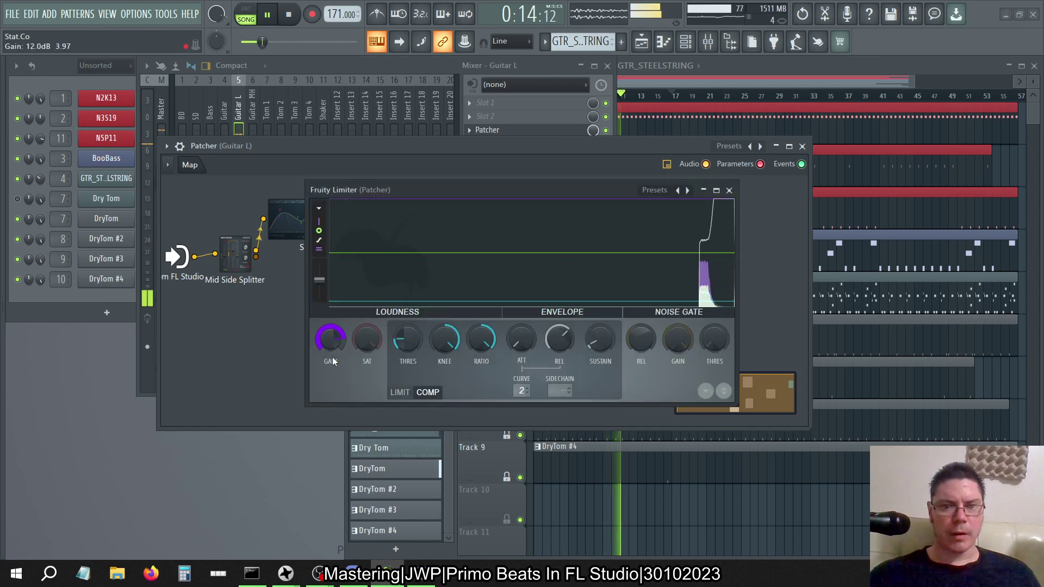
left_click(729, 191)
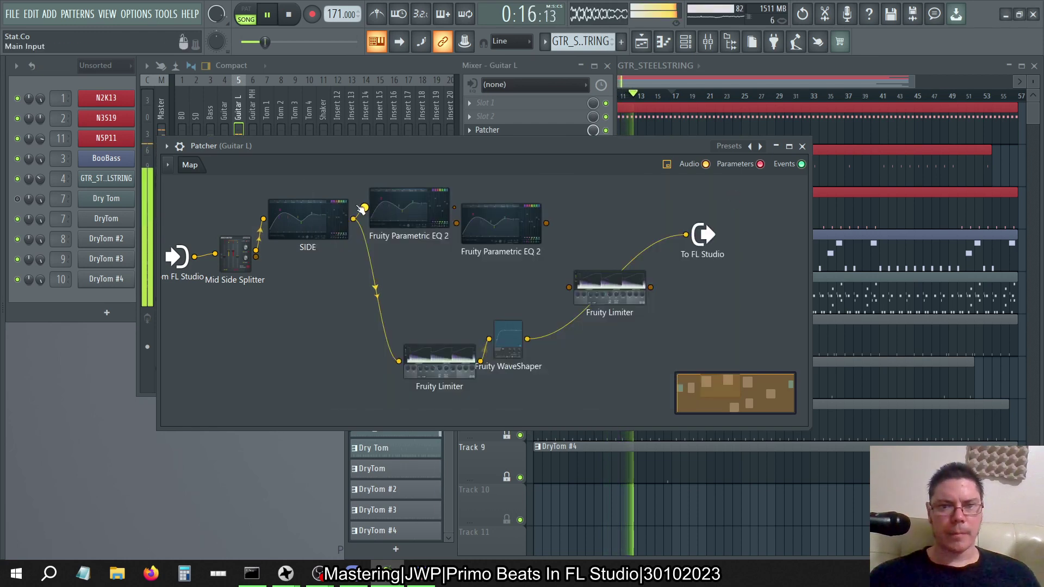
double_click(424, 373)
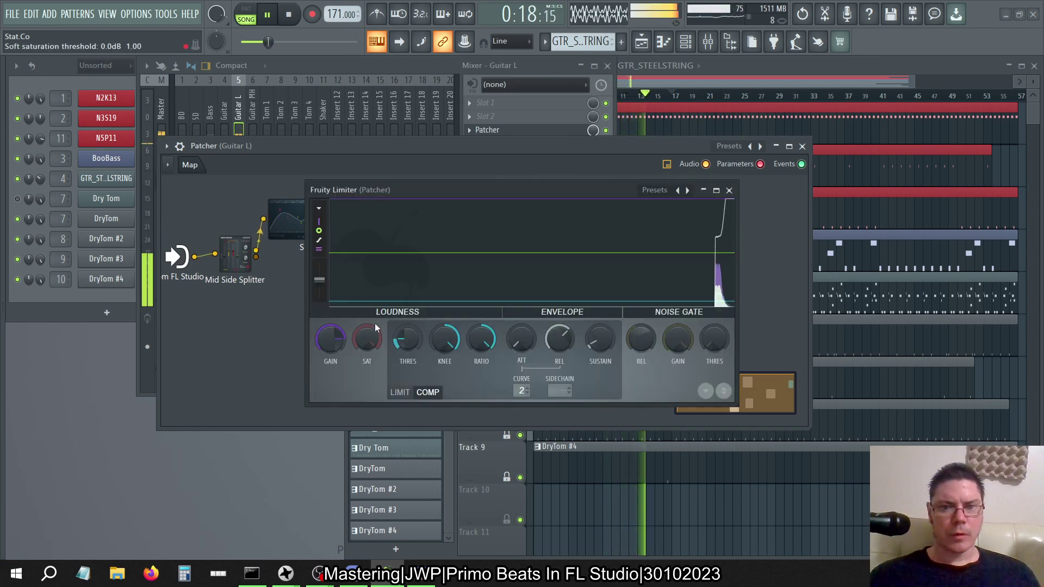
left_click(729, 190)
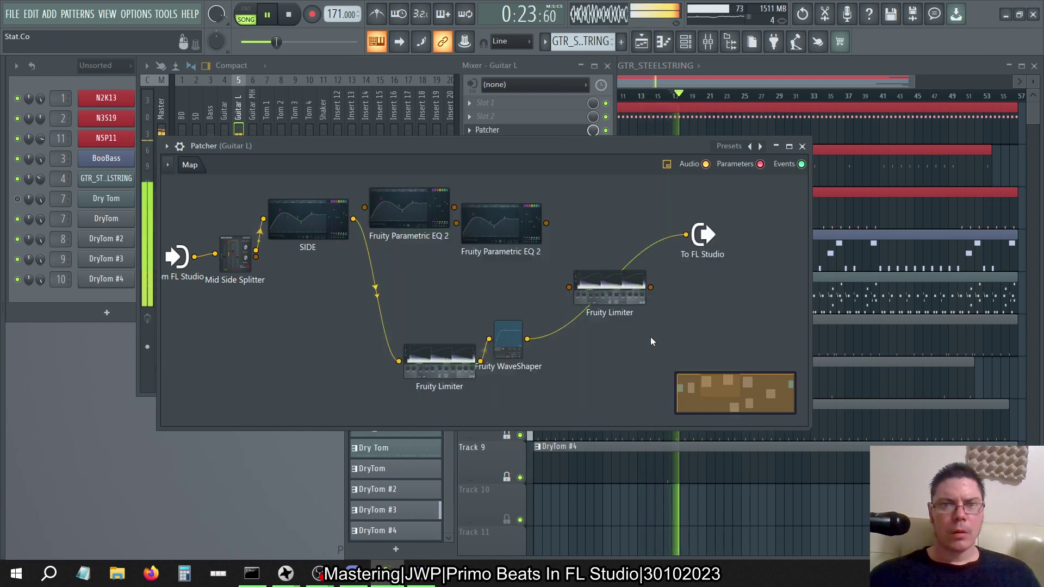
Solo Guitar L in the mixer and lower the Fruity WaveShaper's post gain to about 38%.
left_click(367, 64)
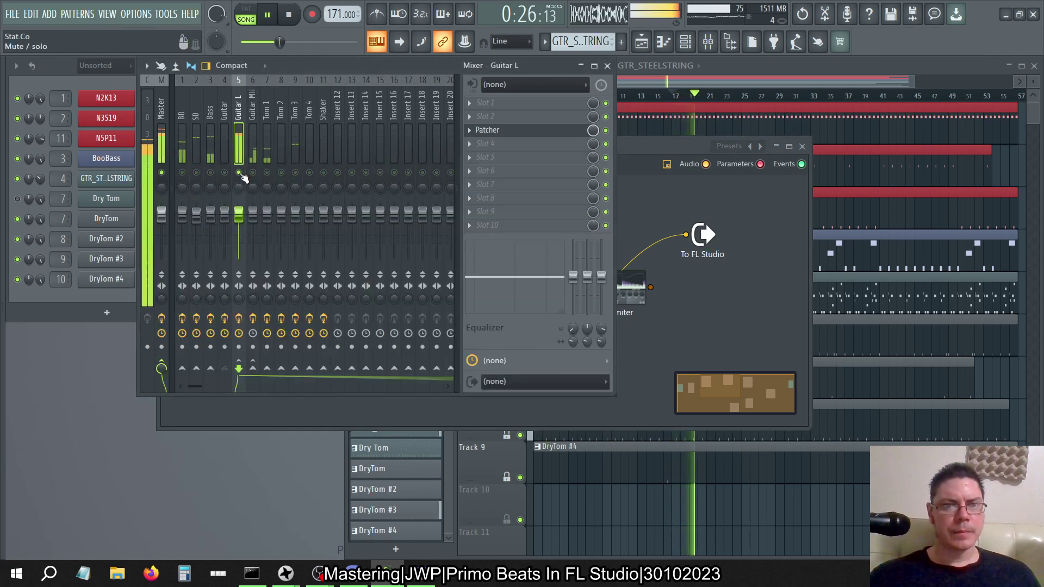
left_click(654, 356)
double_click(514, 340)
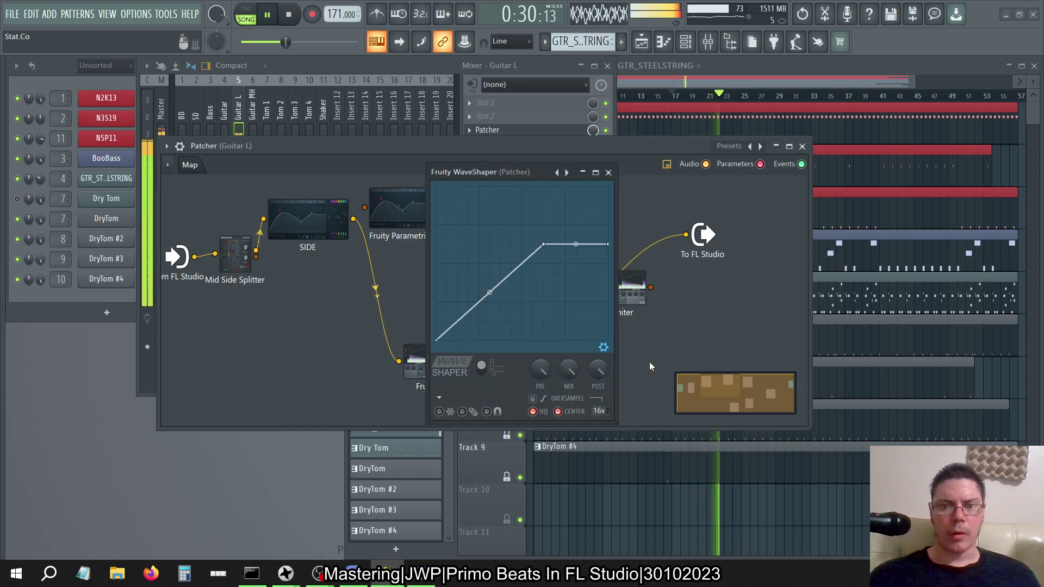
left_click_drag(598, 369, 598, 396)
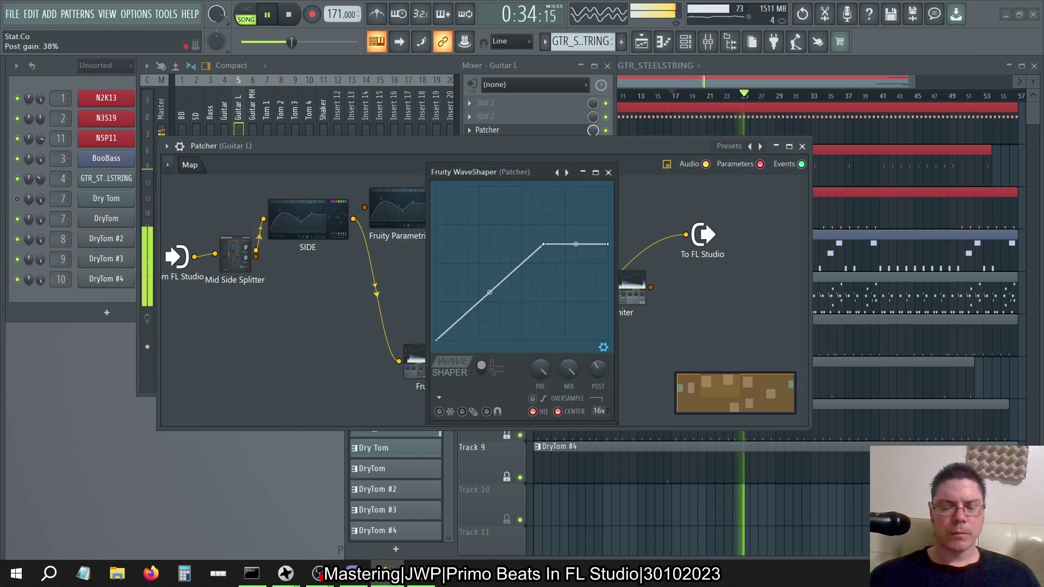
left_click_drag(598, 397, 598, 401)
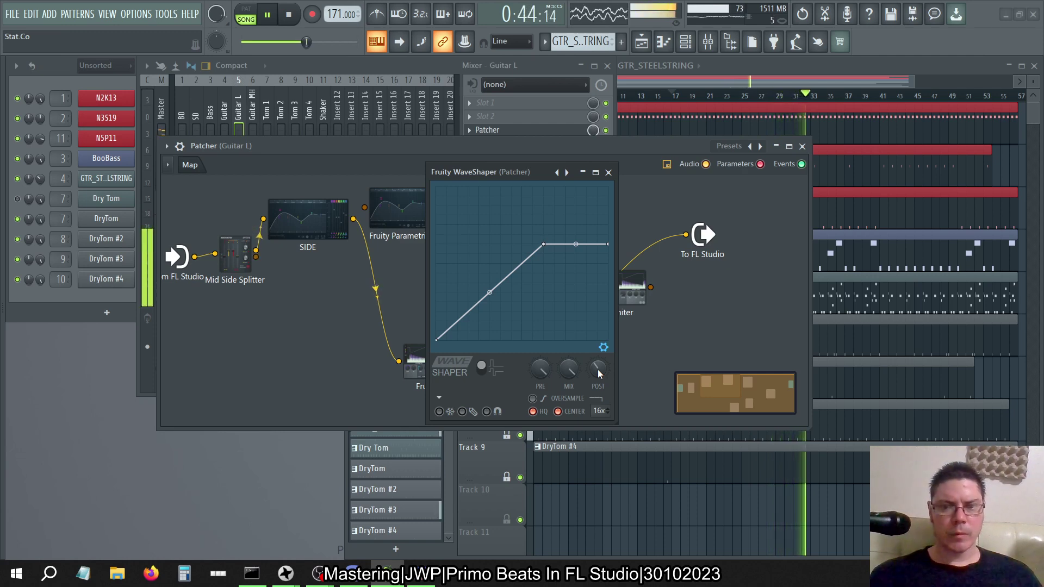
left_click(608, 173)
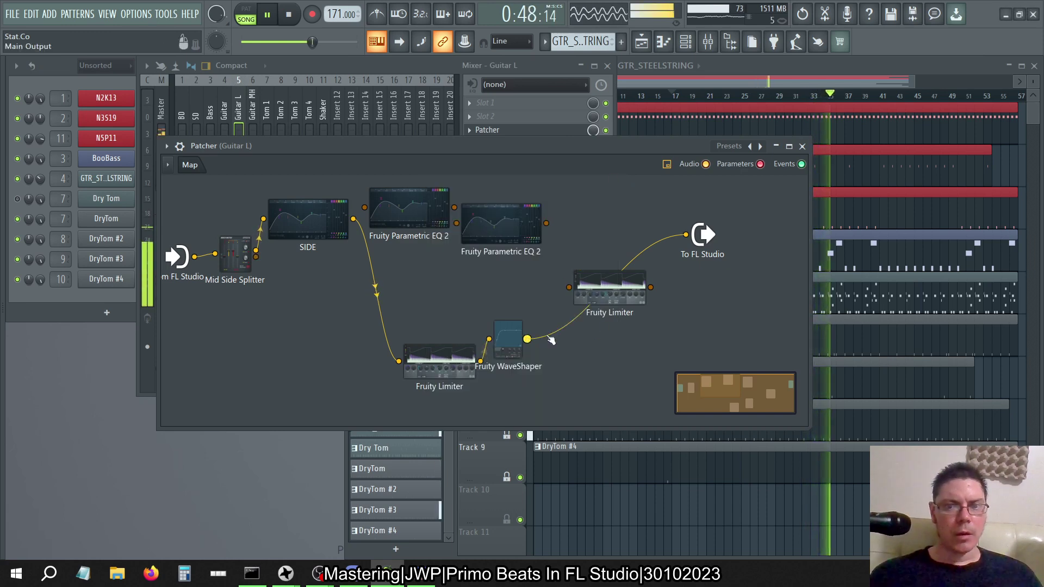
Add a Fruity Blood Overdrive to the Patcher map and route it from the compressing Fruity Limiter to the output.
right_click(516, 297)
mouse_move(625, 317)
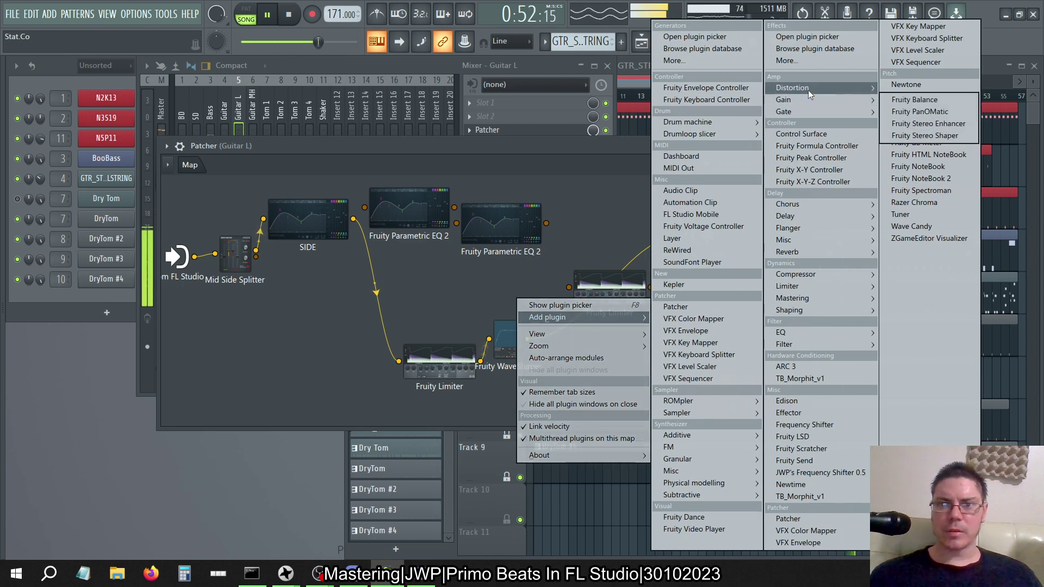
mouse_move(810, 89)
left_click(911, 101)
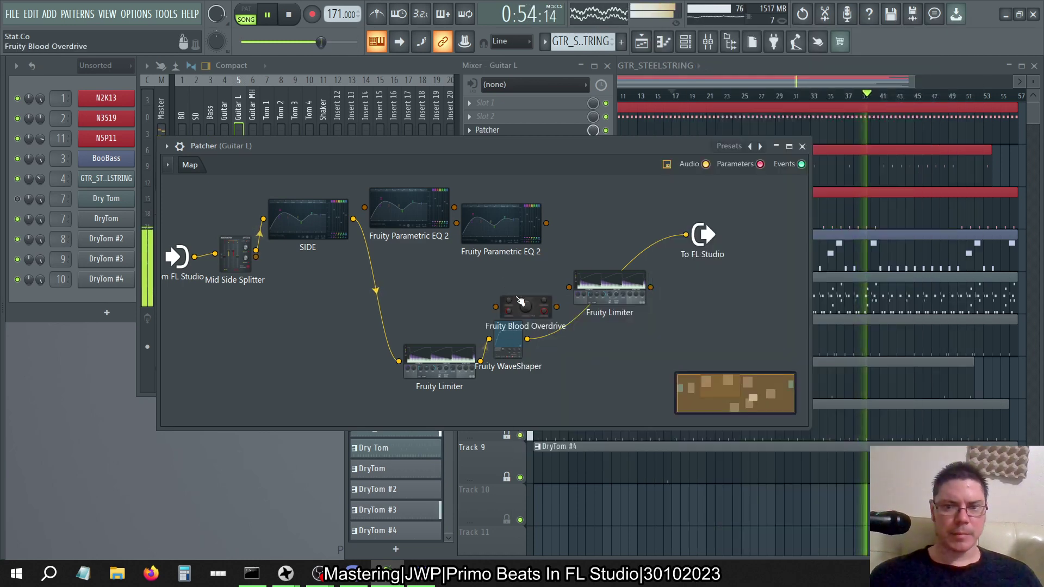
left_click_drag(488, 339, 486, 294)
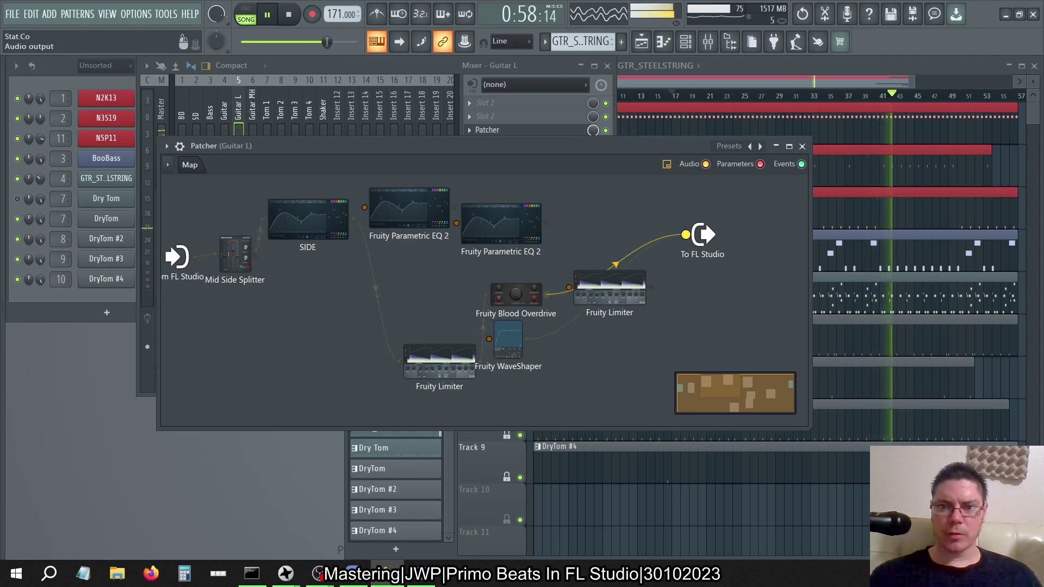
Raise the Fruity Blood Overdrive's pre amp fully and compare Guitar L alone with the full mix.
left_click(524, 294)
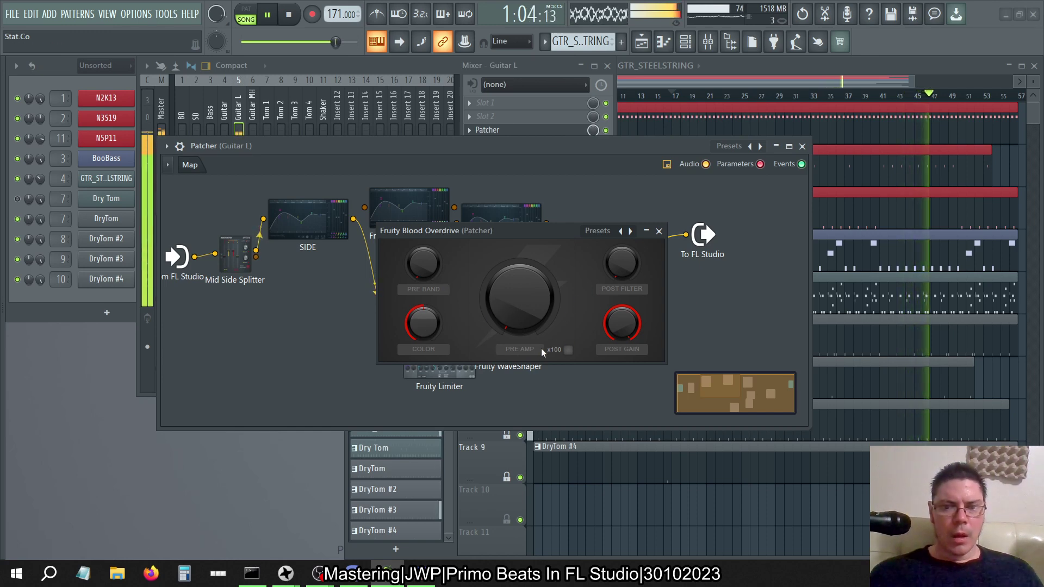
left_click(568, 350)
left_click_drag(519, 296, 519, 234)
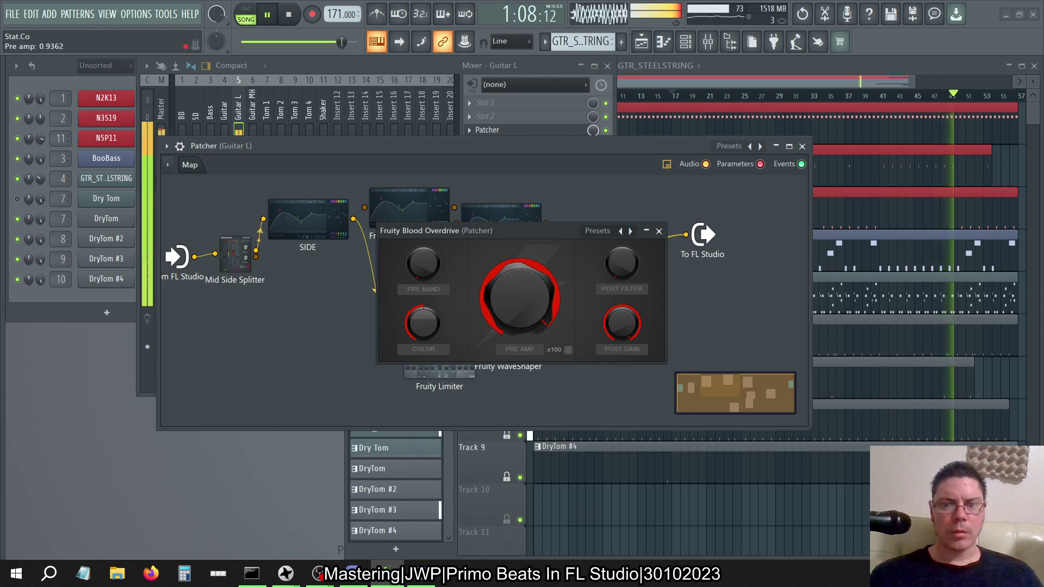
left_click(411, 64)
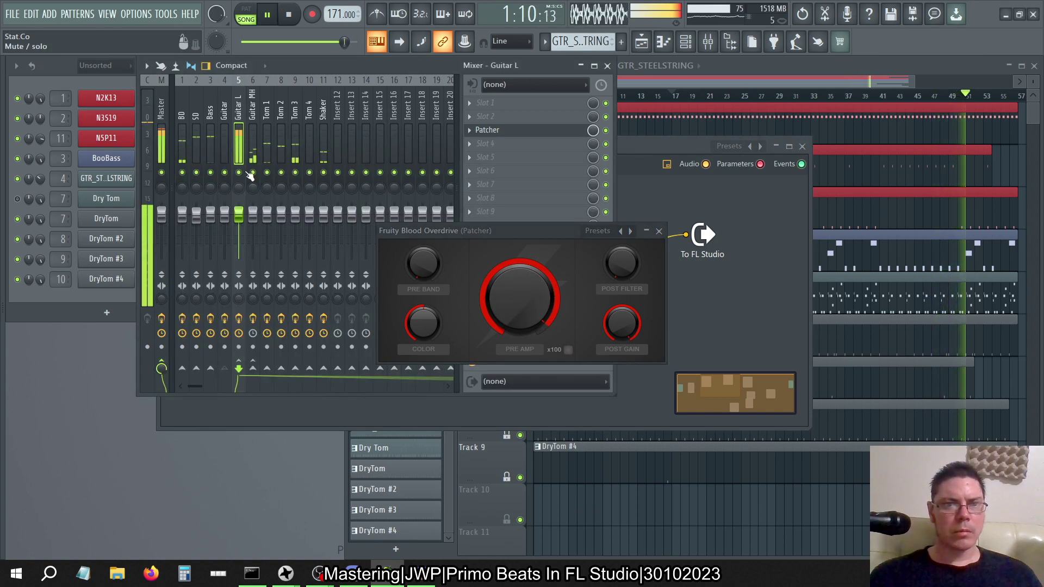
Set the Fruity Blood Overdrive's color to 1.0000, switch on x100 and reduce the pre amp.
left_click_drag(523, 278, 530, 298)
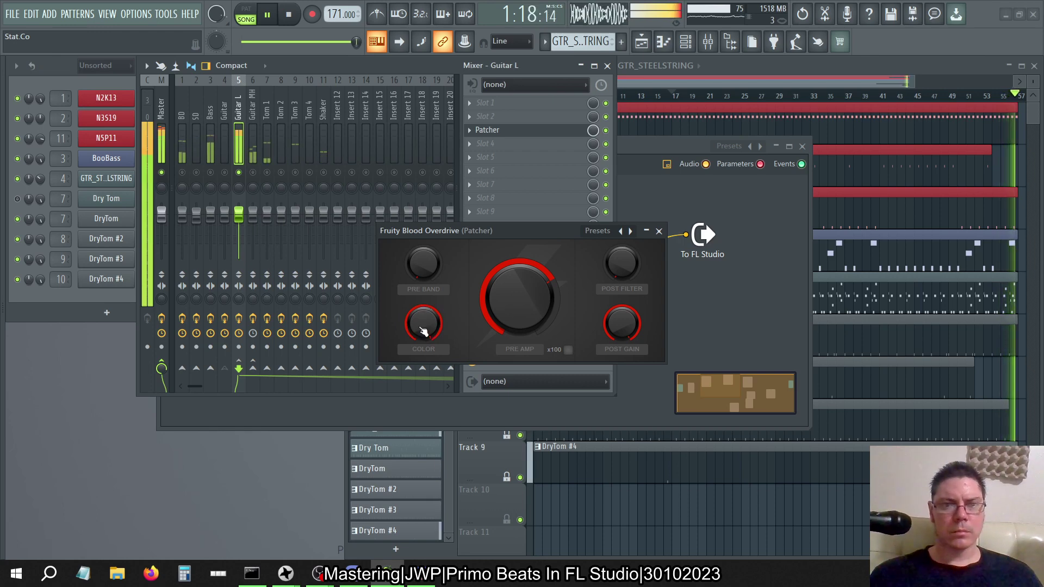
left_click_drag(423, 331, 423, 310)
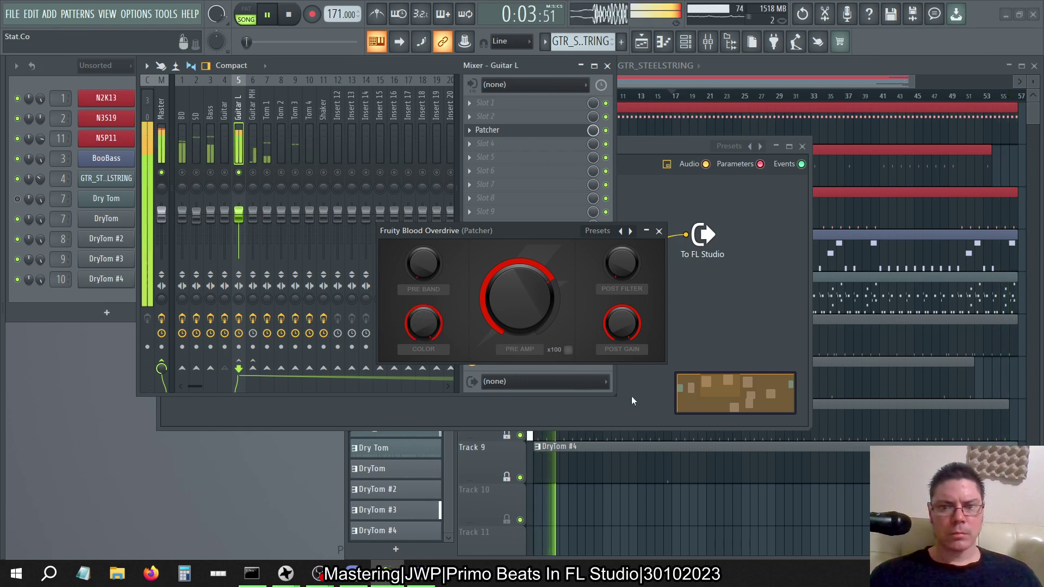
left_click(568, 350)
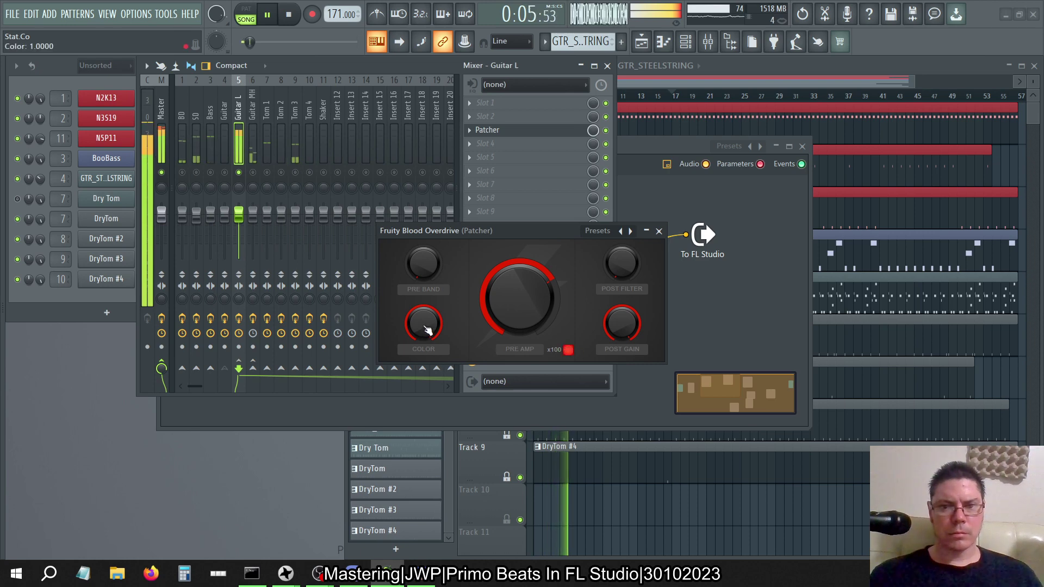
left_click_drag(519, 296, 519, 332)
left_click(659, 230)
left_click(634, 206)
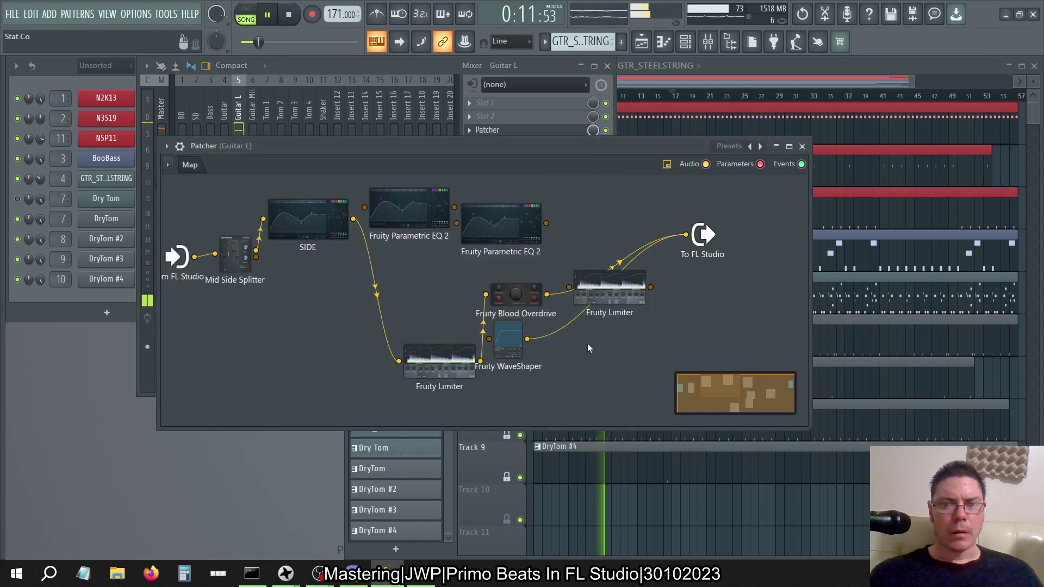
Disconnect the Fruity WaveShaper from the output and delete the Fruity Blood Overdrive from the Patcher map.
left_click_drag(515, 293, 503, 276)
left_click_drag(685, 234, 607, 343)
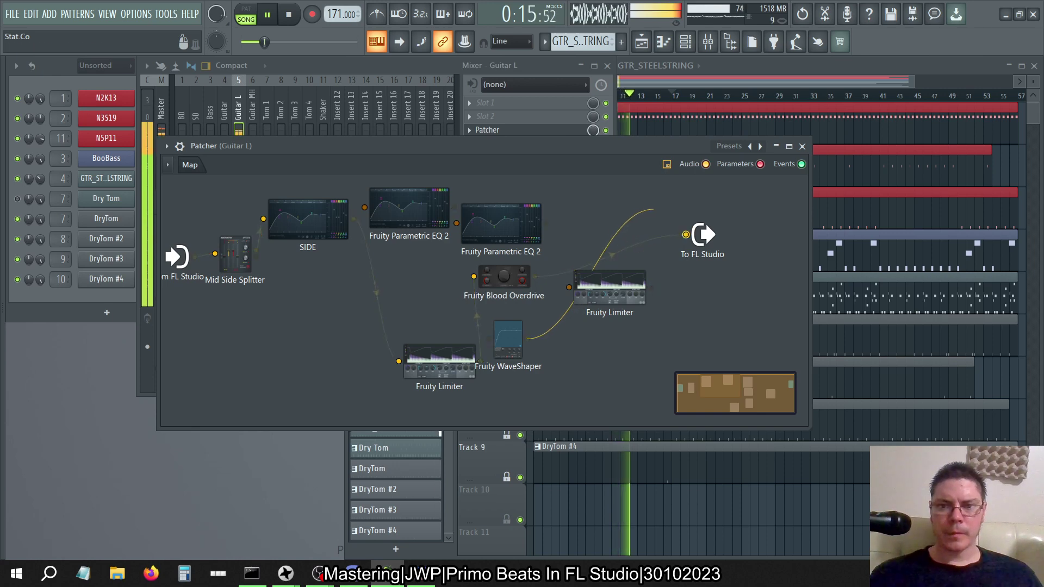
left_click_drag(482, 284, 605, 233)
right_click(612, 242)
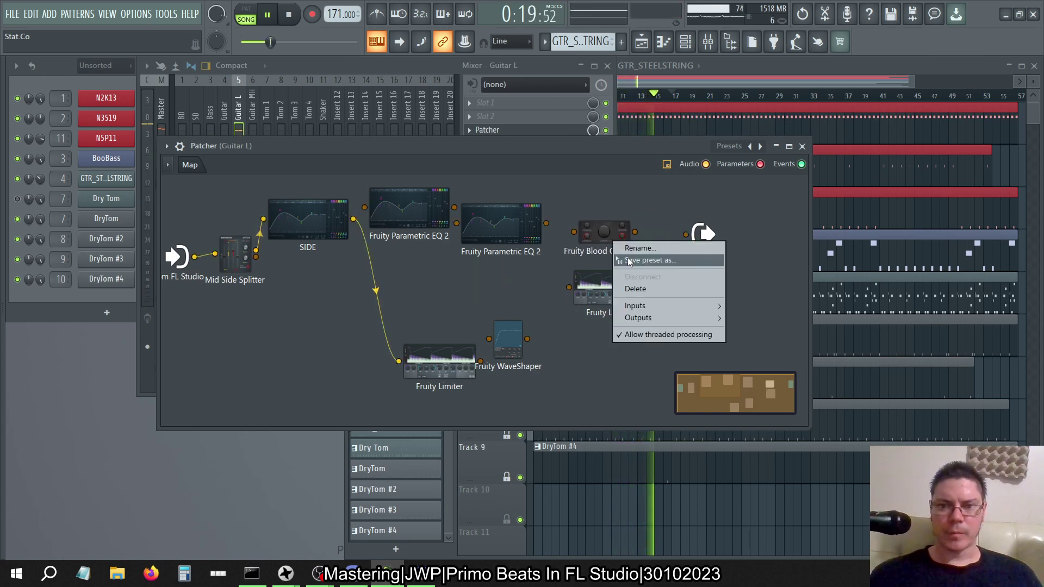
left_click(632, 293)
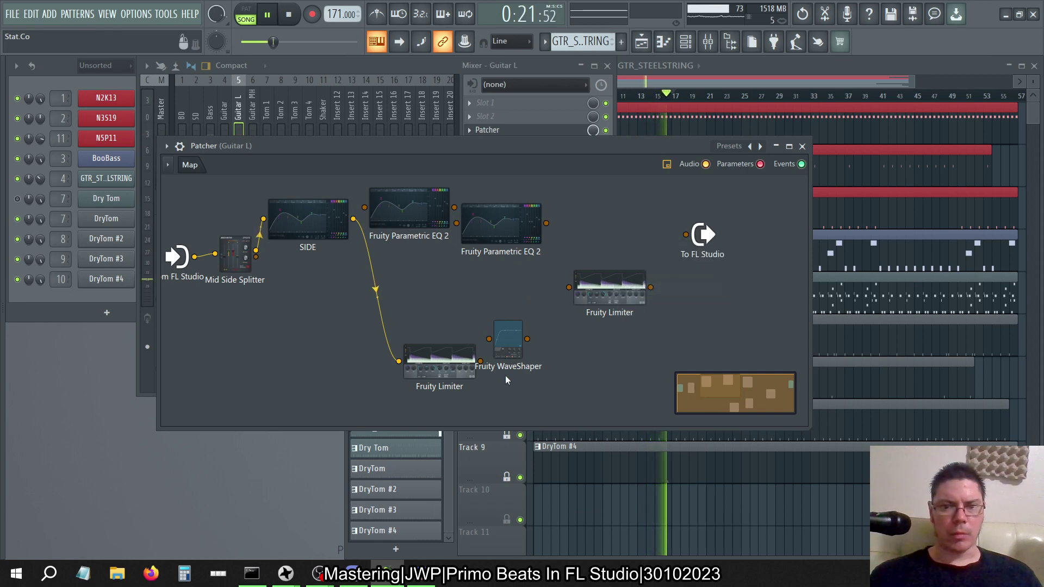
Add a second Fruity WaveShaper to the Patcher map, above the compressing Fruity Limiter.
right_click(449, 292)
mouse_move(489, 309)
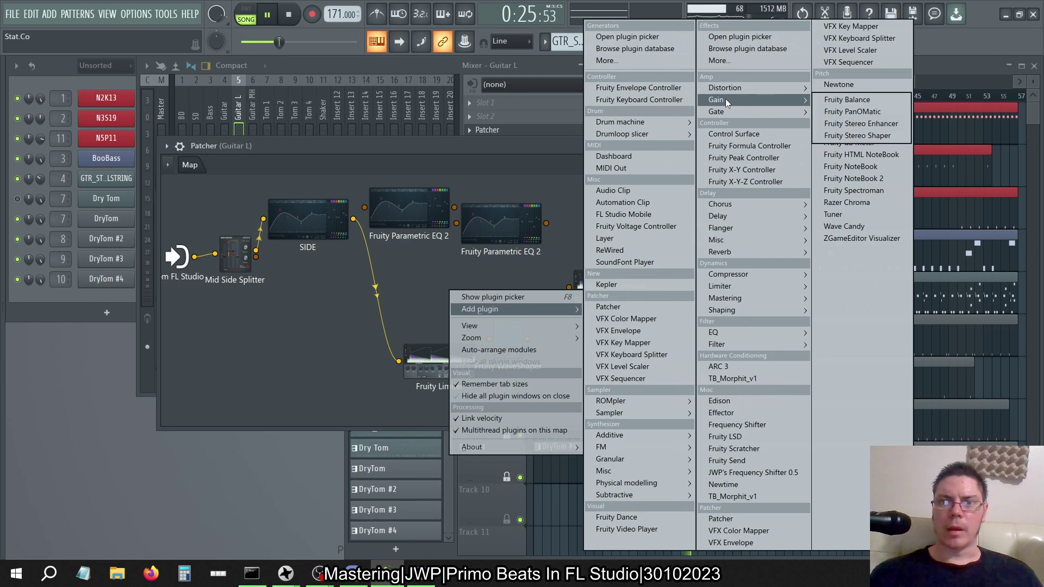
mouse_move(726, 86)
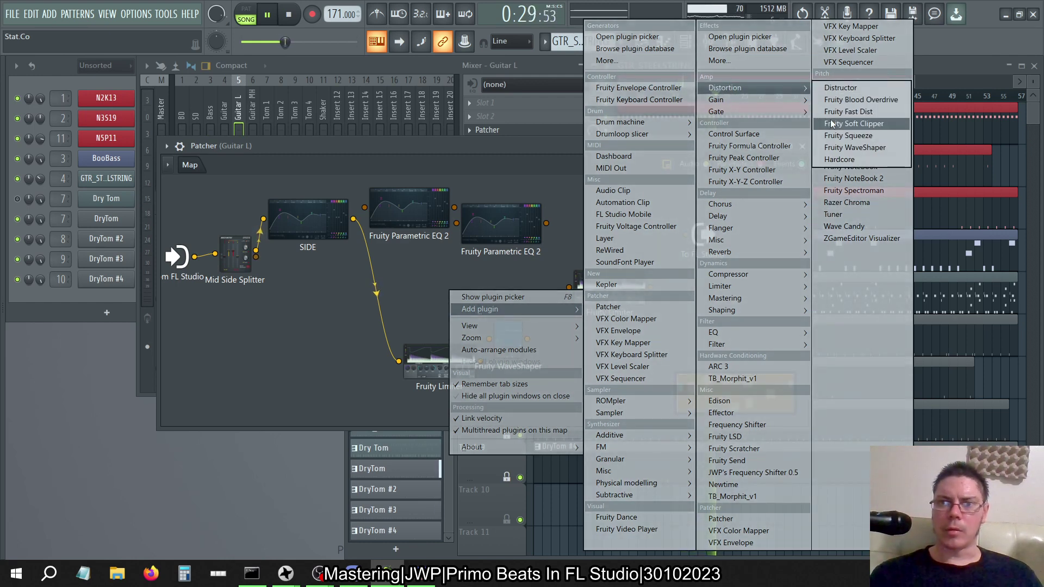
left_click(834, 146)
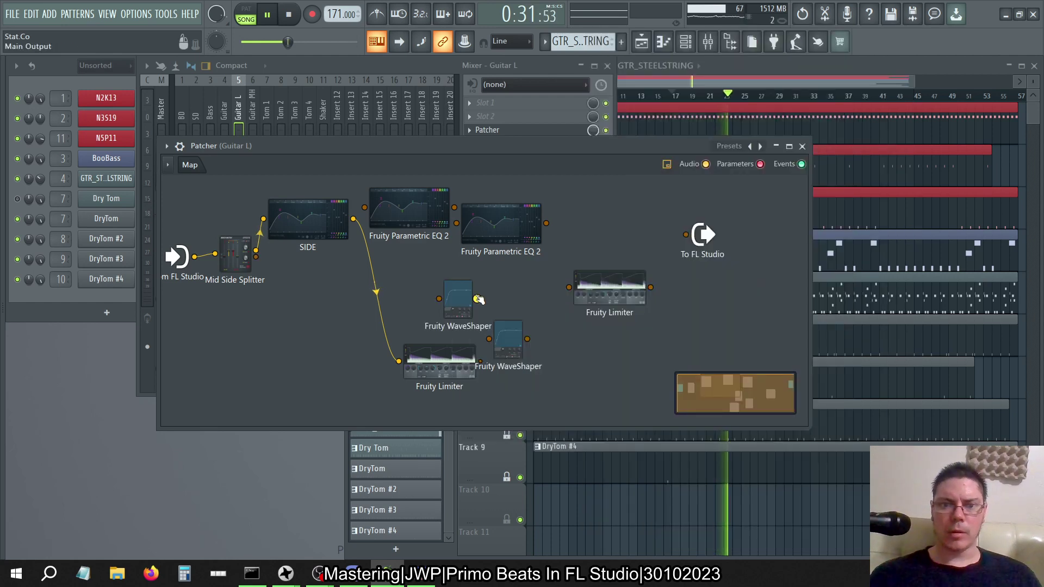
Route the compressing Fruity Limiter through the new upper Fruity WaveShaper to the Patcher's output.
left_click_drag(442, 309, 499, 292)
left_click_drag(480, 361, 569, 287)
left_click_drag(651, 287, 685, 234)
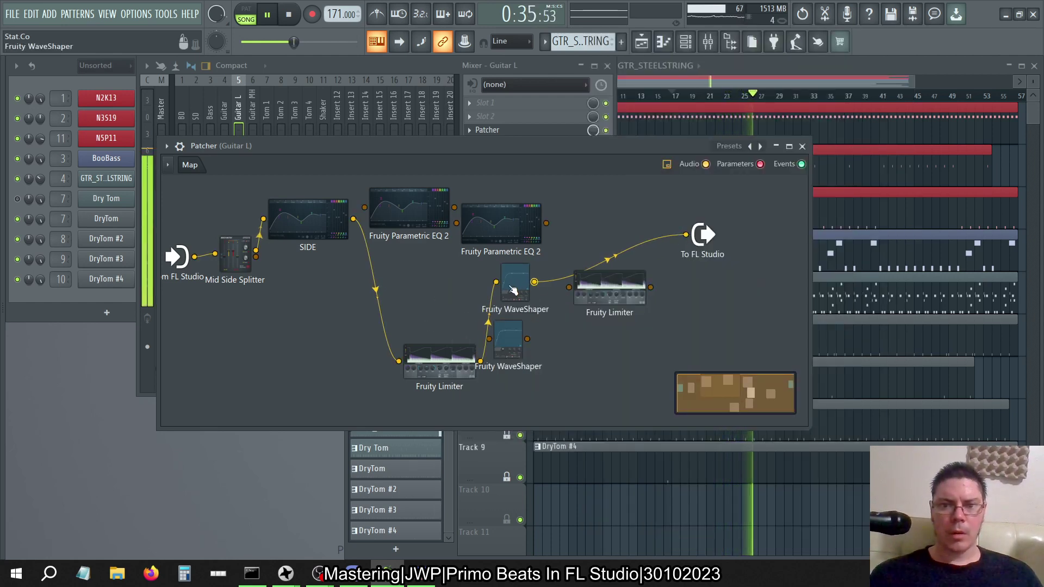
Load the Soft clip 4 preset in the upper Fruity WaveShaper and show its gain and mix controls.
double_click(517, 285)
right_click(566, 172)
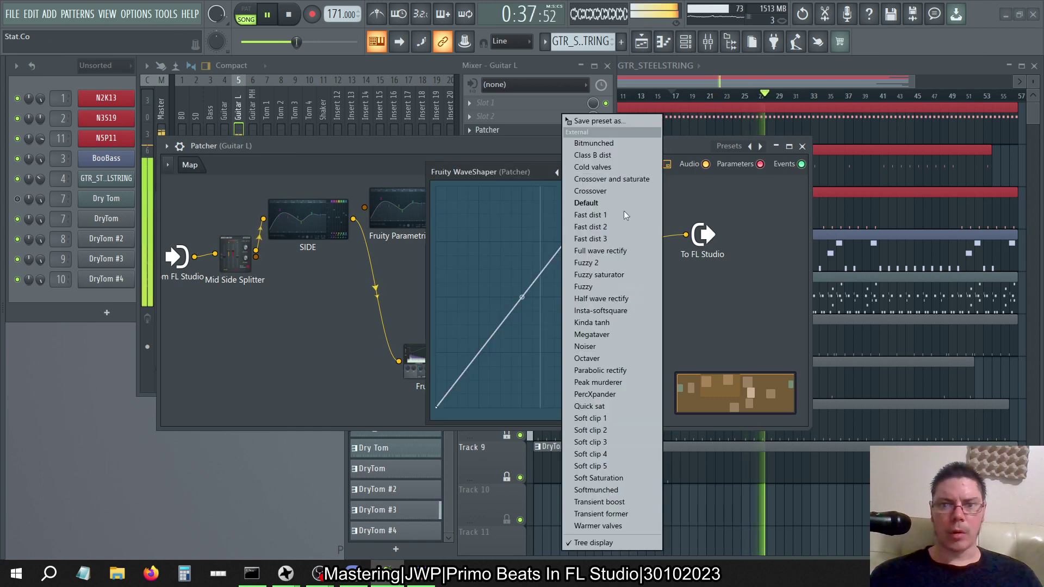
left_click(606, 453)
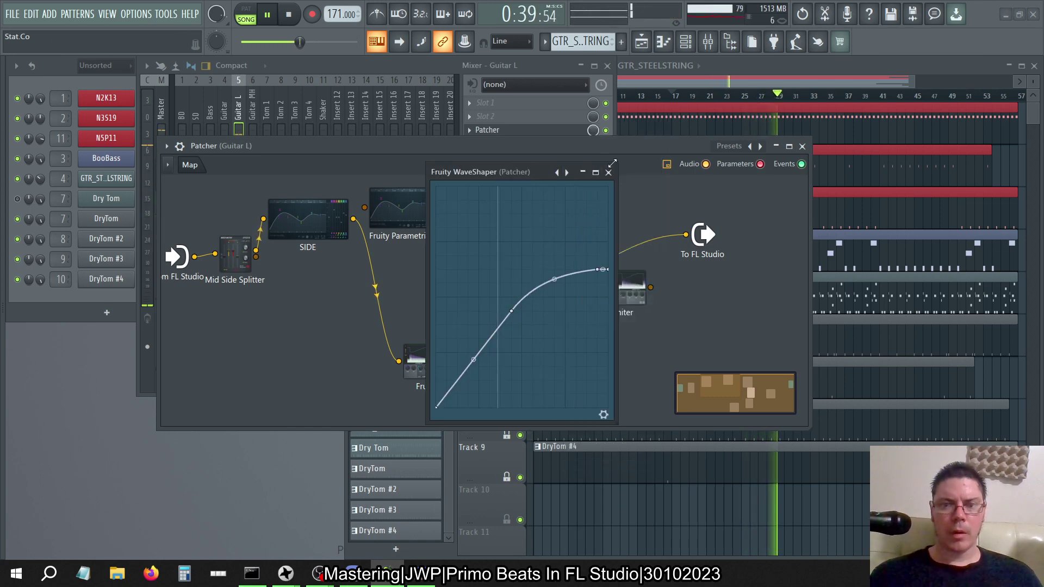
left_click_drag(597, 428, 604, 418)
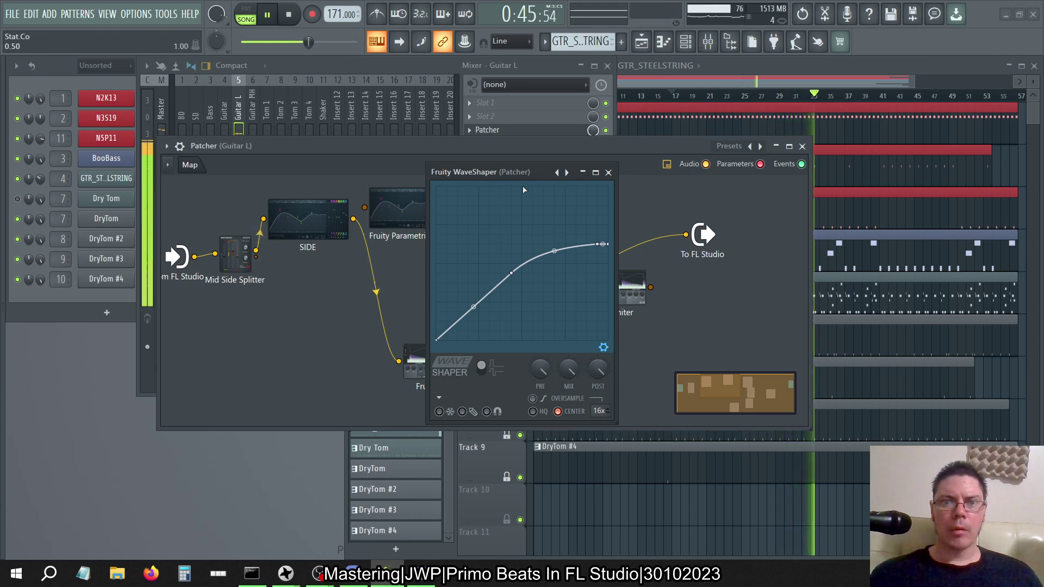
Switch the upper Fruity WaveShaper to bipolar mode, set its post gain to 34% and check Guitar L's level in the mixer.
left_click_drag(519, 170, 714, 171)
left_click(678, 369)
left_click_drag(793, 370, 792, 373)
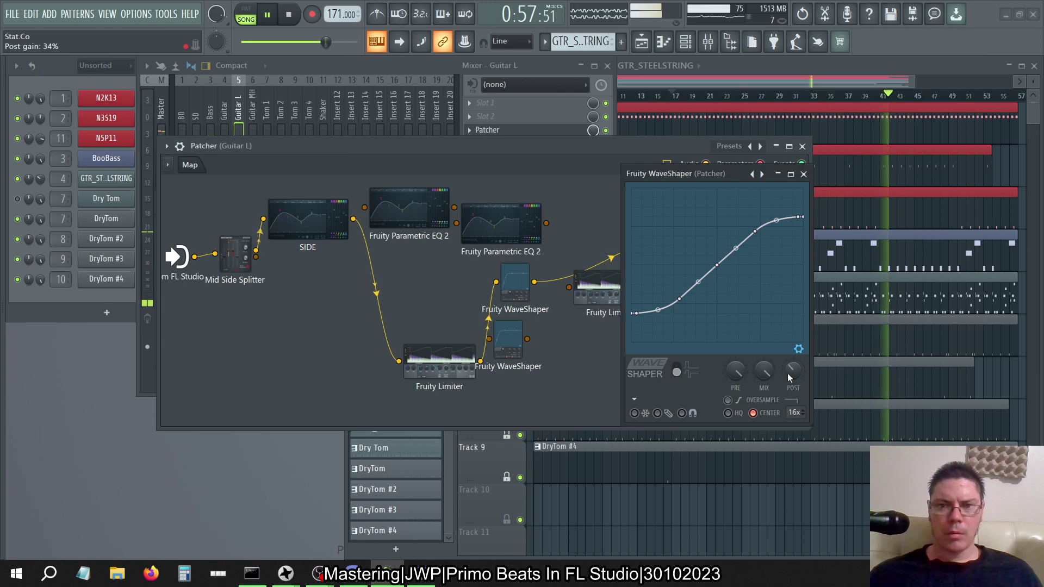
left_click(242, 130)
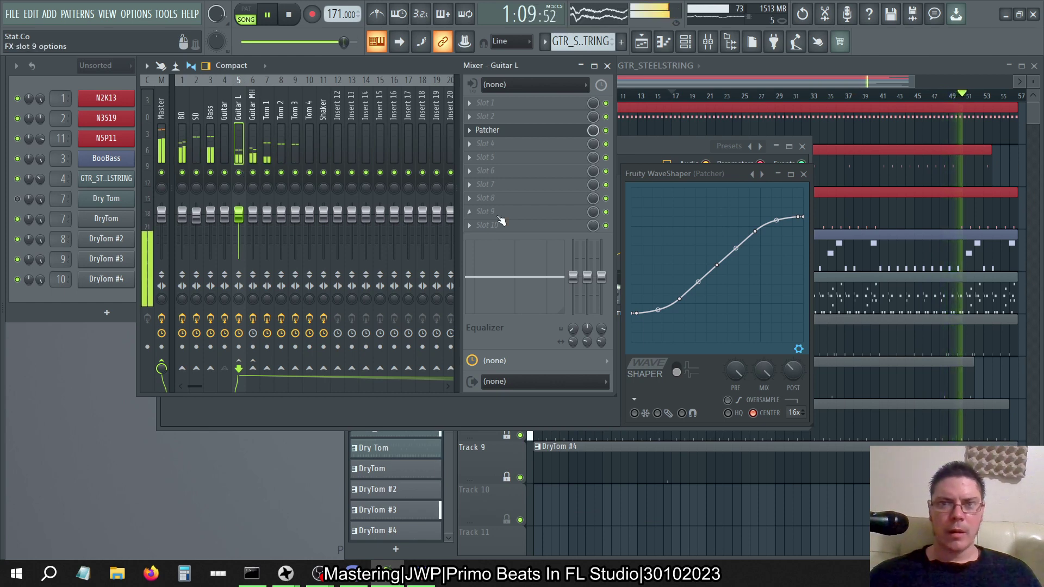
key("space")
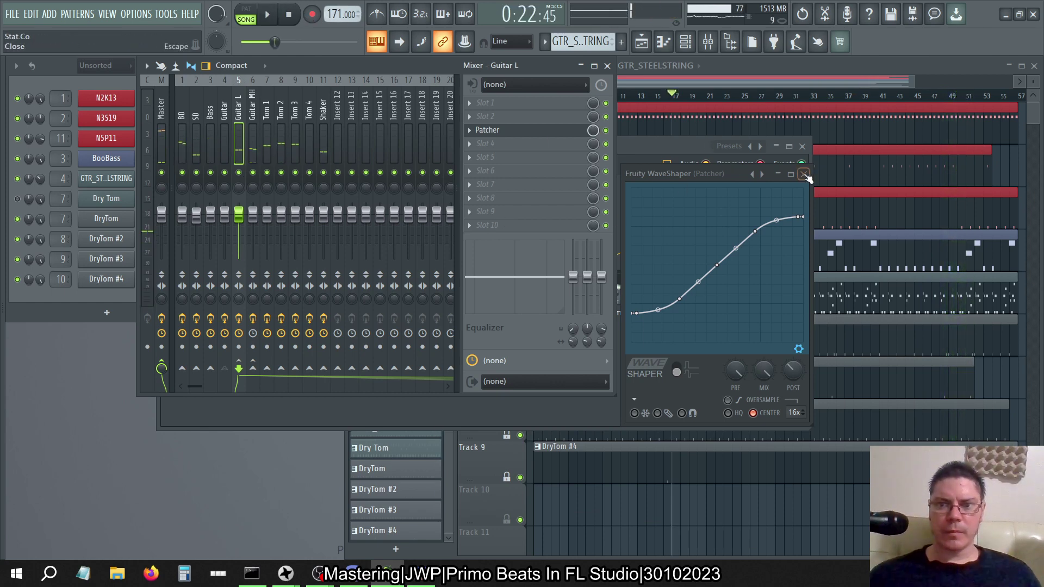
Reconnect the compressing Fruity Limiter through the lower Fruity WaveShaper to the output and check that WaveShaper's curve during playback.
left_click(804, 175)
left_click(666, 144)
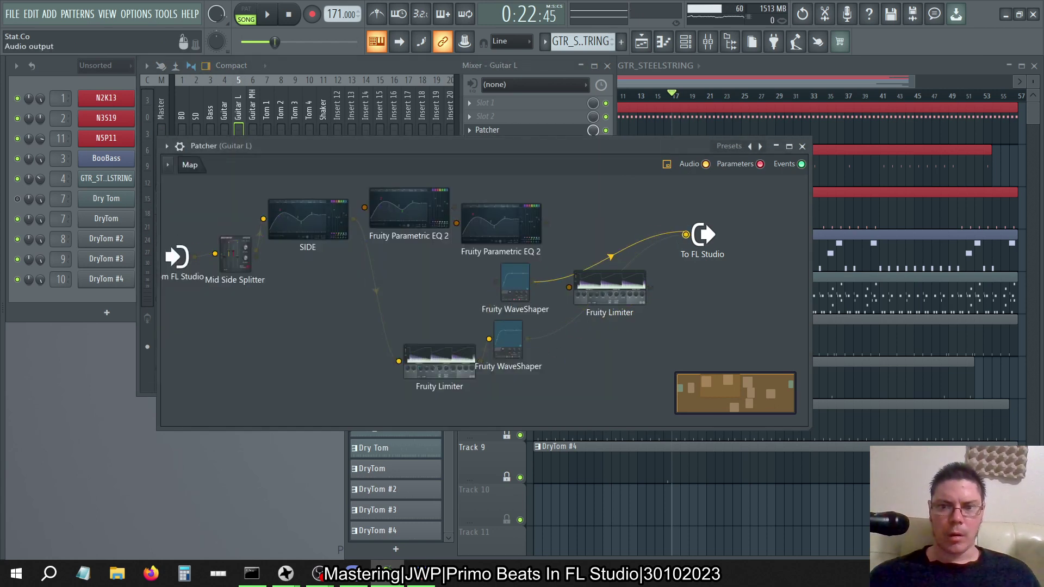
key("space")
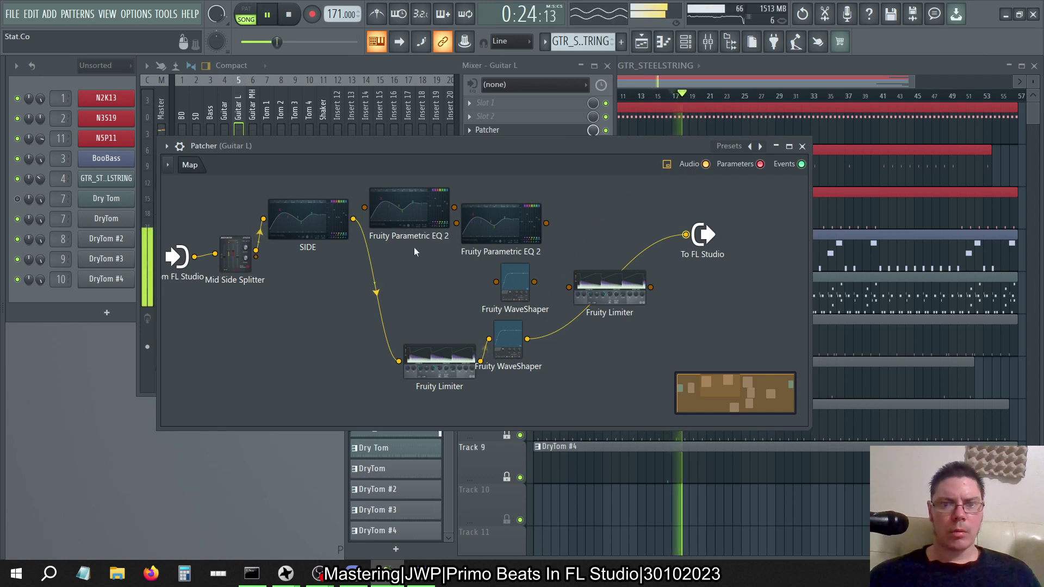
left_click(507, 346)
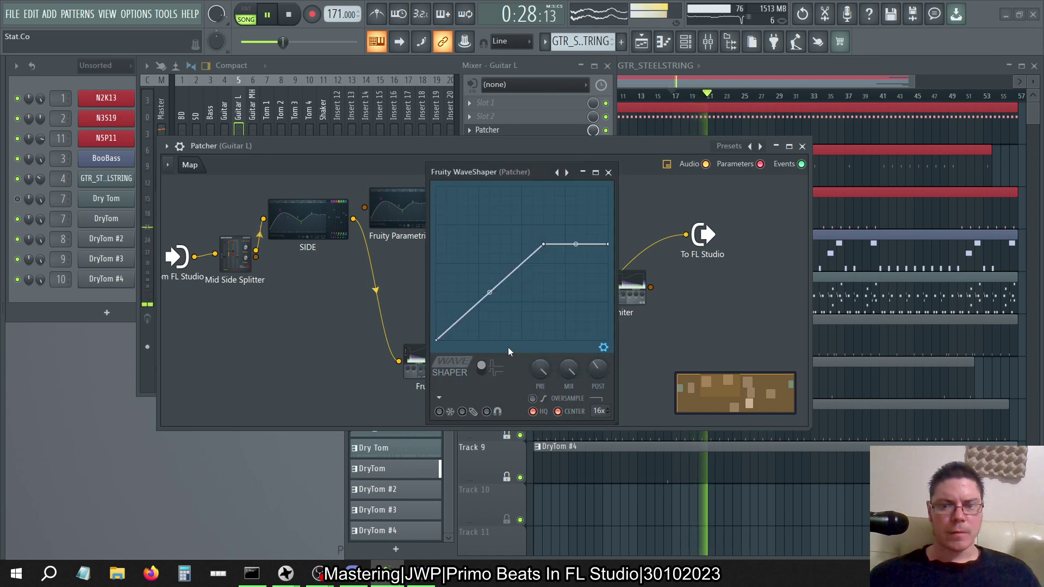
left_click(608, 172)
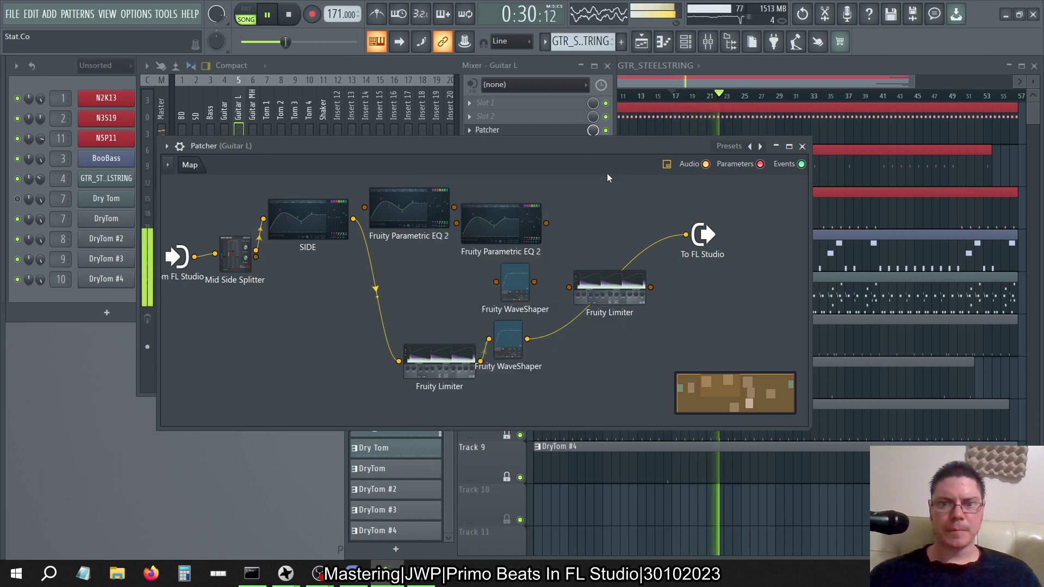
Delete the unconnected Fruity Limiter and the upper Fruity WaveShaper from the Patcher map.
right_click(610, 280)
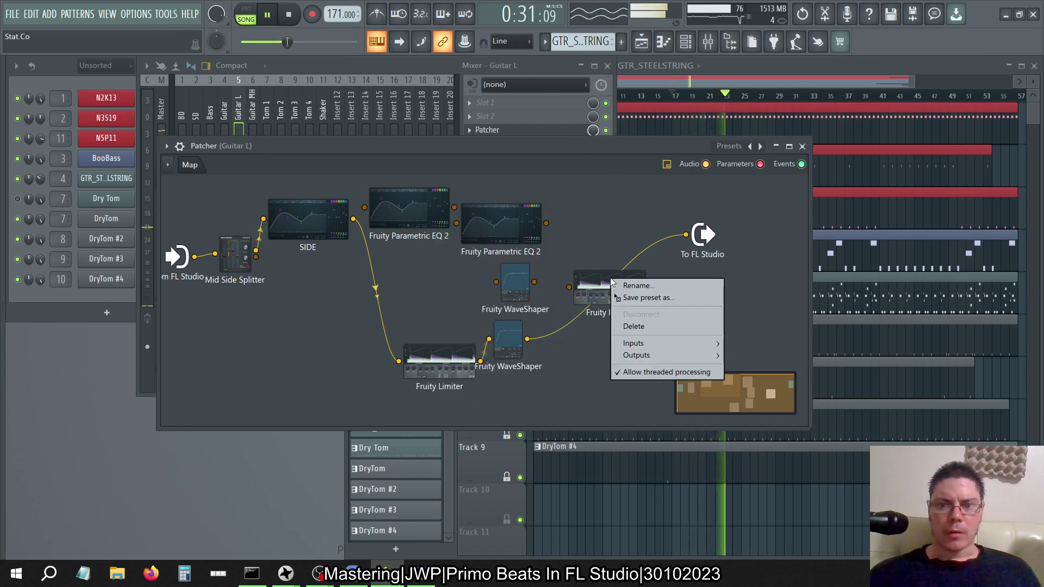
left_click(634, 331)
right_click(518, 283)
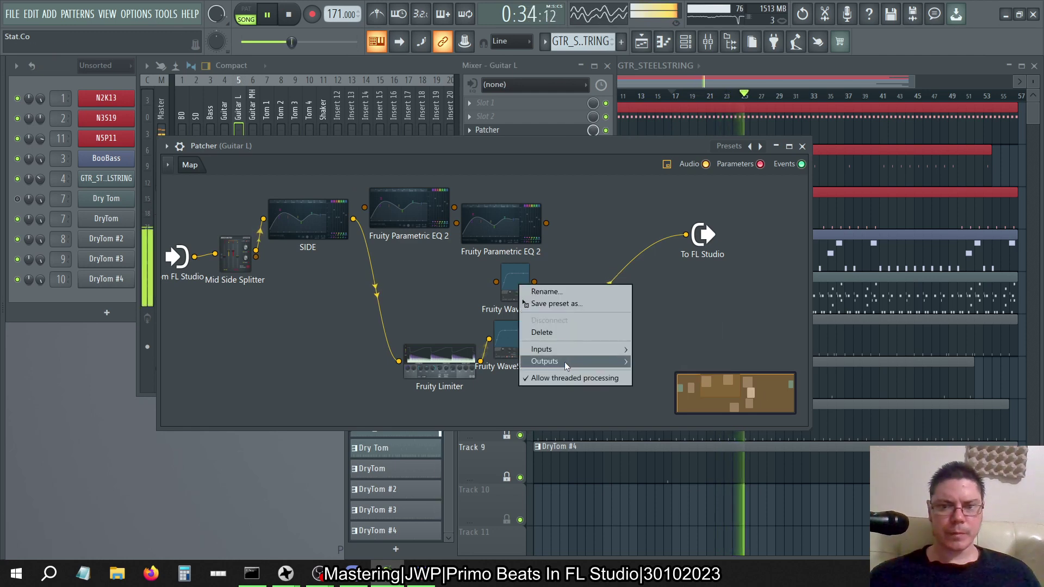
left_click(548, 333)
Select the Master track and compare the mix with Guitar MH muted and unmuted.
left_click(163, 103)
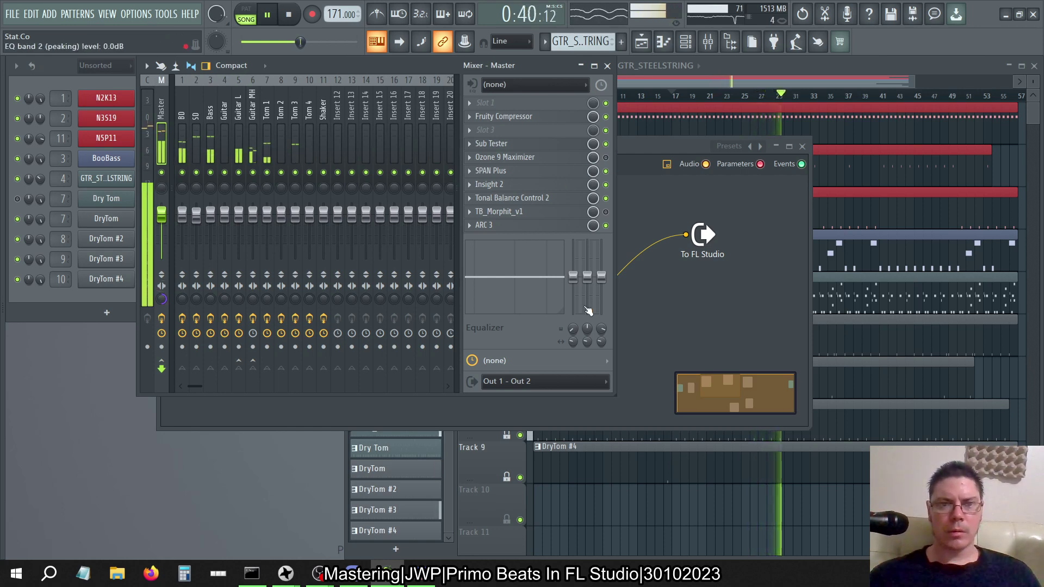
left_click(253, 173)
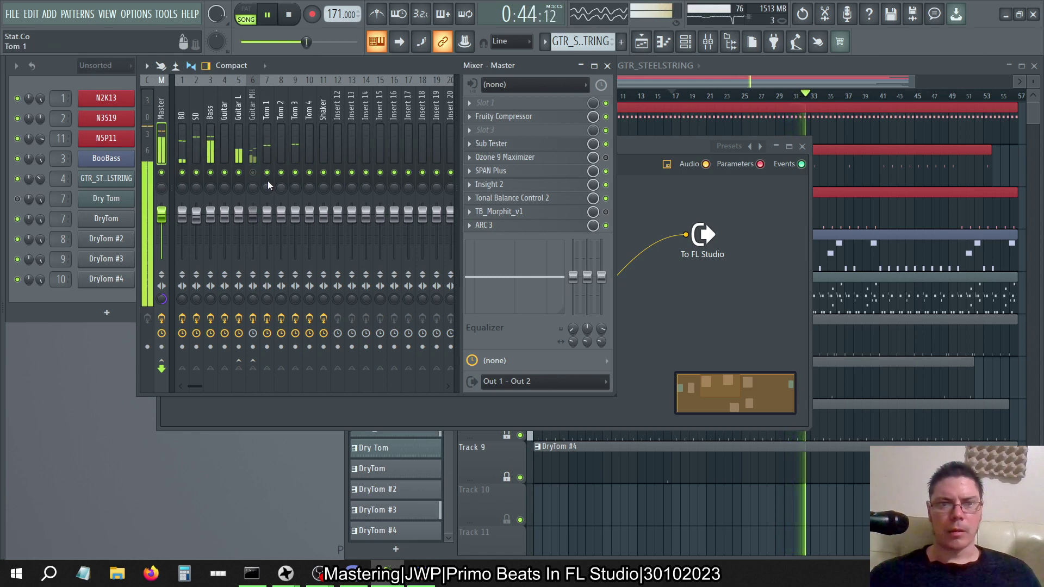
left_click(253, 172)
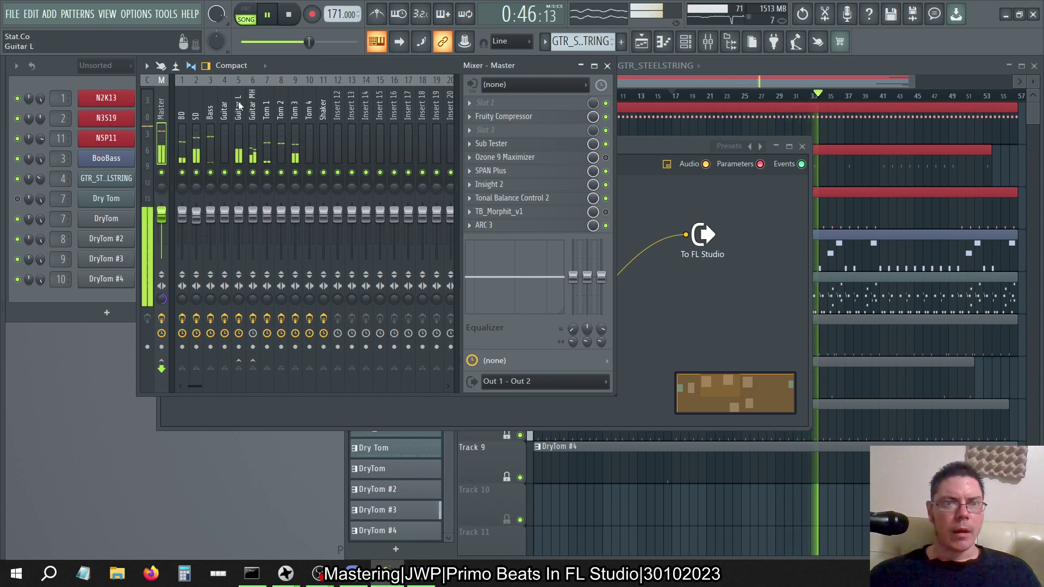
Open the Master's Sub Tester and sweep band 1's low-pass frequency down to 300 Hz and back up to 521 Hz.
left_click(518, 143)
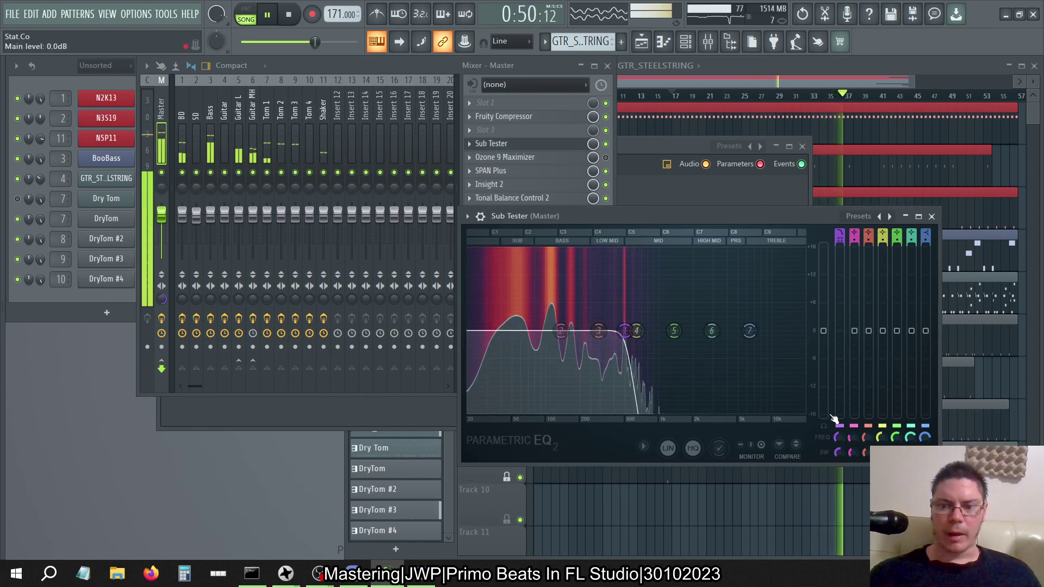
mouse_move(837, 437)
left_mouse_down()
mouse_move(837, 459)
mouse_move(838, 442)
left_mouse_up()
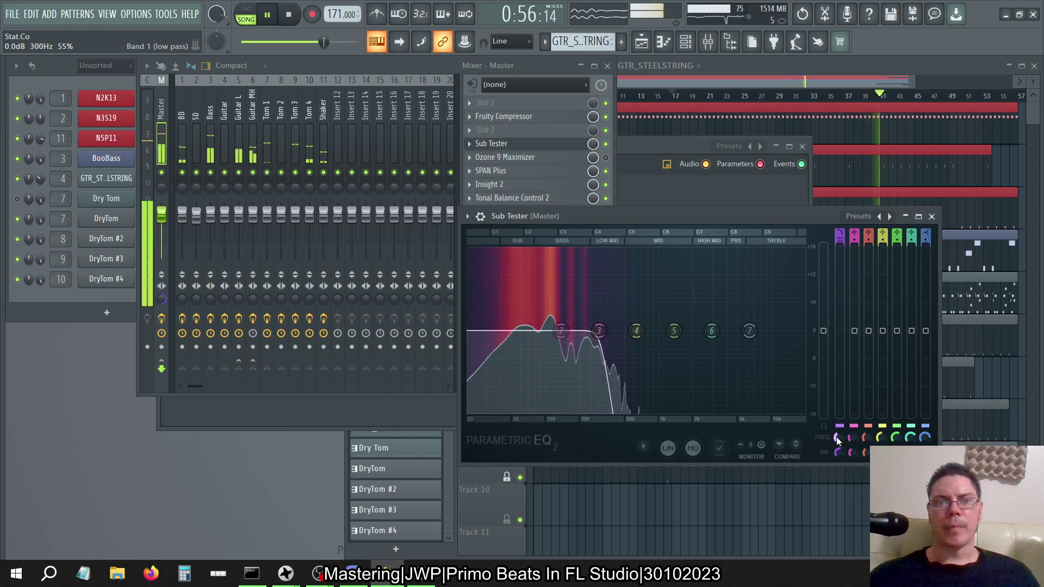
left_click(240, 109)
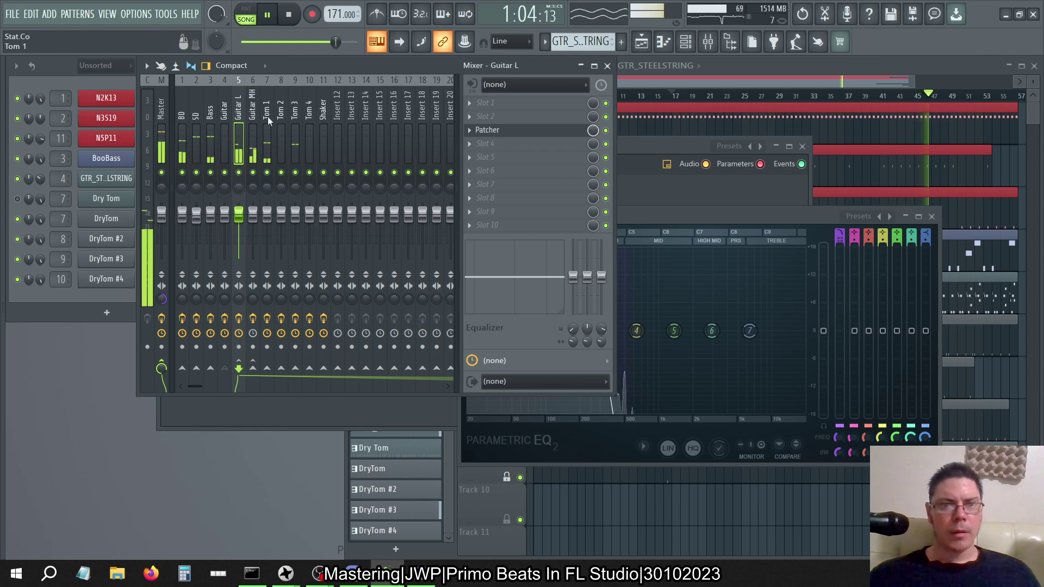
left_click(729, 218)
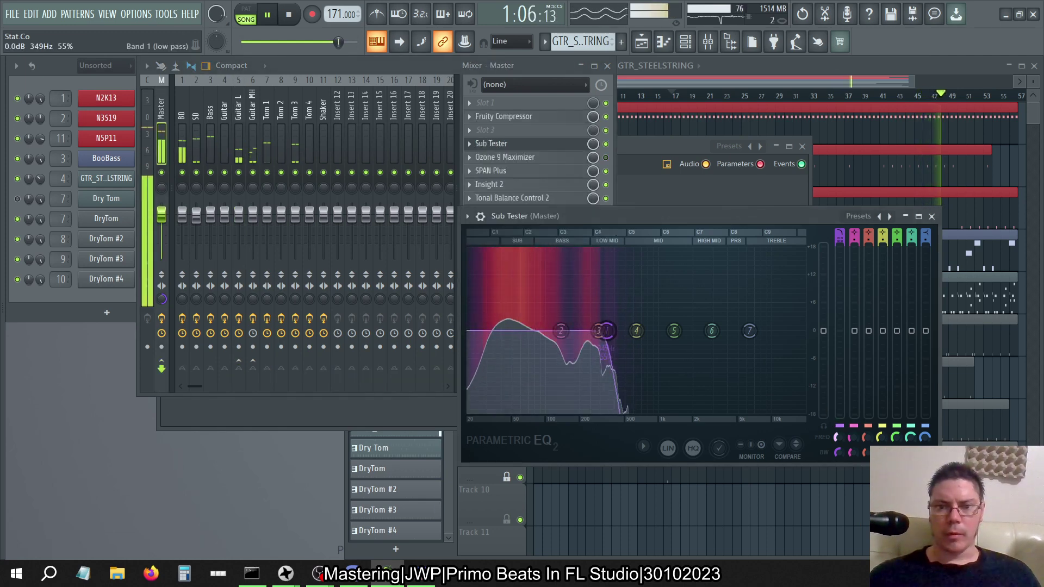
left_click_drag(597, 331, 629, 330)
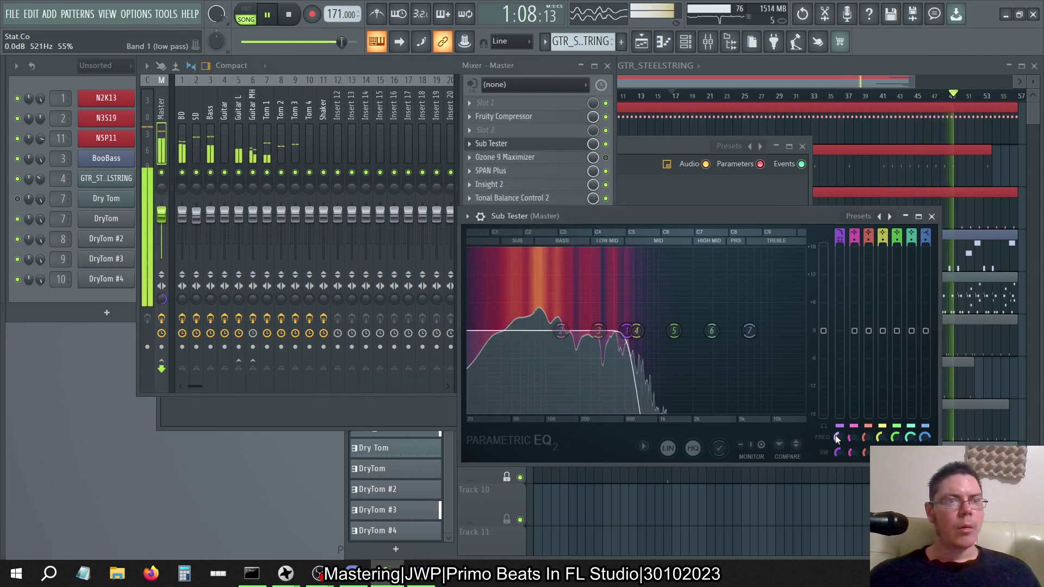
Lower the Sub Tester's band 1 frequency to about 320 Hz with the enlarged knob control.
right_click(837, 332)
left_click(851, 542)
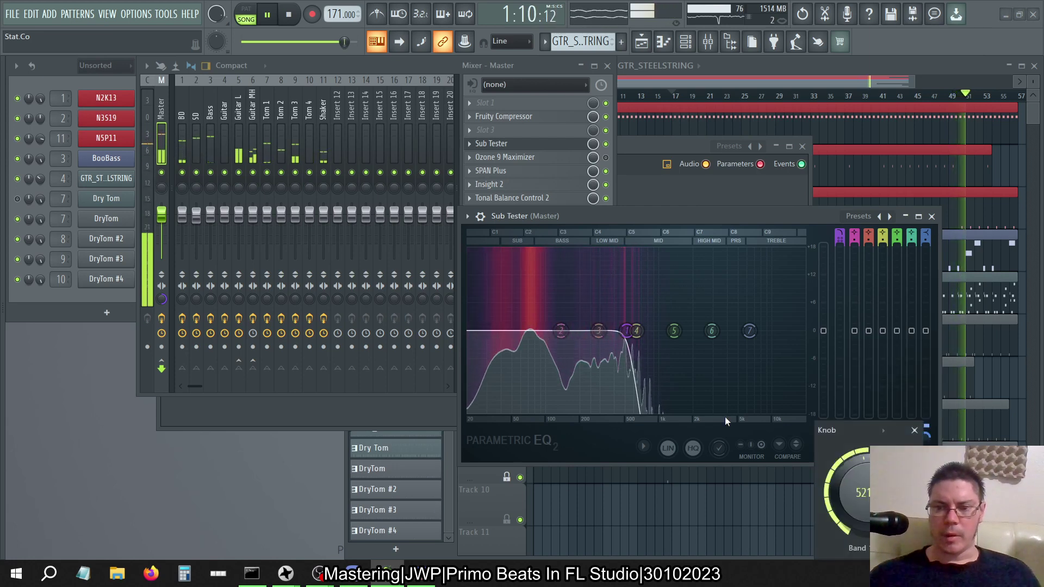
left_click(862, 494)
left_click_drag(862, 493, 862, 538)
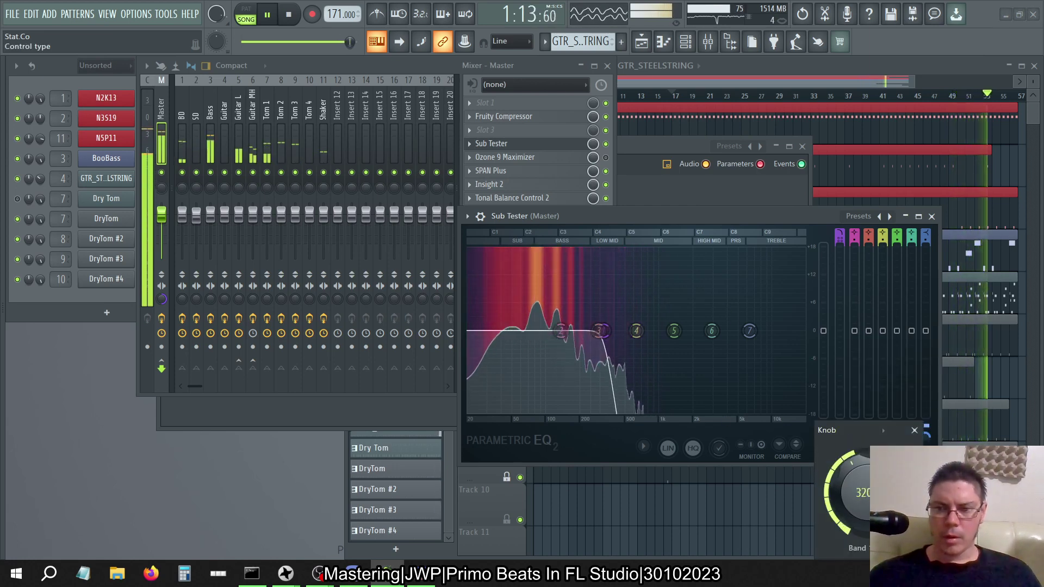
left_click(914, 430)
Enter an exact value in Hz for the Sub Tester's band 1 frequency and close the equalizer.
right_click(834, 441)
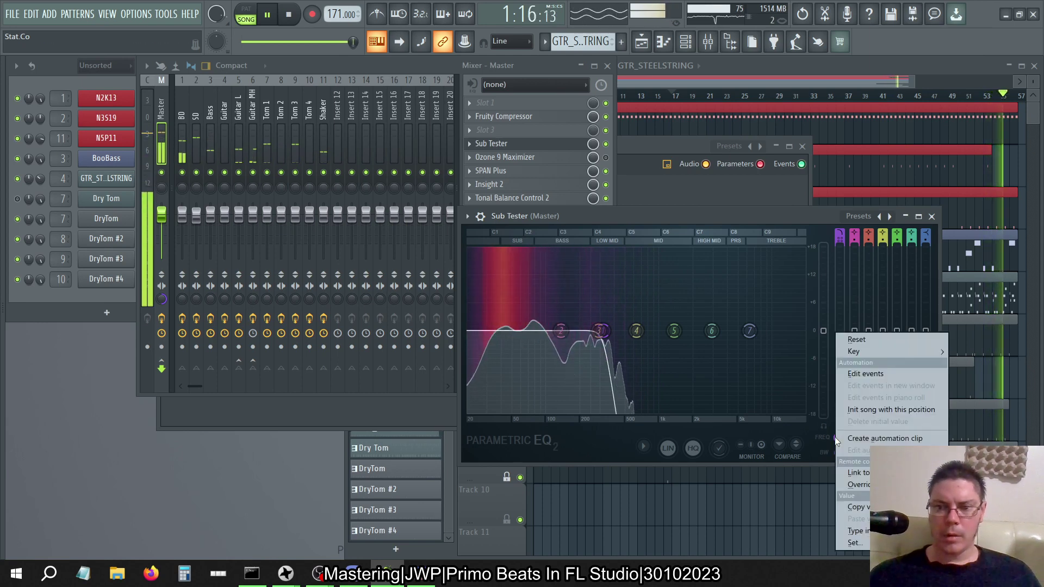
left_click(855, 523)
type("450")
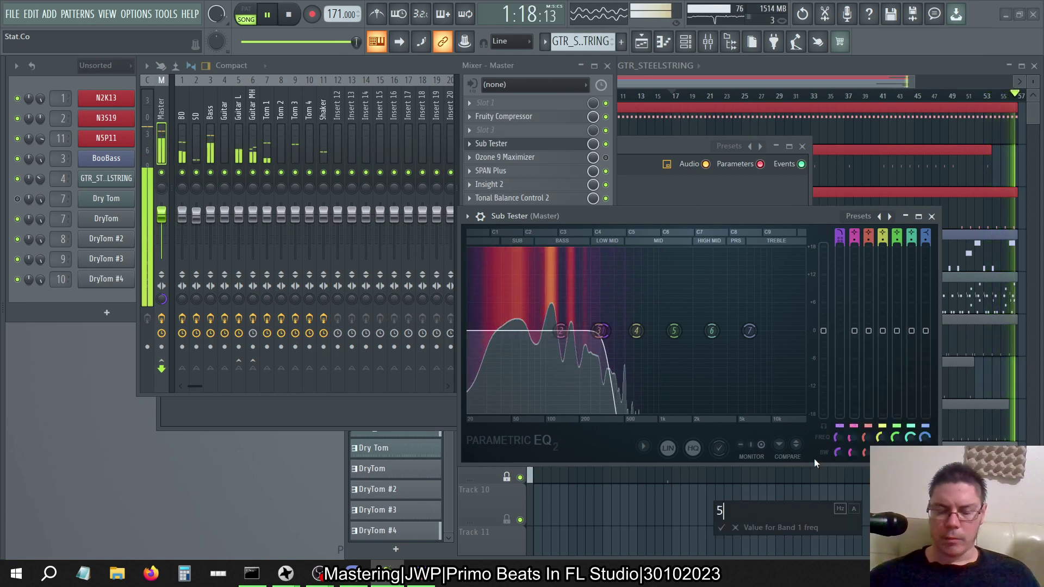
key("Return")
left_click(931, 215)
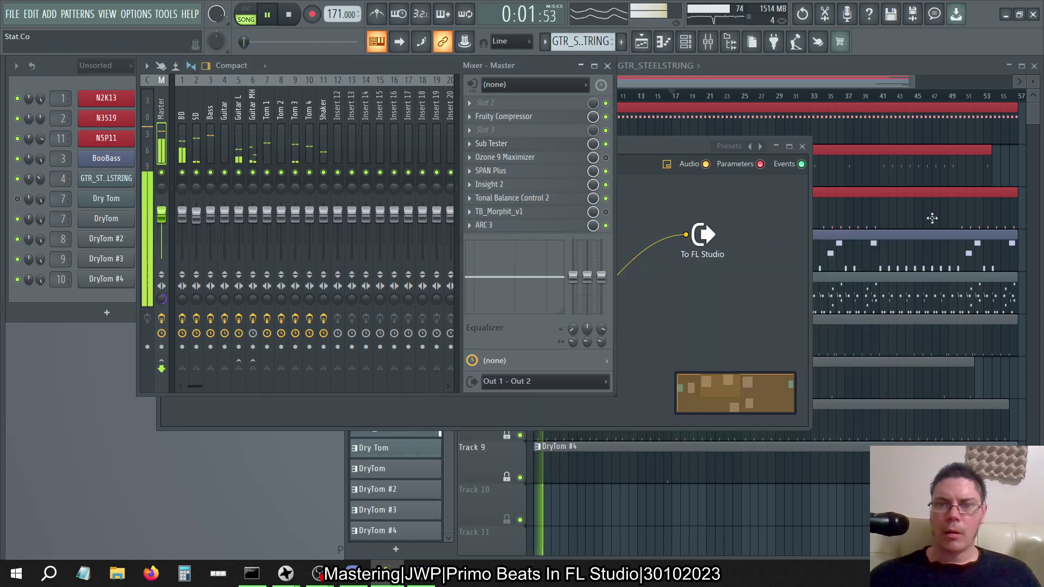
Disable the Sub Tester on the Master and reset the Master's stereo separation.
left_click(605, 143)
right_click(161, 299)
left_click(183, 304)
Adjust the post gain of the Fruity WaveShaper in Guitar L's Patcher by ear, trying 15% and 25%.
left_click(240, 100)
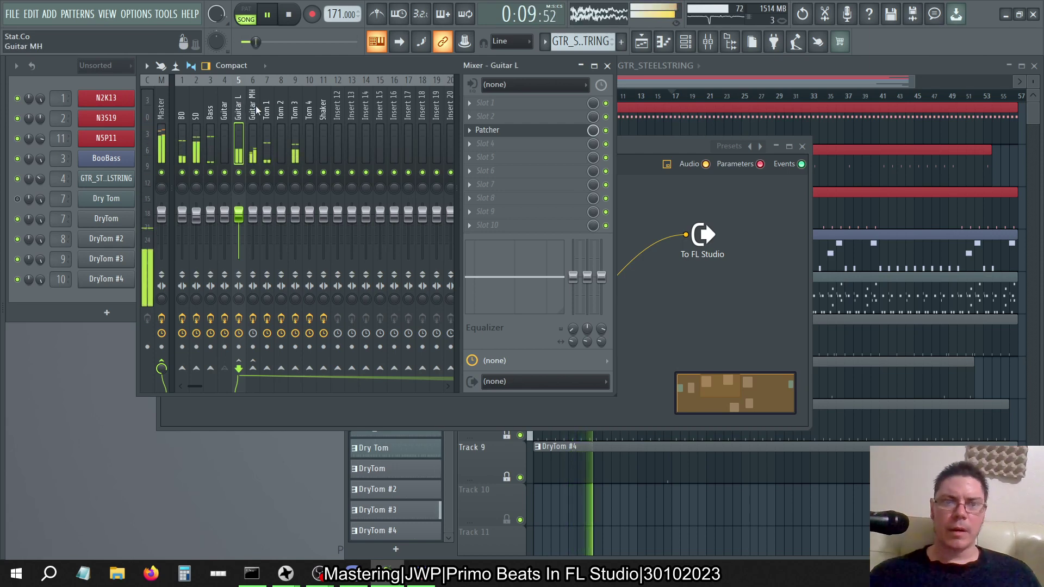
left_click(523, 130)
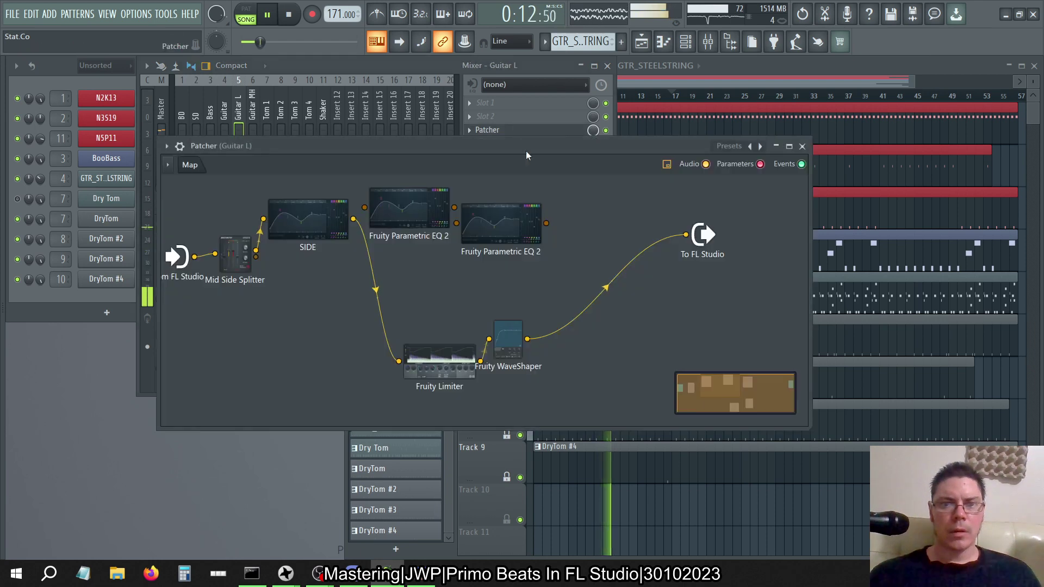
left_click(512, 341)
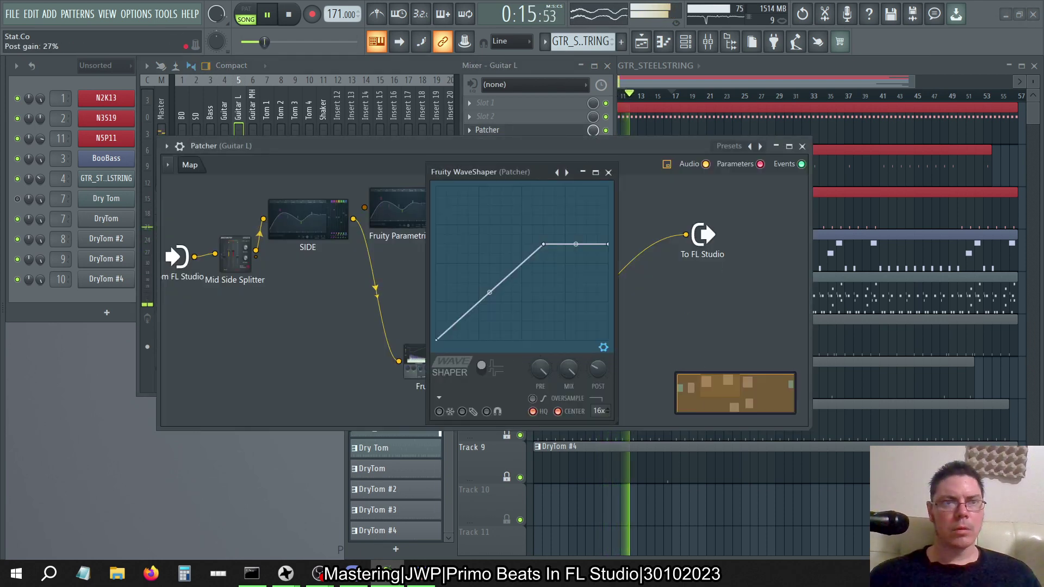
left_click_drag(598, 368, 597, 376)
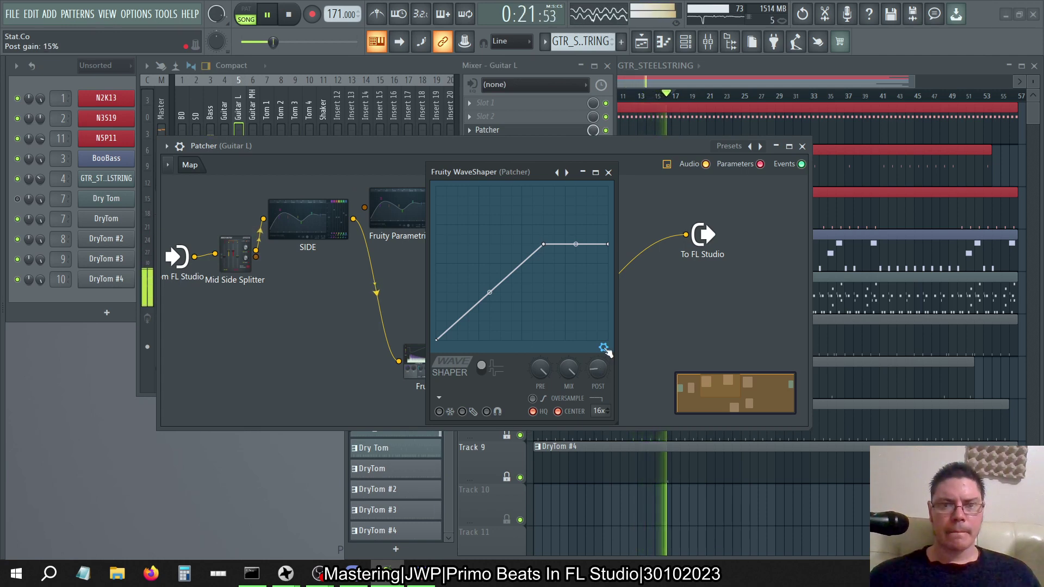
left_click_drag(597, 372, 596, 367)
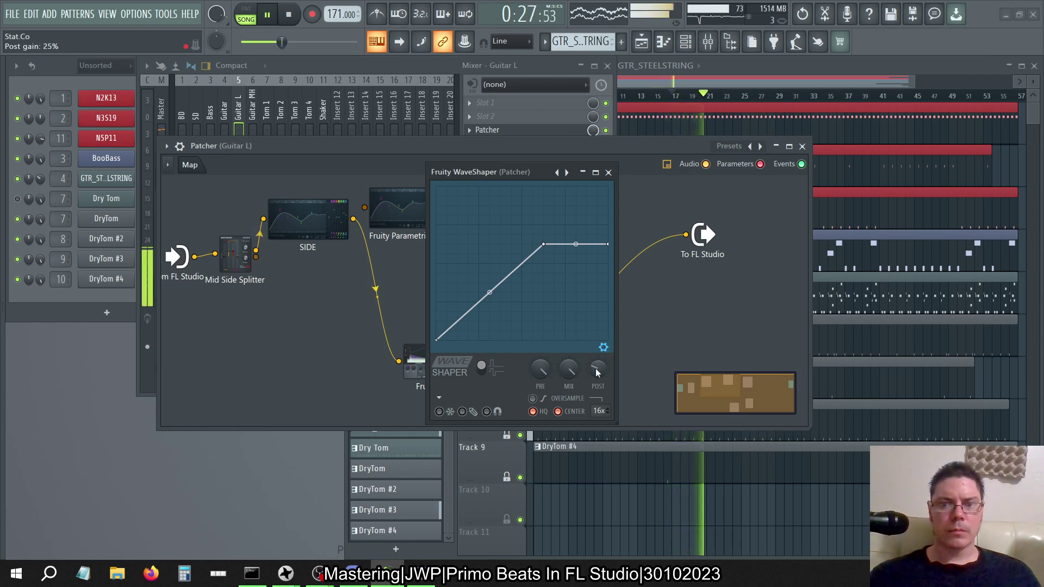
left_click_drag(595, 367, 595, 368)
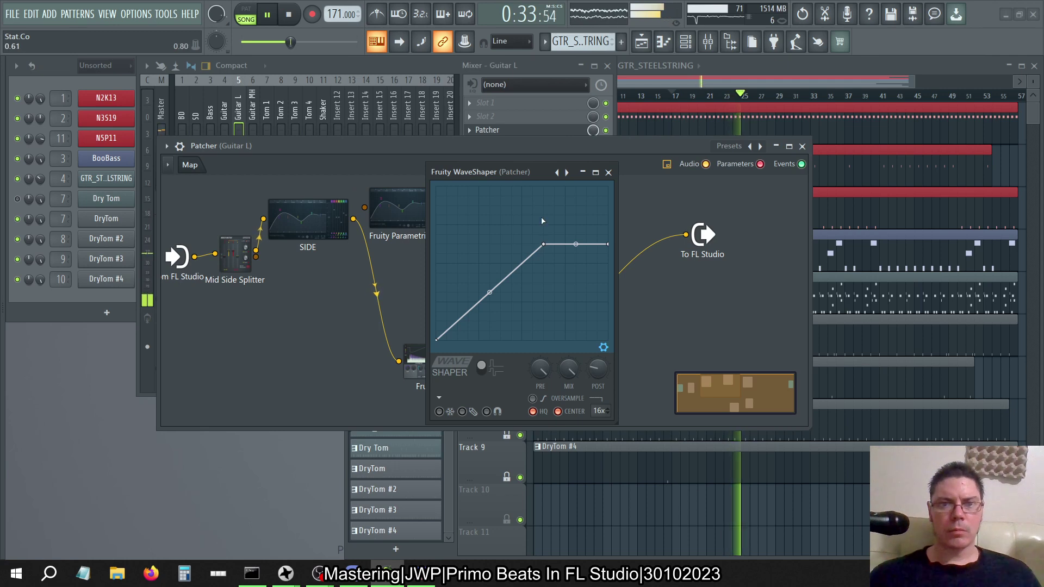
Delete the two unused Fruity Parametric EQ 2 modules from Guitar L's Patcher, auto-arrange the remaining modules and close the Patcher.
left_click(609, 172)
right_click(435, 231)
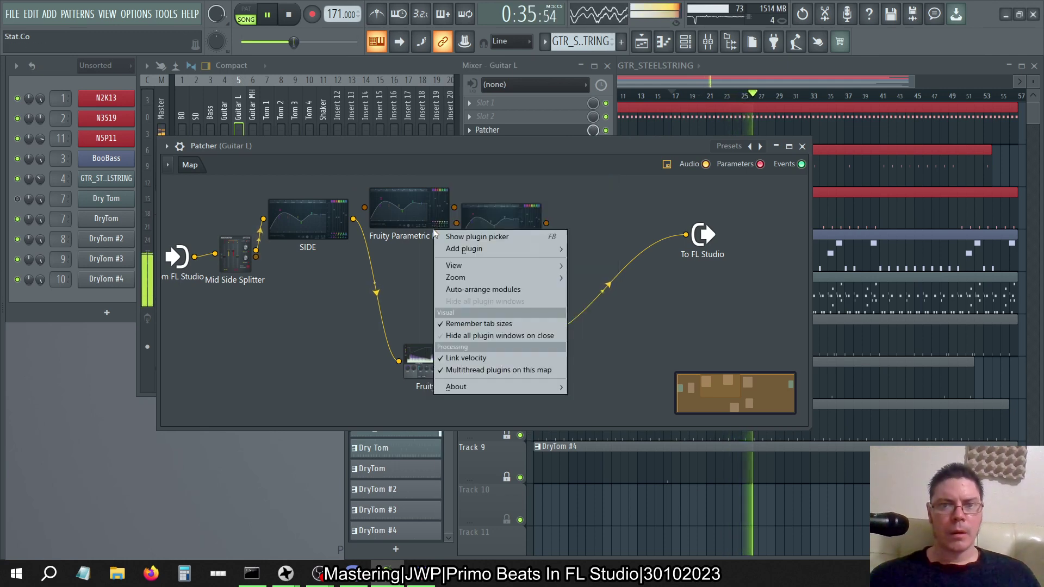
right_click(422, 201)
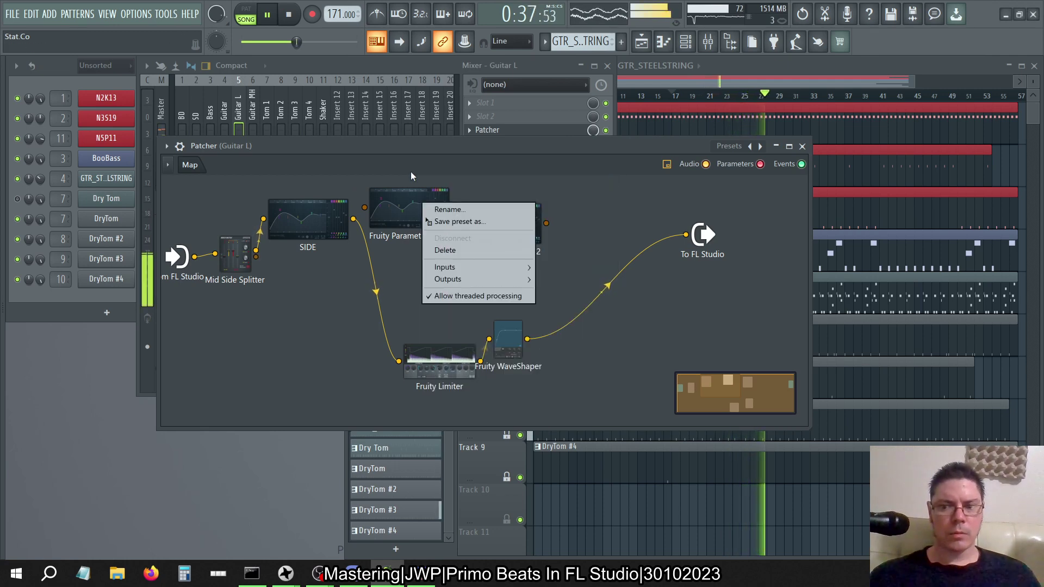
left_click(459, 253)
right_click(502, 221)
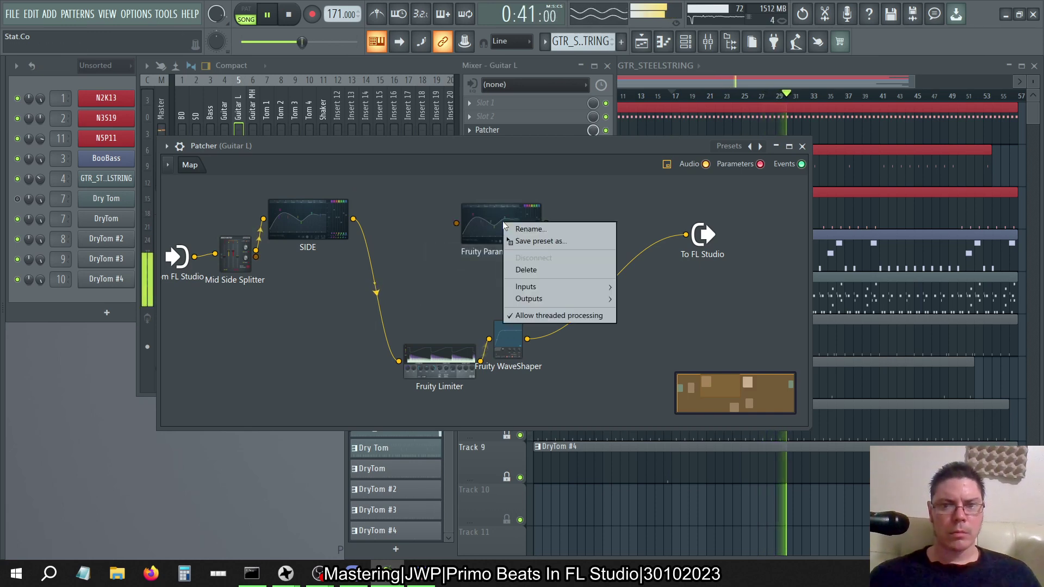
left_click(542, 271)
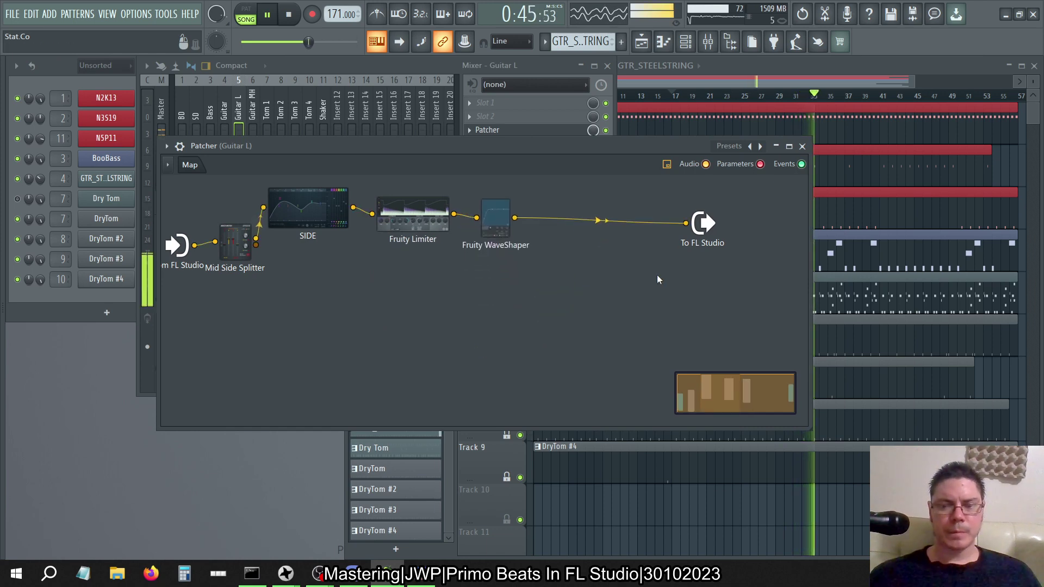
left_click(802, 146)
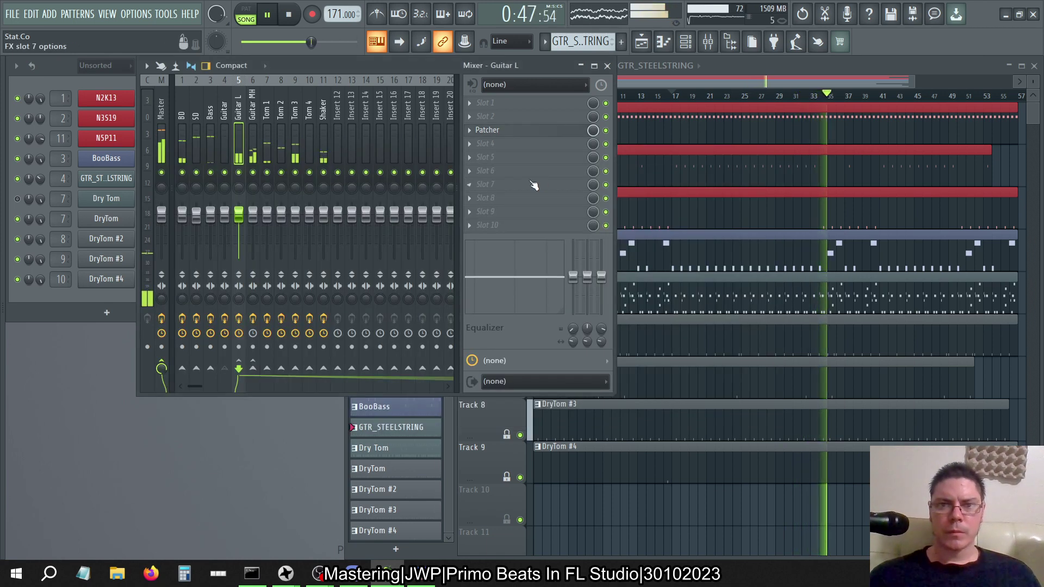
Clear the workspace to show only the mixer's Master track, check the Ozone 9 Maximizer and enable ARC 3.
key("F12")
key("F9")
left_click(161, 108)
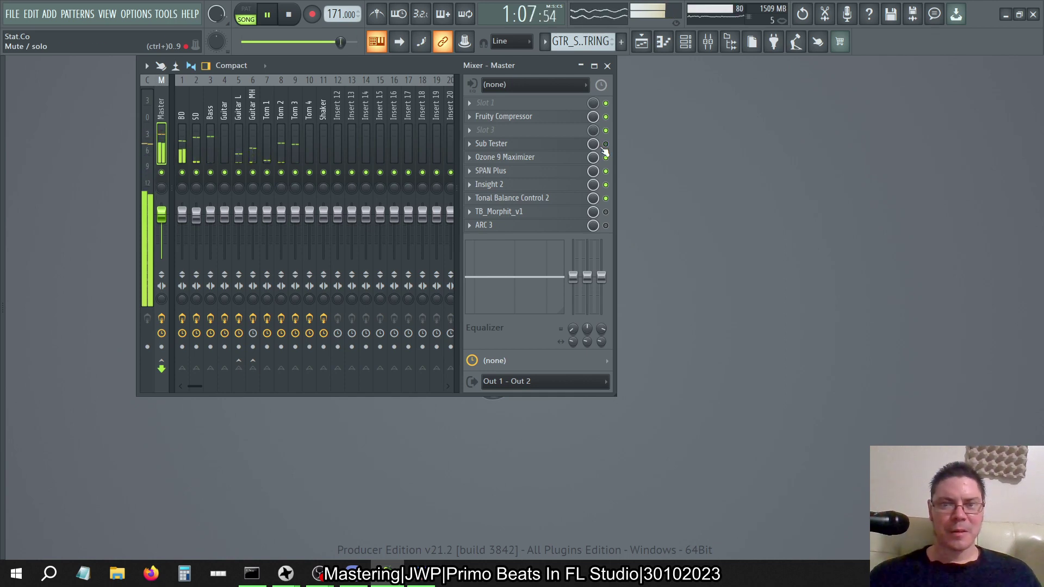
left_click(606, 144)
left_click(559, 157)
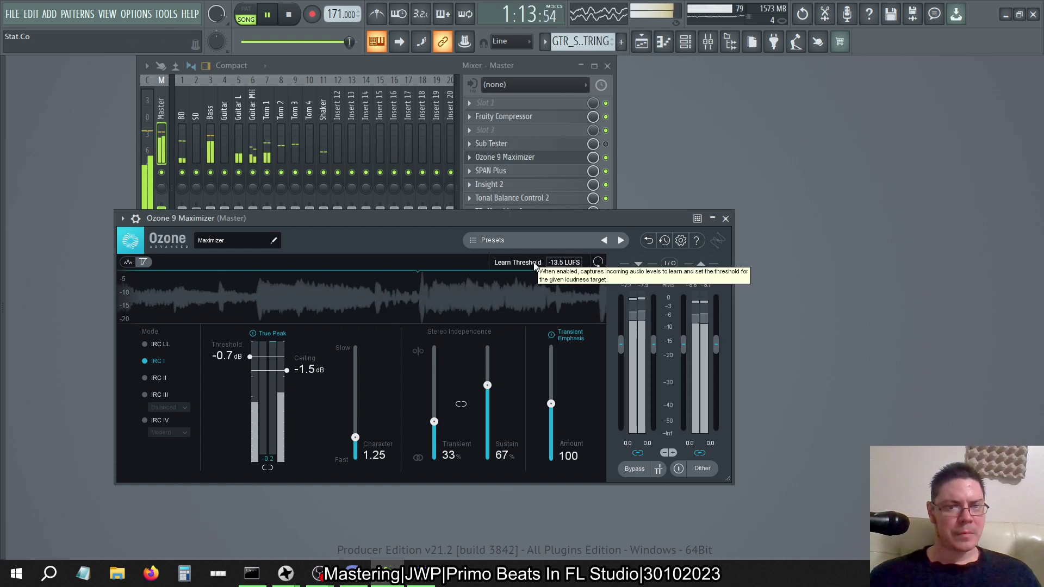
left_click(725, 219)
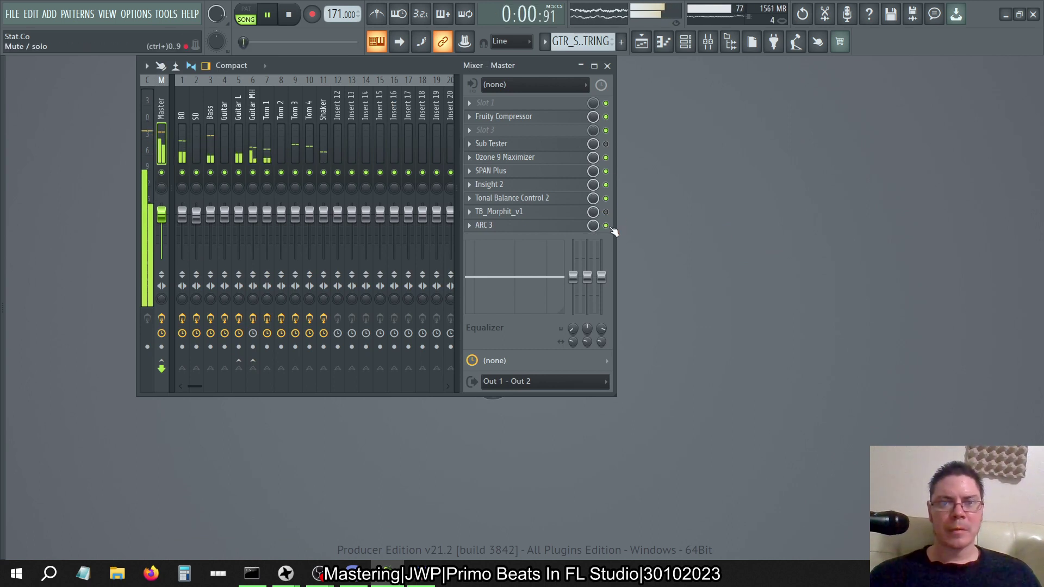
Raise the Ozone 9 Maximizer's linked input gain on the Master to +6.0 dB while listening, and pause playback.
left_click(558, 157)
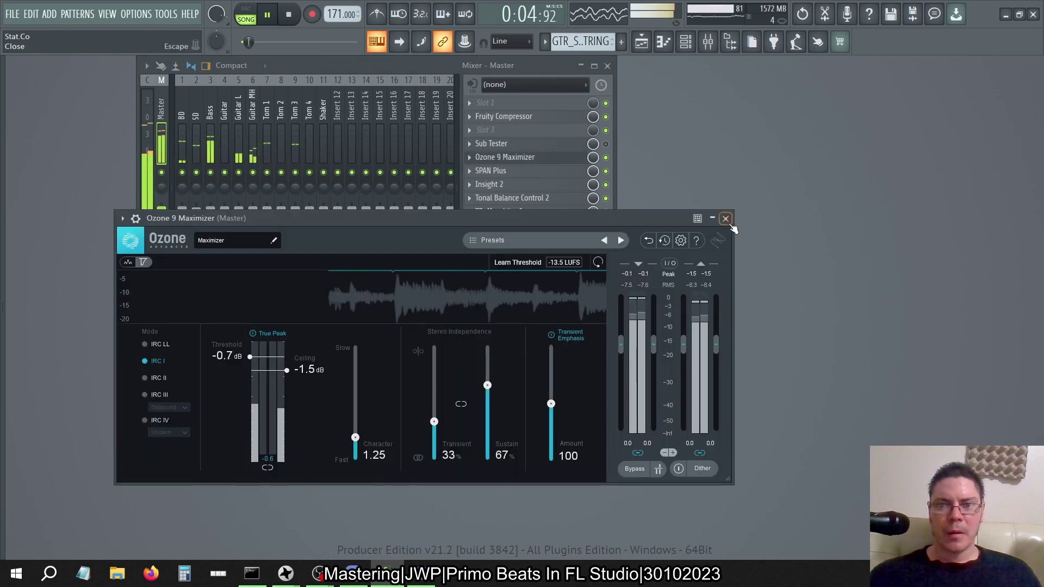
scroll(620, 347, "up", 2)
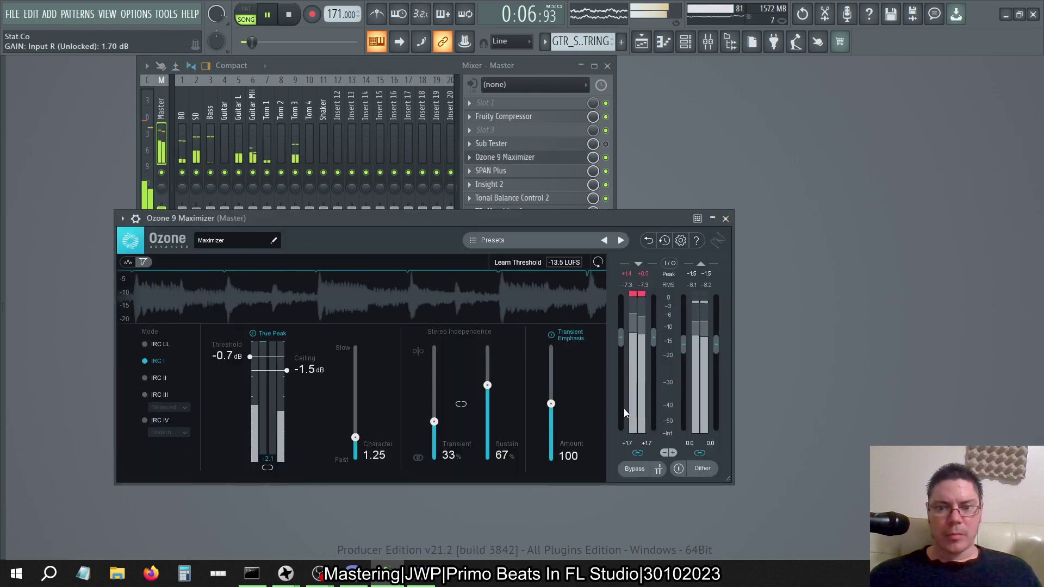
scroll(626, 443, "up", 5)
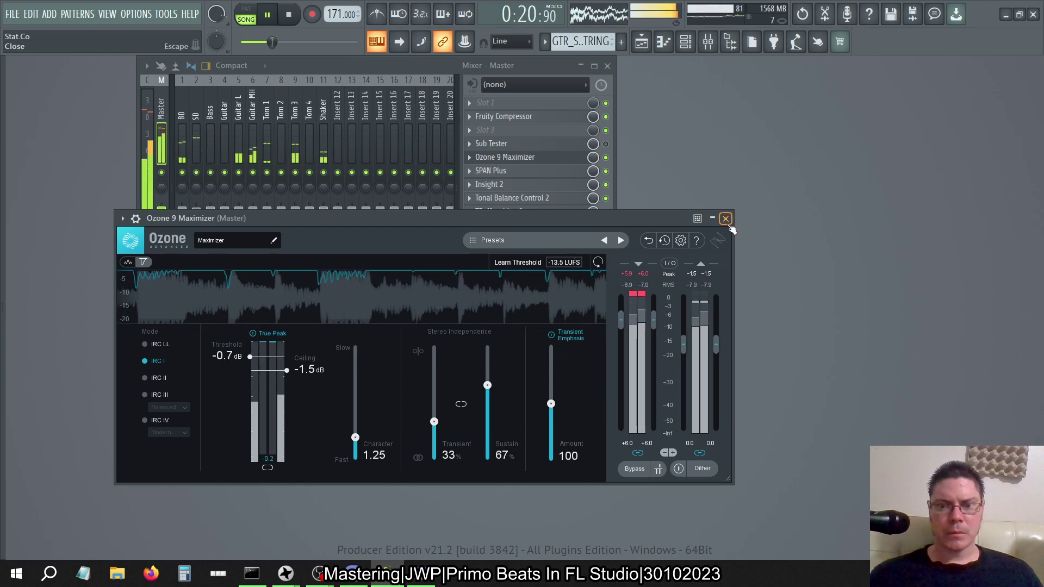
key("space")
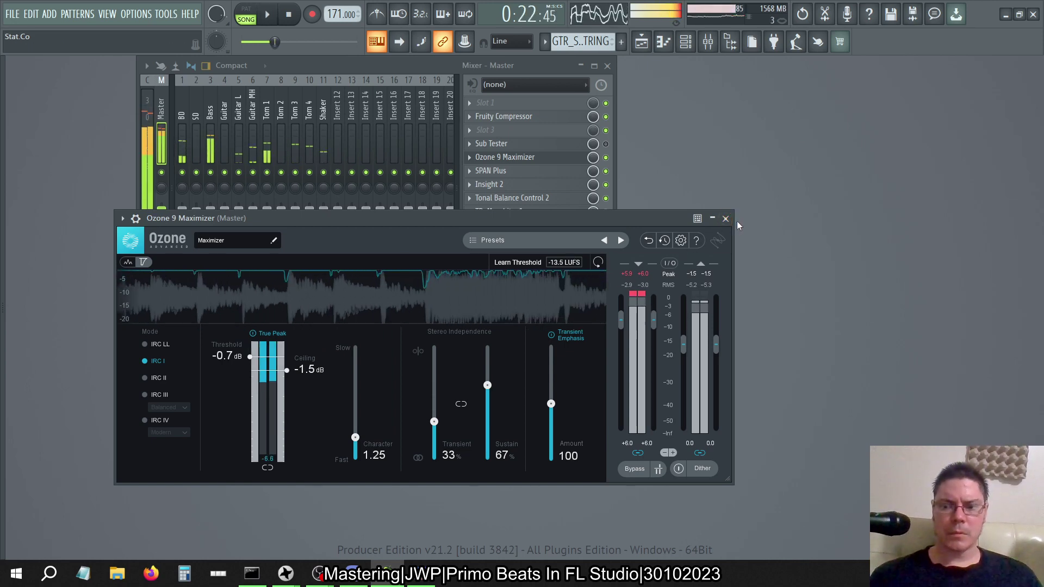